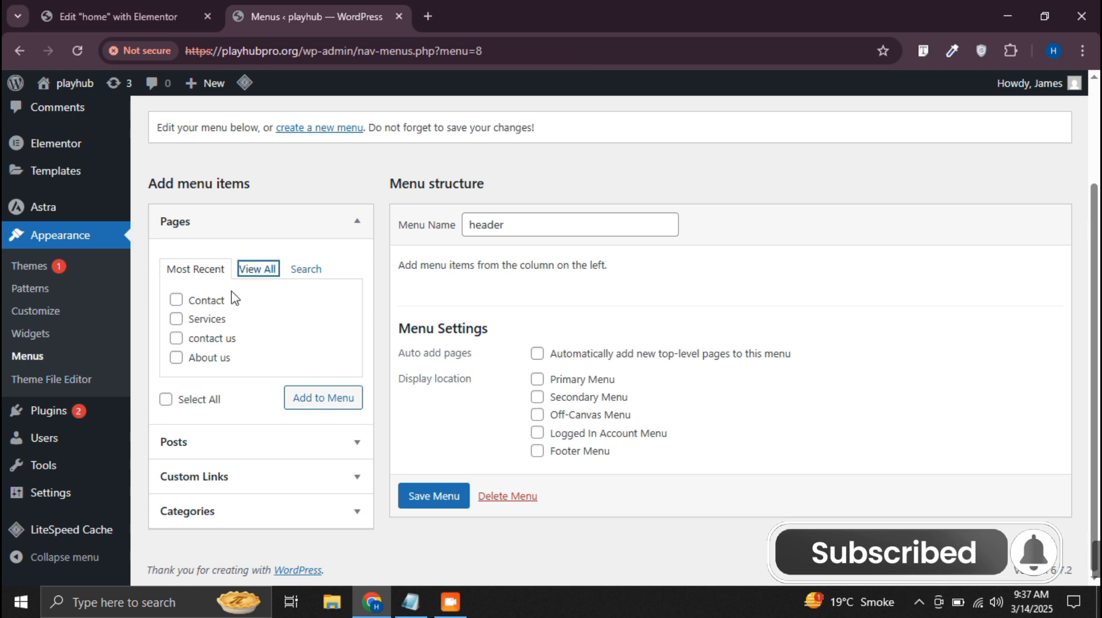
Add the home, About us and contact us pages and the Blog category to the header menu
click(259, 270)
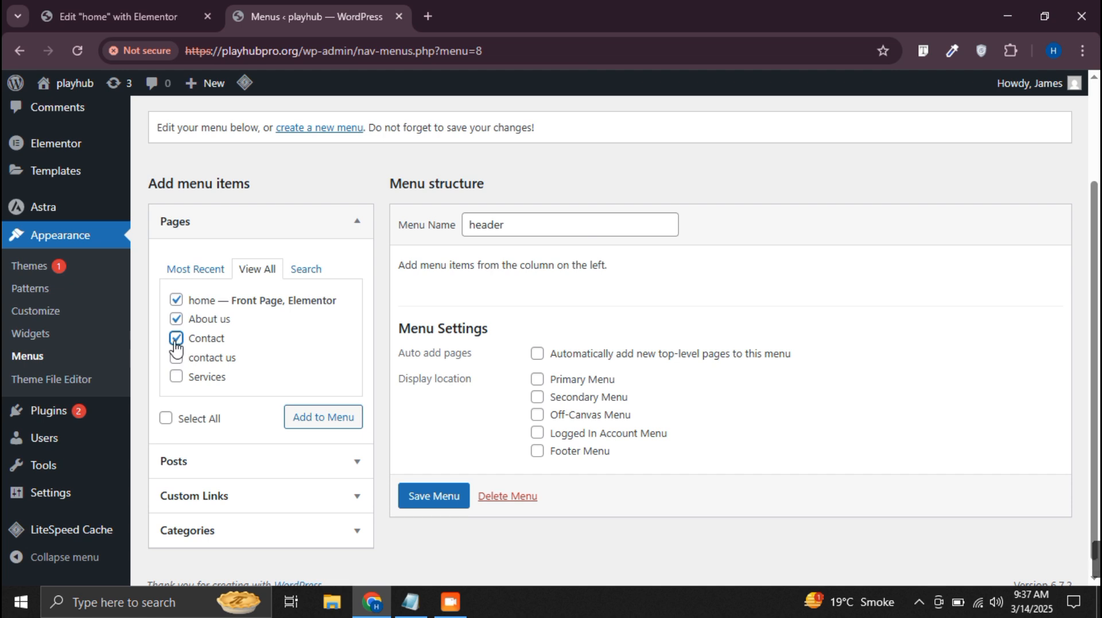
click(315, 417)
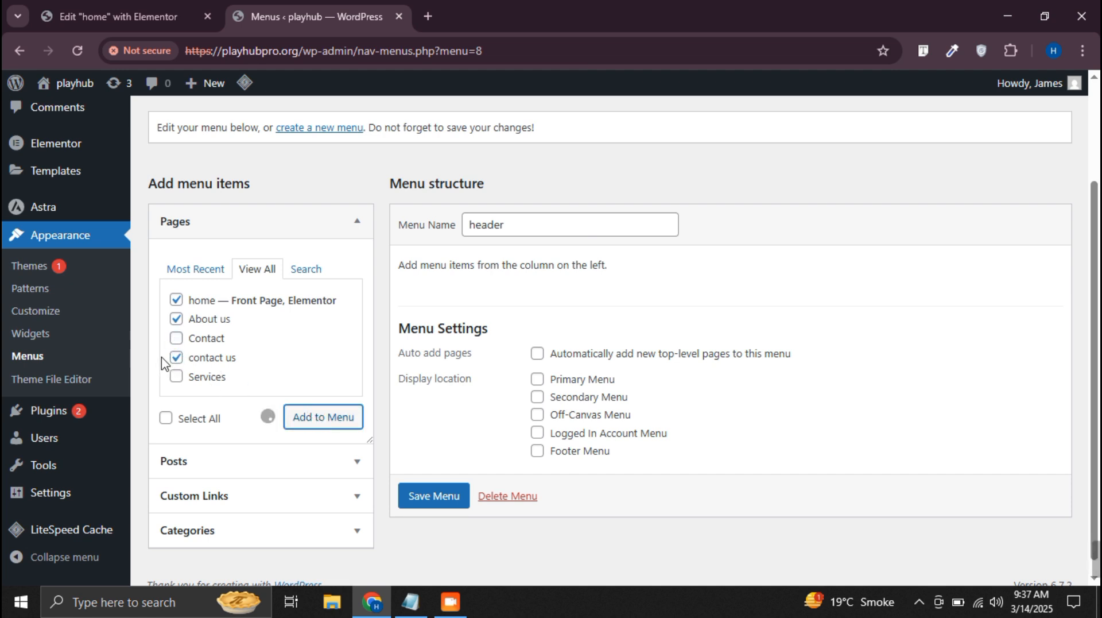
click(238, 488)
click(195, 461)
click(176, 405)
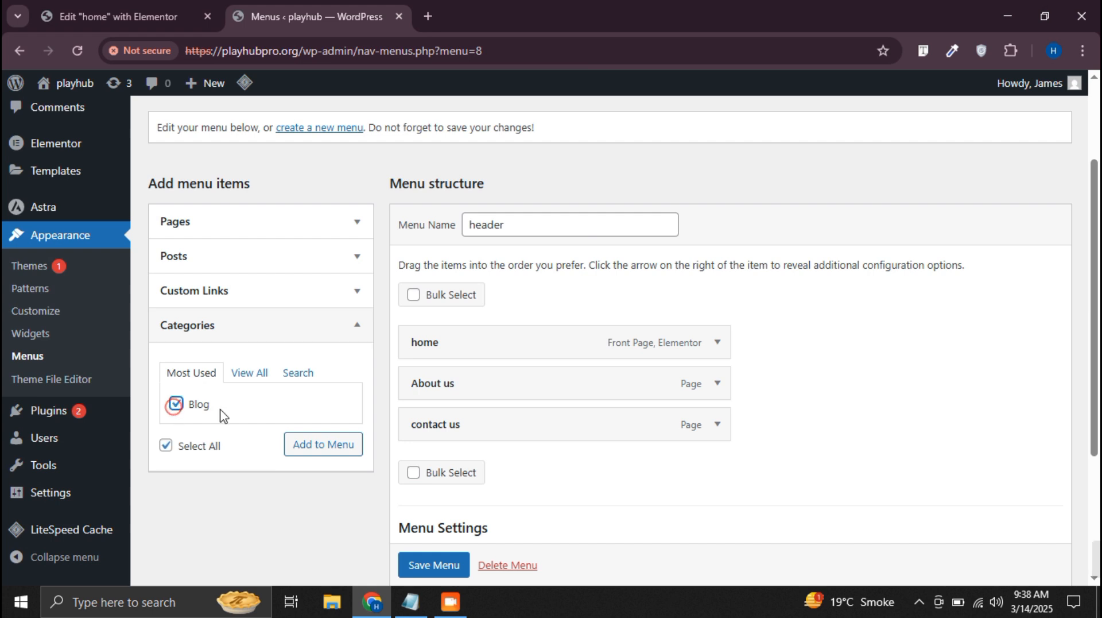
click(320, 451)
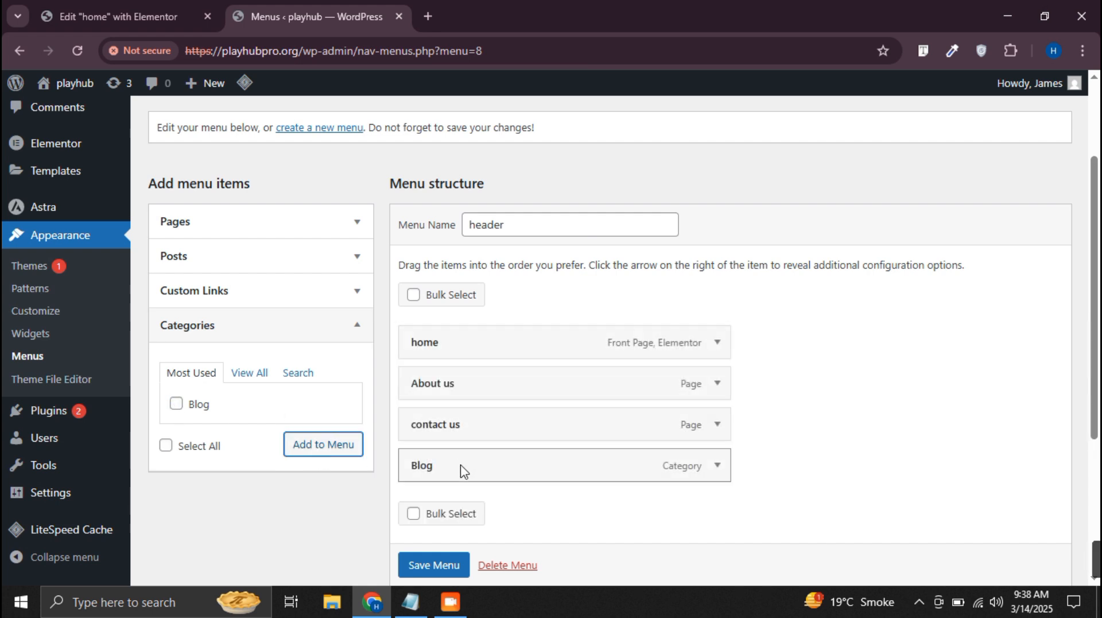
Move Blog above contact us in the menu structure and save the header menu
drag(460, 467, 463, 428)
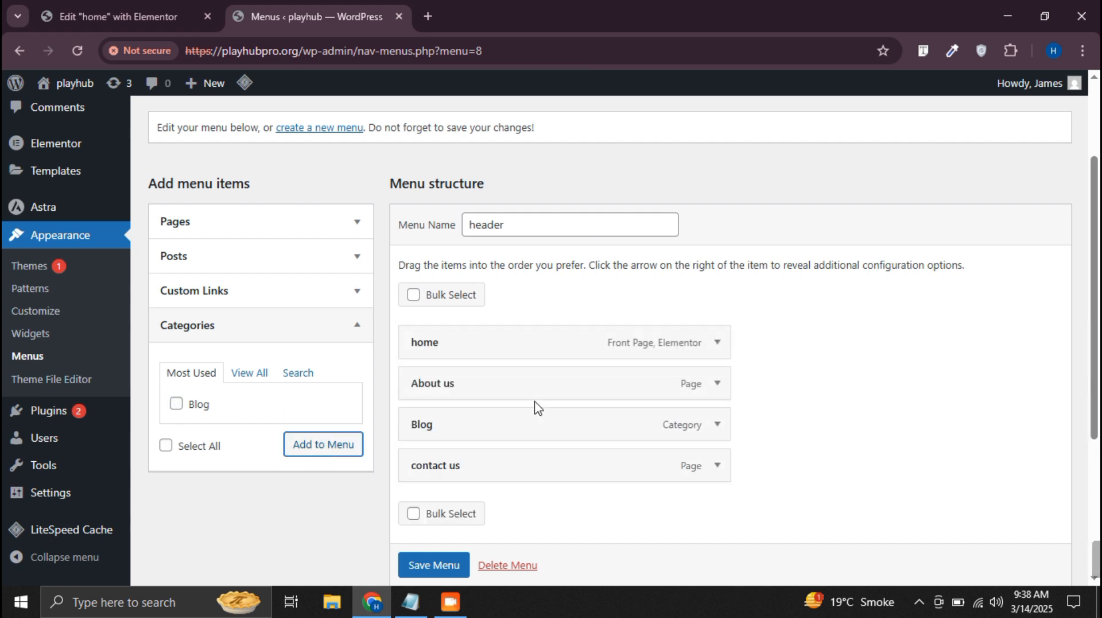
scroll(534, 405, down, 2)
click(433, 564)
scroll(498, 323, down, 2)
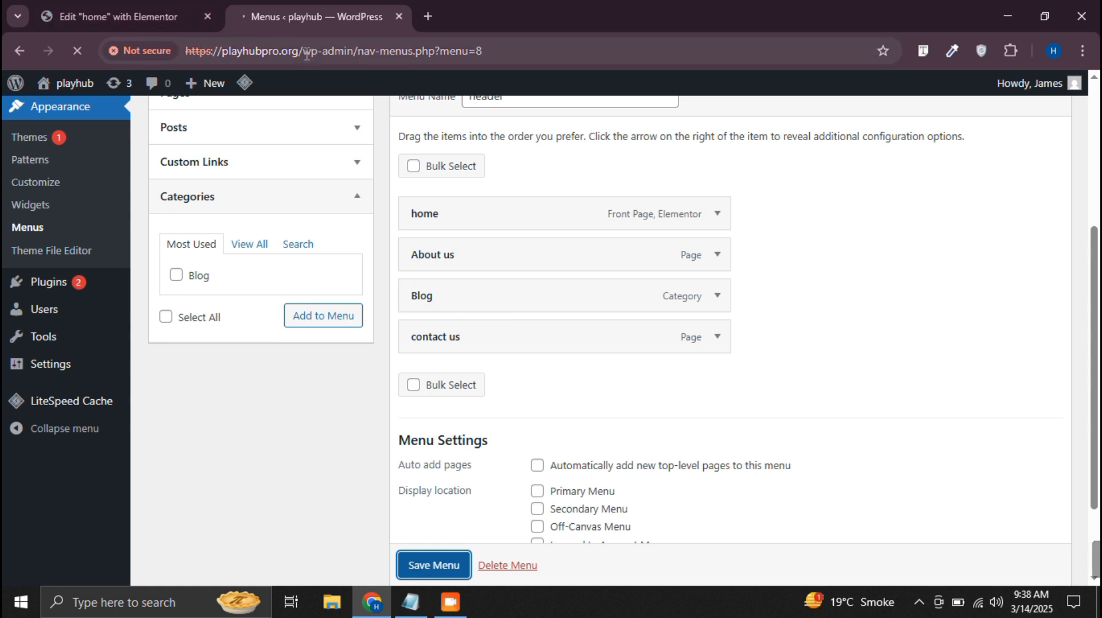
drag(307, 54, 186, 53)
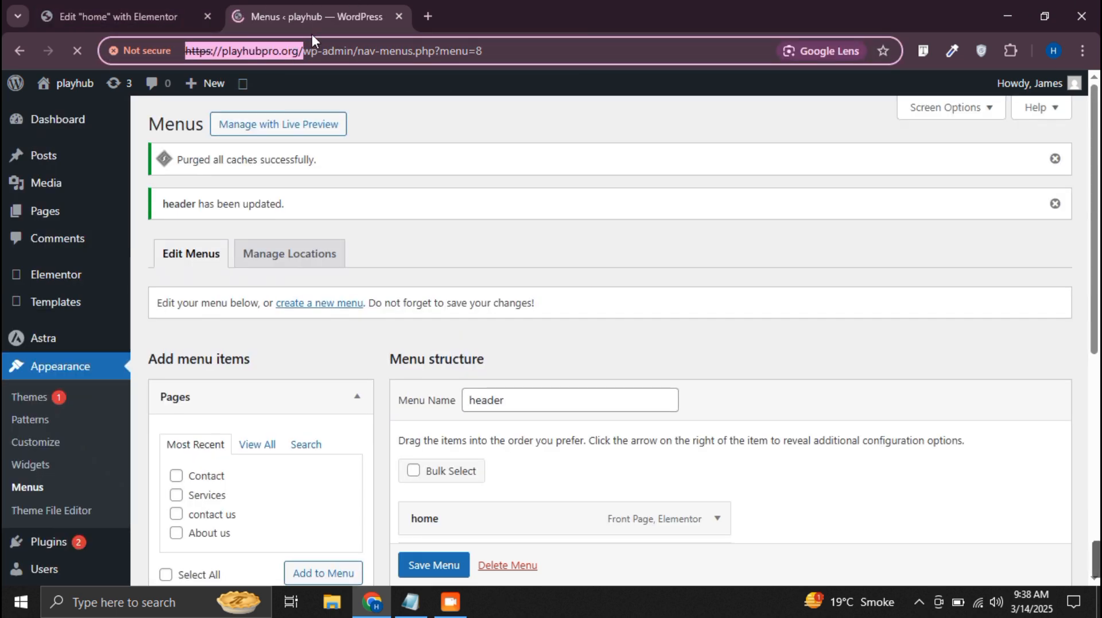
key(ctrl+c)
click(429, 15)
key(ctrl+v)
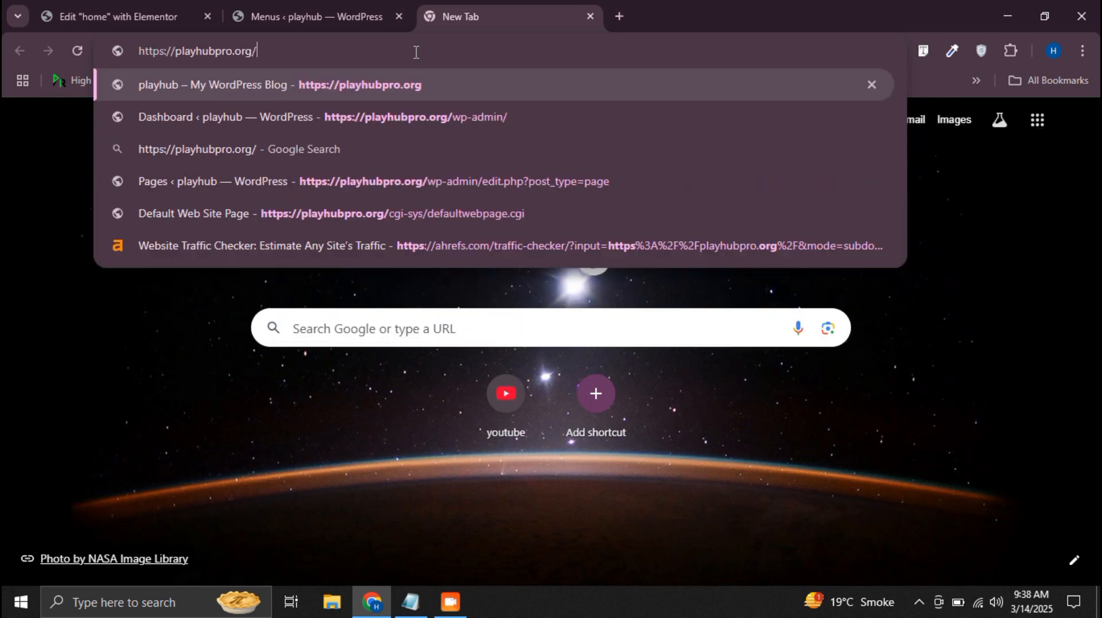
key(Return)
Create a new Elementor template of type Header named Navbar and dismiss the template library
click(311, 5)
mouse_move(67, 311)
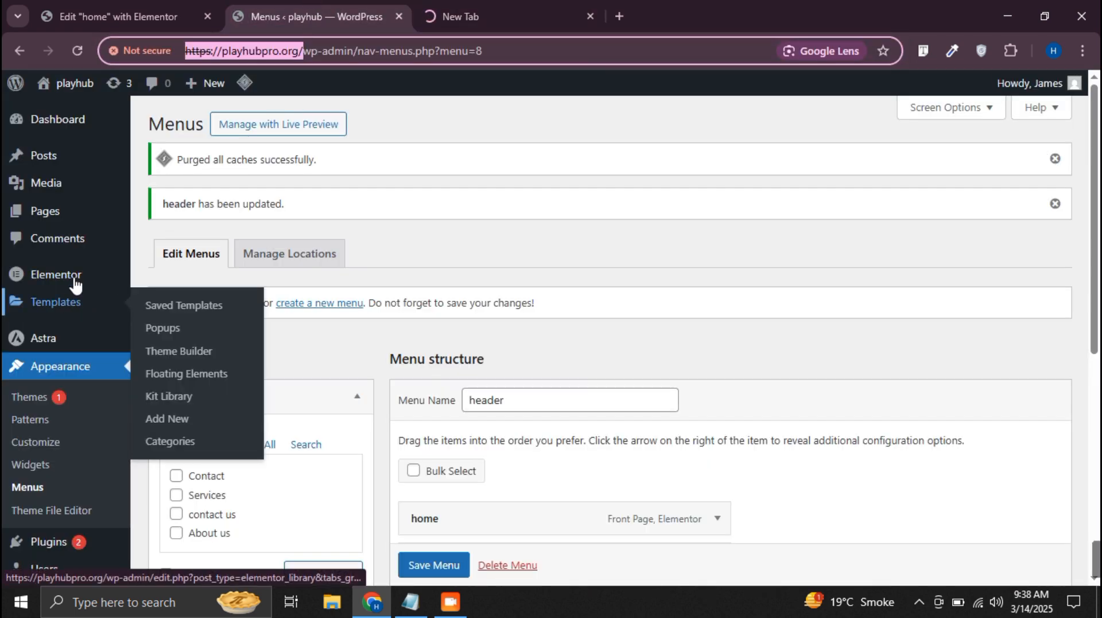
click(75, 284)
click(758, 321)
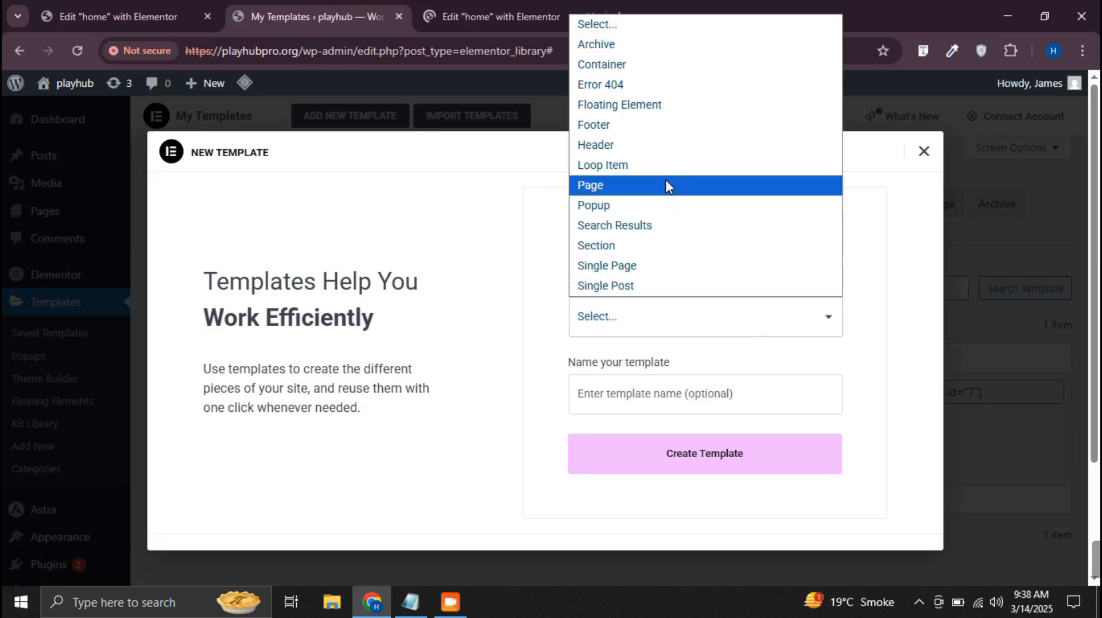
click(648, 150)
click(738, 407)
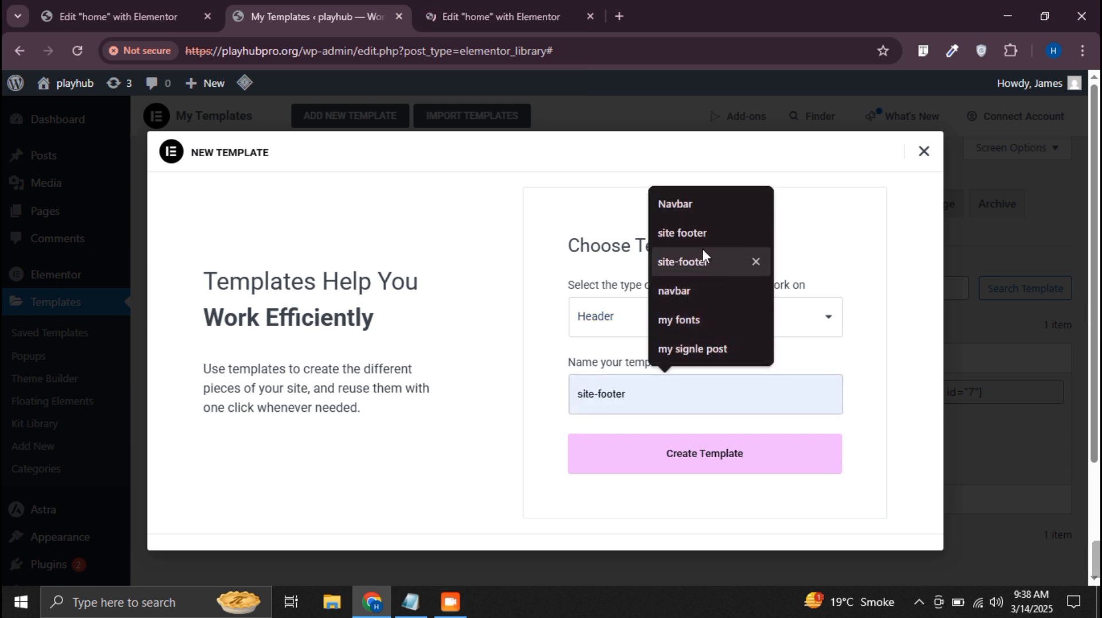
click(690, 207)
click(722, 463)
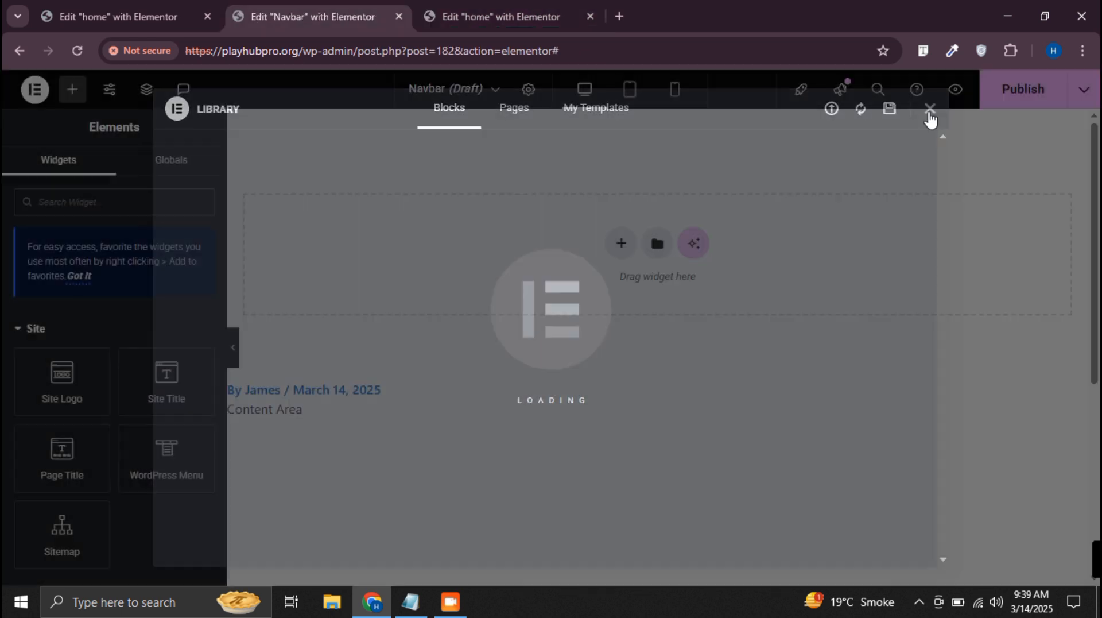
click(930, 111)
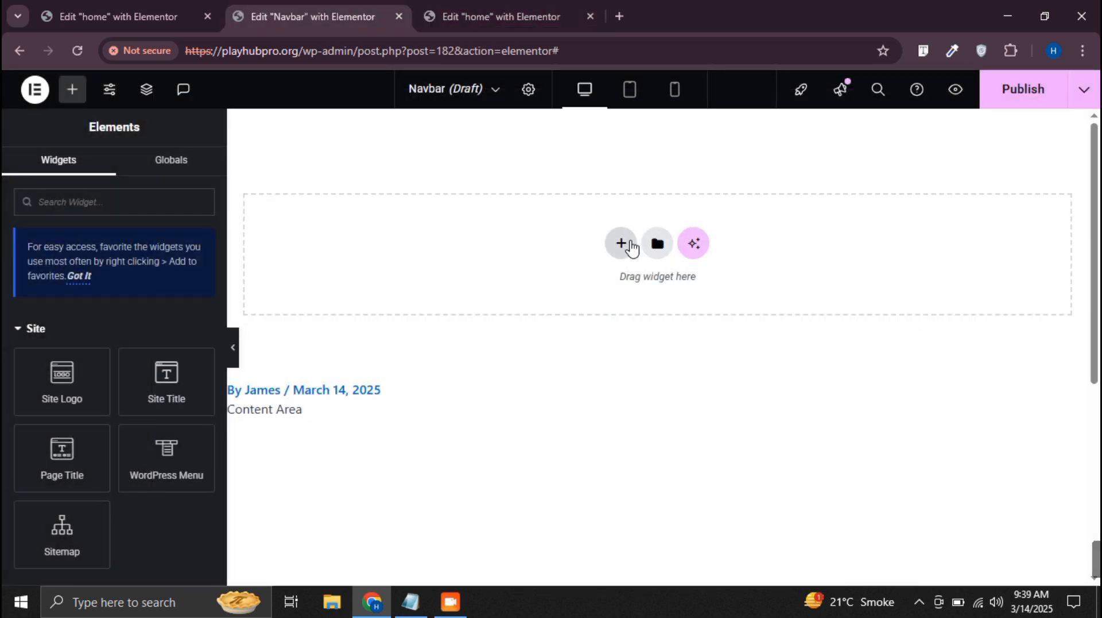
Add a single vertical flexbox container to the Navbar template and place a Site Logo widget in it
click(622, 244)
click(603, 309)
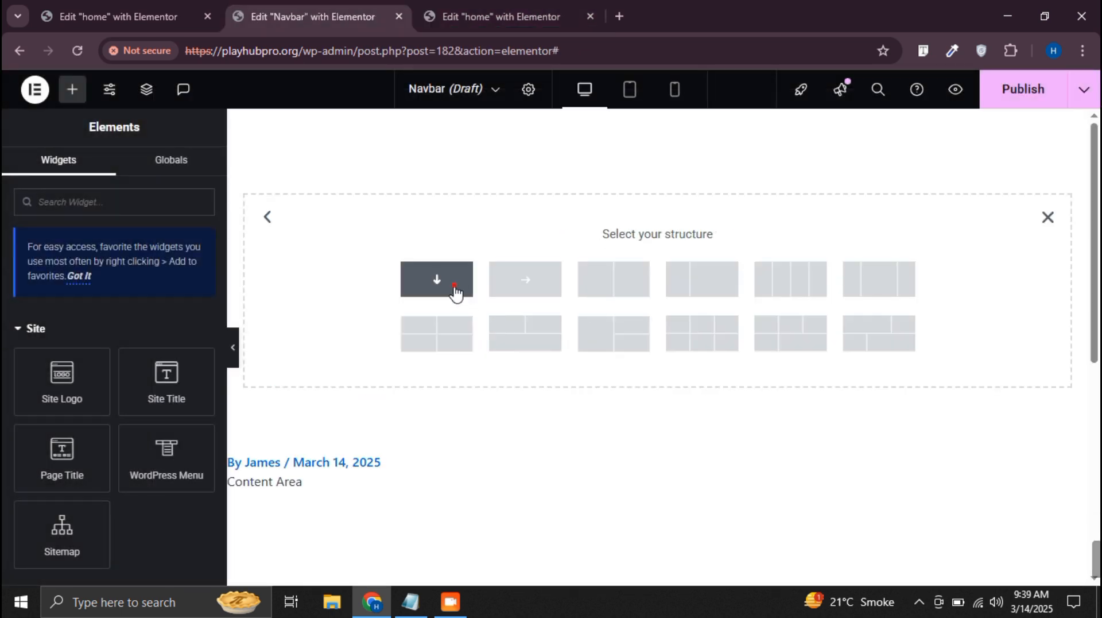
click(71, 89)
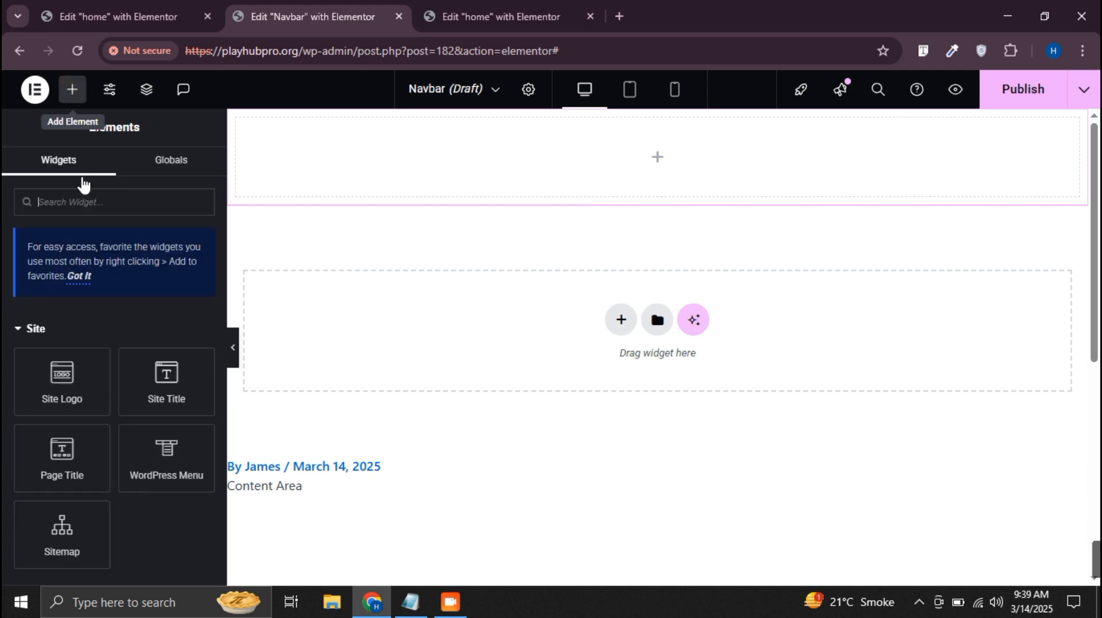
drag(64, 425, 505, 195)
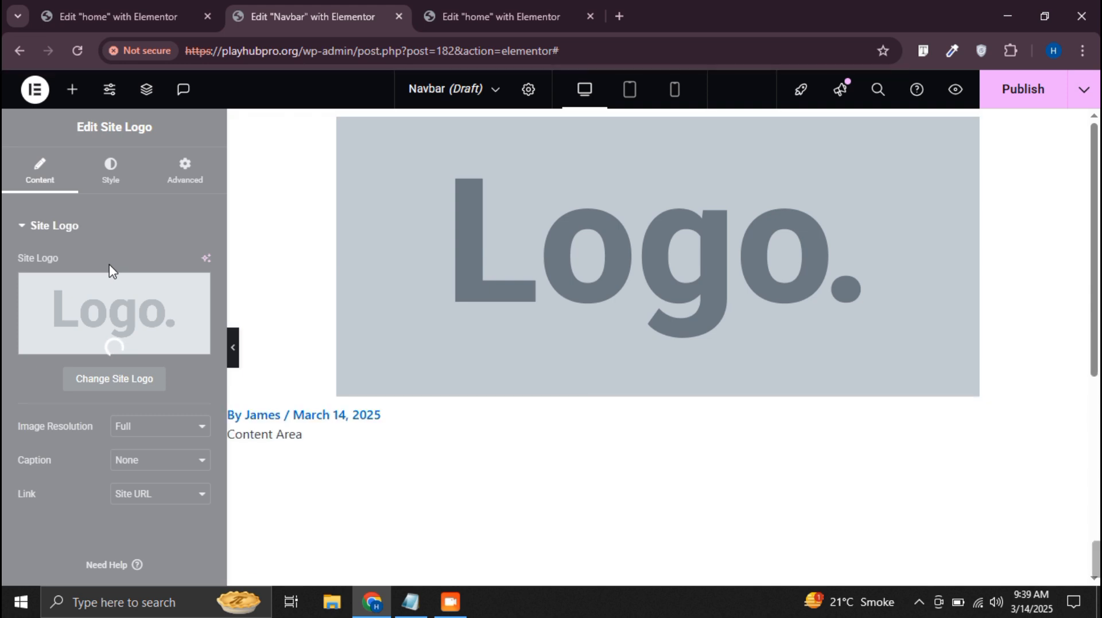
Set the site logo to pawfoo-logo-1-300x72-1.png from the media library, save the site settings and return to the editor
click(139, 284)
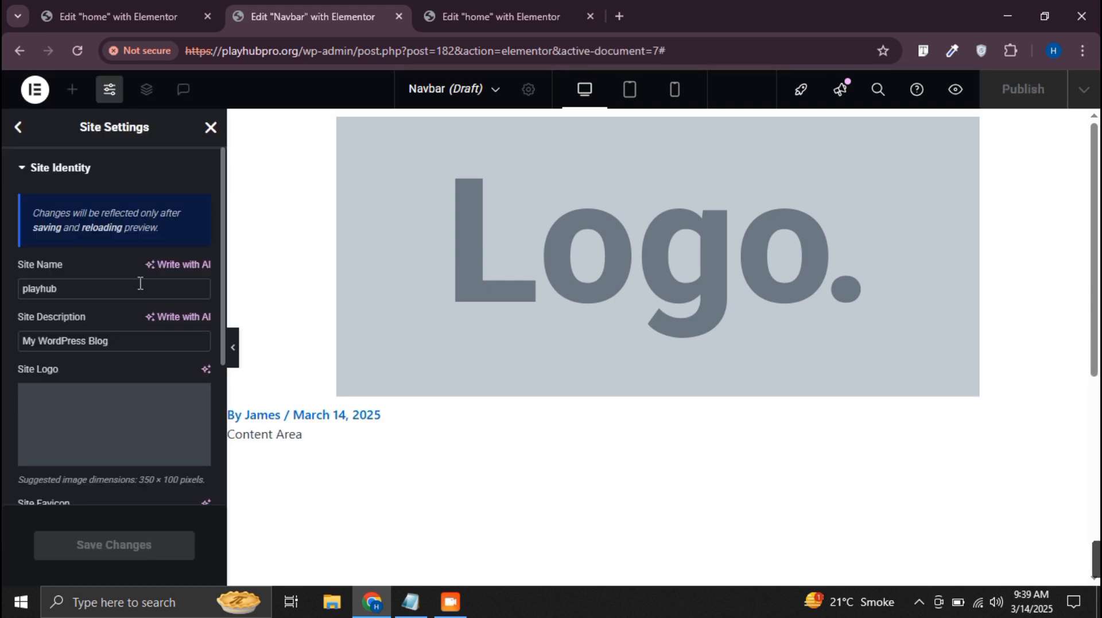
click(82, 456)
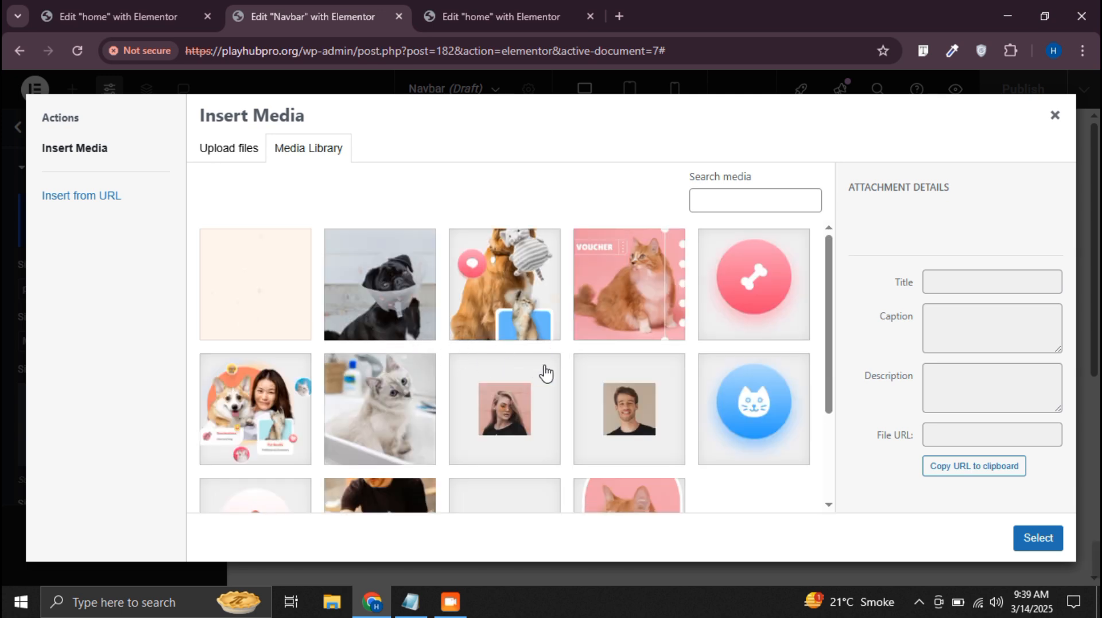
scroll(372, 354, down, 3)
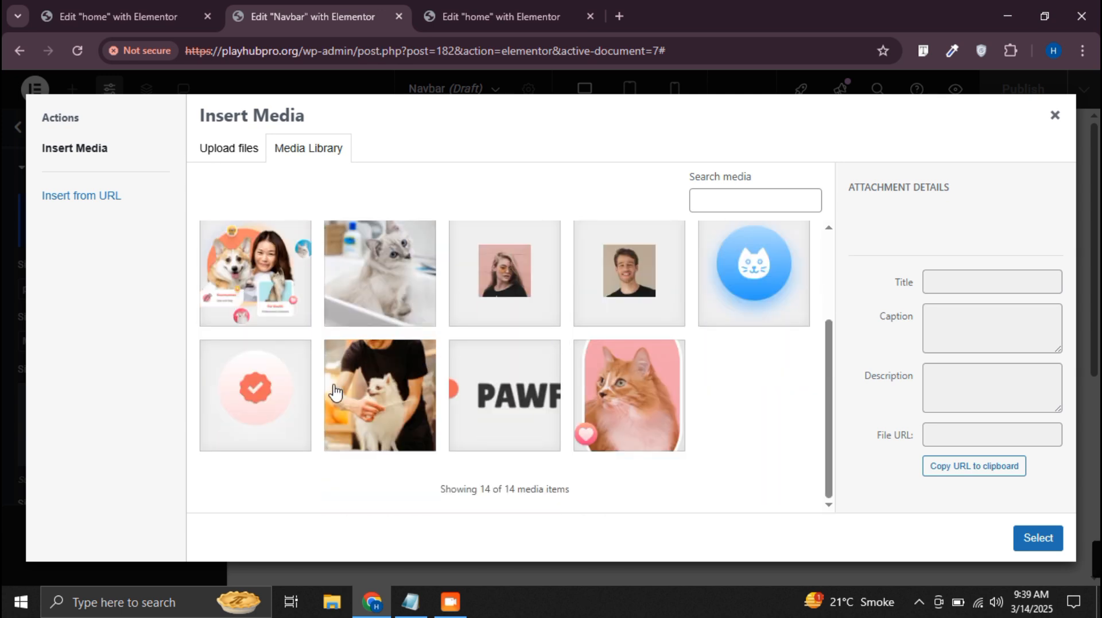
click(493, 409)
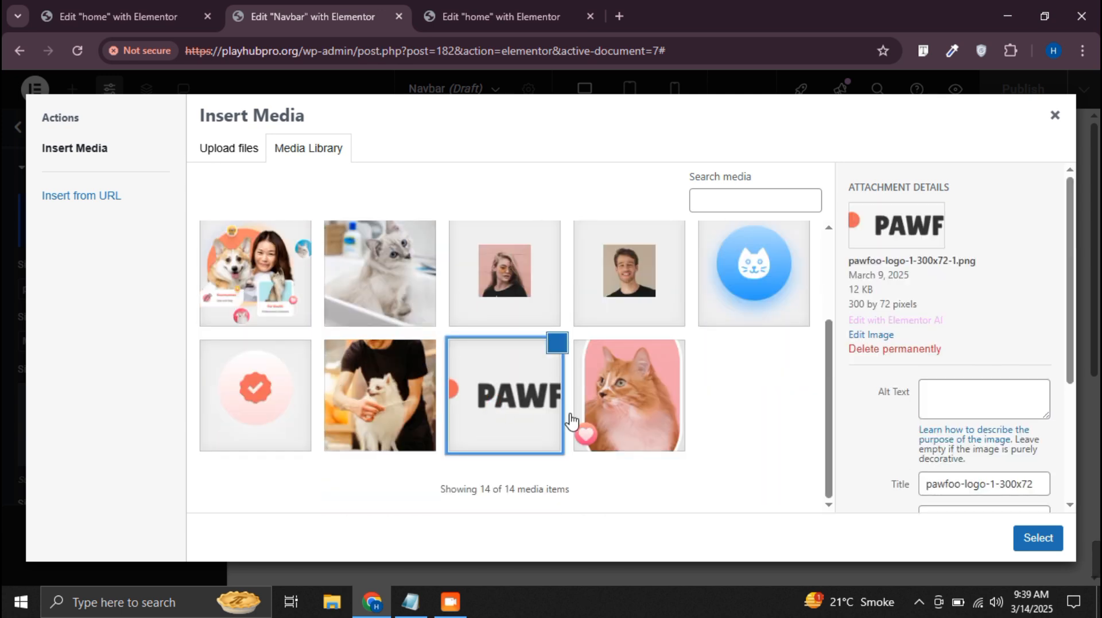
click(1037, 537)
click(145, 543)
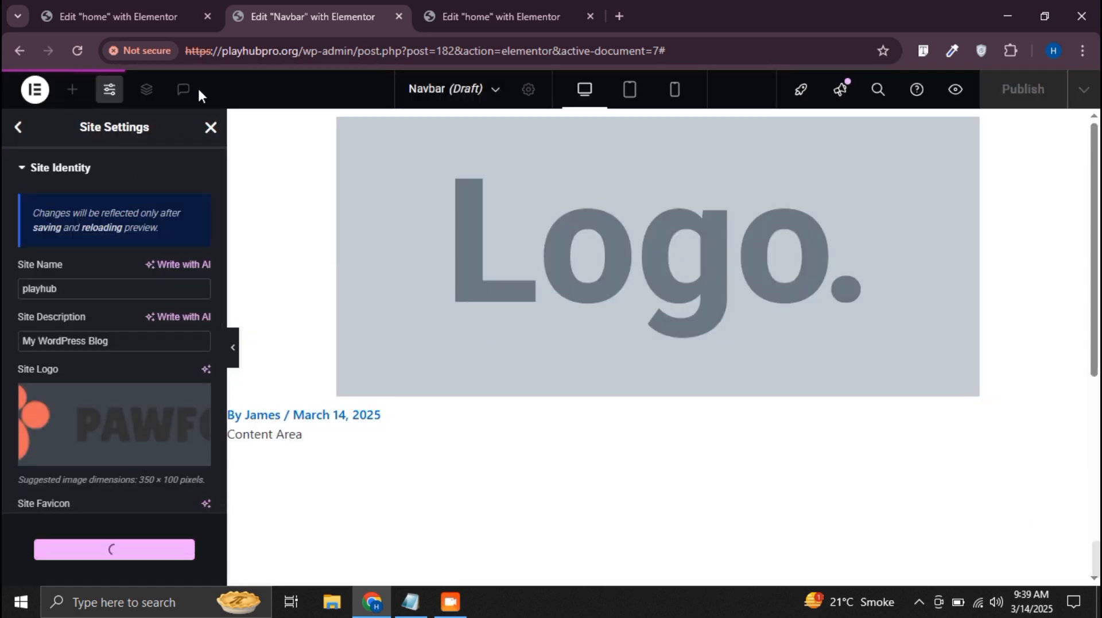
click(471, 16)
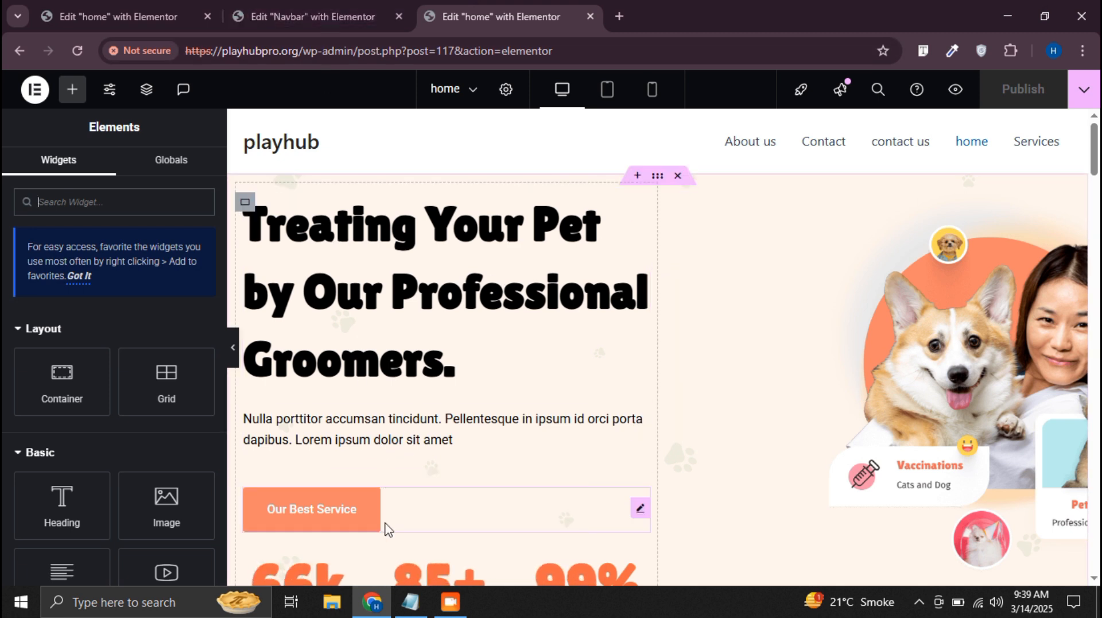
click(312, 16)
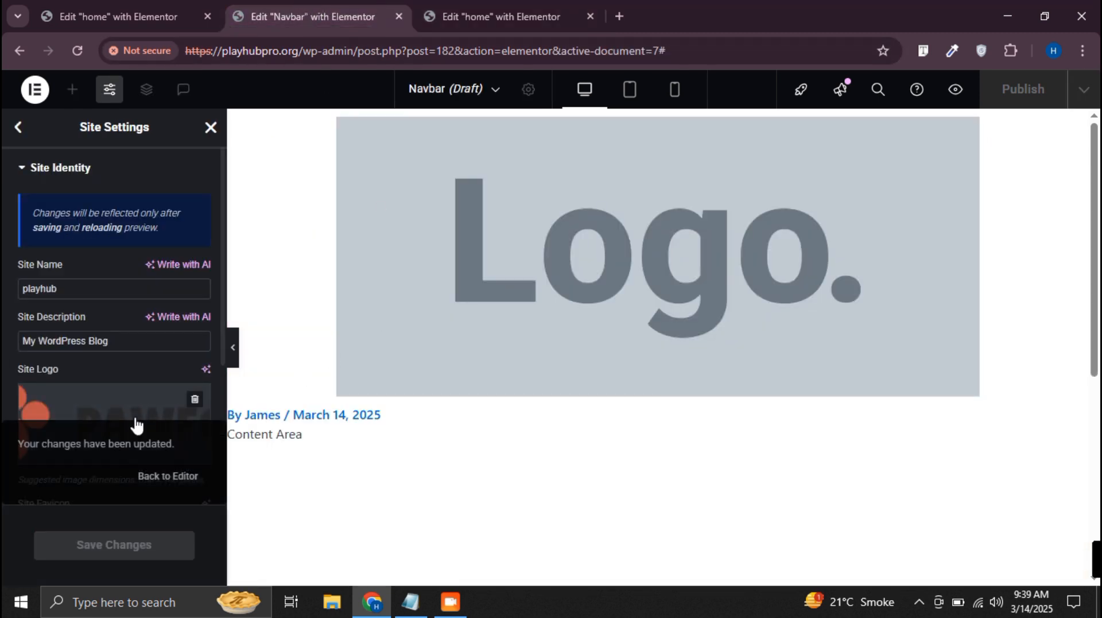
click(211, 127)
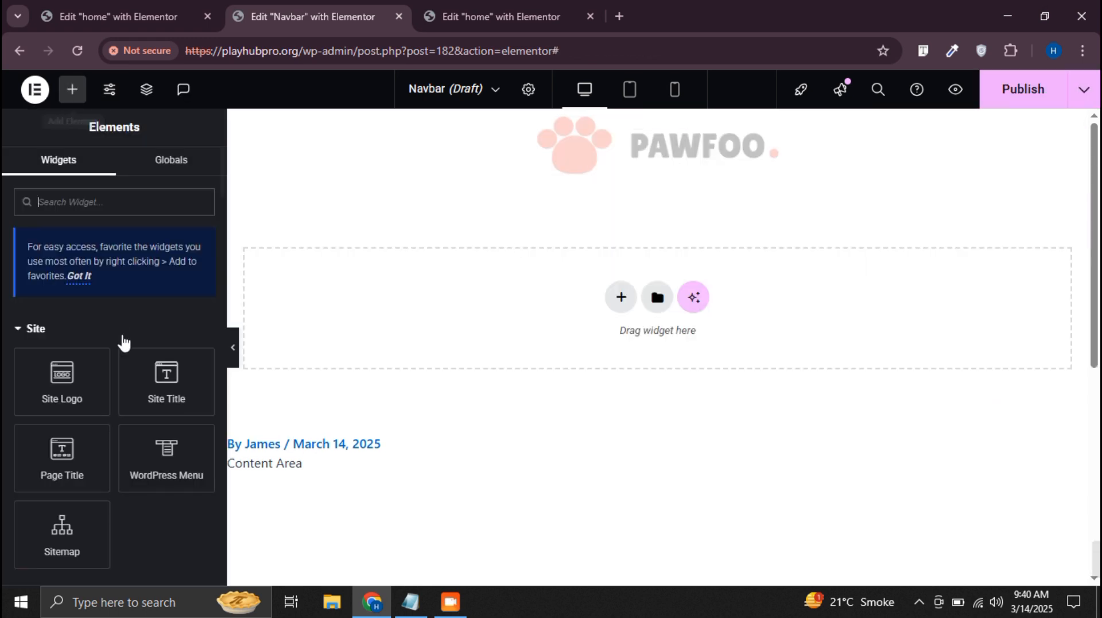
Place a WordPress Menu widget below the logo and enable full width for its mobile dropdown
drag(163, 459, 583, 214)
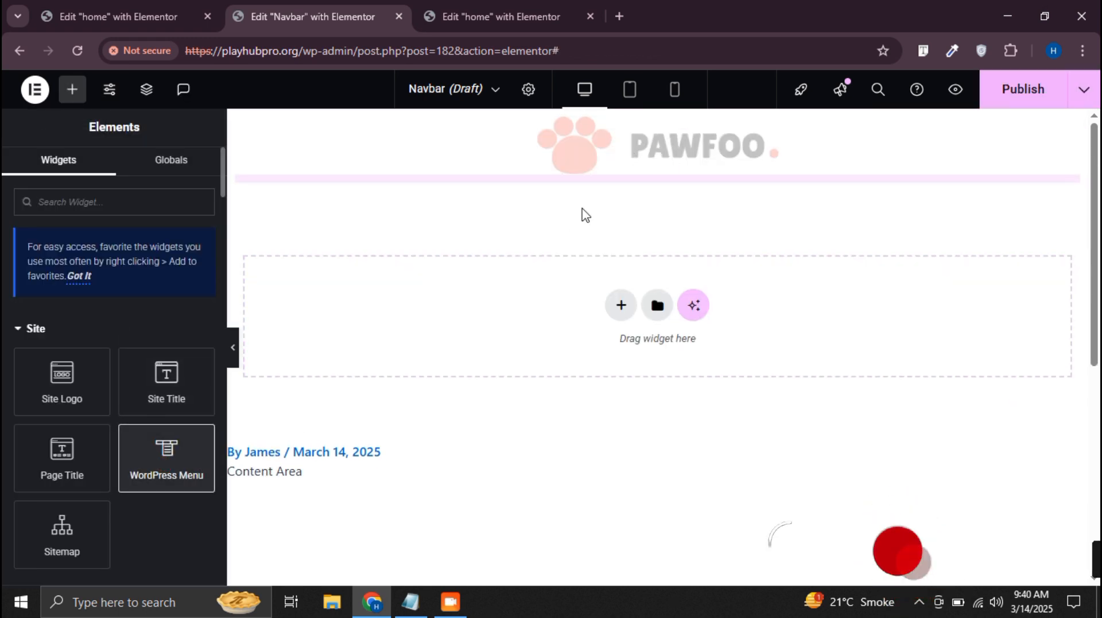
scroll(166, 433, down, 3)
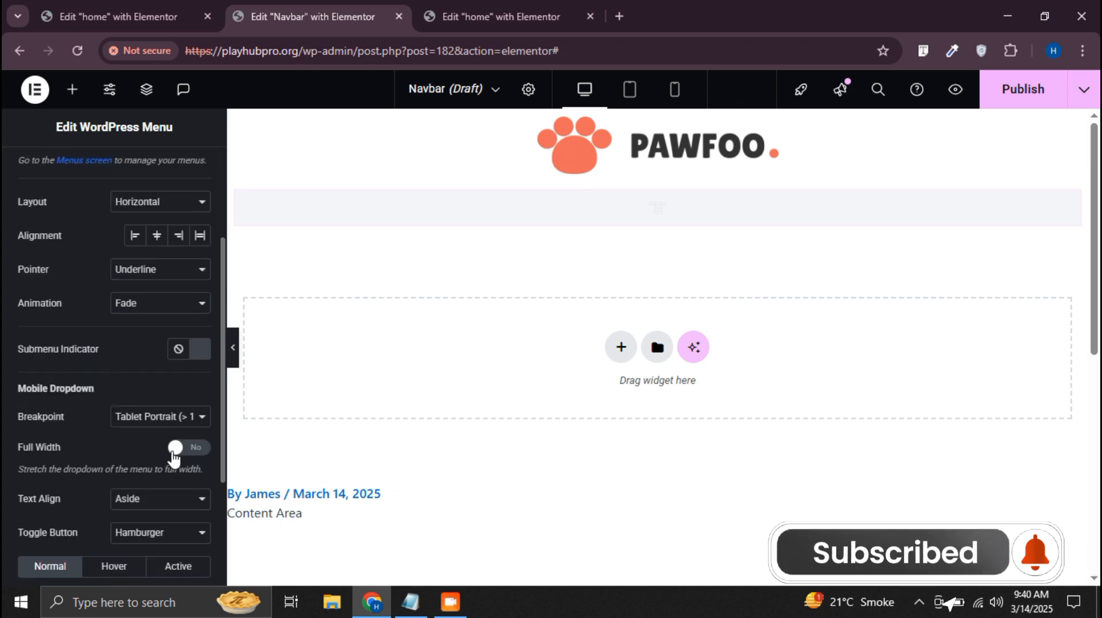
click(184, 452)
scroll(161, 450, down, 3)
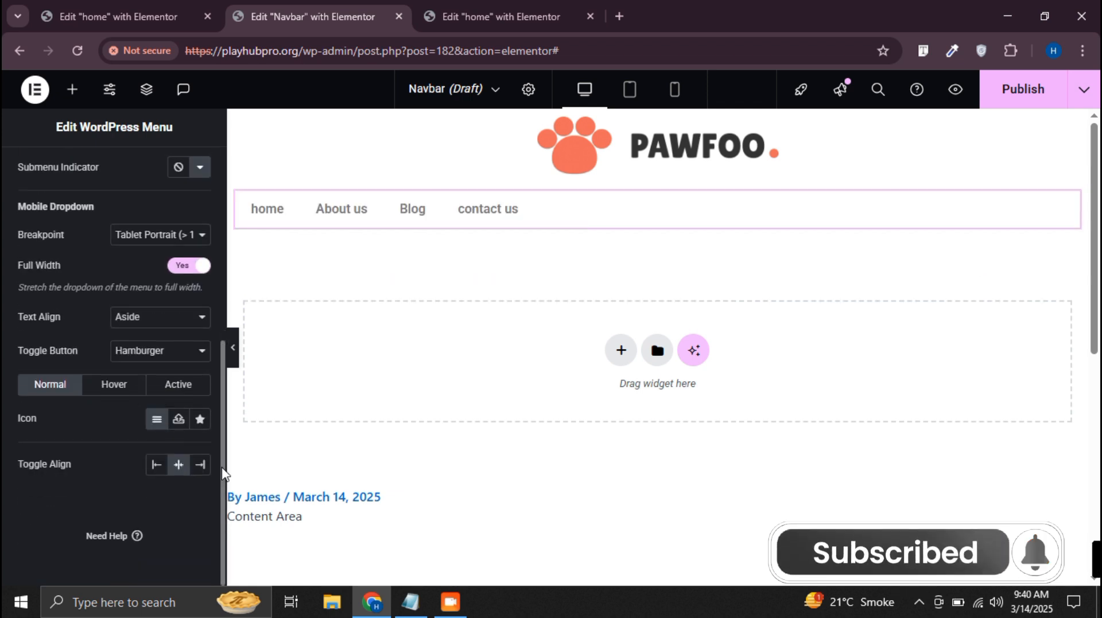
scroll(109, 299, up, 6)
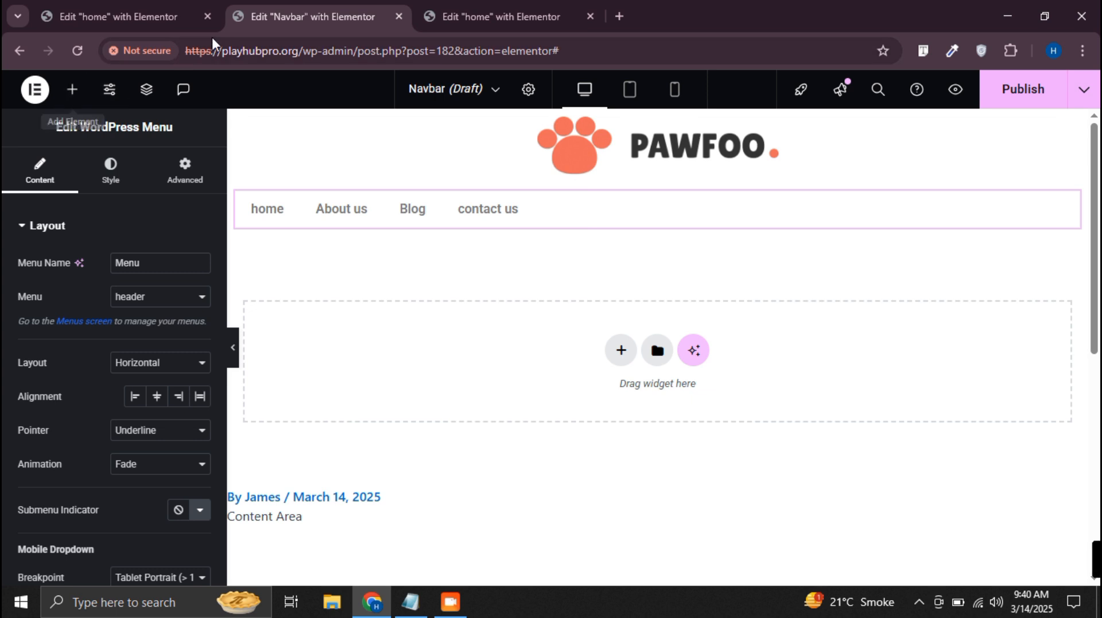
Copy the Our Best Service button from the home page and paste it below the menu in the Navbar template
click(454, 14)
right_click(379, 505)
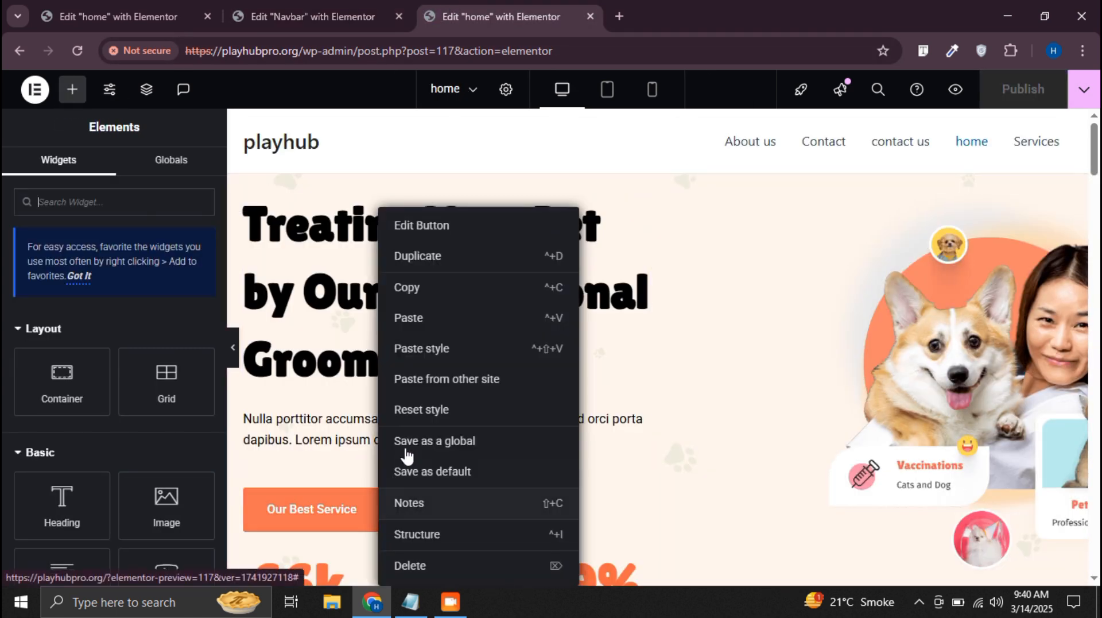
click(424, 292)
click(313, 16)
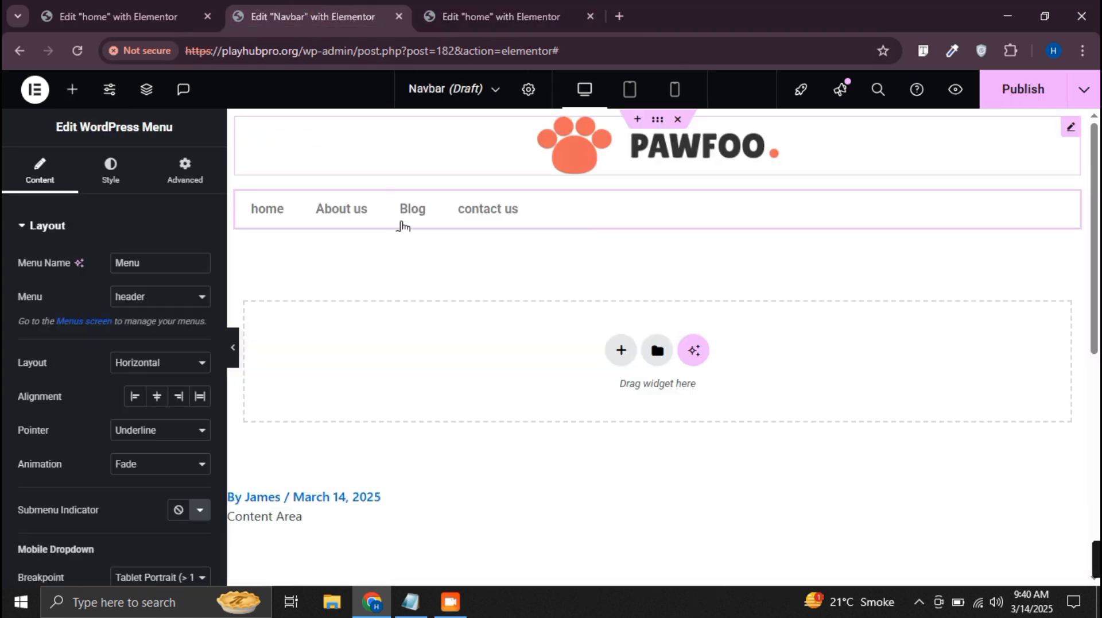
right_click(424, 220)
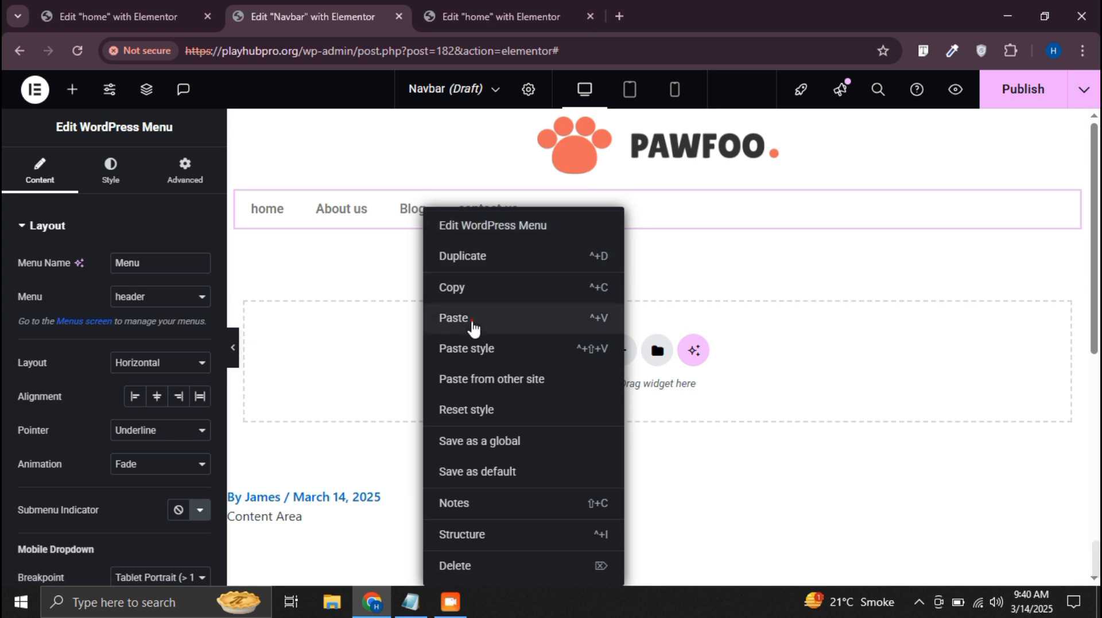
click(472, 319)
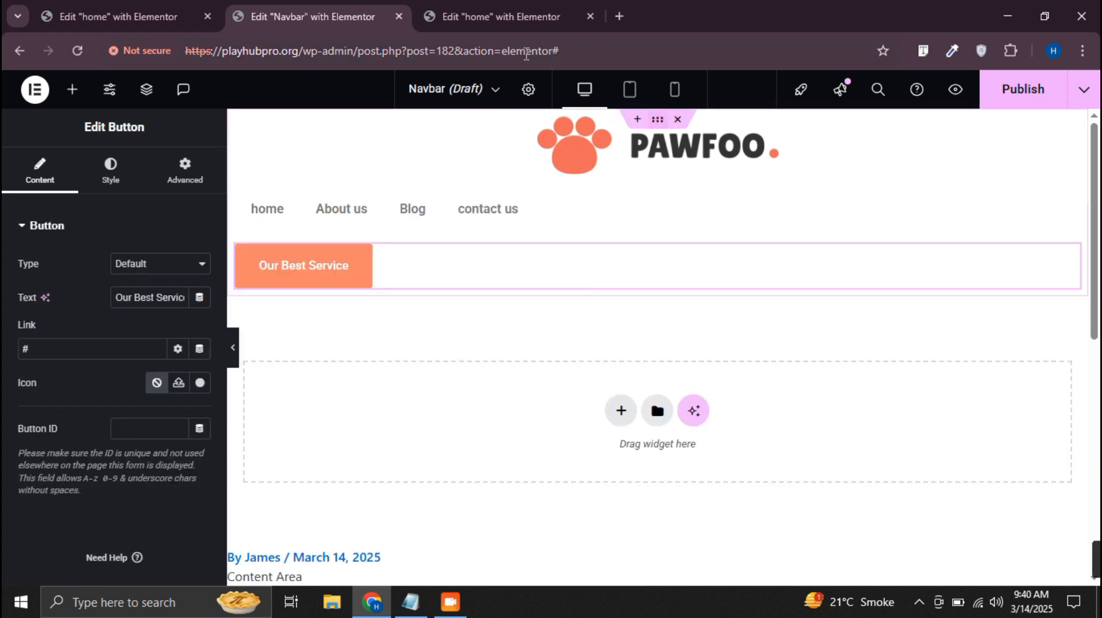
Set the navbar container's direction to horizontal row and its item alignment to center
click(657, 121)
click(130, 500)
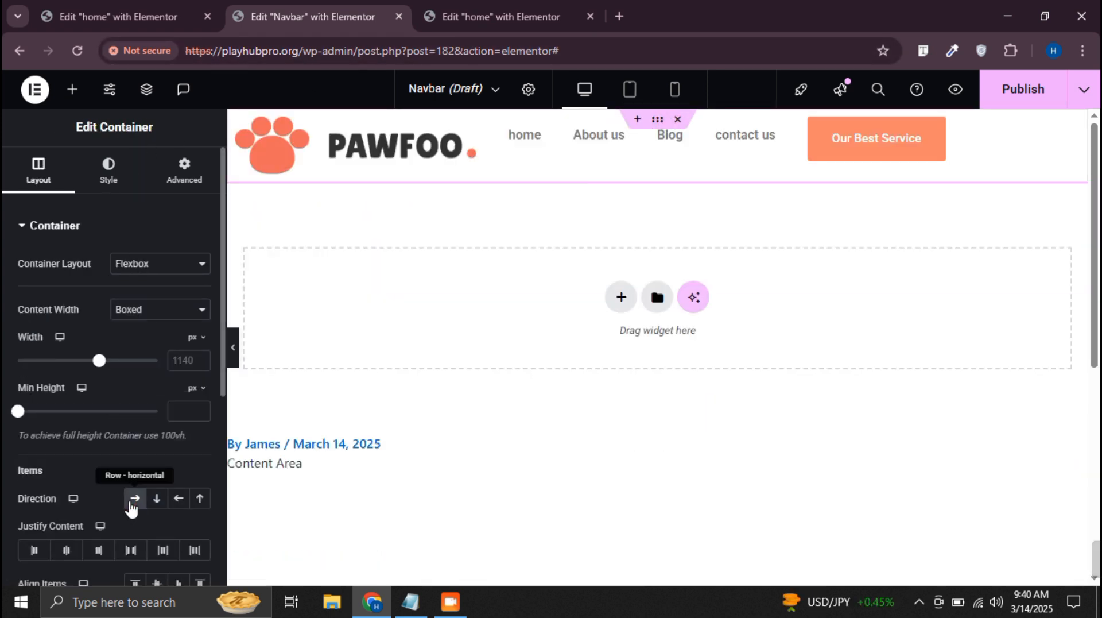
scroll(143, 516, down, 4)
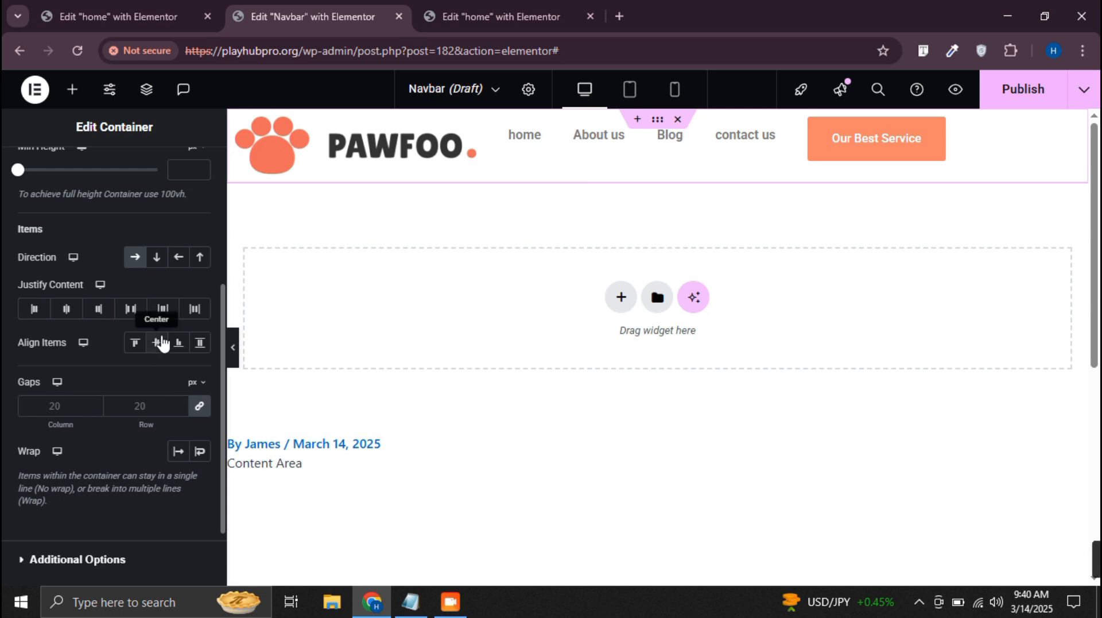
click(157, 342)
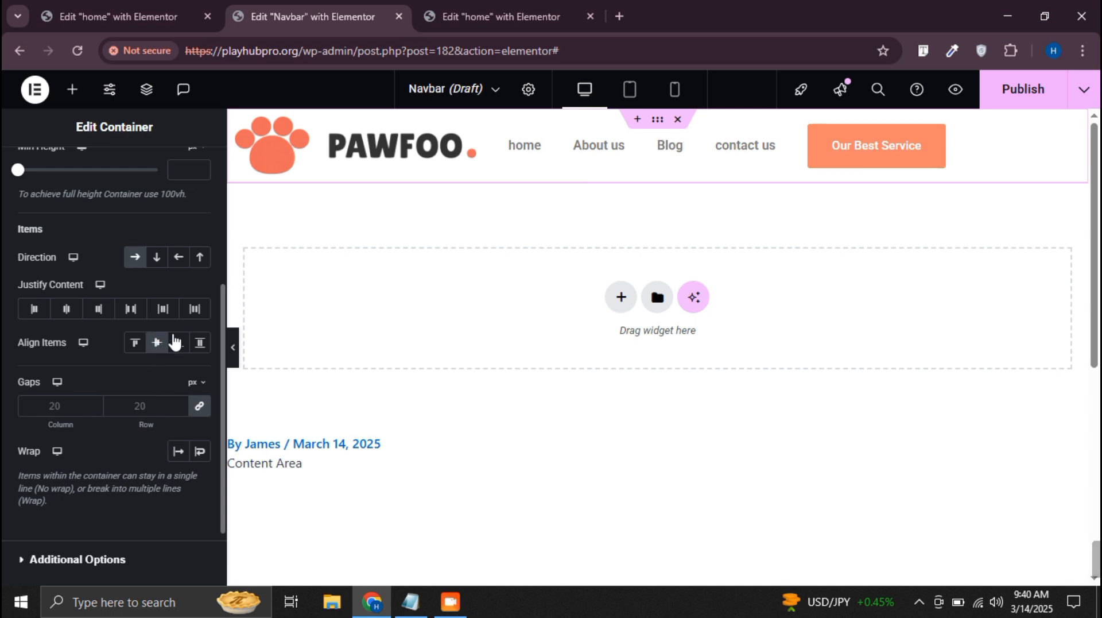
Set the navbar container's content justification to Space Between and preview the row with the editing panel hidden
click(130, 310)
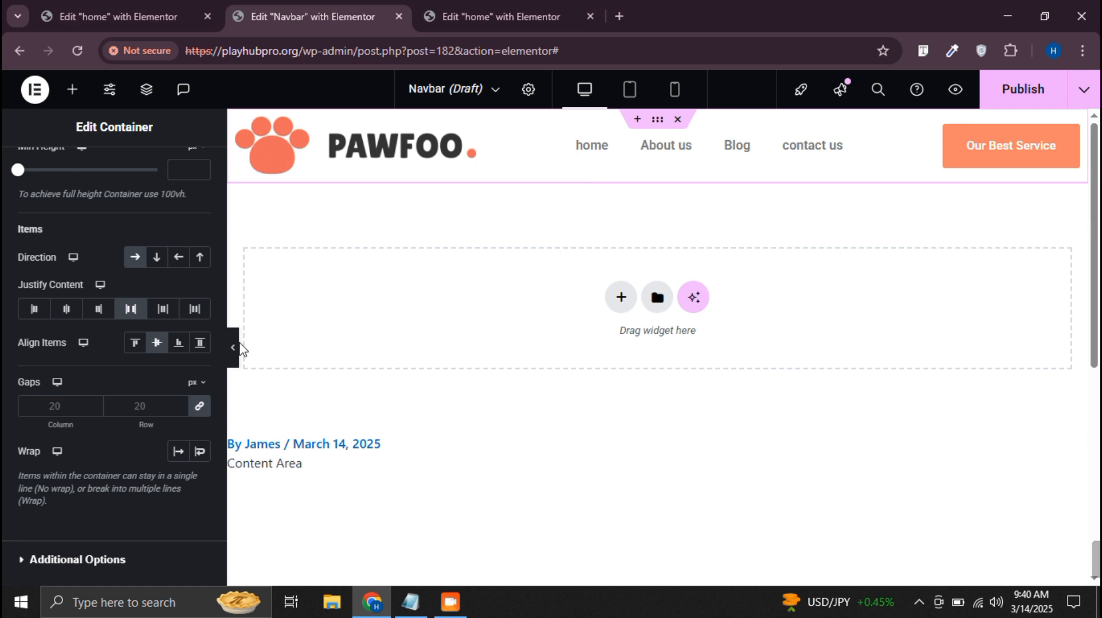
click(235, 347)
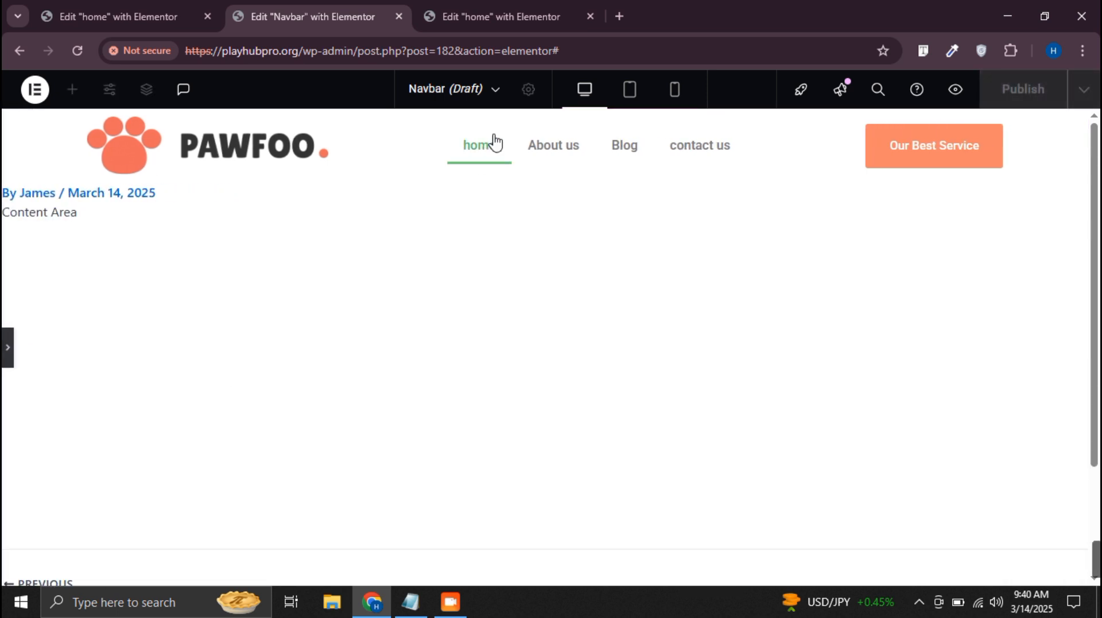
click(8, 347)
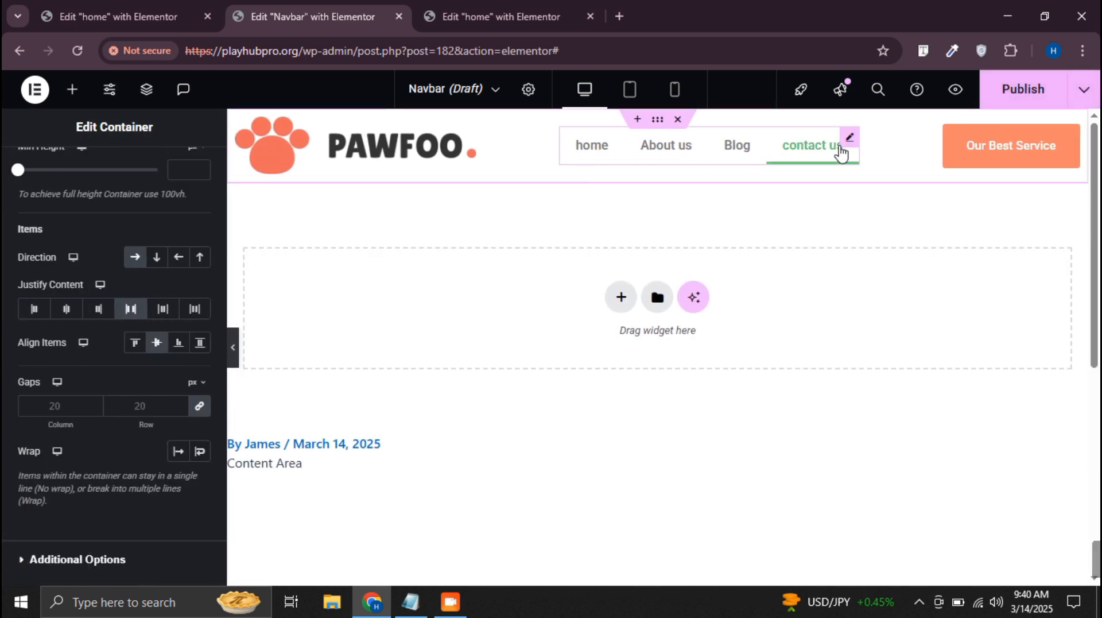
Set the WordPress Menu's pointer to None and its normal text color to #000000
click(746, 140)
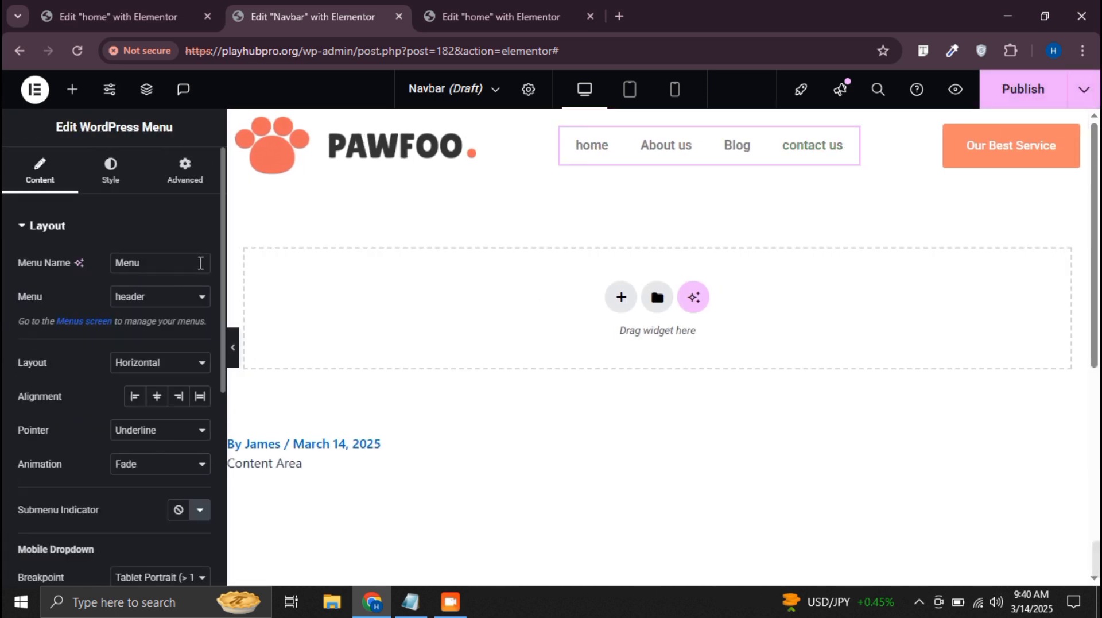
click(165, 430)
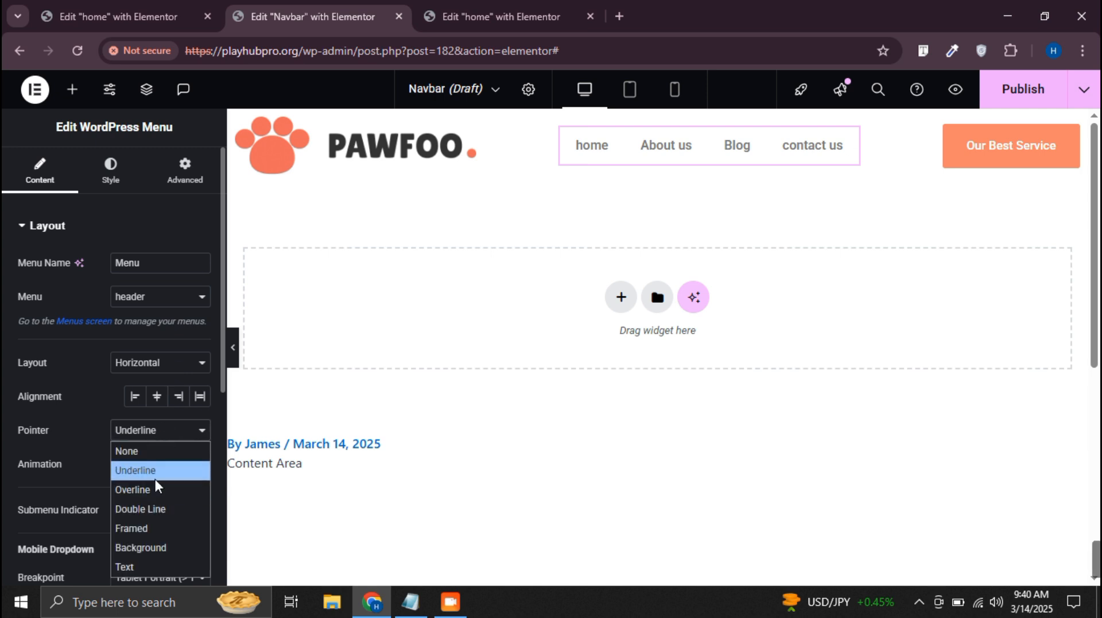
click(147, 454)
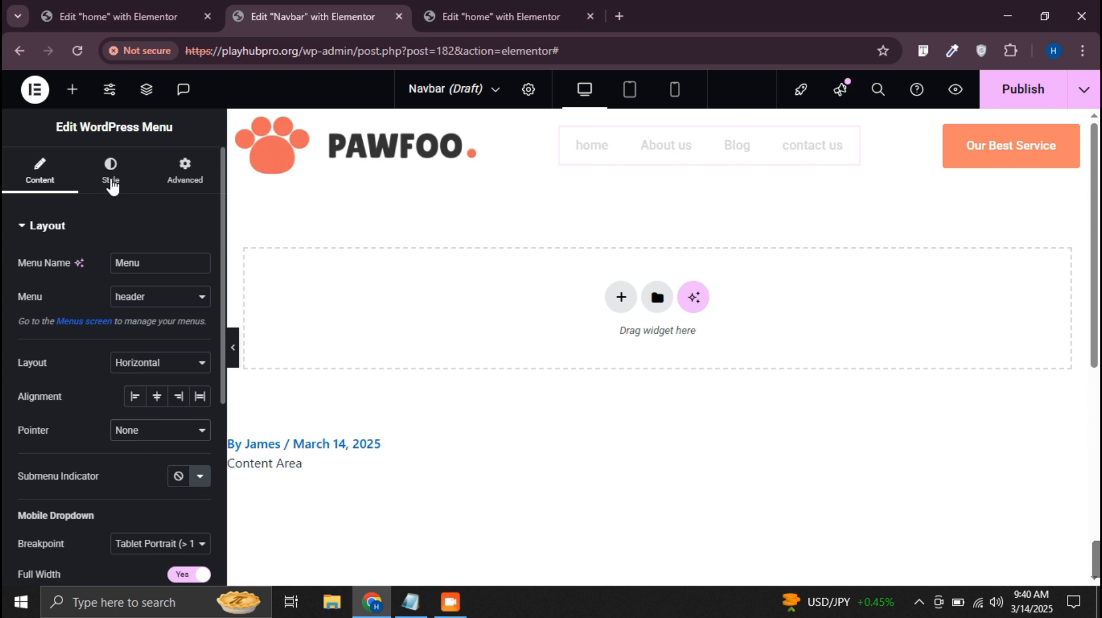
click(111, 183)
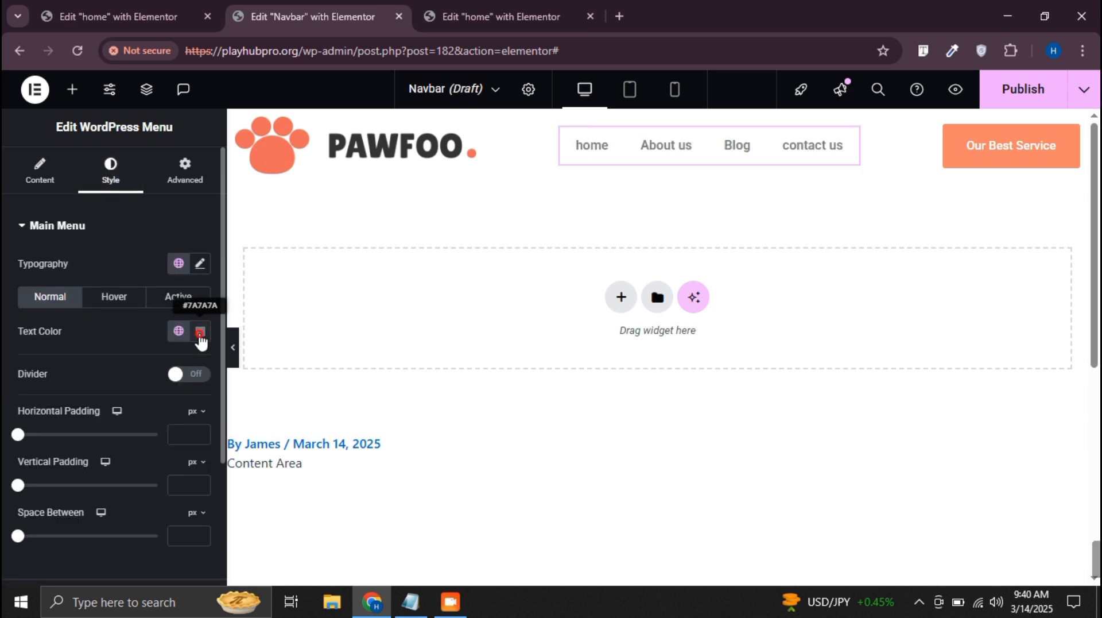
click(200, 333)
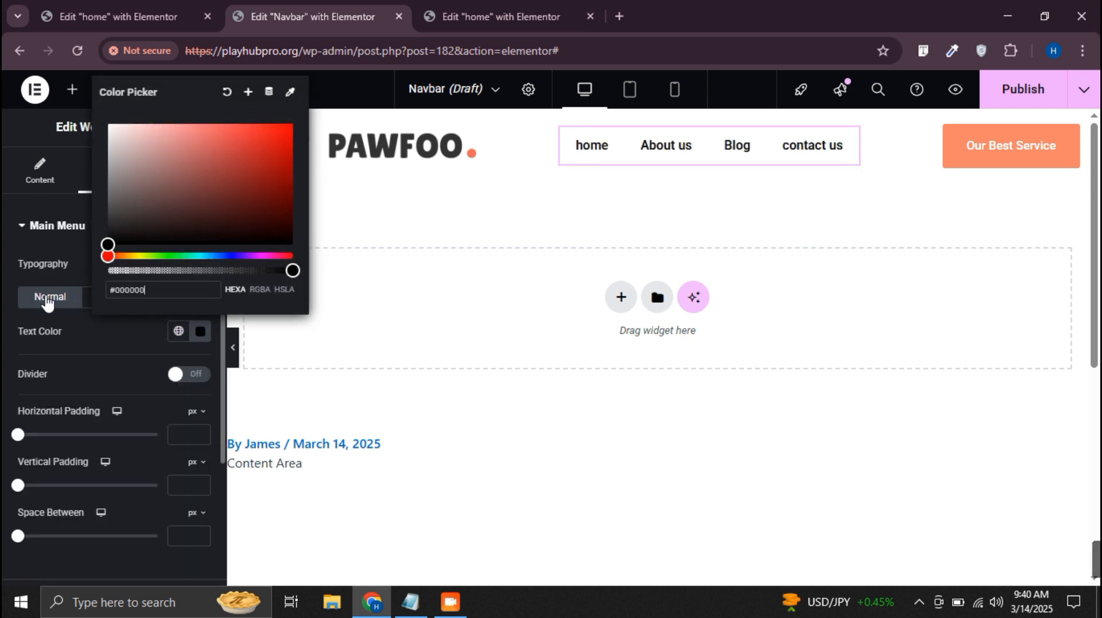
click(50, 303)
Check the Our Best Service button's background color and set the menu's hover text color to #FA6C49
click(116, 299)
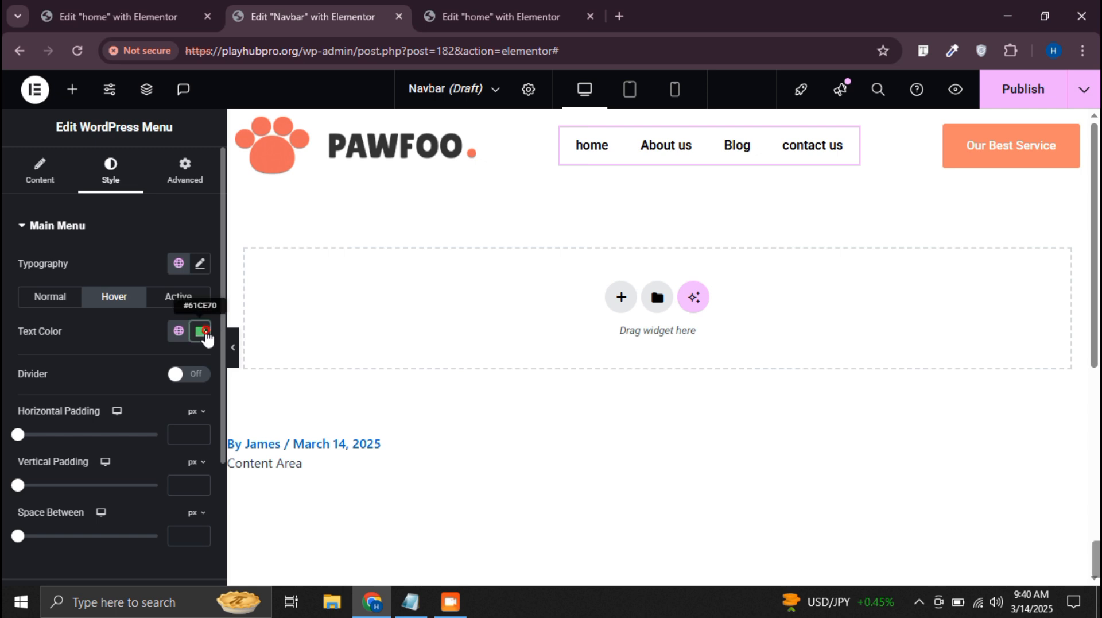
click(200, 332)
click(1065, 140)
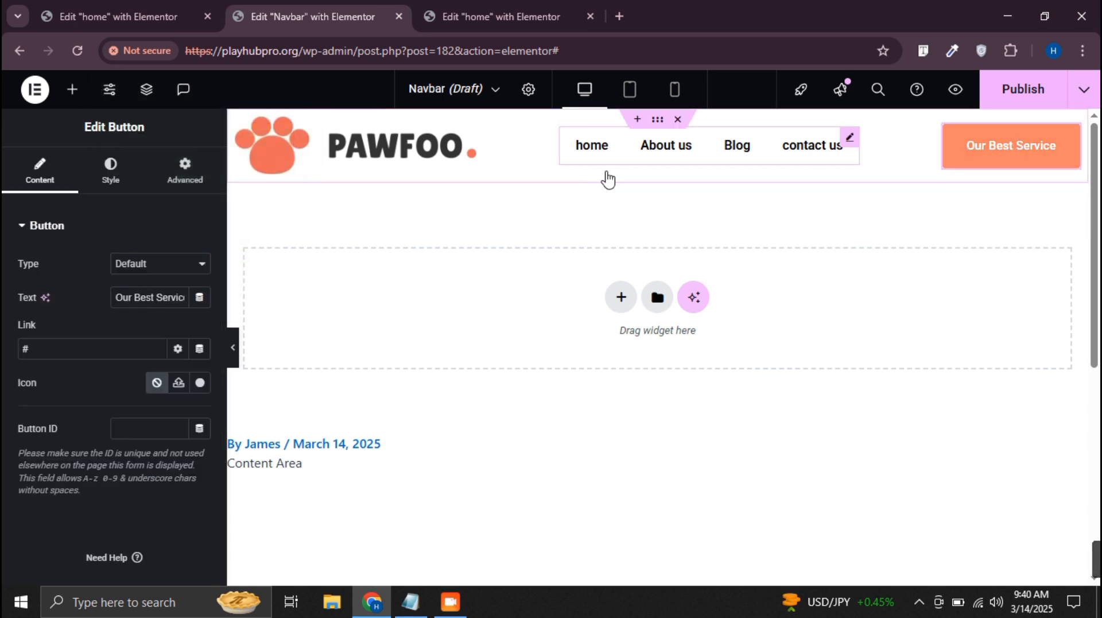
click(114, 168)
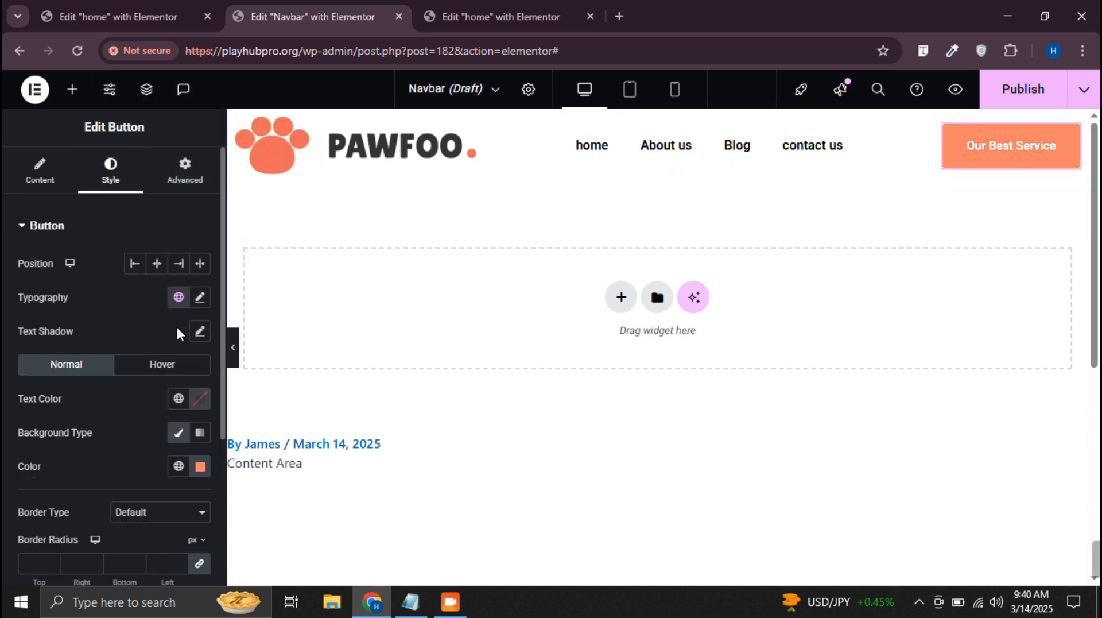
click(199, 466)
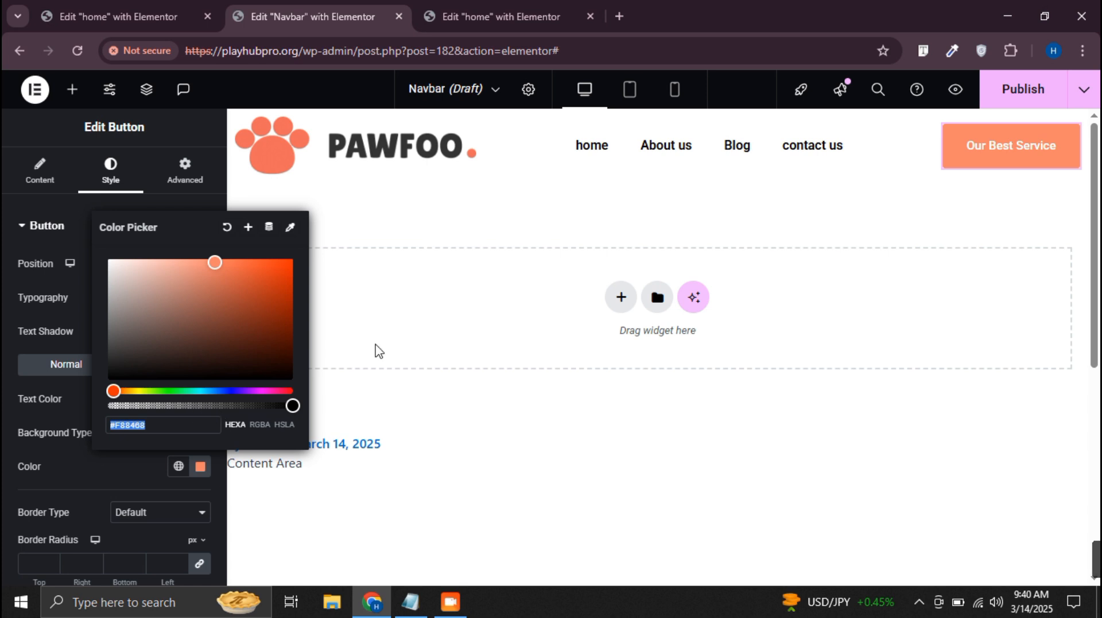
click(849, 139)
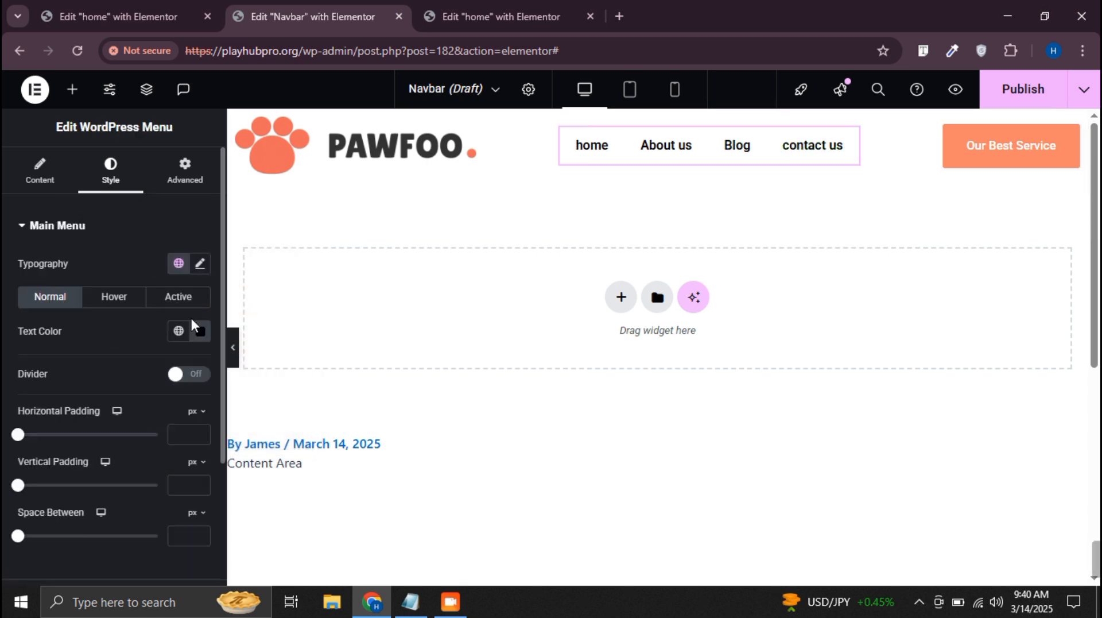
click(113, 295)
click(209, 332)
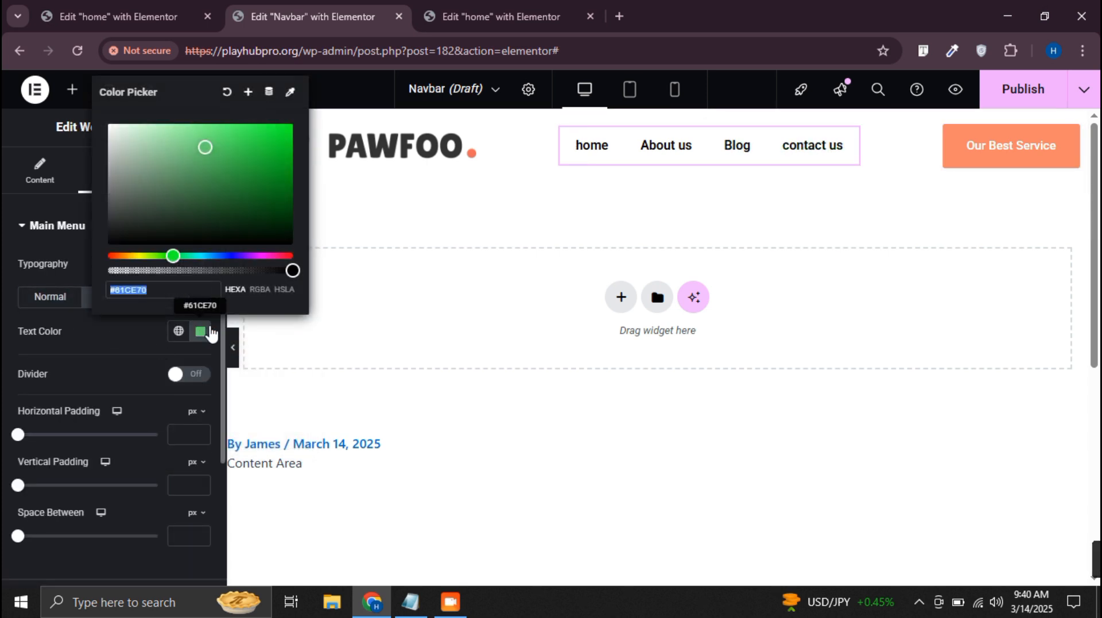
key(ctrl+v)
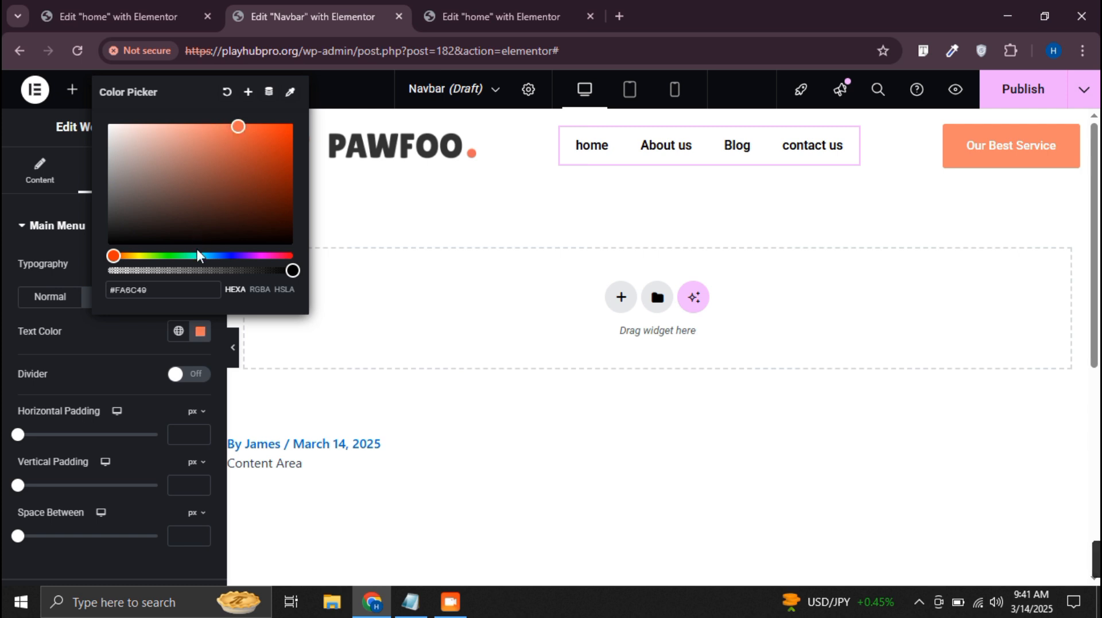
click(6, 367)
Set the menu's active text color to #FA6C49
click(182, 295)
click(200, 333)
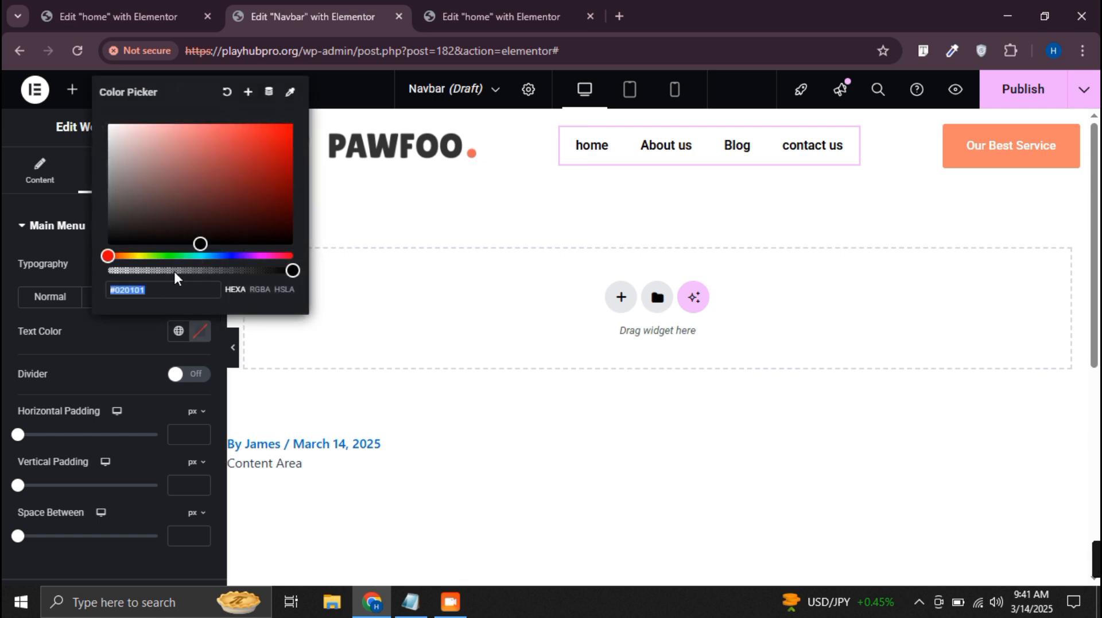
key(ctrl+v)
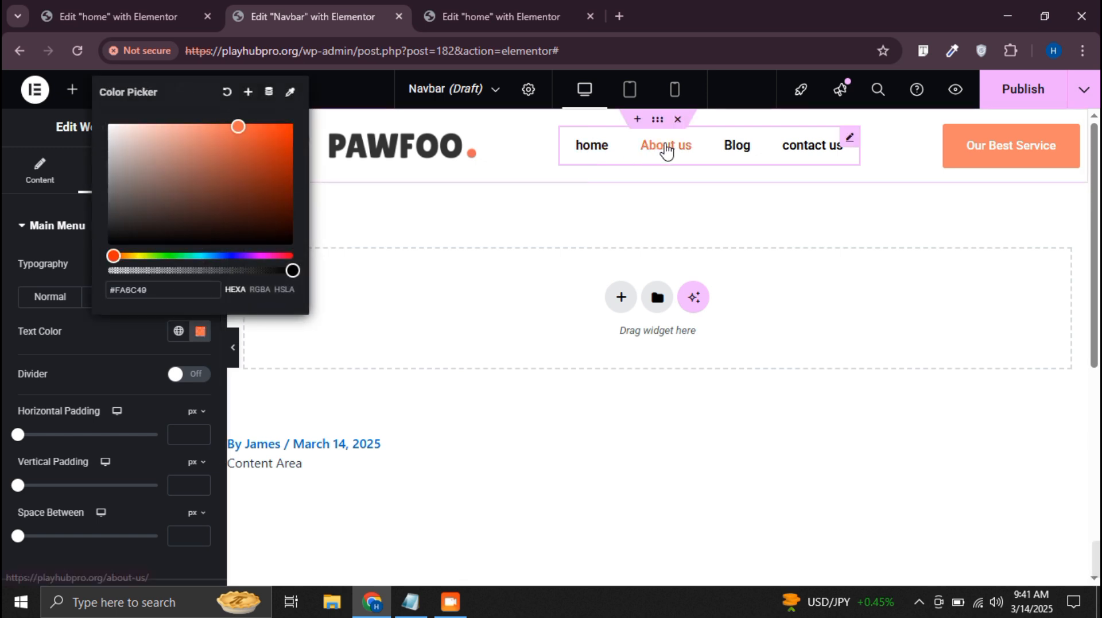
click(4, 265)
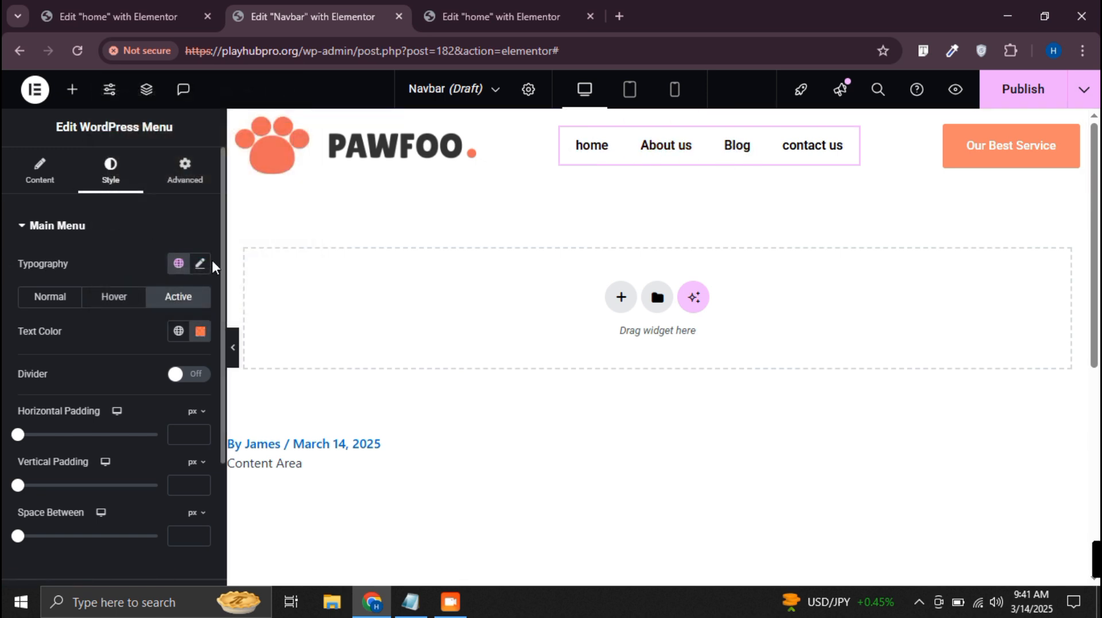
Set the menu typography's weight to 500 (Medium) and its transform to Uppercase
click(198, 265)
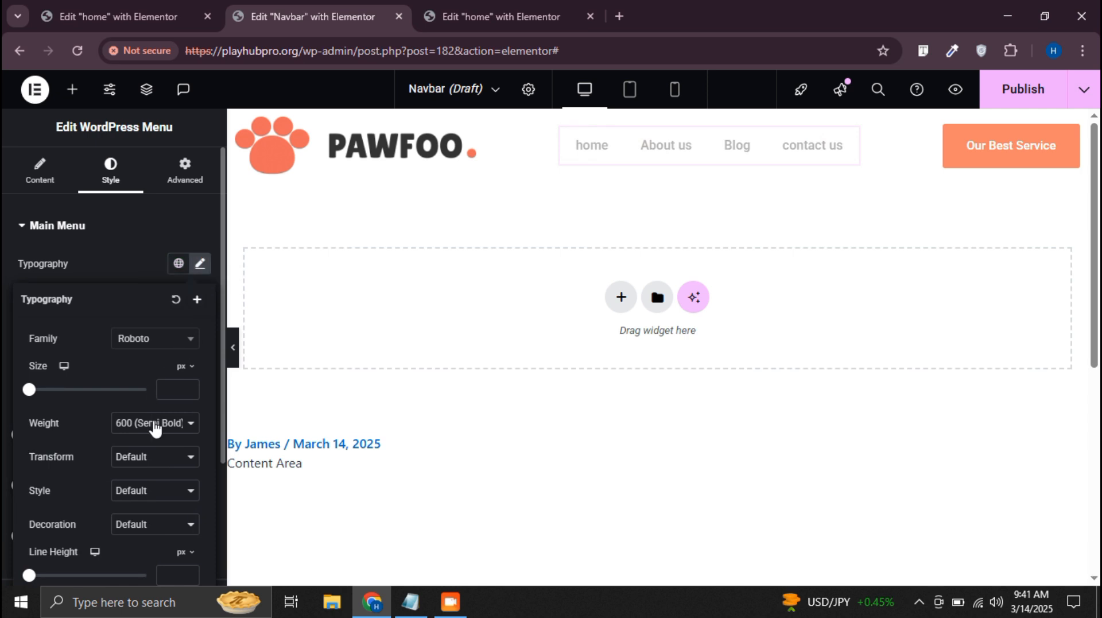
click(154, 423)
click(152, 267)
scroll(148, 356, down, 3)
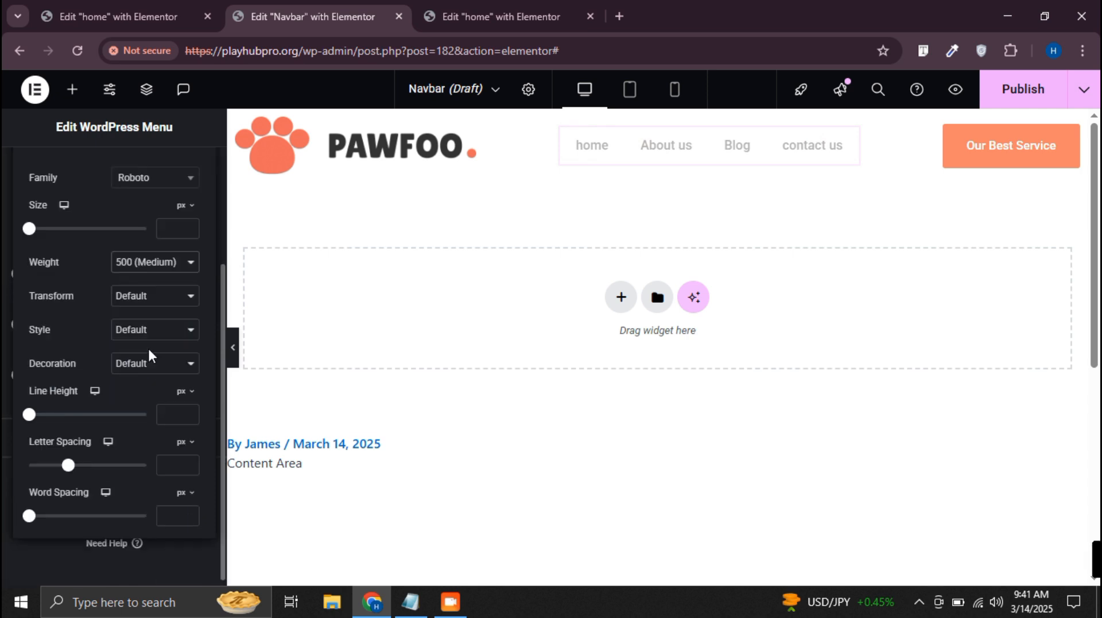
click(171, 307)
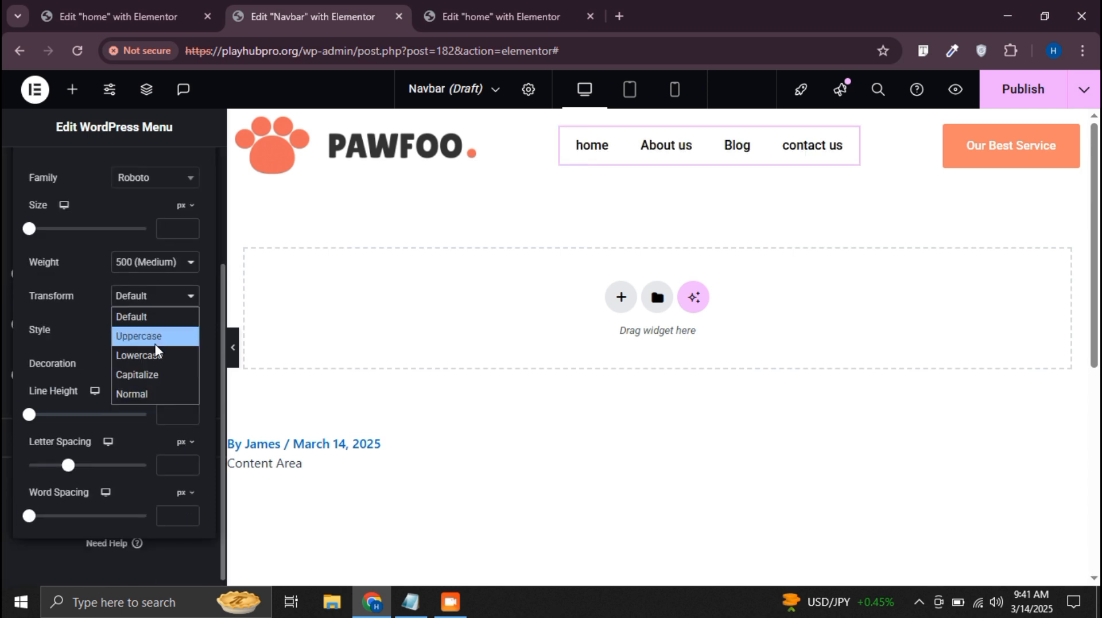
click(156, 343)
Check the typography of the paragraph below the home page's hero heading and return to the Navbar template
click(472, 16)
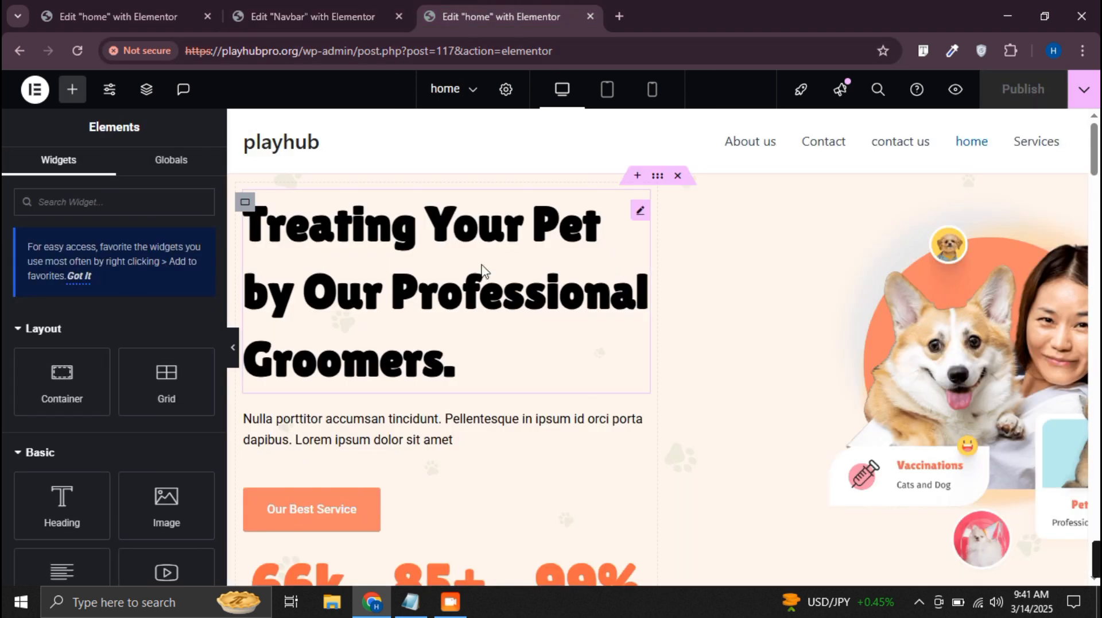
click(504, 431)
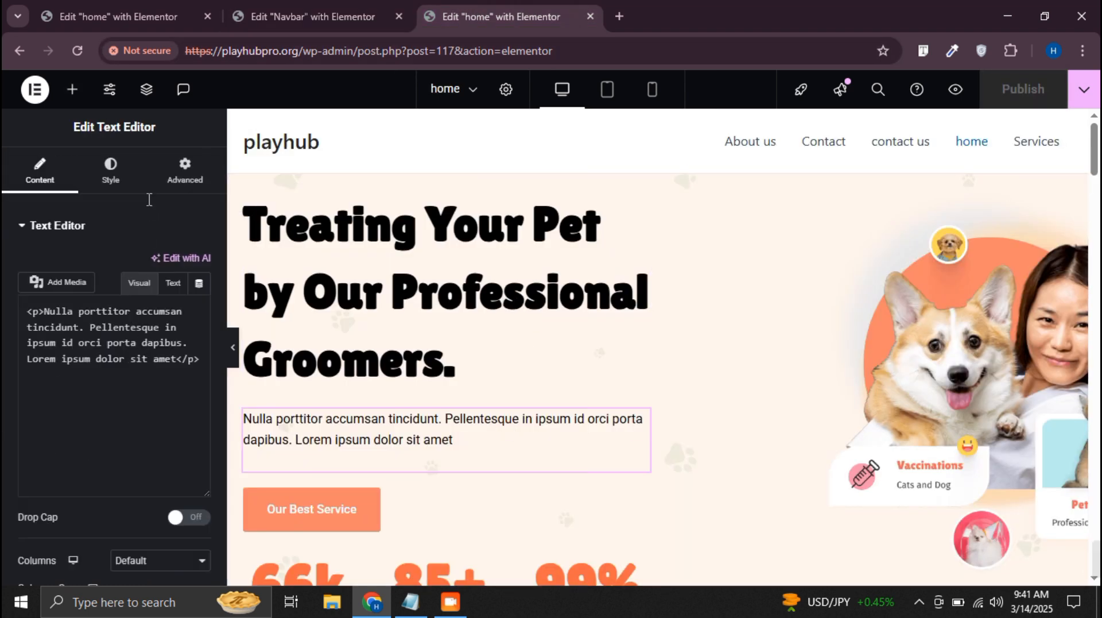
click(104, 171)
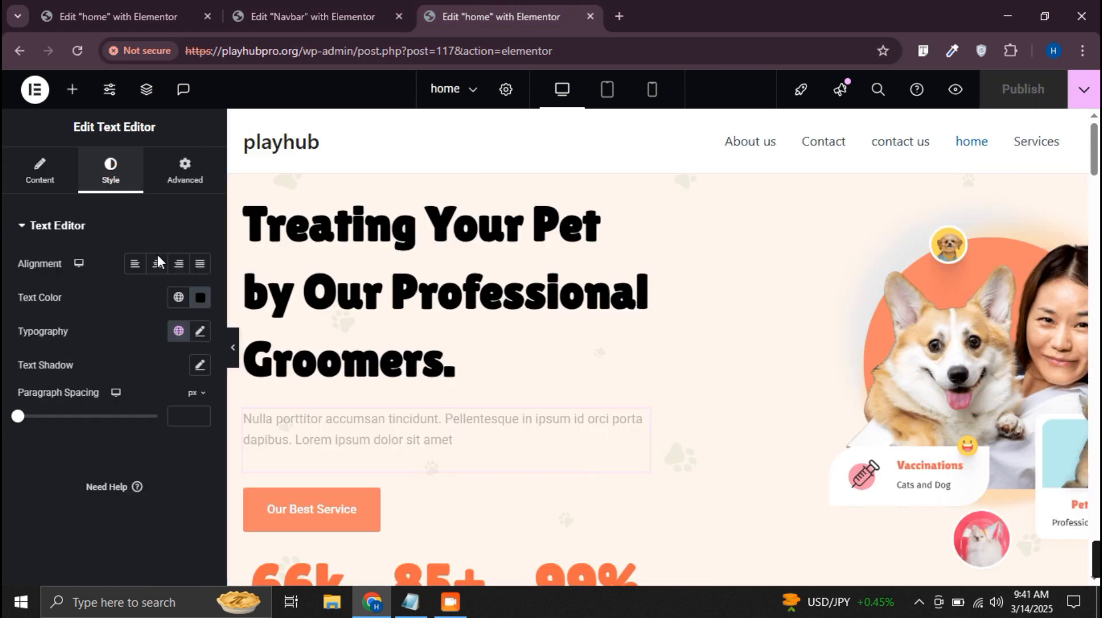
click(199, 331)
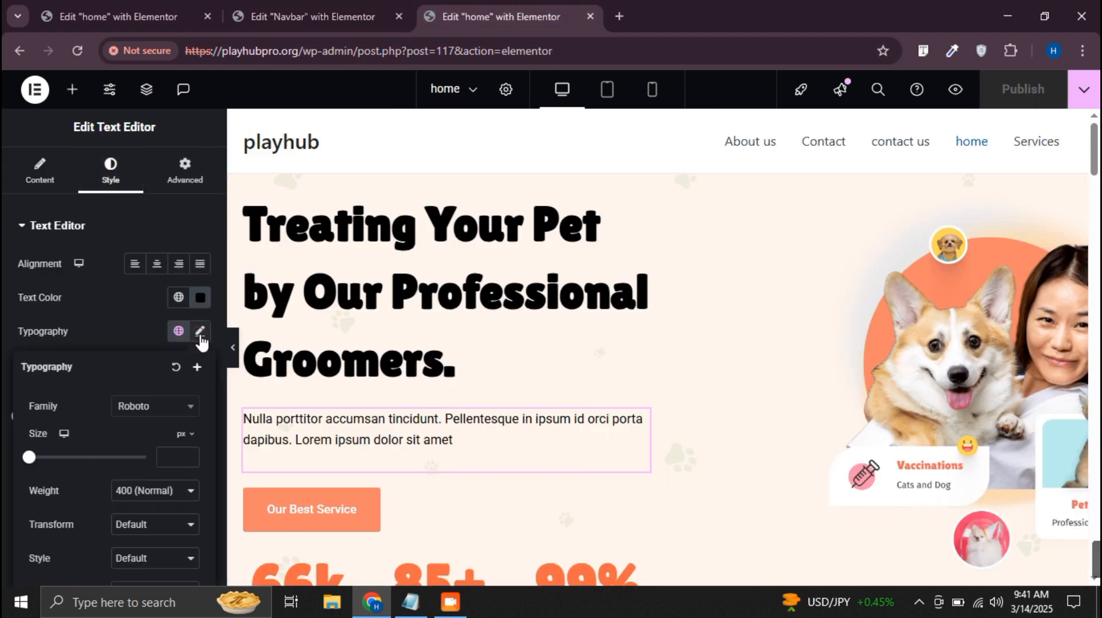
click(290, 14)
scroll(149, 247, up, 2)
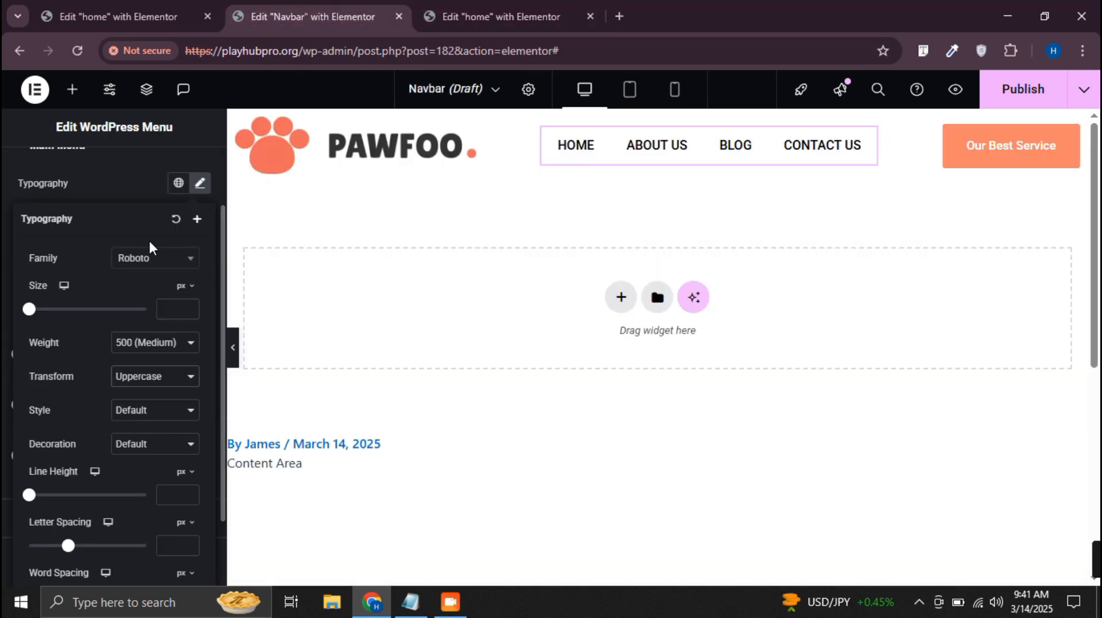
Publish the Navbar template with a display condition that includes the Entire Site
click(1013, 96)
click(564, 424)
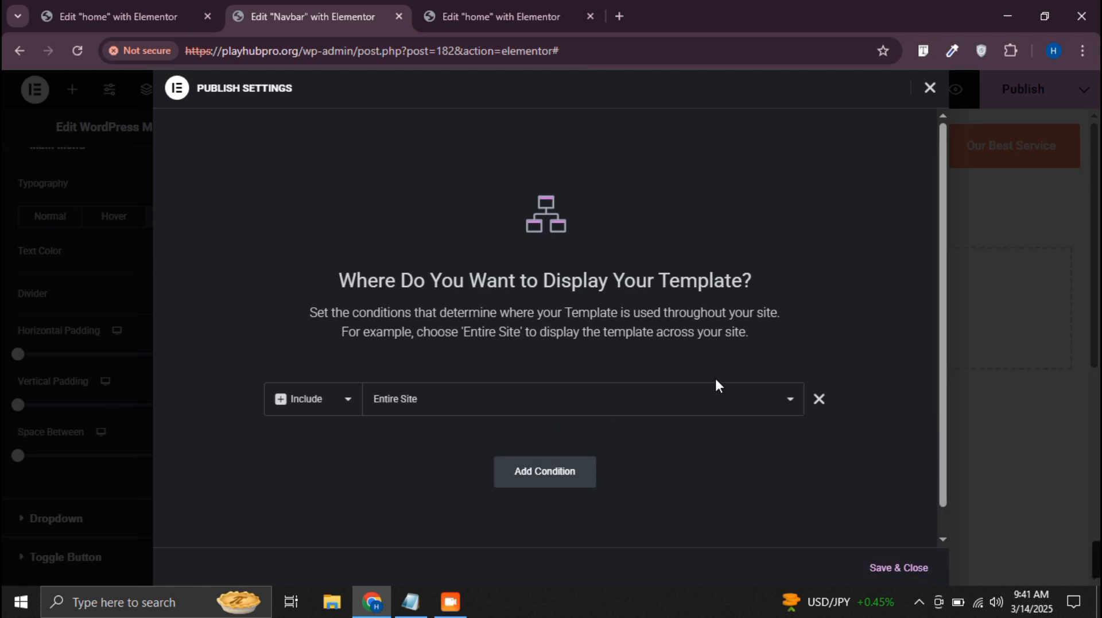
click(907, 569)
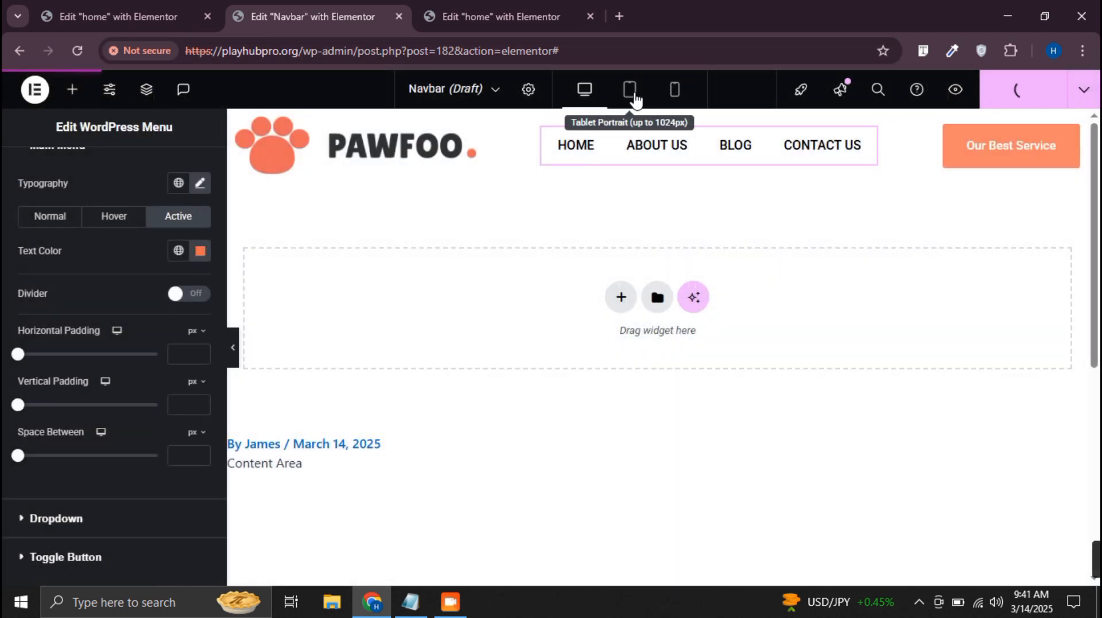
In the mobile view, set the Our Best Service button to be hidden on tablet portrait and mobile portrait
click(655, 90)
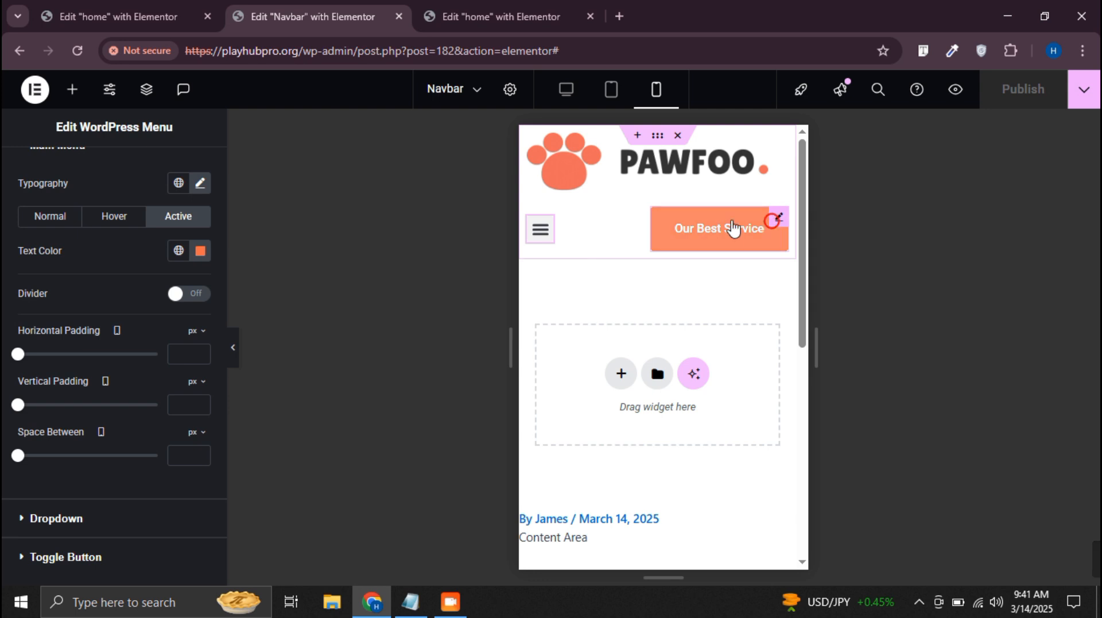
click(185, 172)
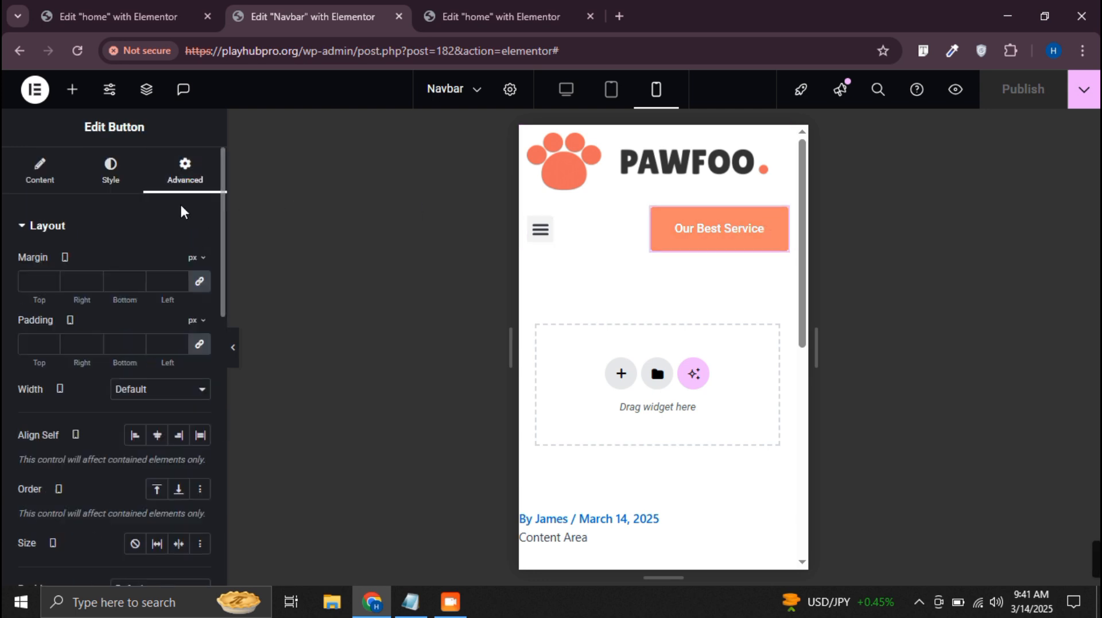
scroll(167, 238, down, 10)
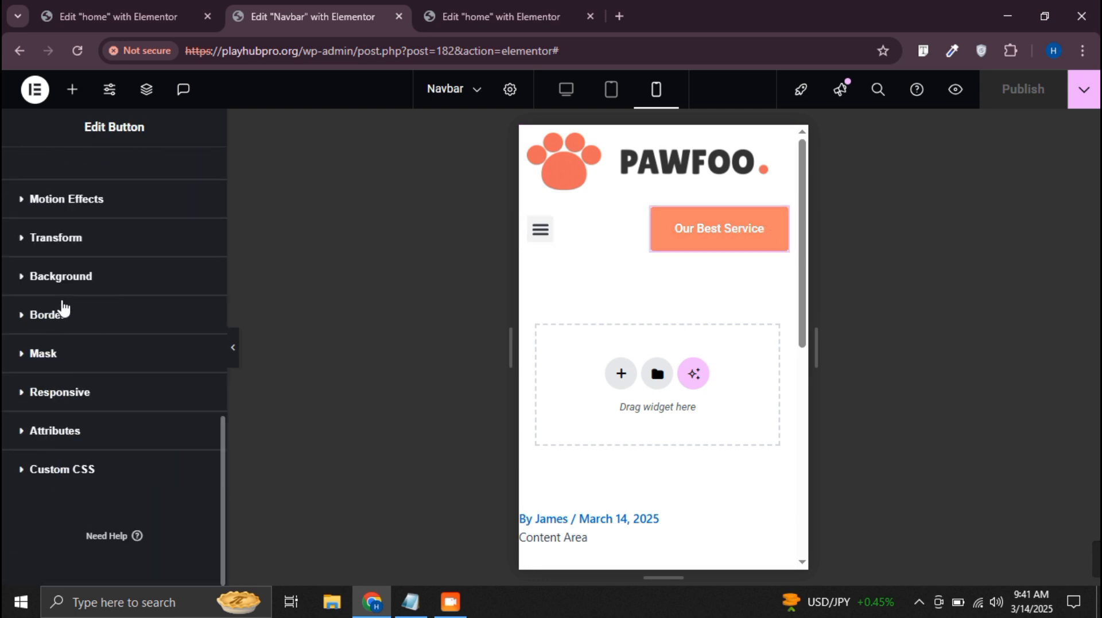
click(77, 396)
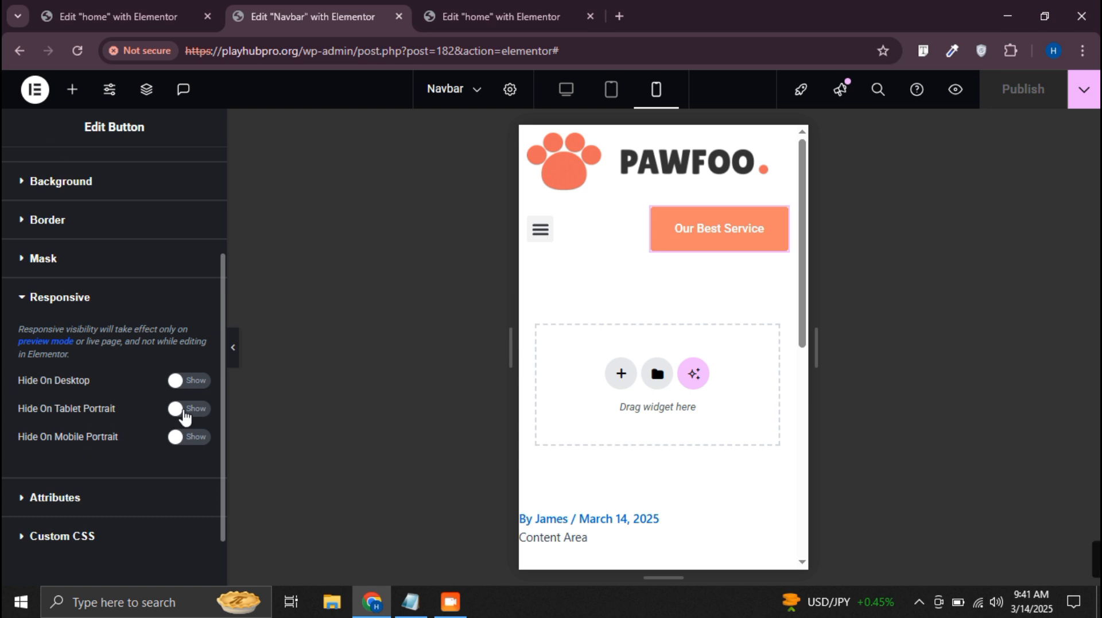
click(183, 409)
click(186, 436)
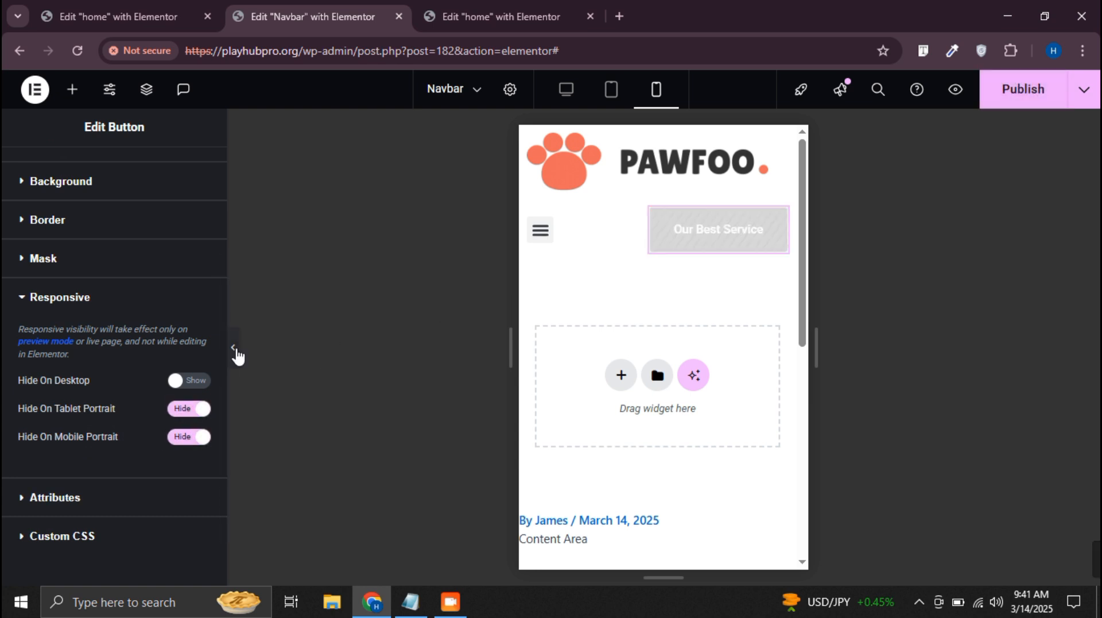
Preview the header in the tablet portrait view
click(234, 347)
click(5, 354)
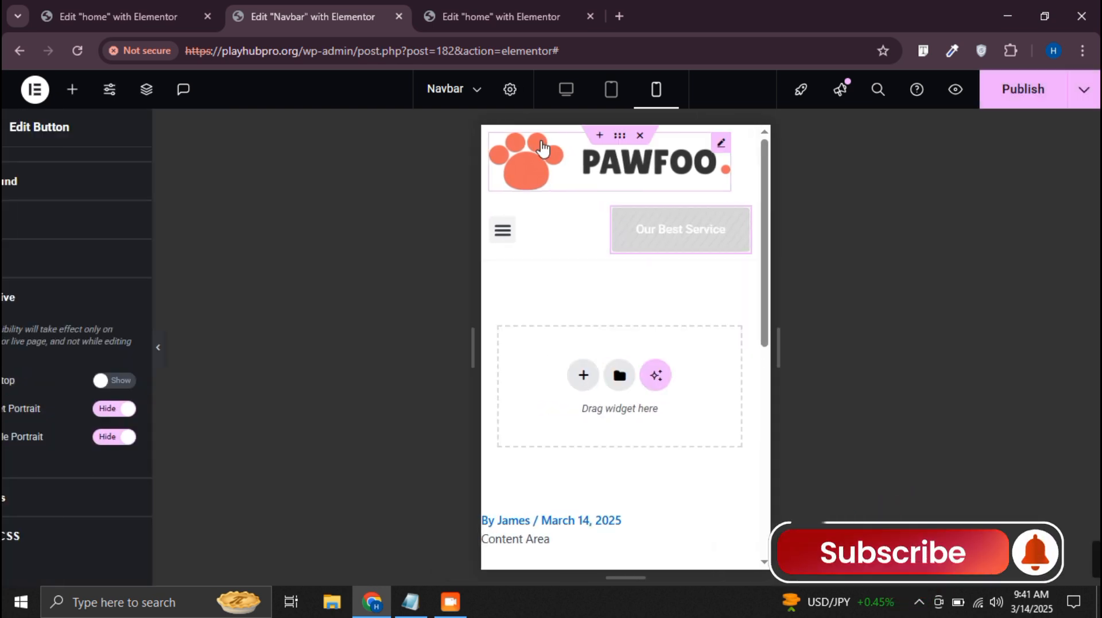
click(611, 89)
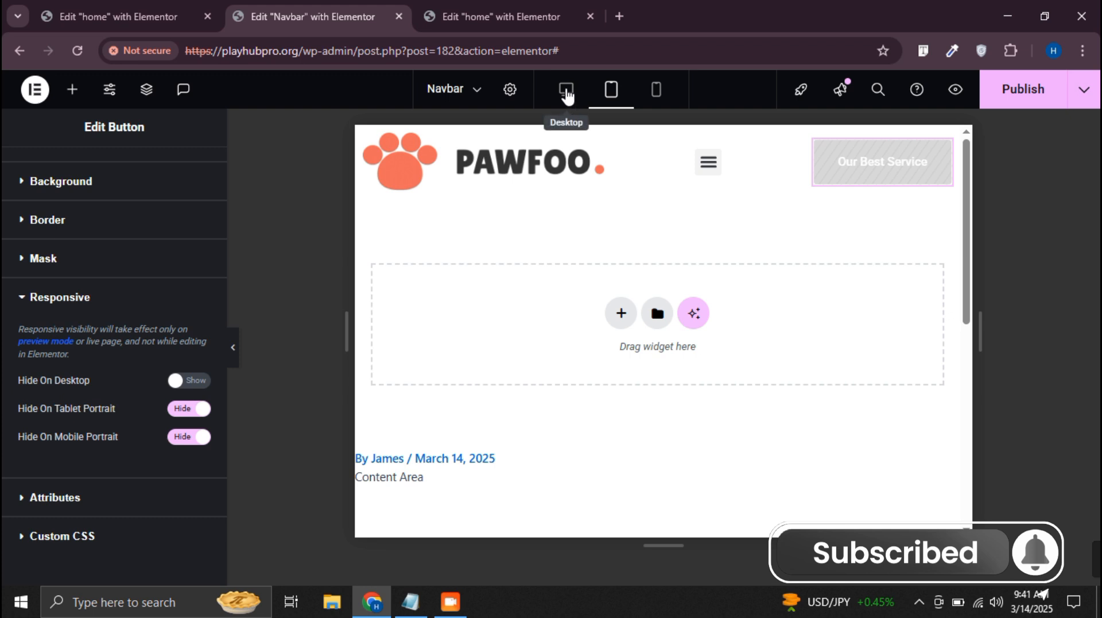
Preview the header without the editing panel in the tablet portrait and desktop views
click(238, 361)
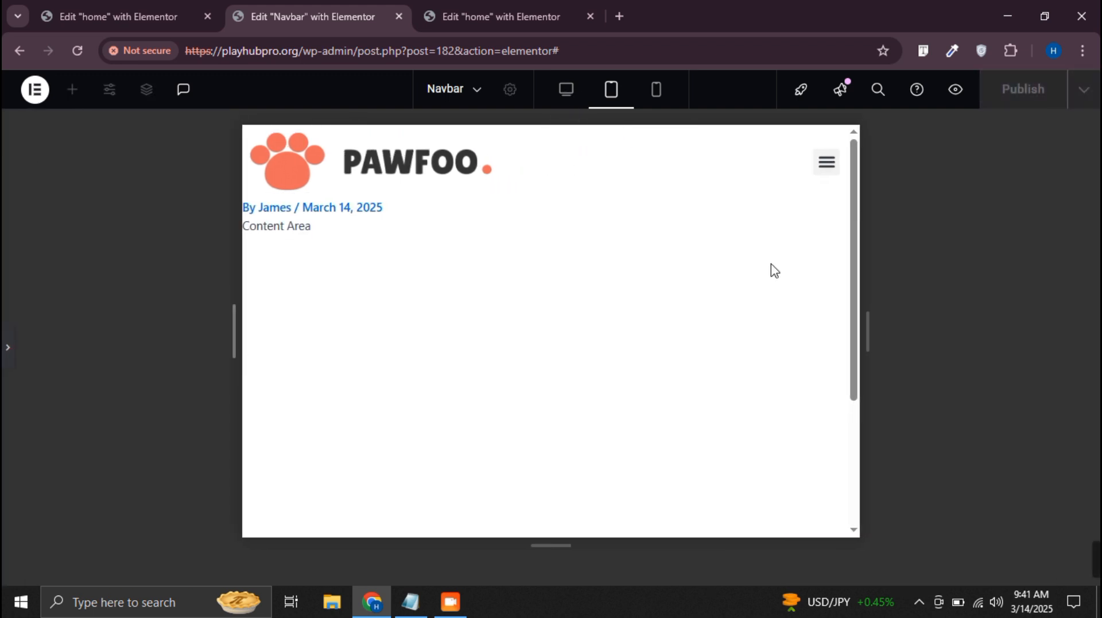
click(567, 95)
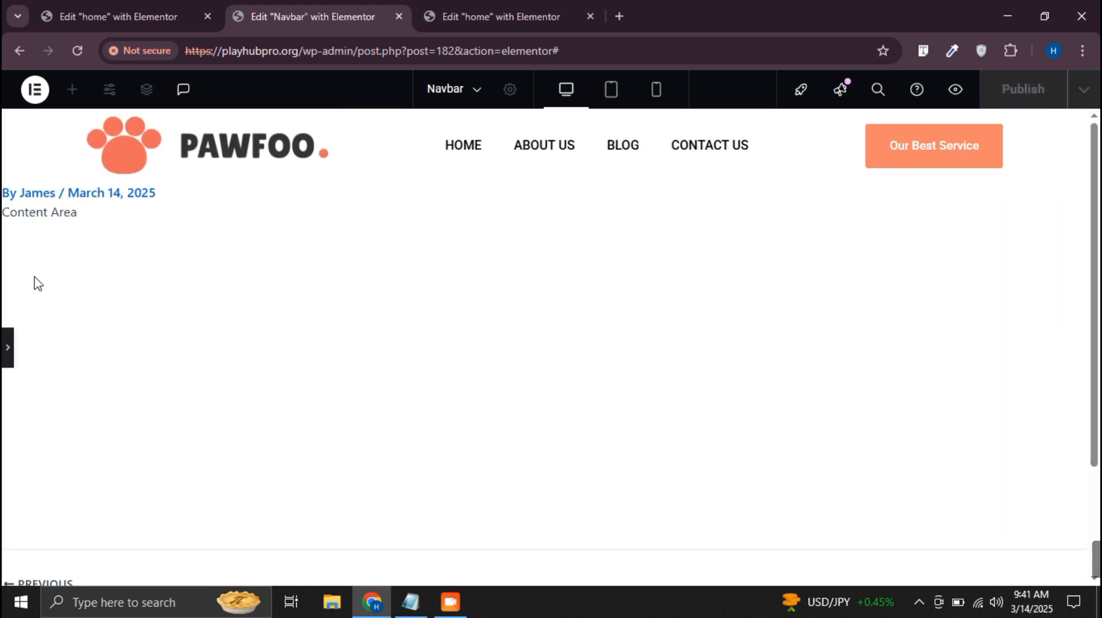
click(6, 347)
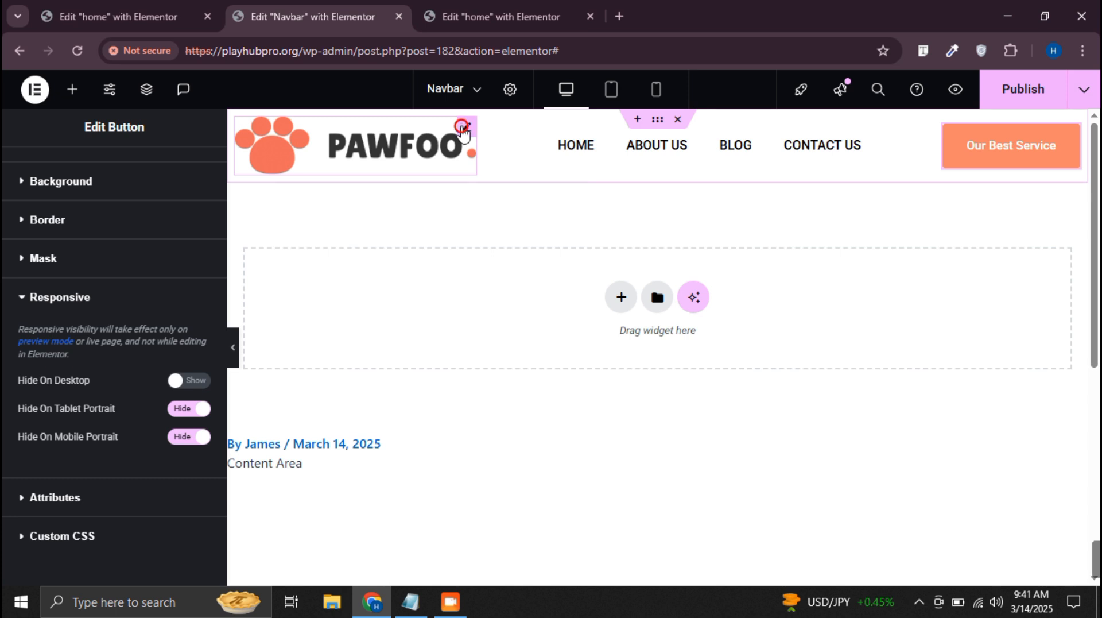
In the desktop view, give the Pawfoo site logo a custom width of 15%
click(463, 131)
click(190, 167)
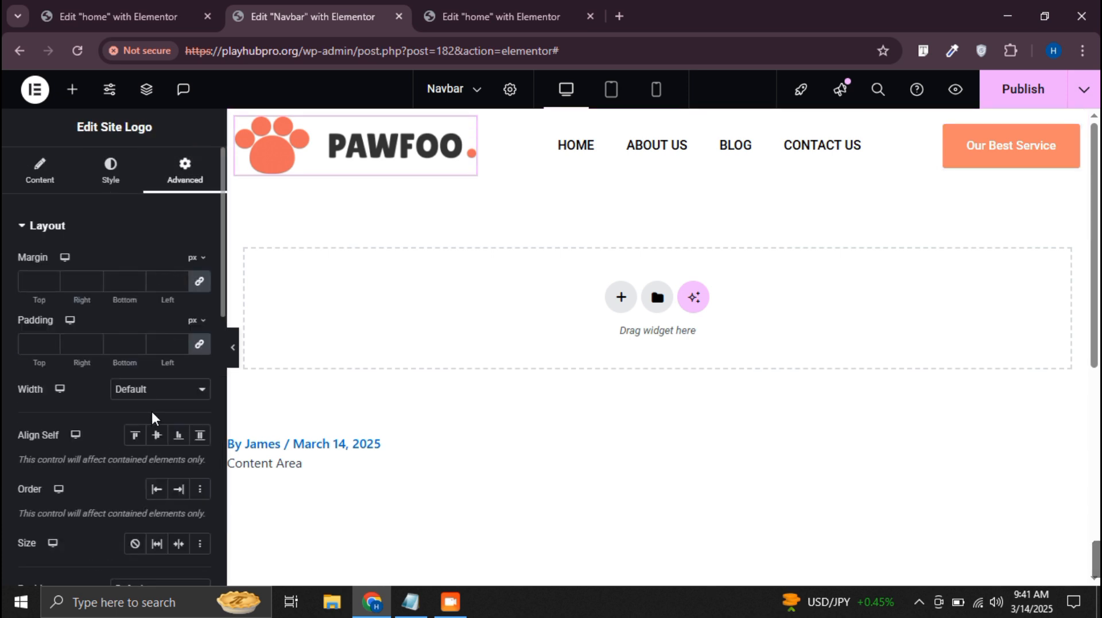
click(158, 388)
click(172, 467)
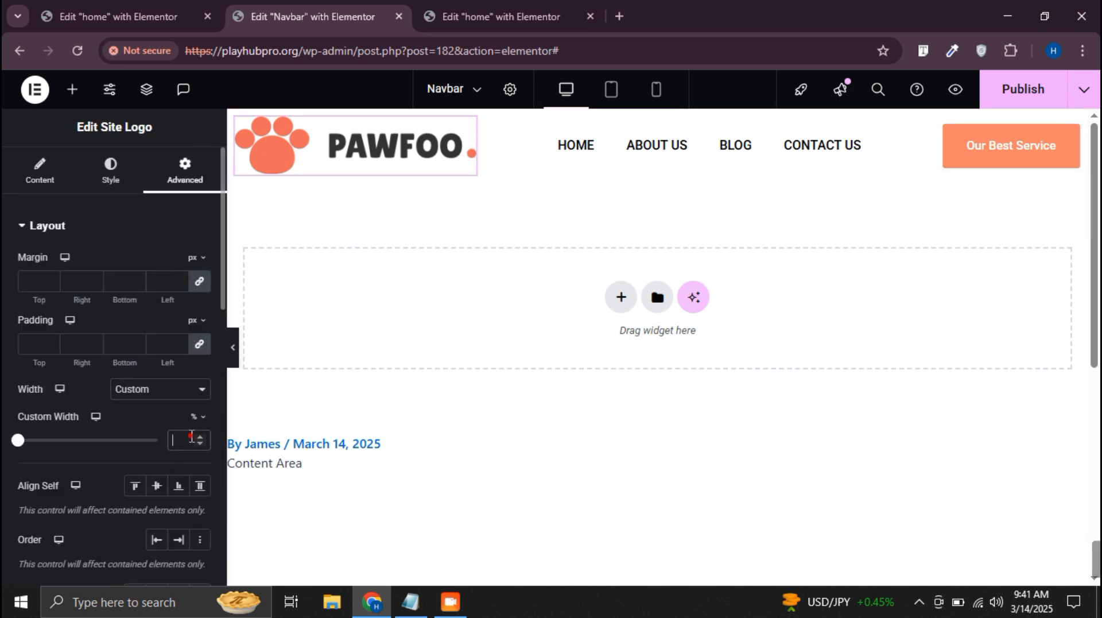
click(192, 438)
text(10)
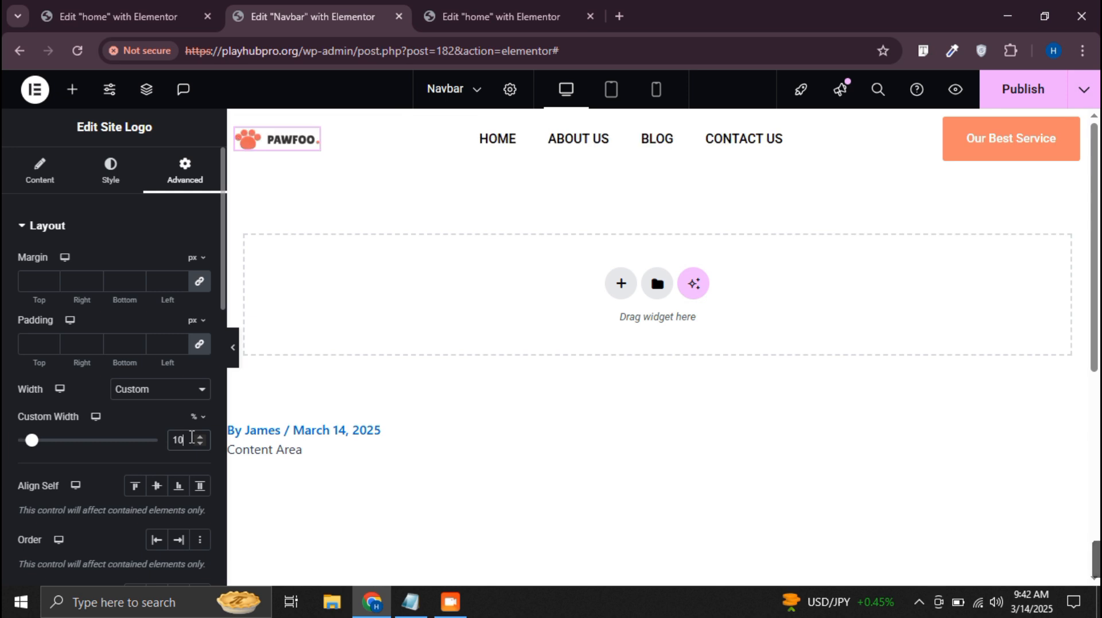
key(Up)
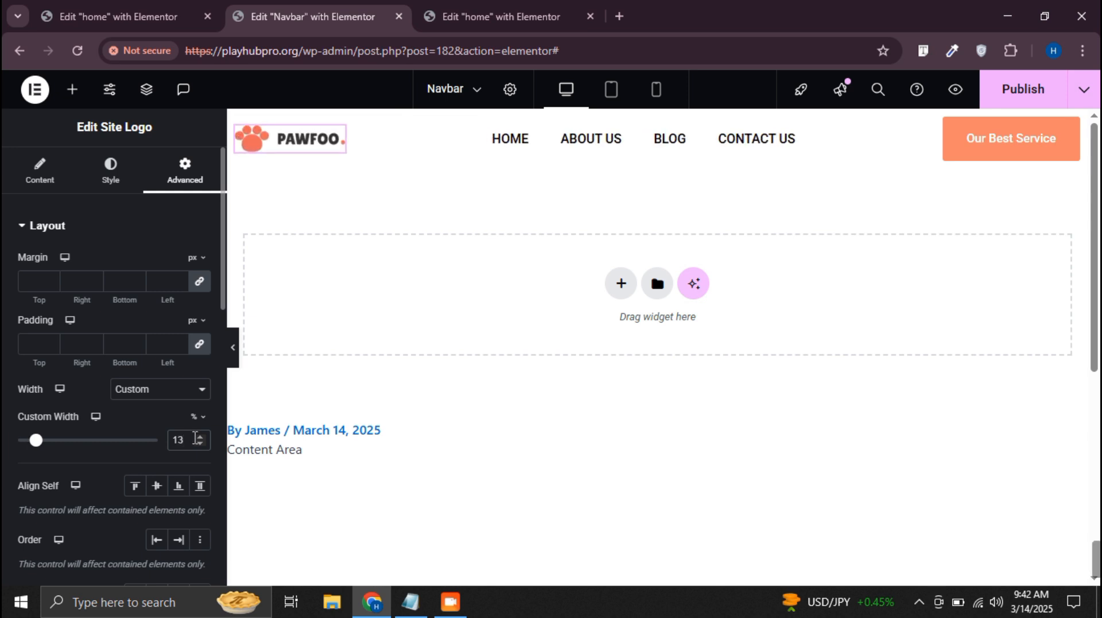
click(198, 437)
click(199, 436)
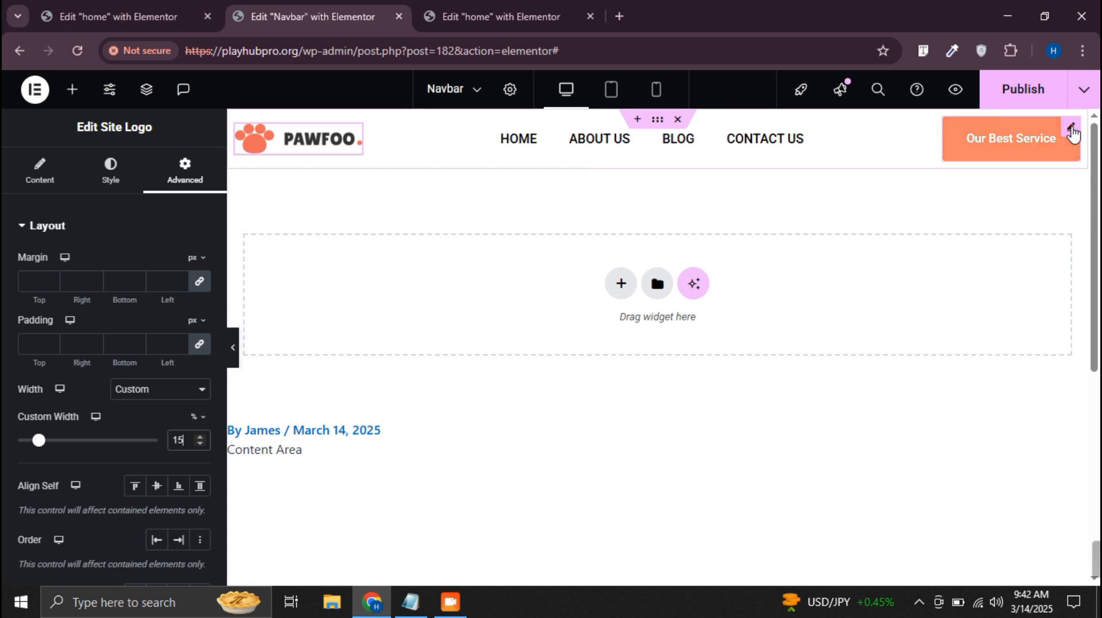
Set the Our Best Service button's padding to 10 px top and bottom and 20 px right and left
click(1071, 126)
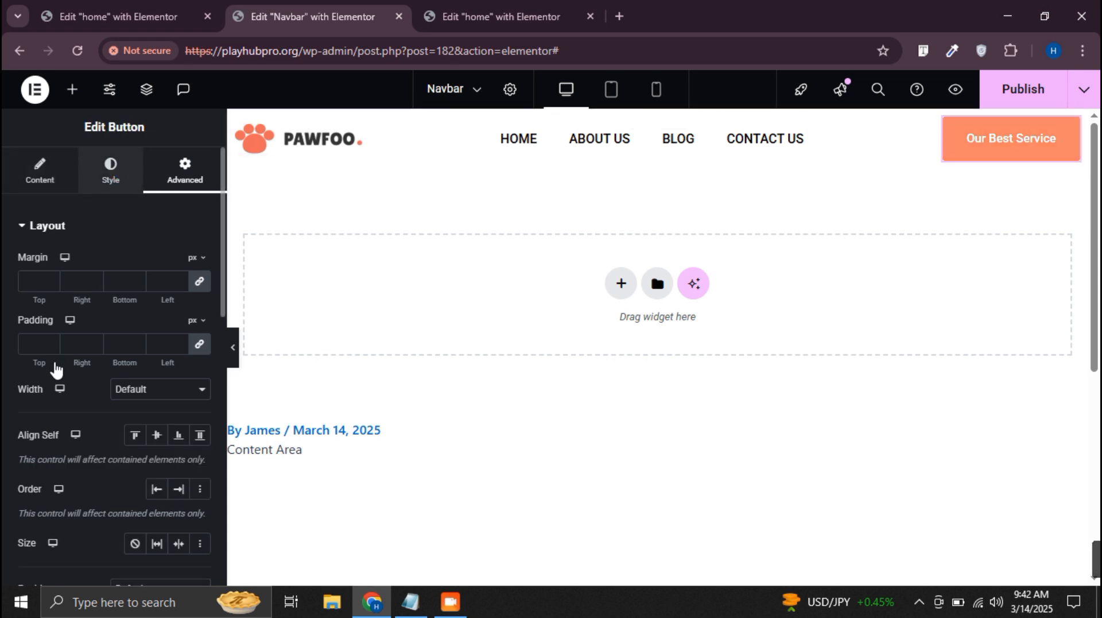
scroll(57, 384, down, 4)
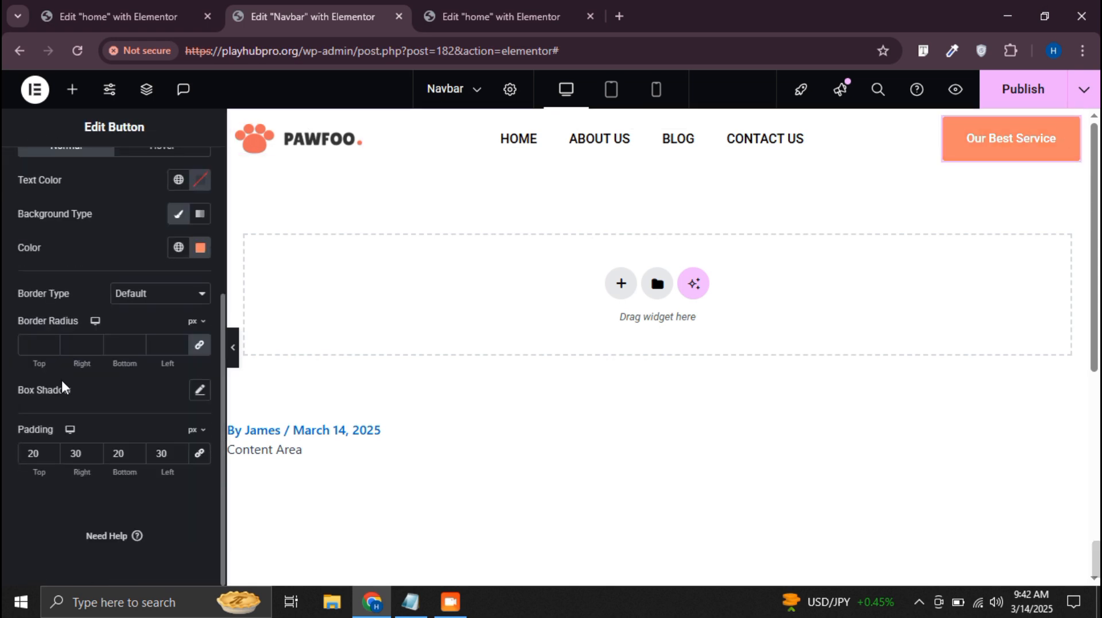
click(181, 457)
click(180, 457)
click(180, 457)
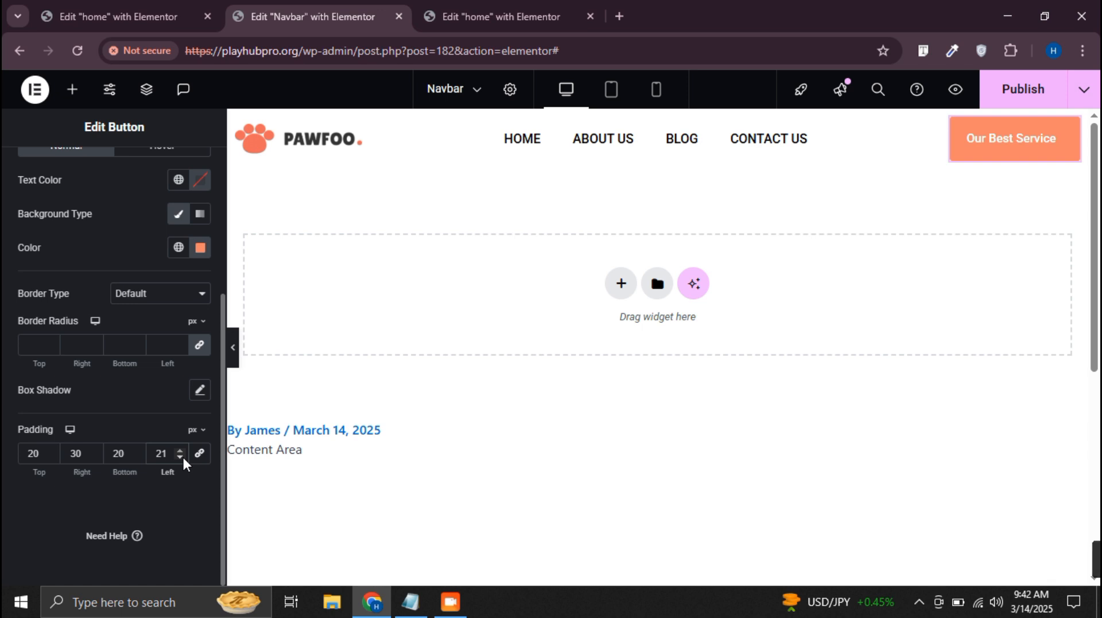
click(181, 457)
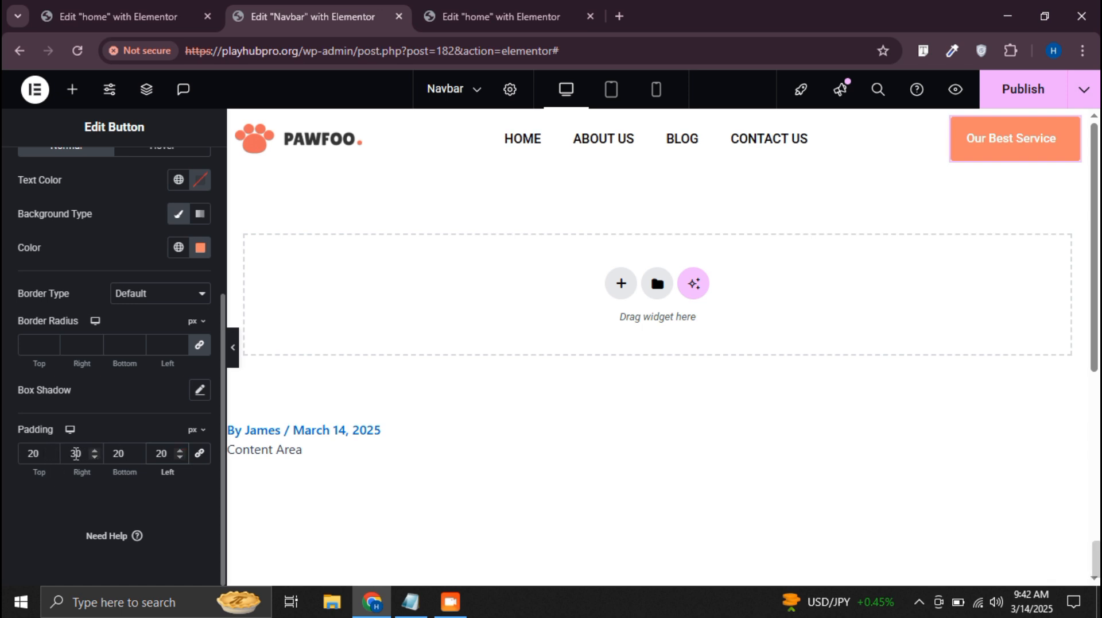
key(BackSpace)
text(2)
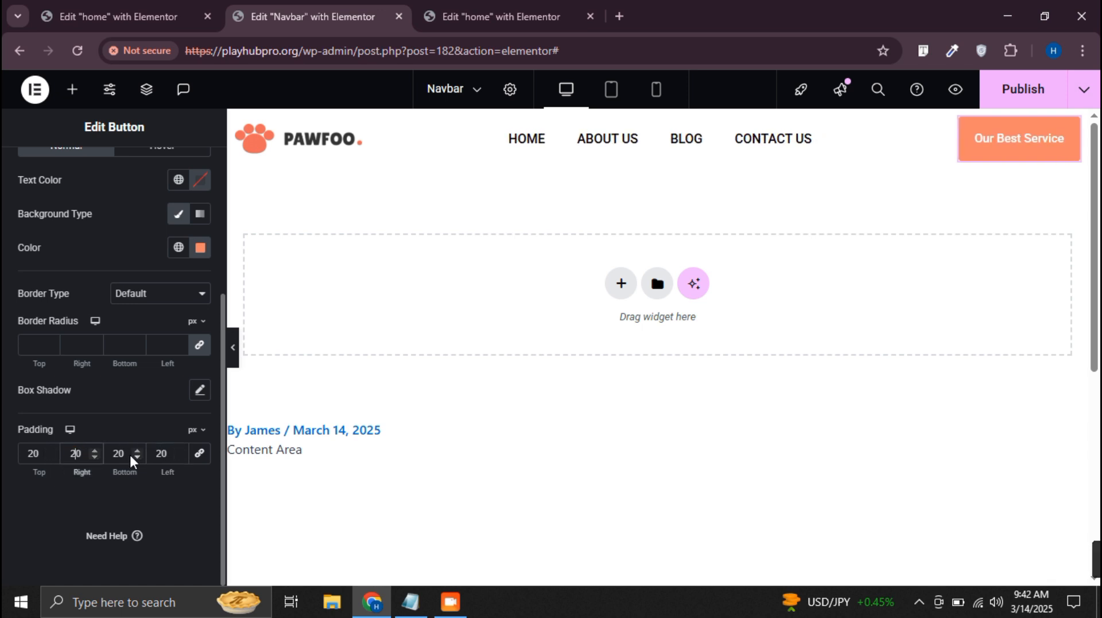
key(BackSpace)
text(1)
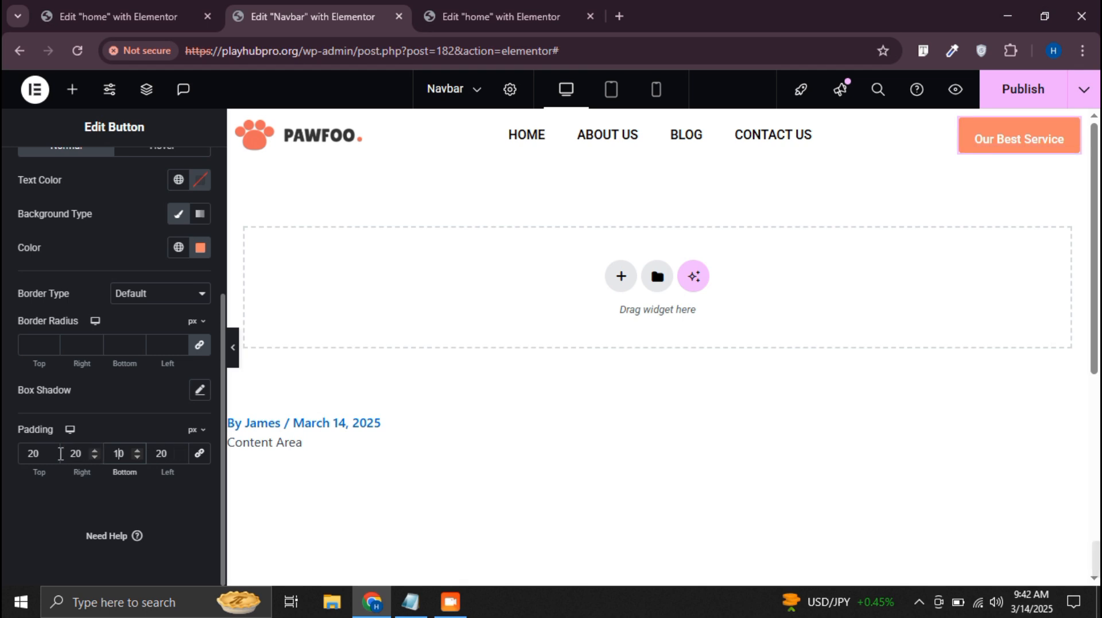
key(BackSpace)
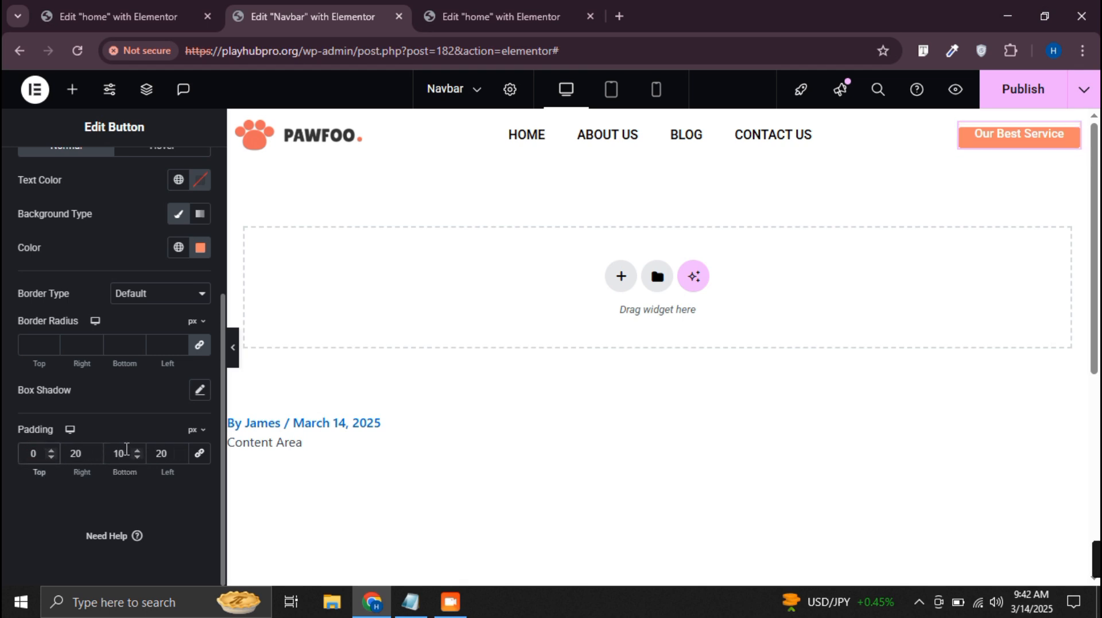
text(1)
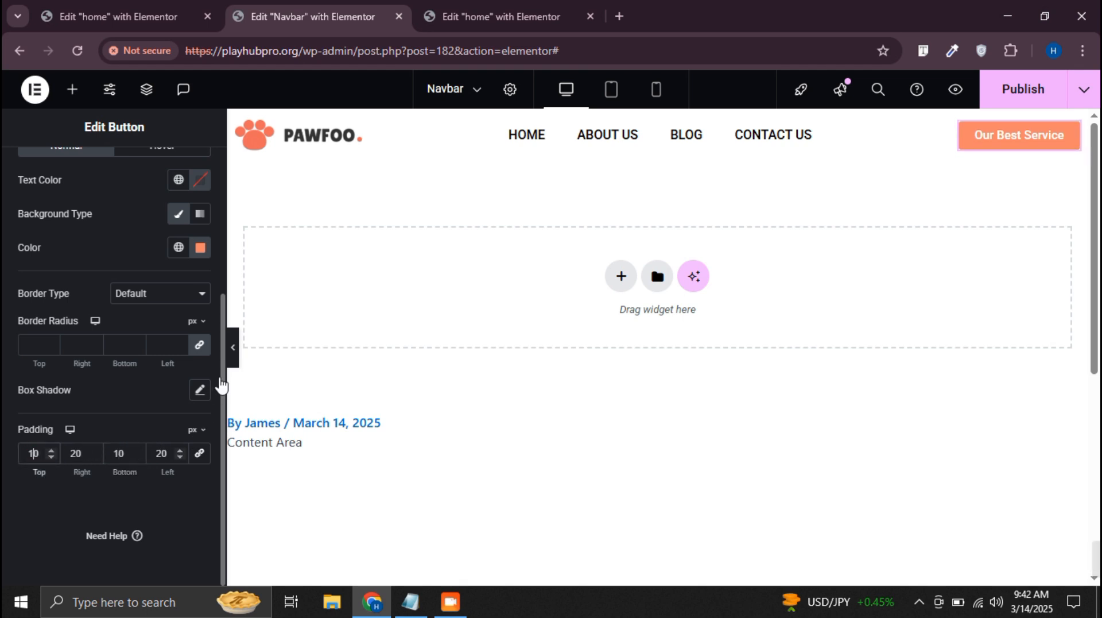
Preview the header in the desktop view and publish the Navbar template's changes
click(233, 353)
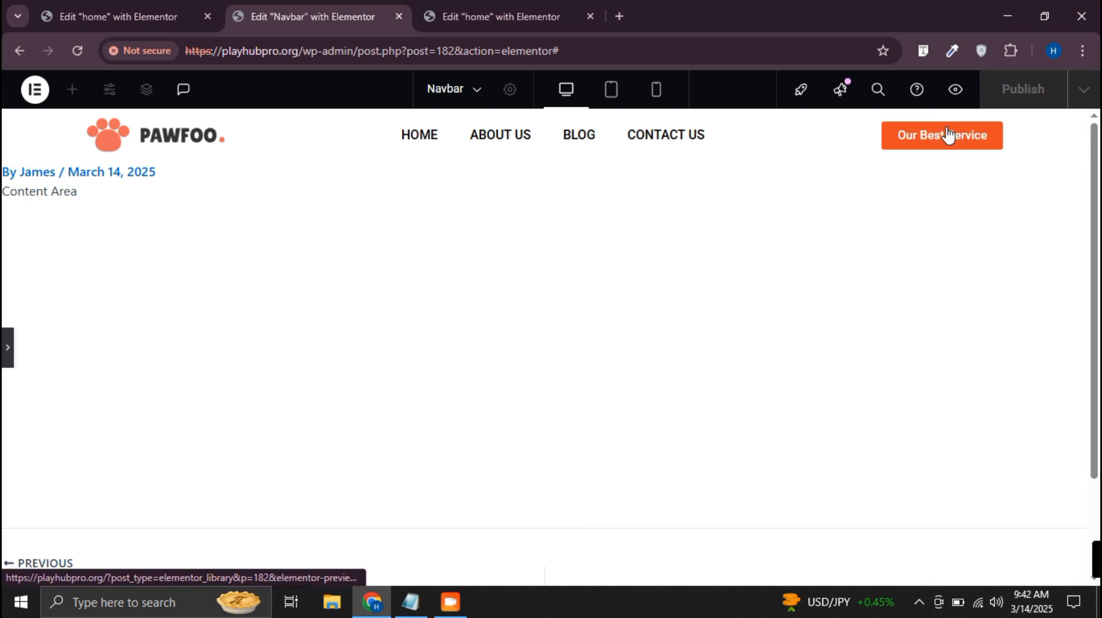
click(7, 349)
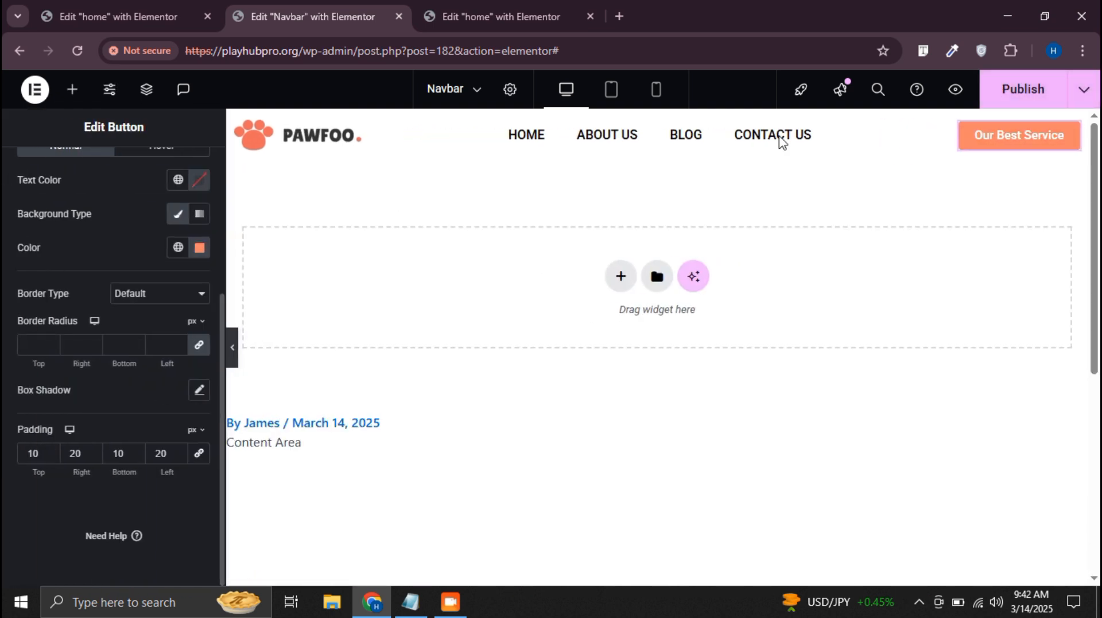
click(1049, 90)
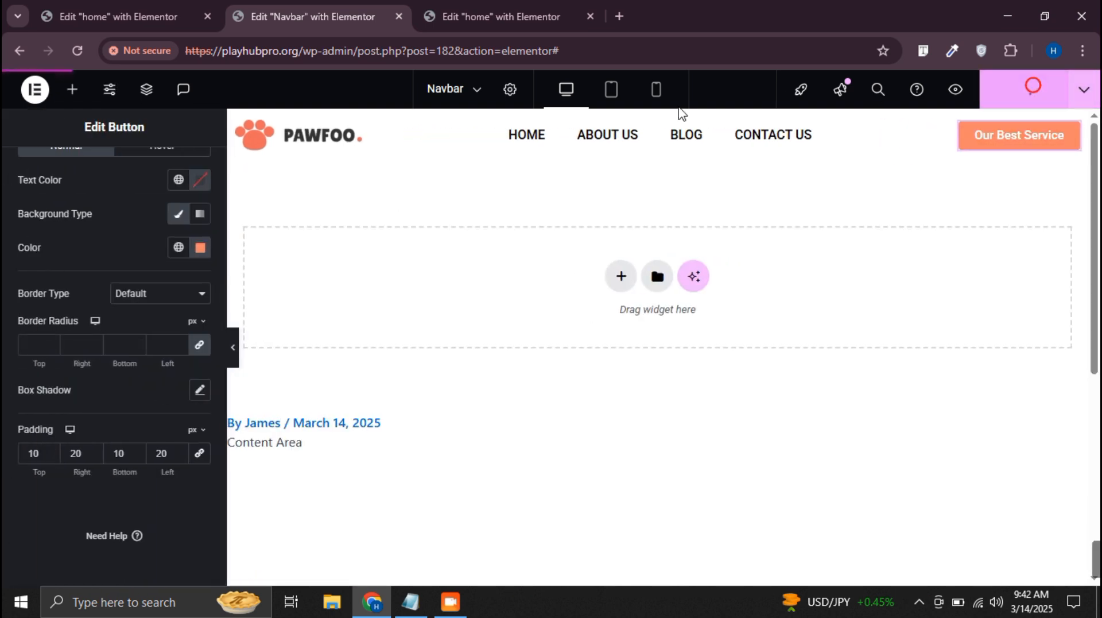
Preview the header in the tablet and mobile portrait views, toggling the mobile navigation menu
click(610, 92)
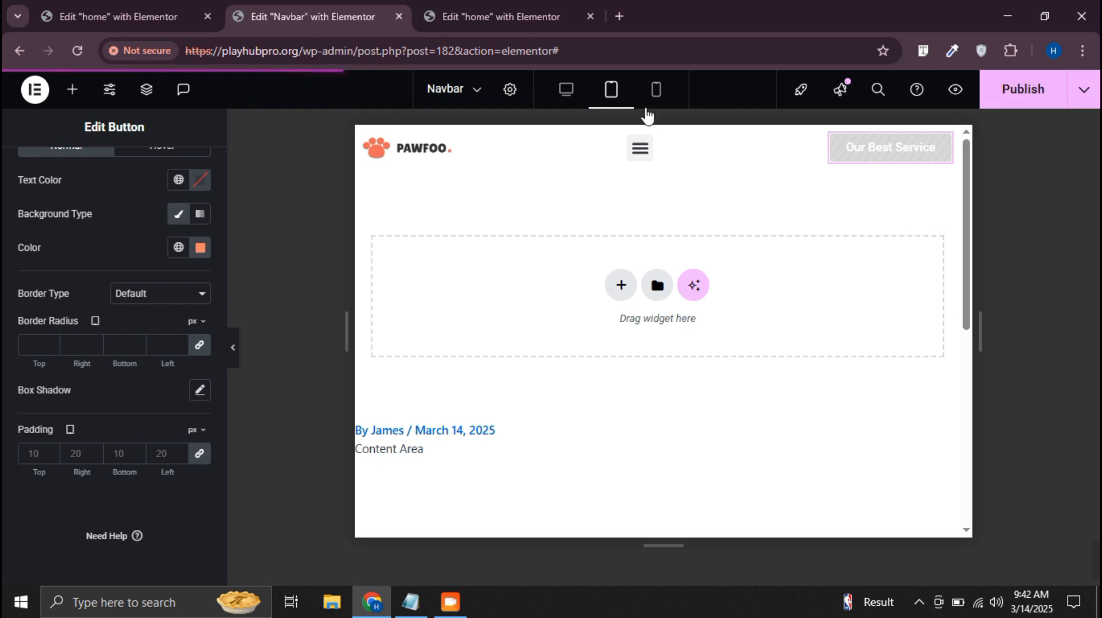
click(237, 348)
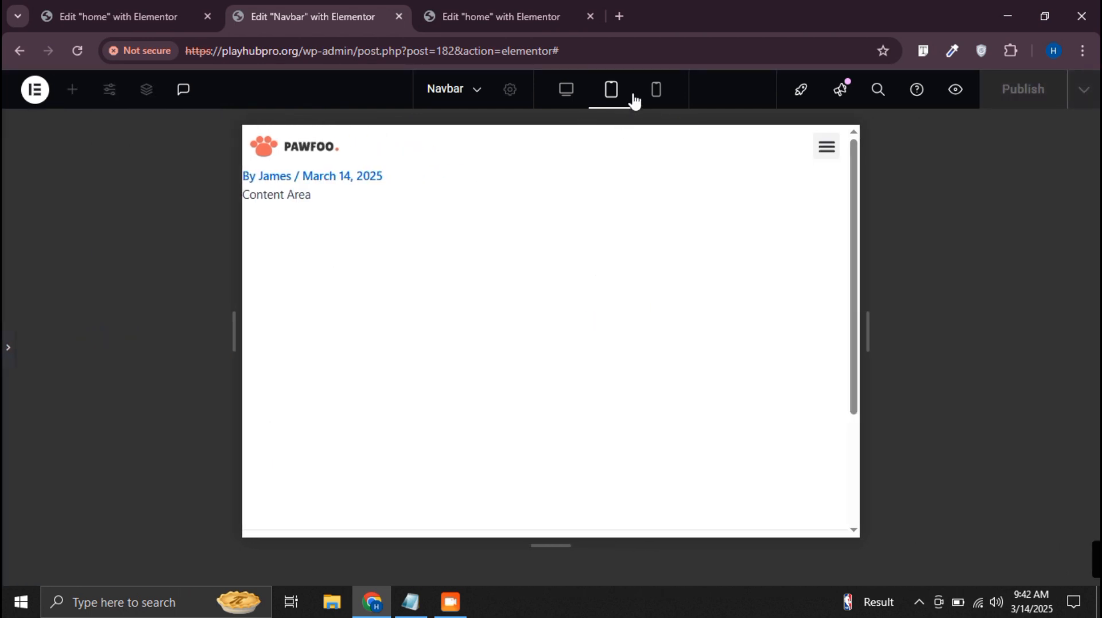
click(657, 91)
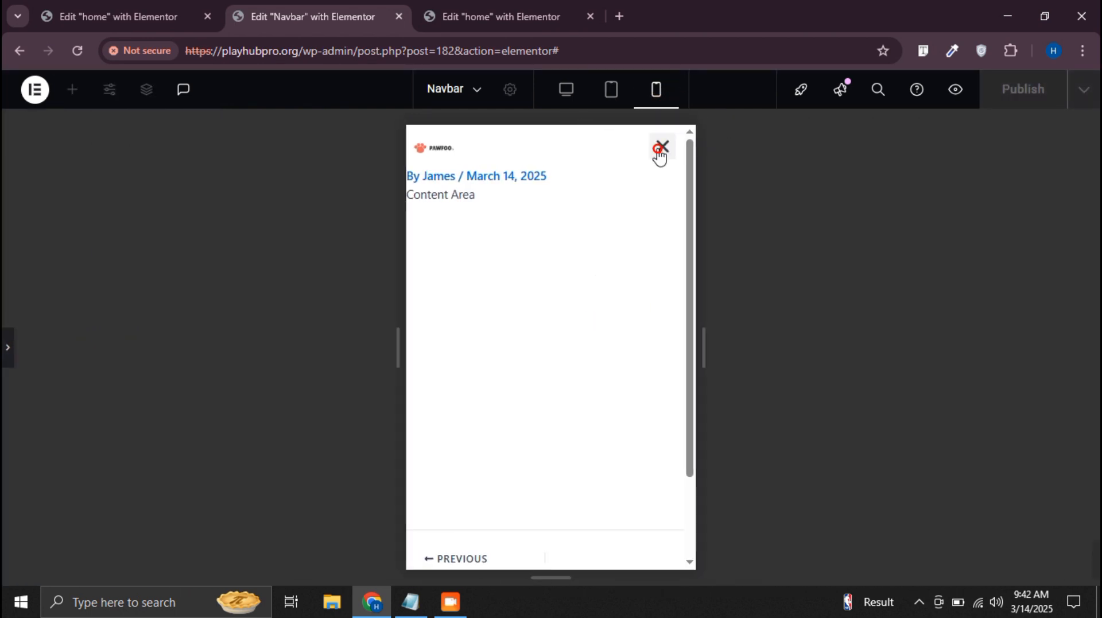
click(657, 150)
click(7, 347)
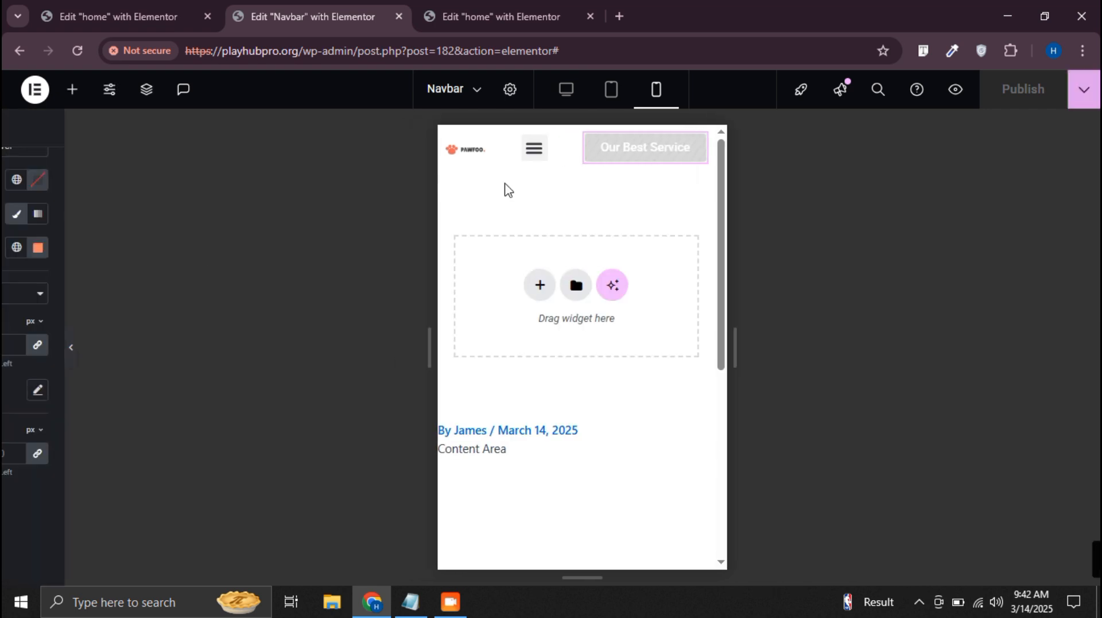
In the mobile view, give the Pawfoo site logo a custom width of 35% and preview the header
click(555, 149)
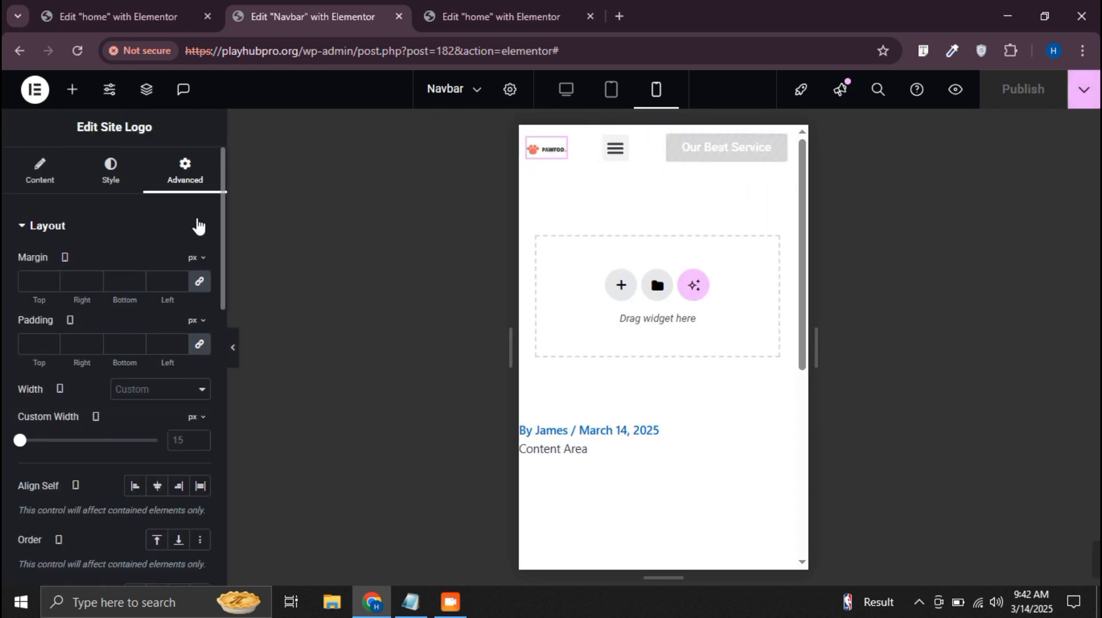
click(164, 386)
click(153, 467)
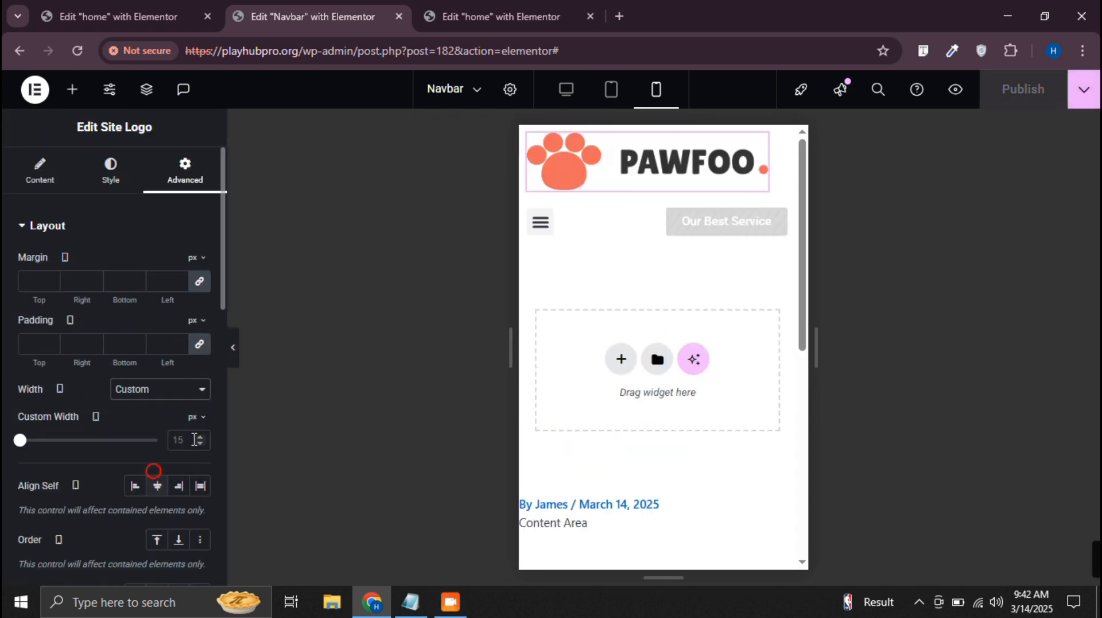
click(194, 423)
click(189, 440)
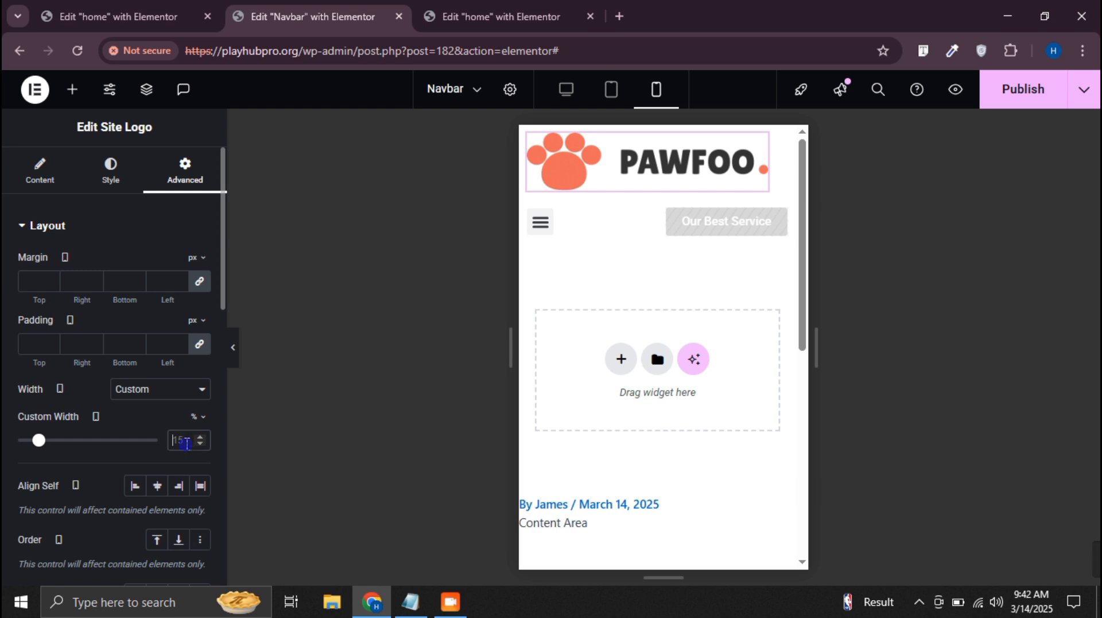
text(15)
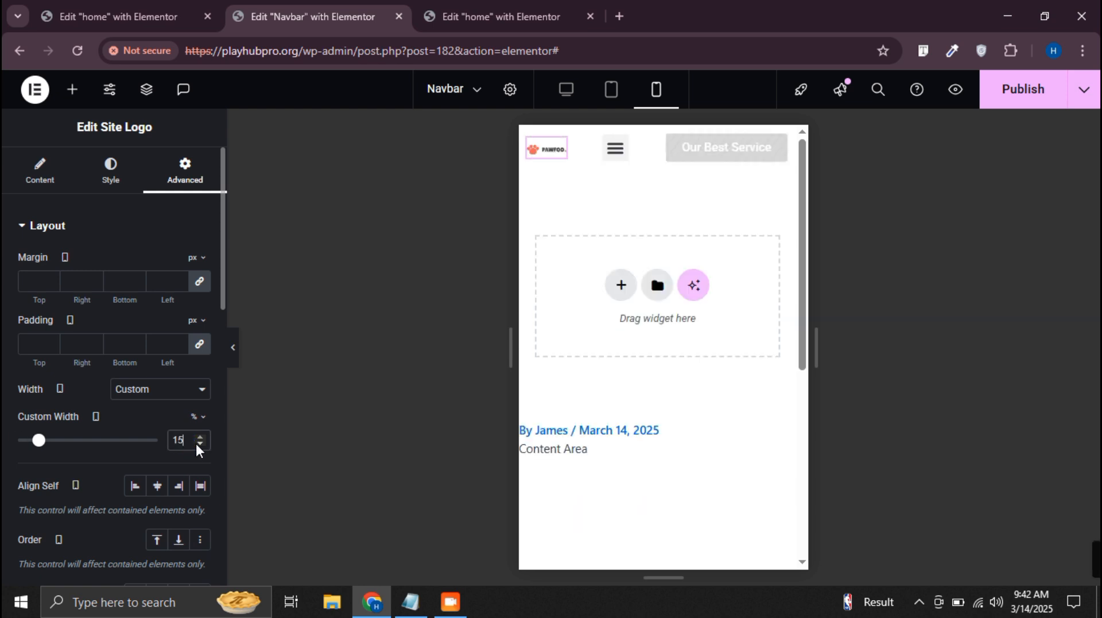
key(Up)
key(Up)
key(Up)
key(Up)
key(Up)
key(Up)
key(Up)
key(Up)
key(Up)
key(Up)
key(Up)
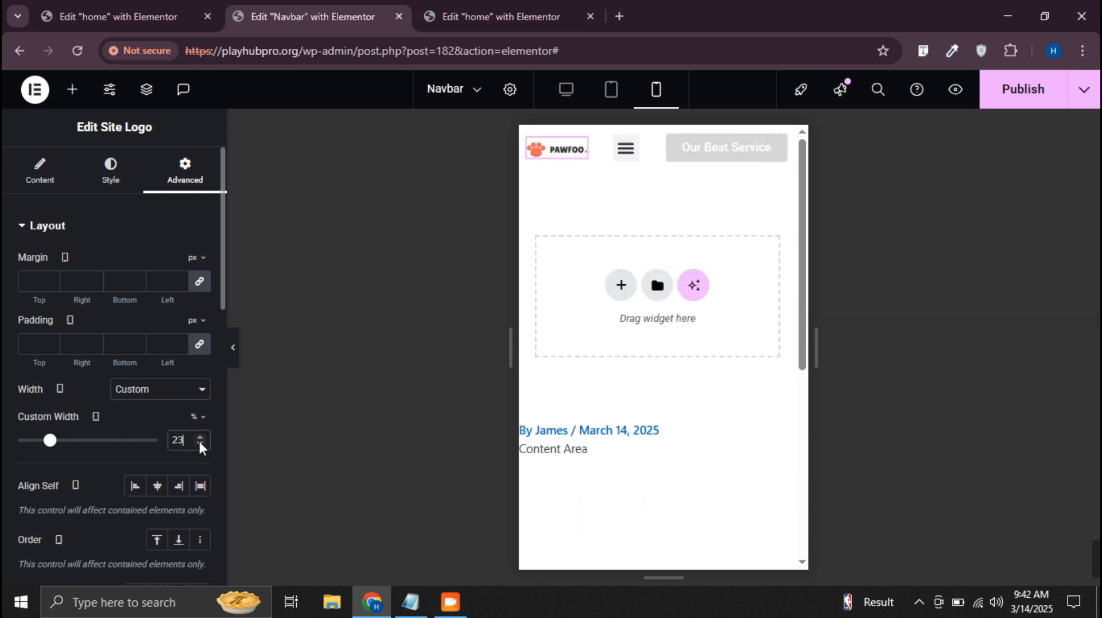
key(Up)
key(Up)
key(Up)
key(Up)
key(Up)
key(Up)
key(Up)
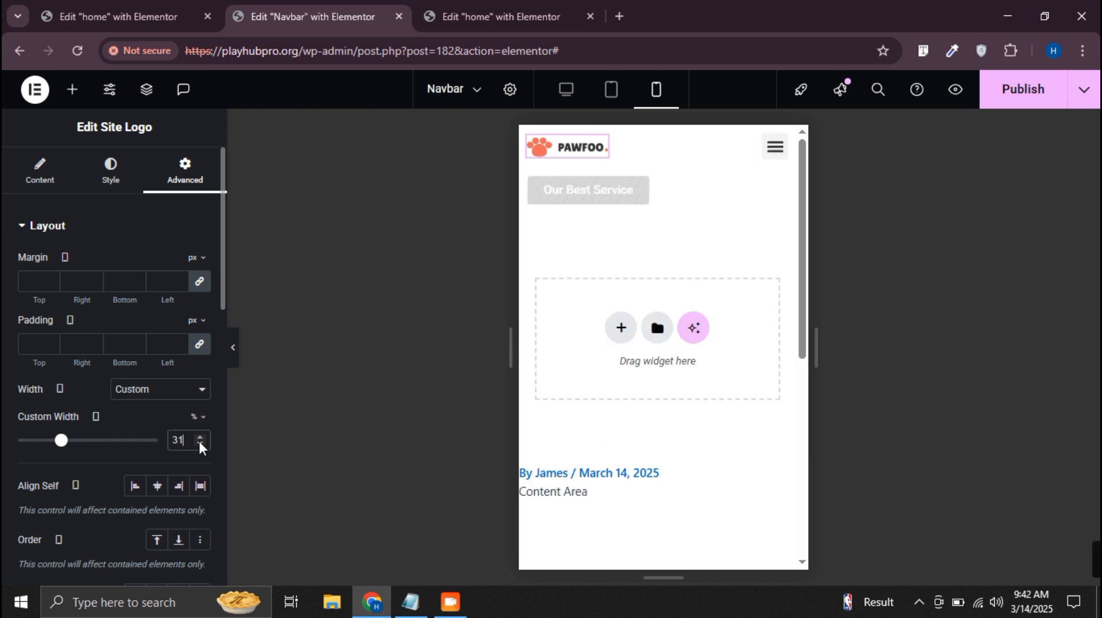
key(Up)
key(Up)
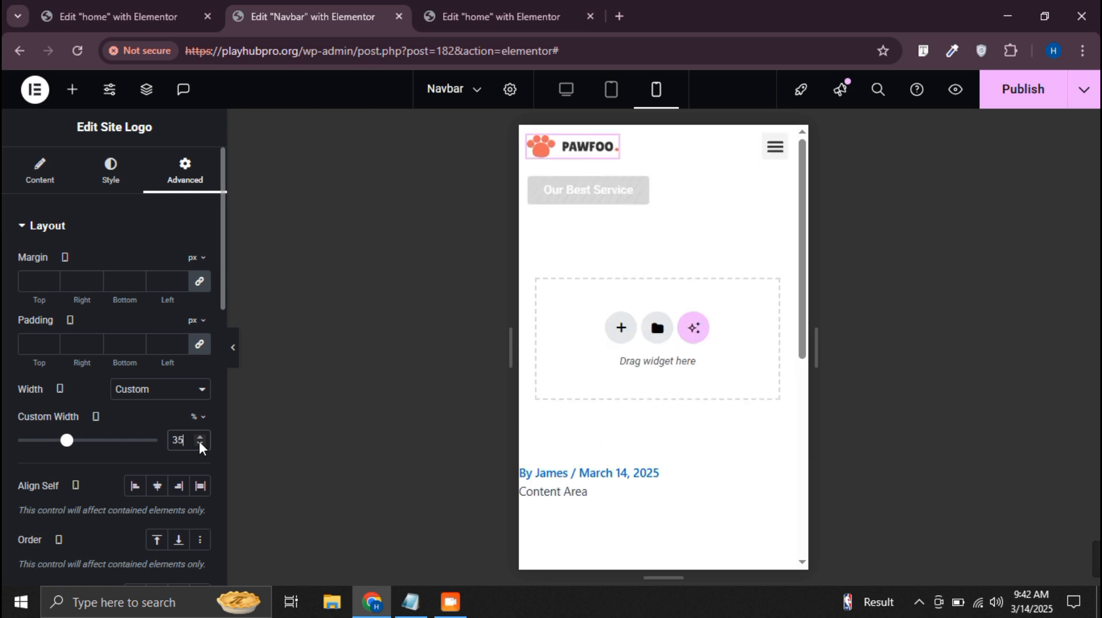
click(233, 348)
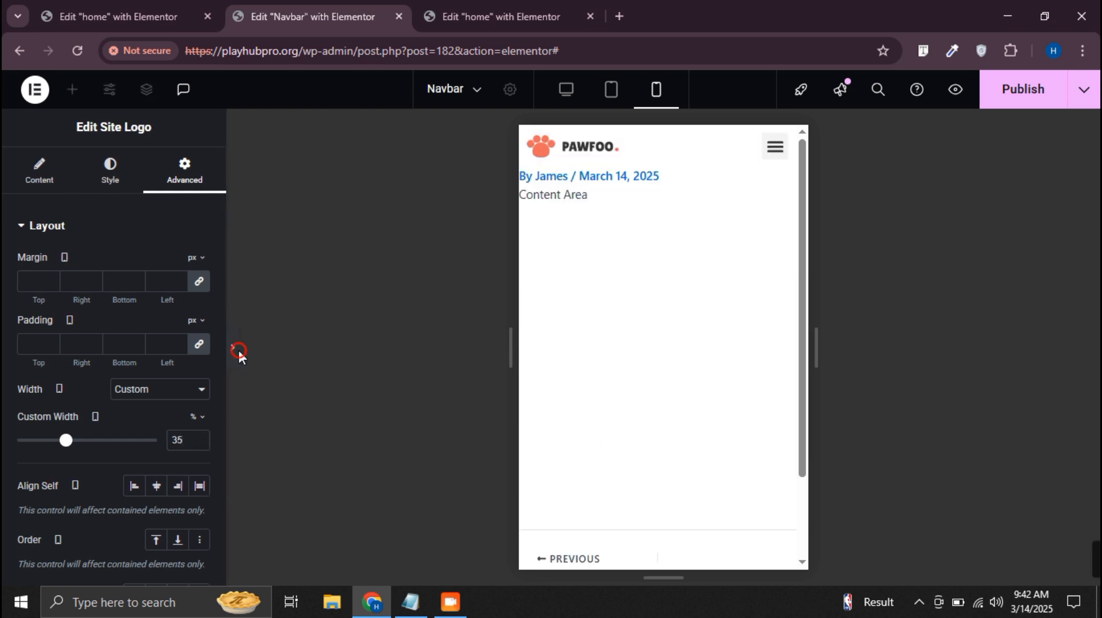
In the tablet view, give the Pawfoo site logo a custom width of 20%
click(611, 94)
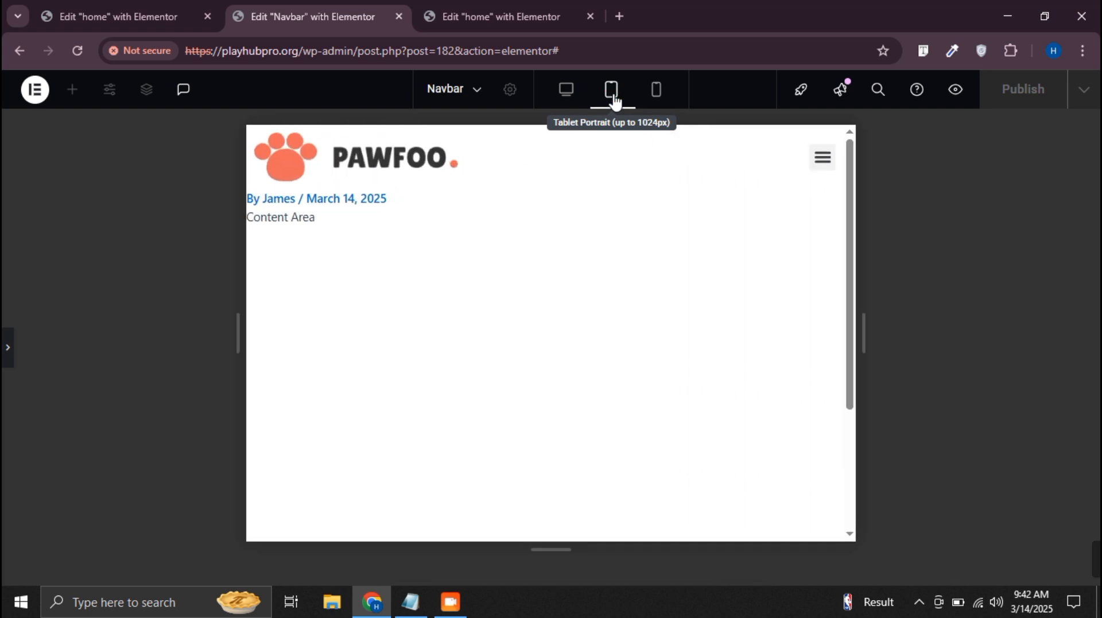
click(5, 356)
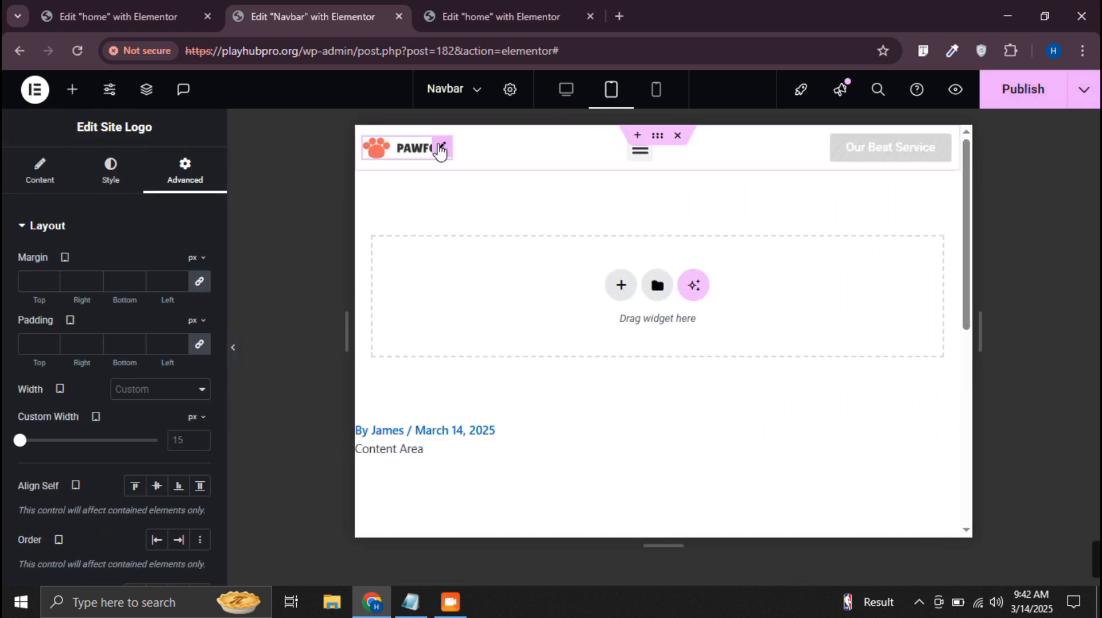
click(160, 389)
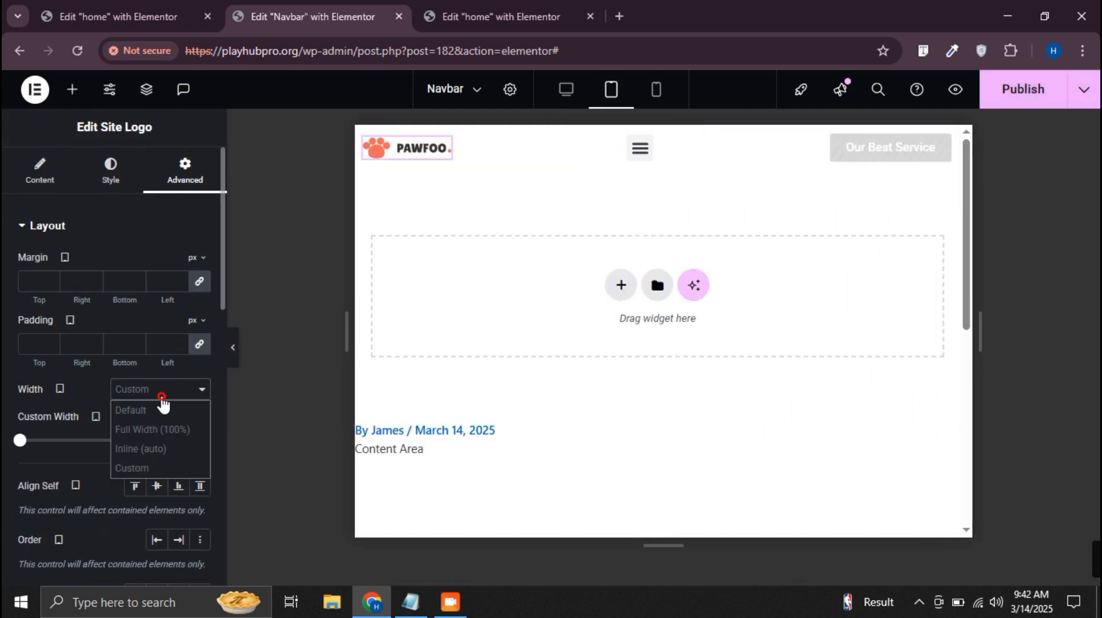
click(153, 469)
click(192, 443)
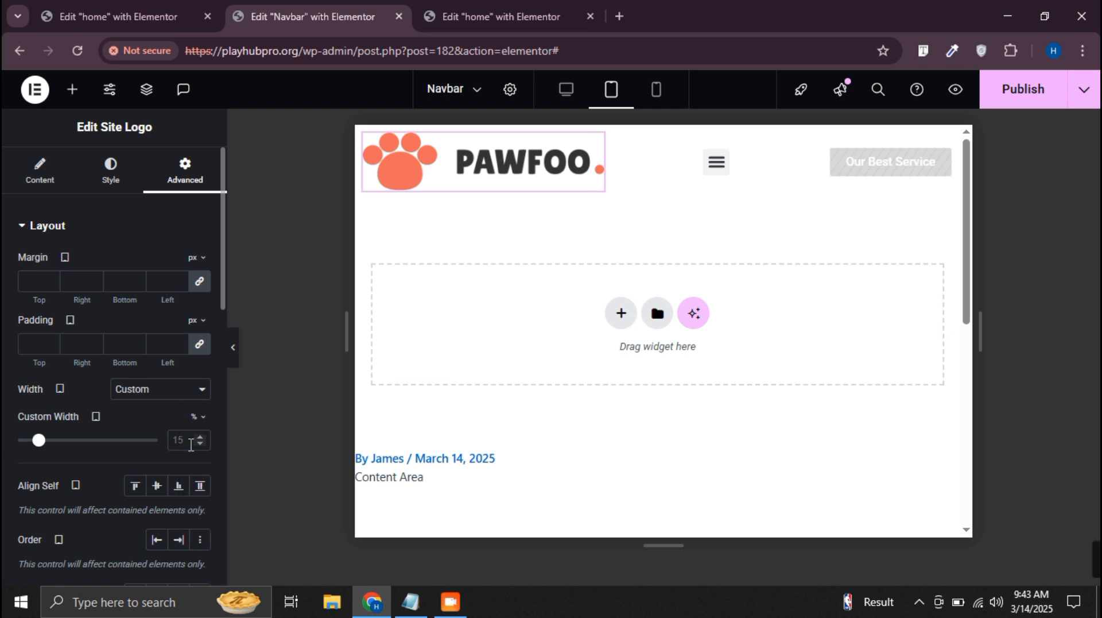
text(20)
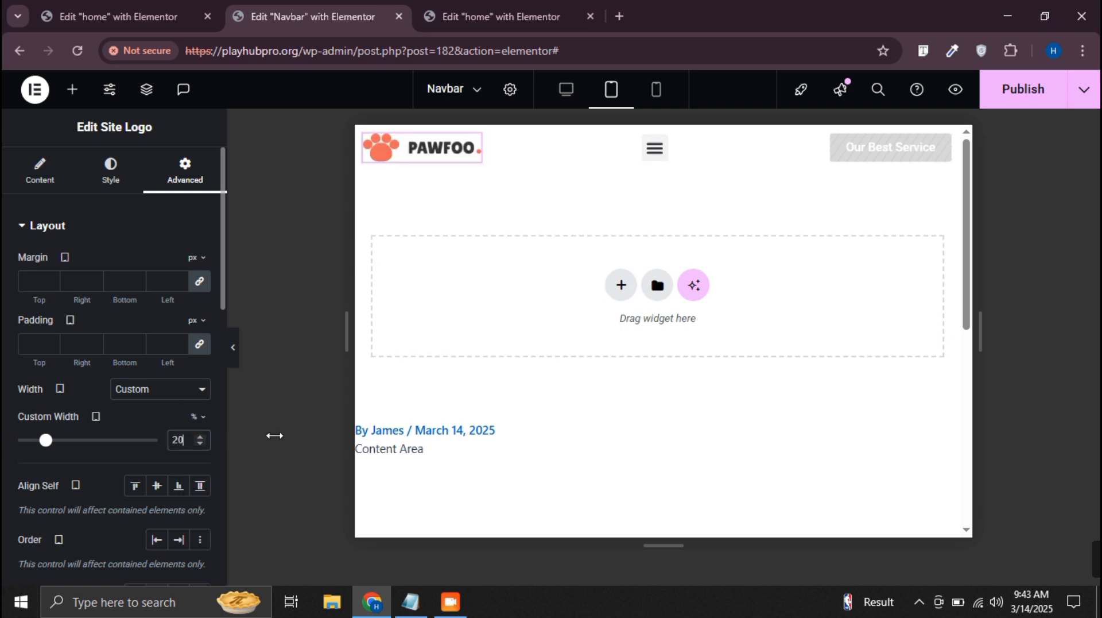
Preview the tablet header with its navigation menu expanded, return to the desktop view and publish the Navbar changes
click(237, 351)
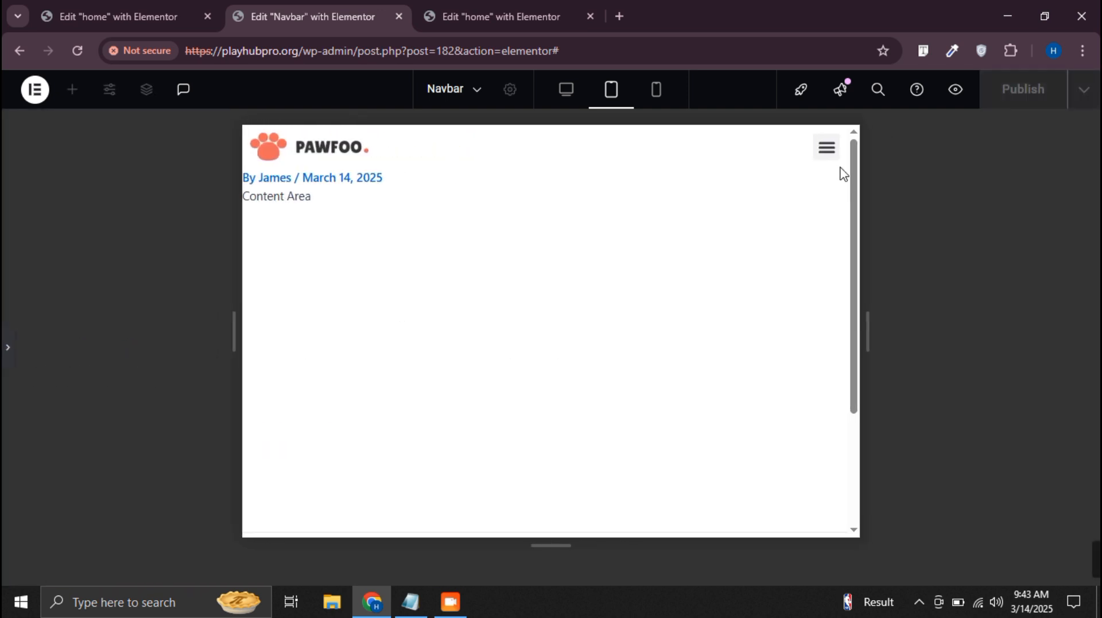
click(824, 149)
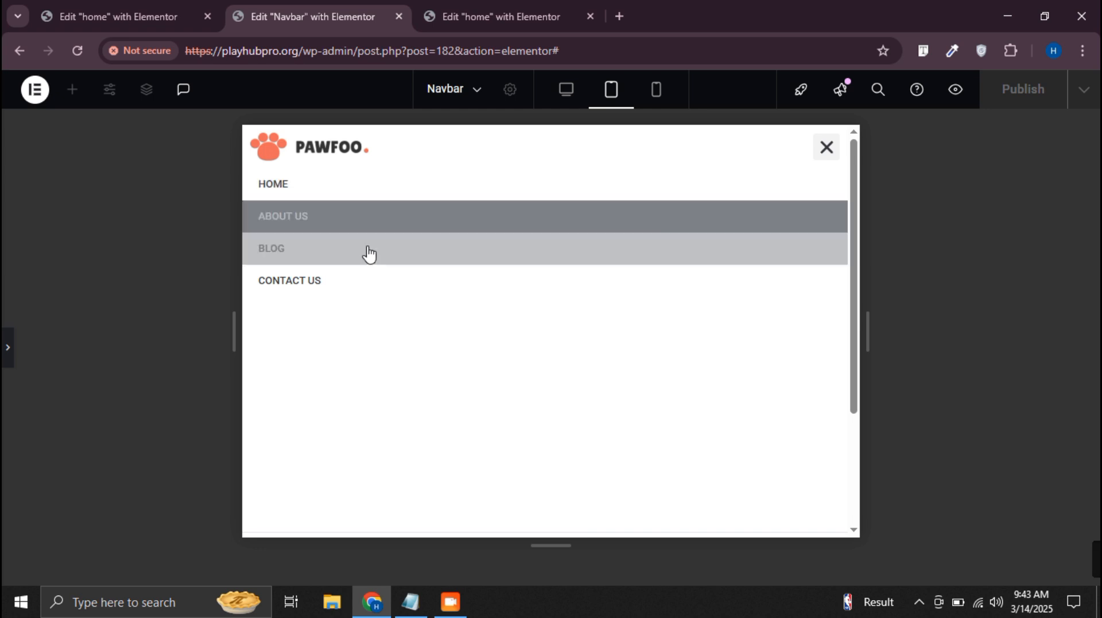
click(566, 92)
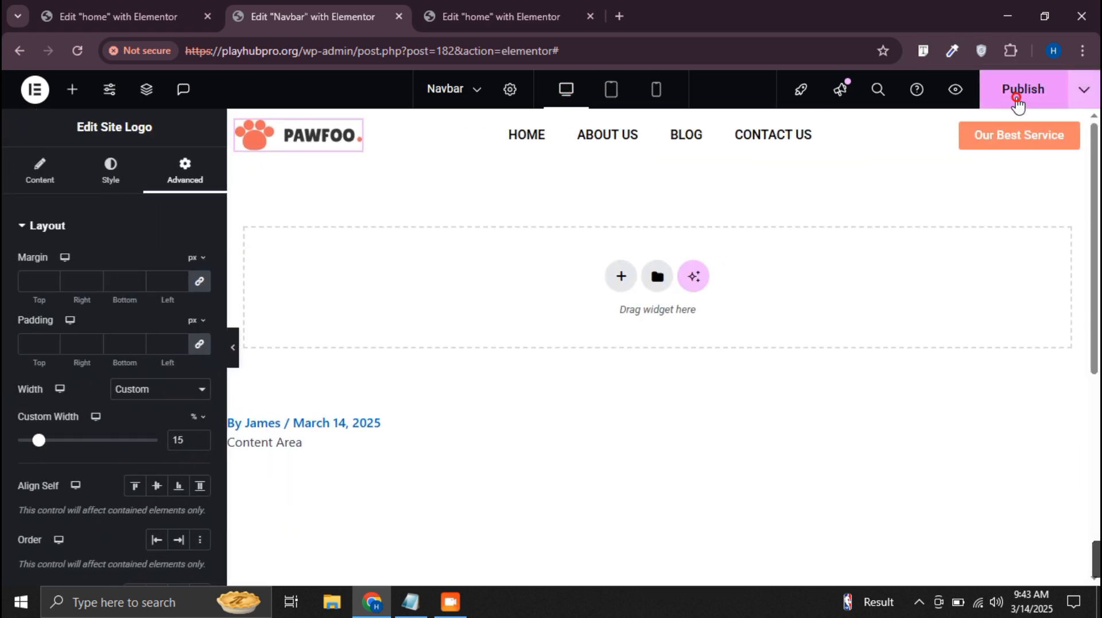
click(1021, 91)
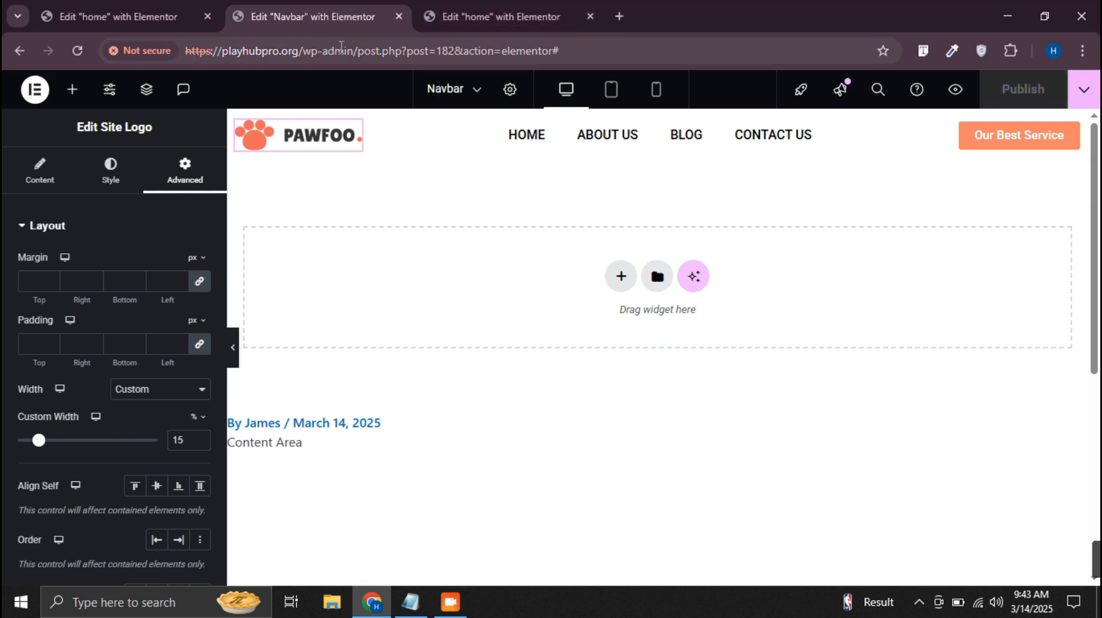
Open the site's wp-admin dashboard and start adding a new Elementor template
drag(357, 51, 749, 49)
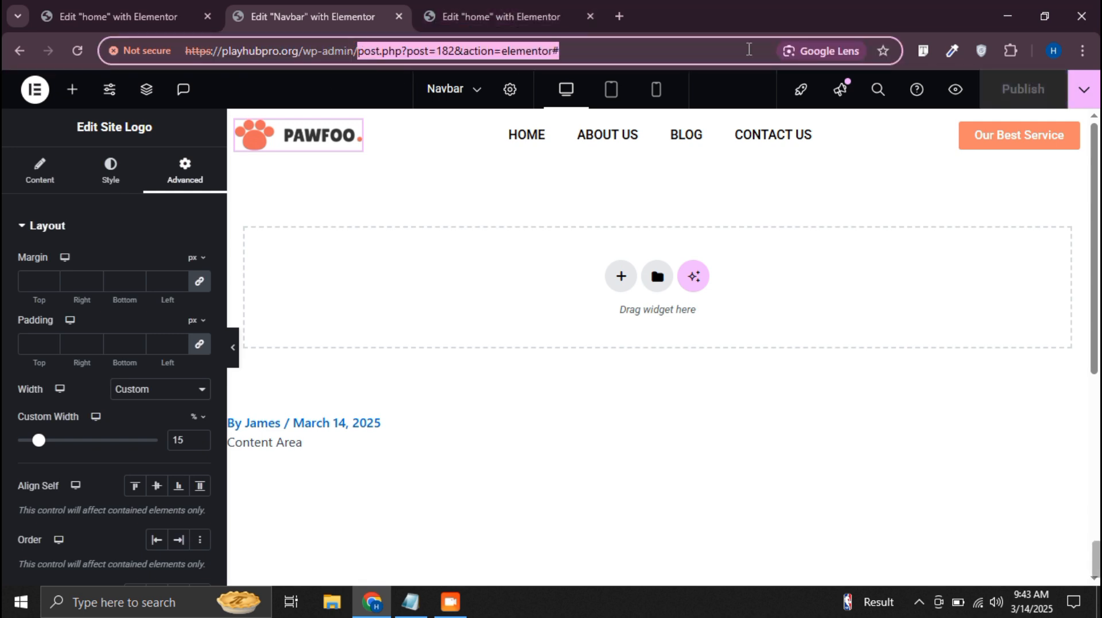
key(BackSpace)
key(Return)
mouse_move(48, 437)
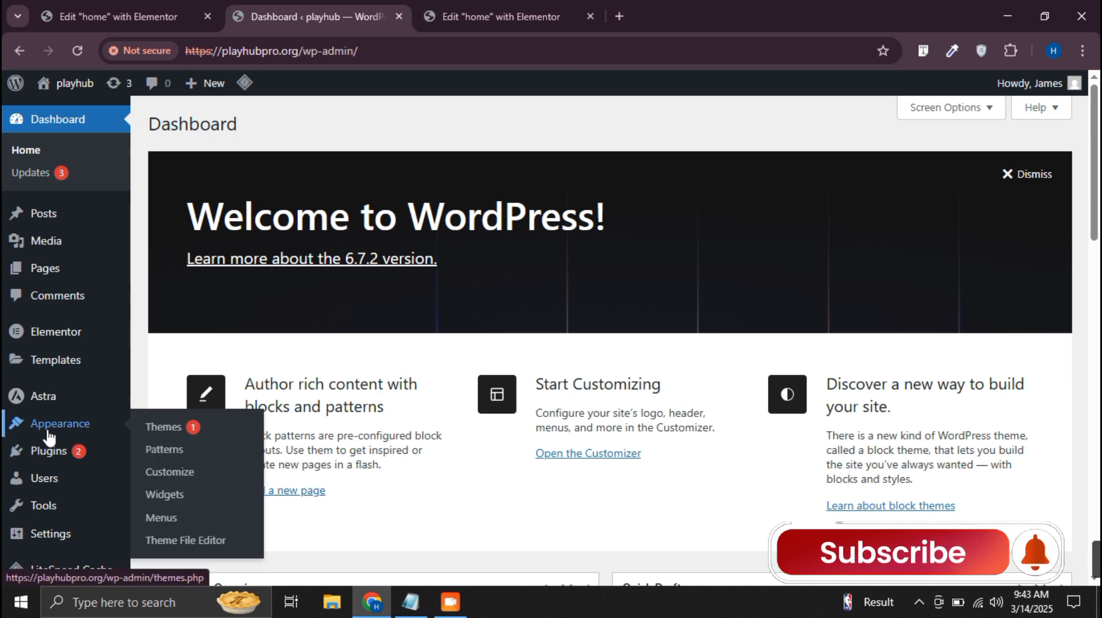
mouse_move(54, 361)
click(183, 480)
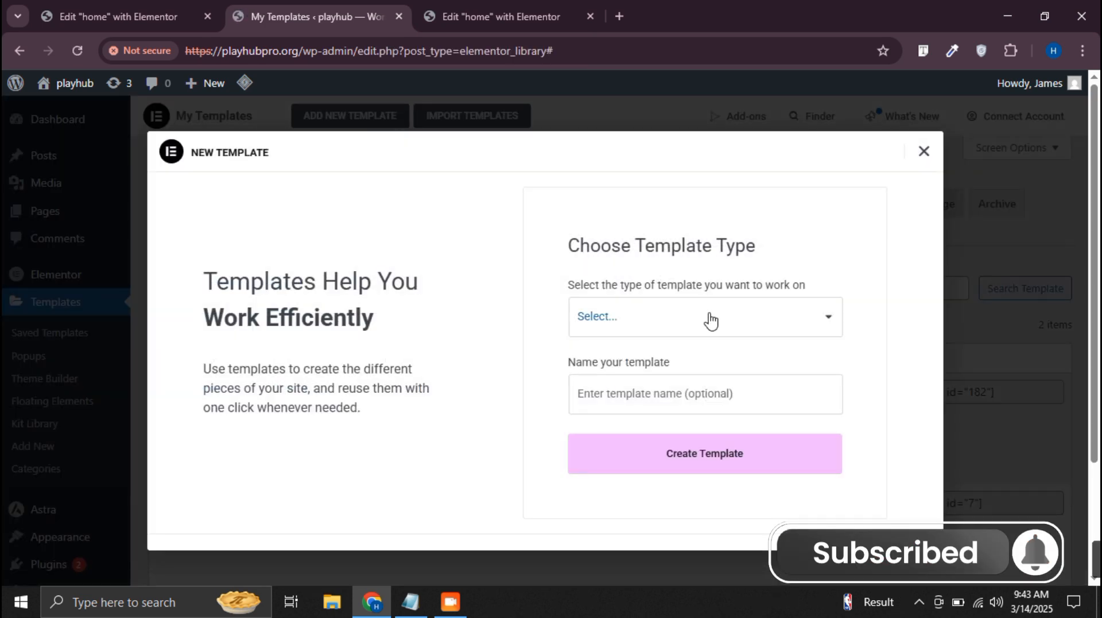
Create a new template of type Footer named "site footer"
click(711, 319)
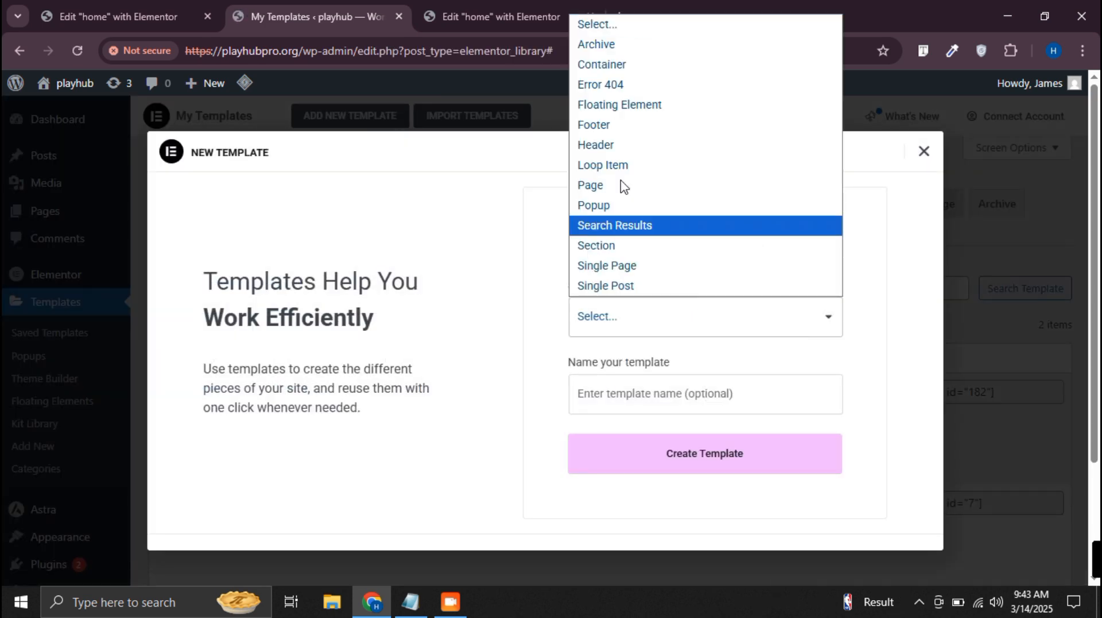
click(620, 126)
click(652, 393)
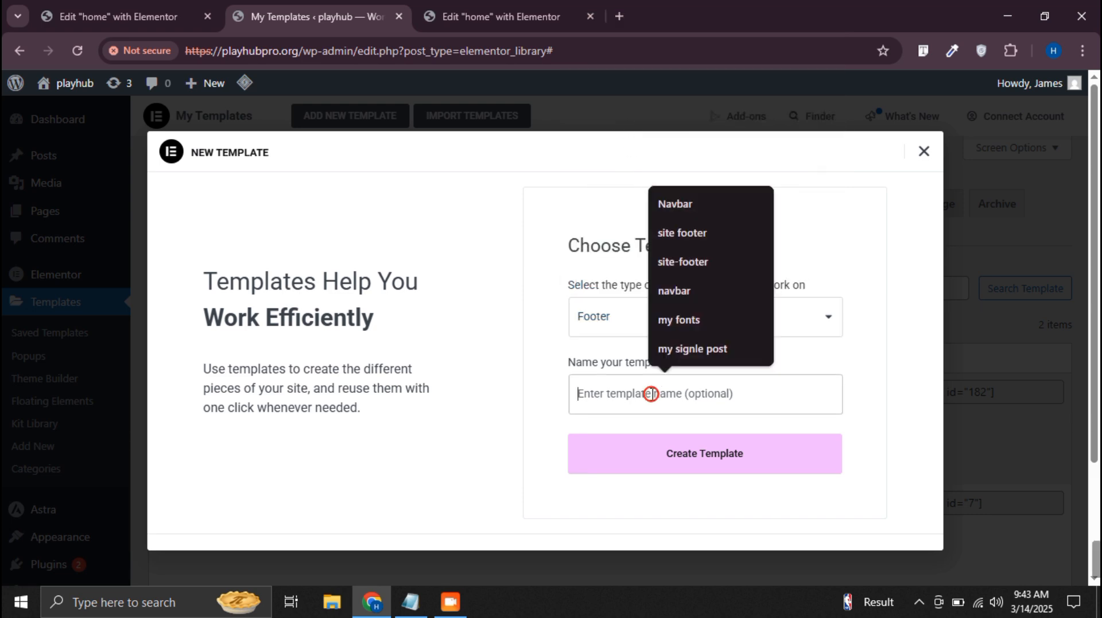
click(687, 234)
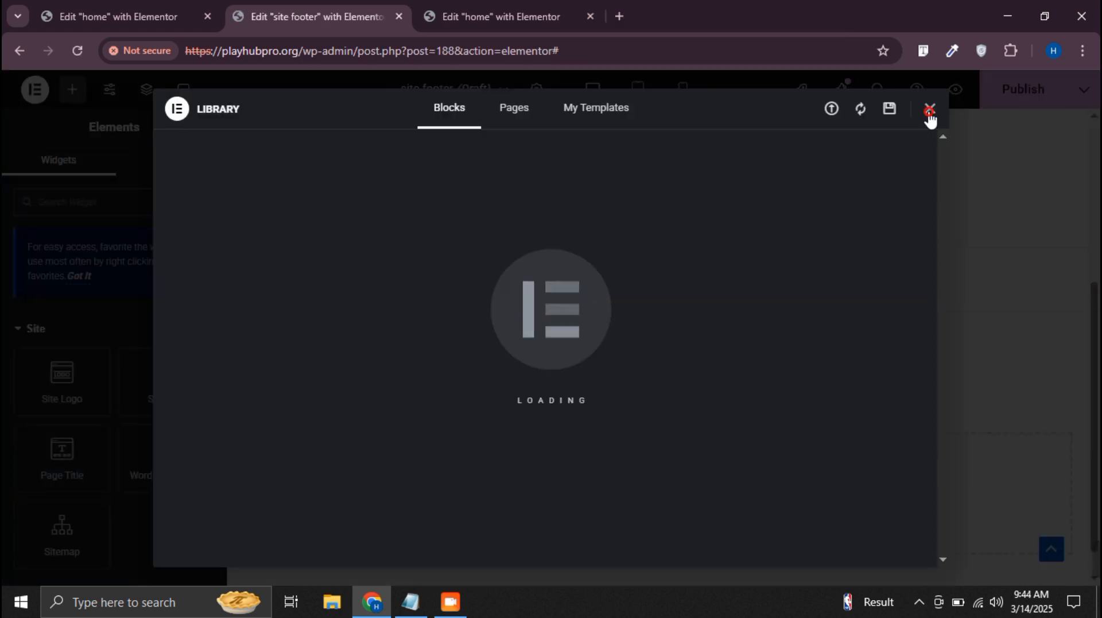
Dismiss the template library and add a single-column Flexbox container to the footer
click(927, 113)
click(620, 484)
click(620, 532)
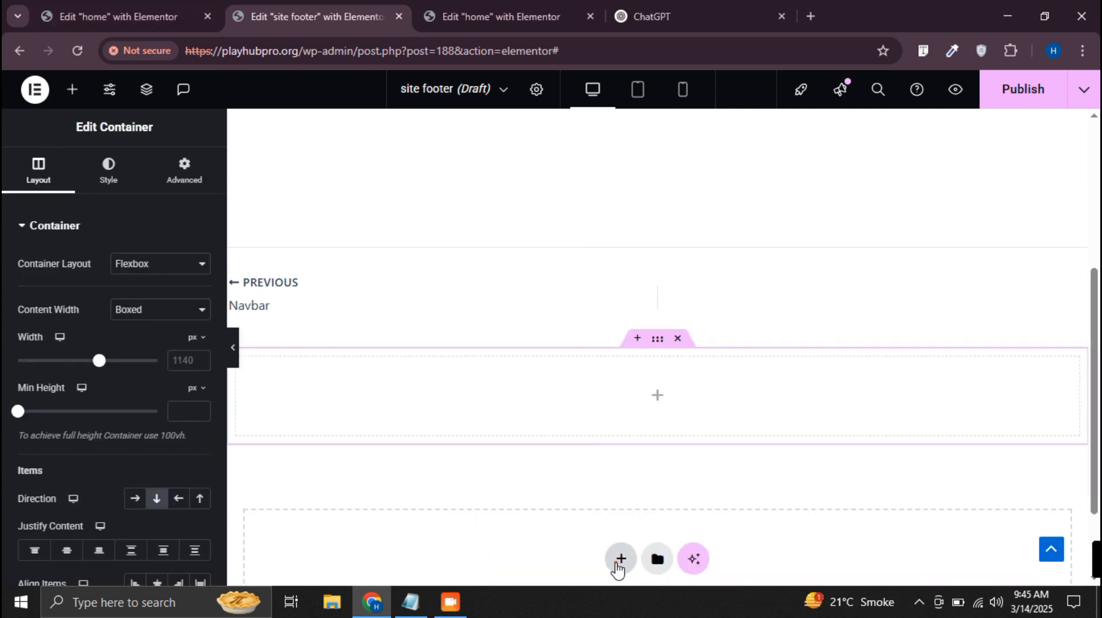
Add a second Flexbox container with two equal columns and duplicate its first column to make three
click(619, 563)
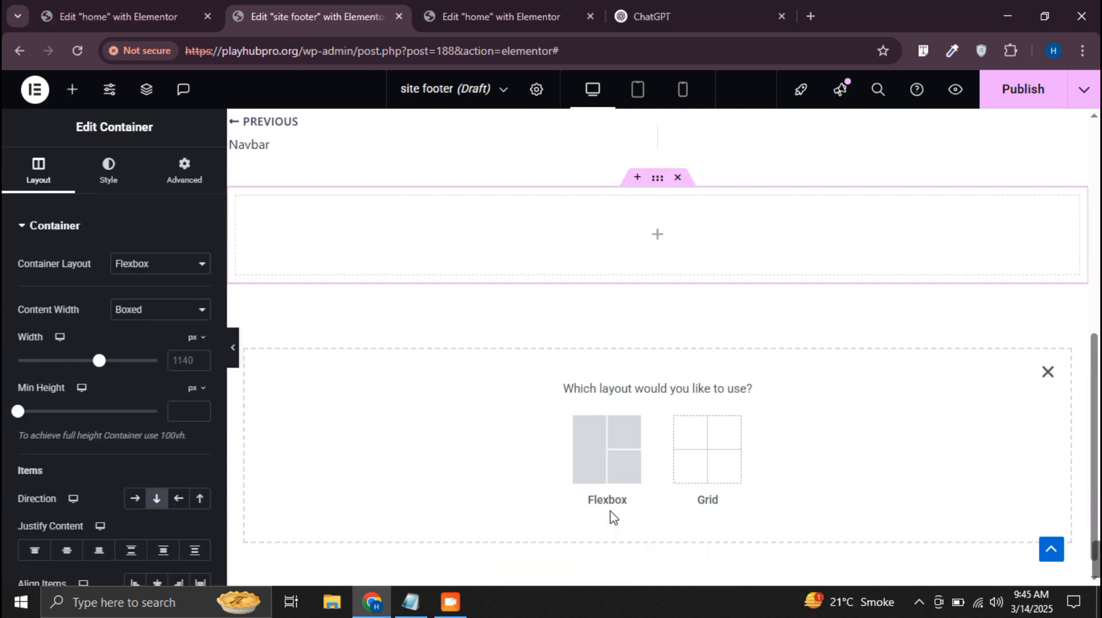
click(607, 443)
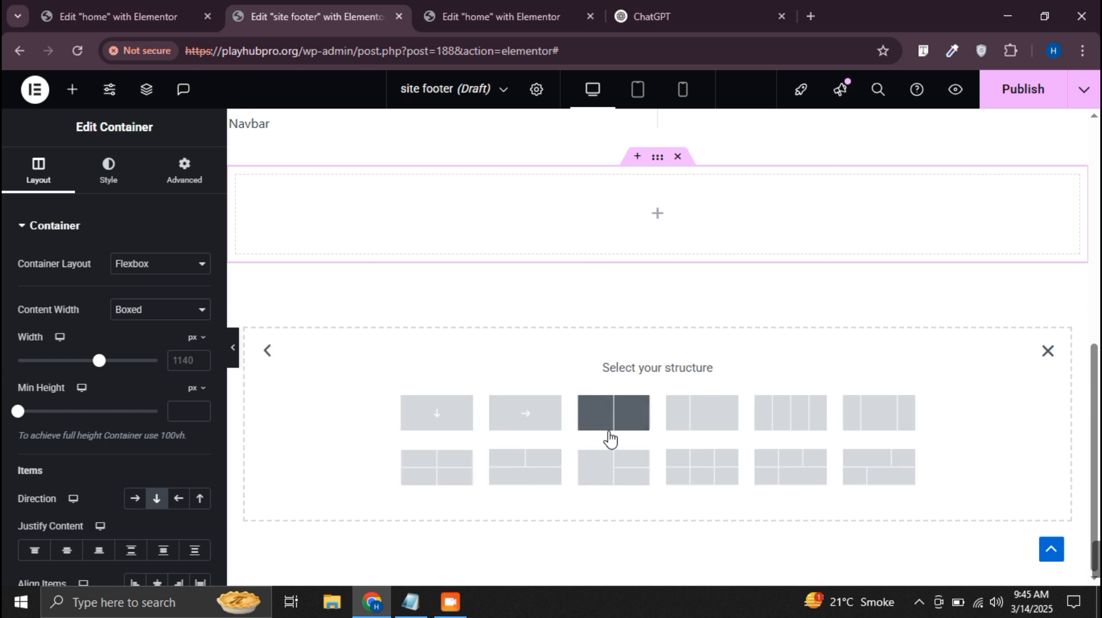
click(623, 422)
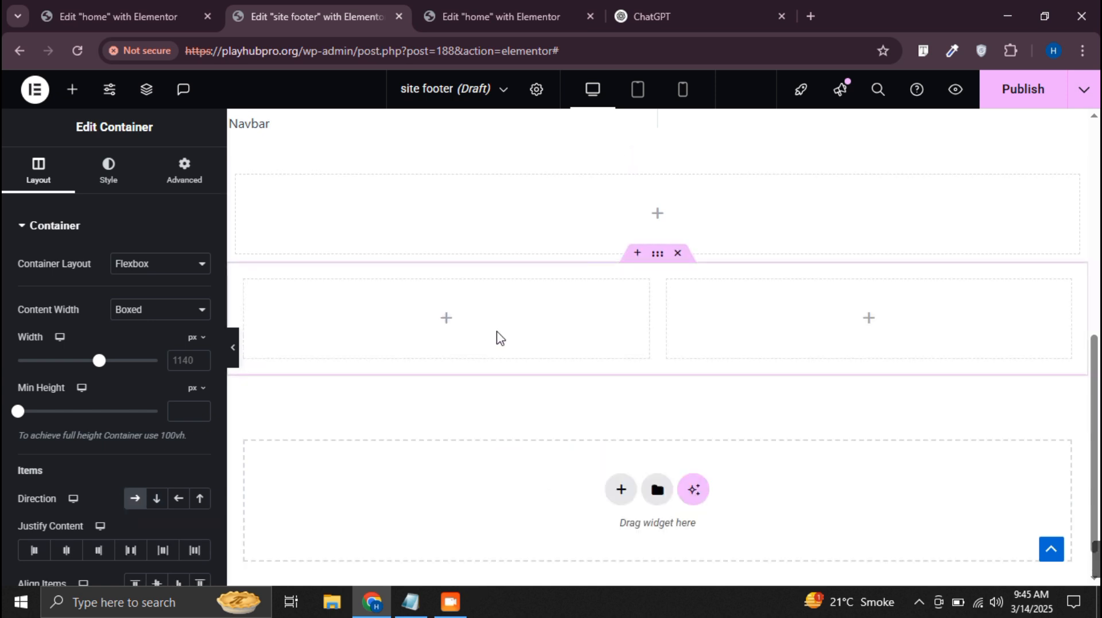
right_click(257, 285)
click(290, 192)
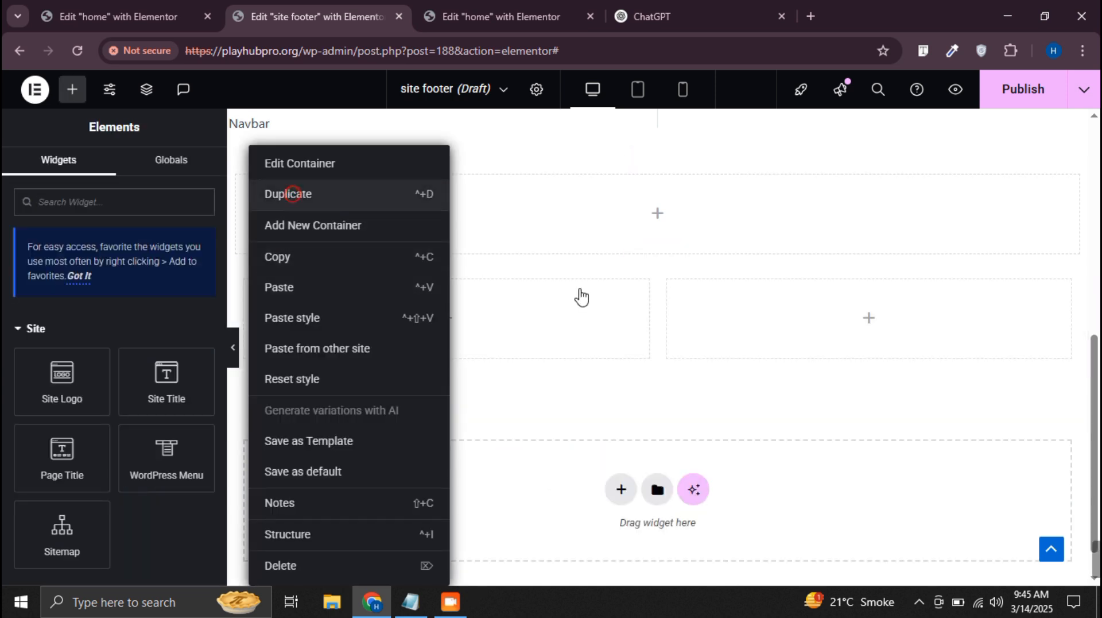
Copy the three-column container into the empty container above and remove the original below
right_click(657, 256)
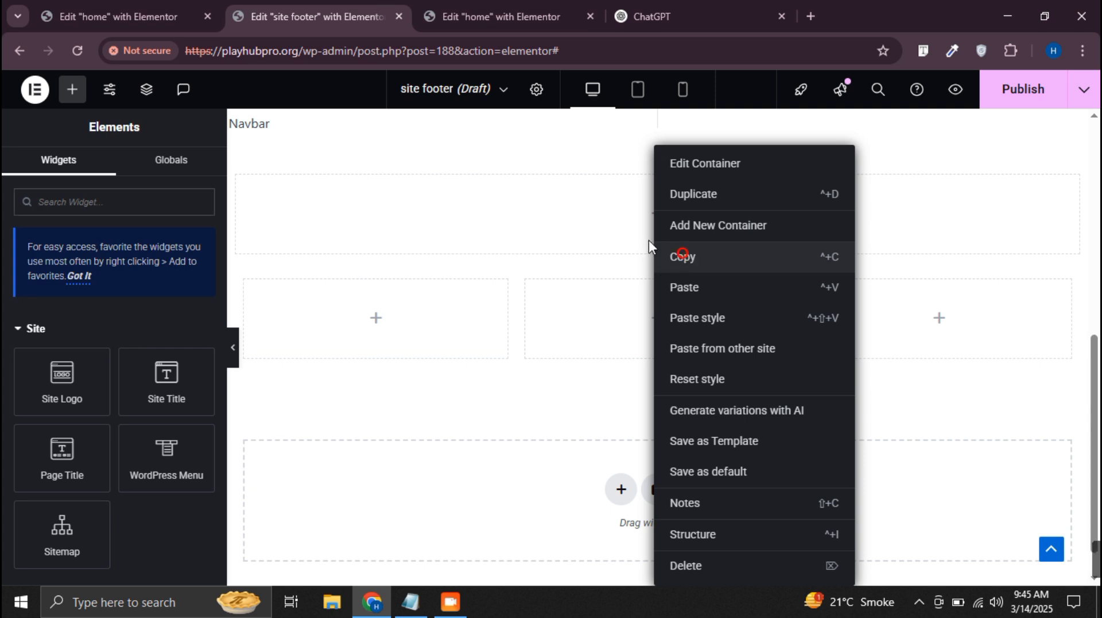
click(683, 254)
right_click(658, 217)
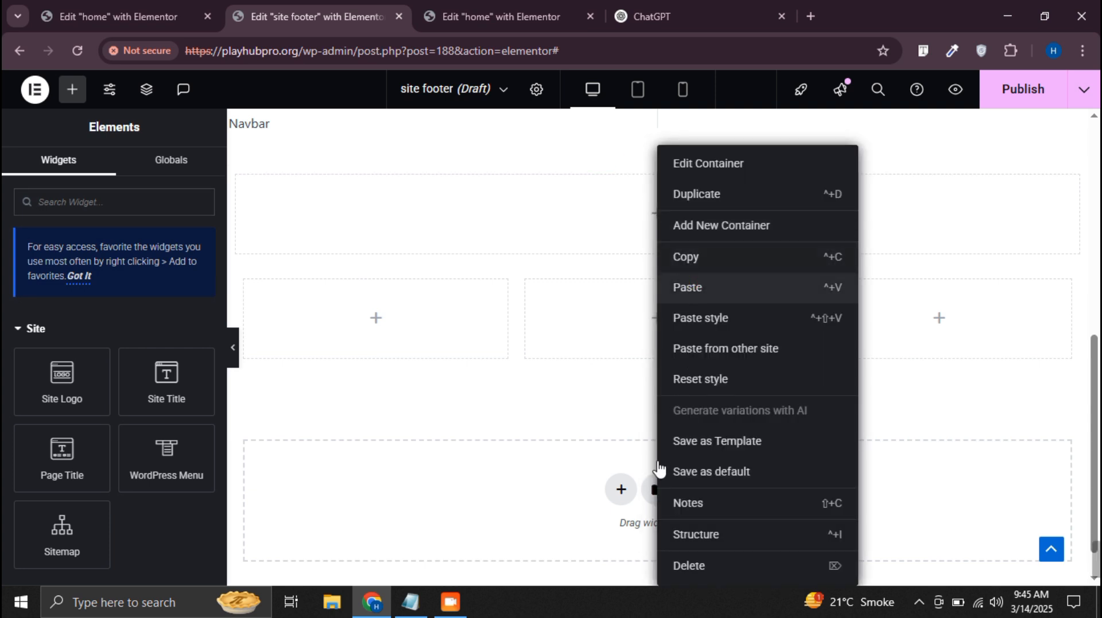
click(681, 286)
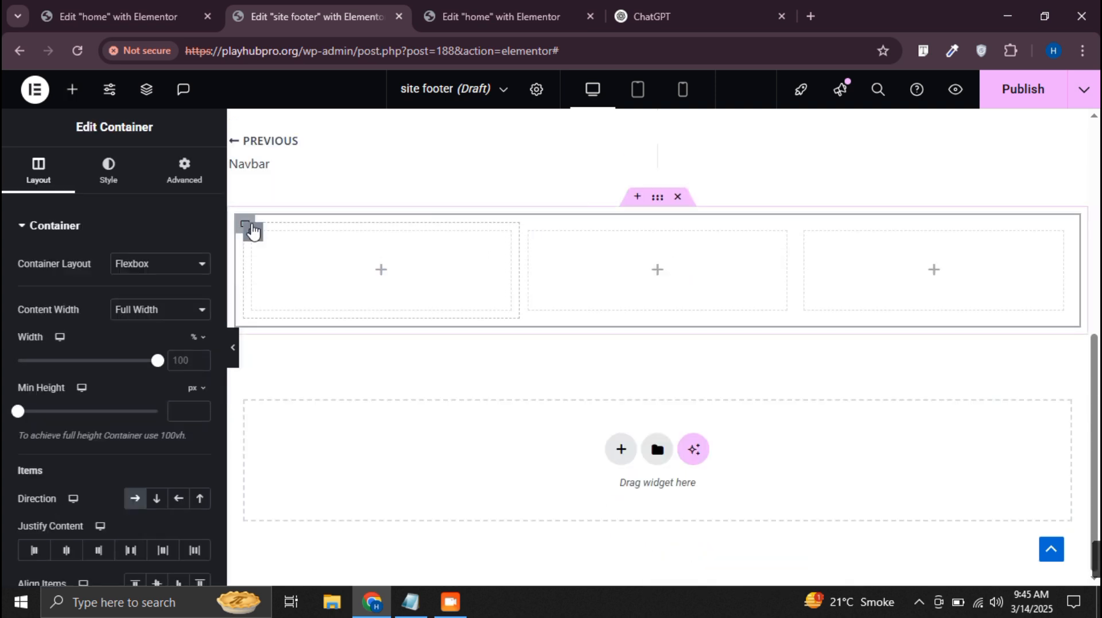
Duplicate the nested three-column row and delete all three columns from the lower copy
right_click(246, 225)
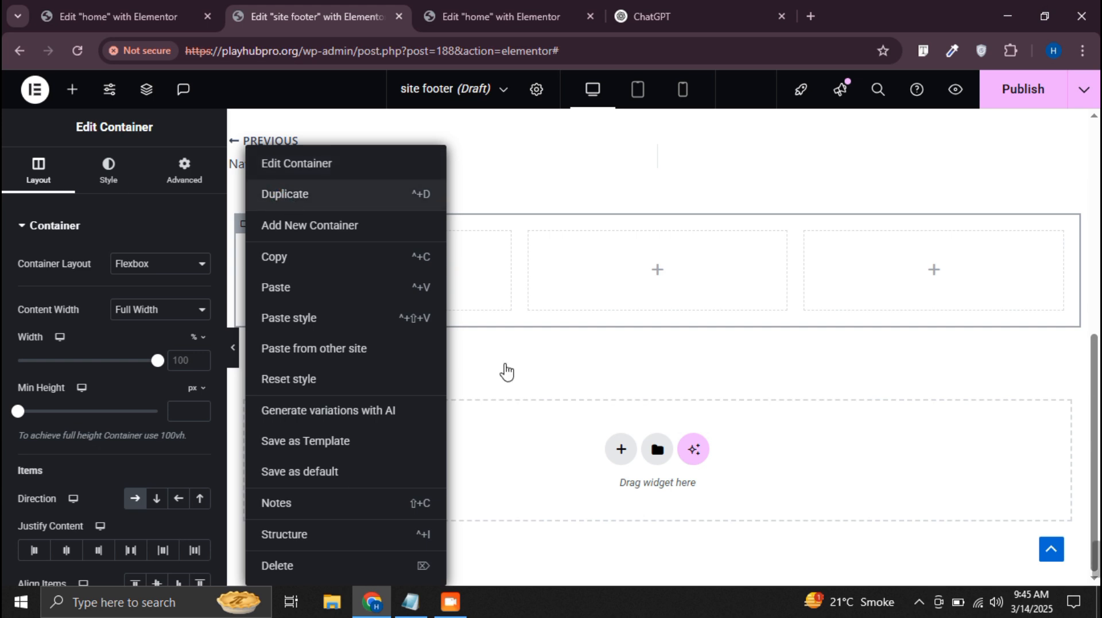
right_click(254, 326)
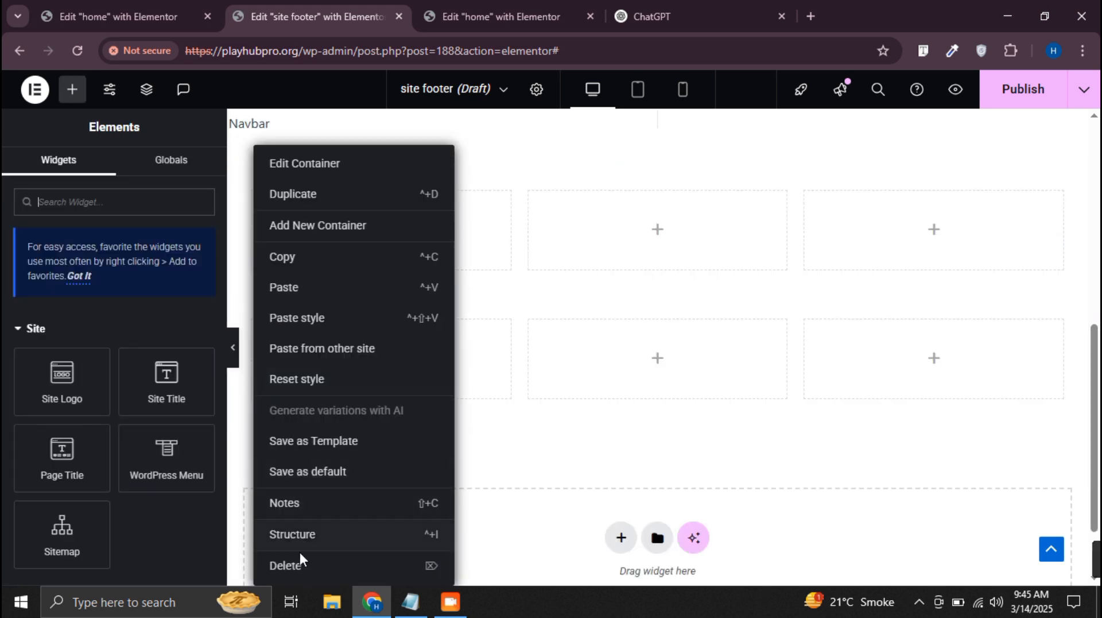
click(299, 562)
right_click(257, 325)
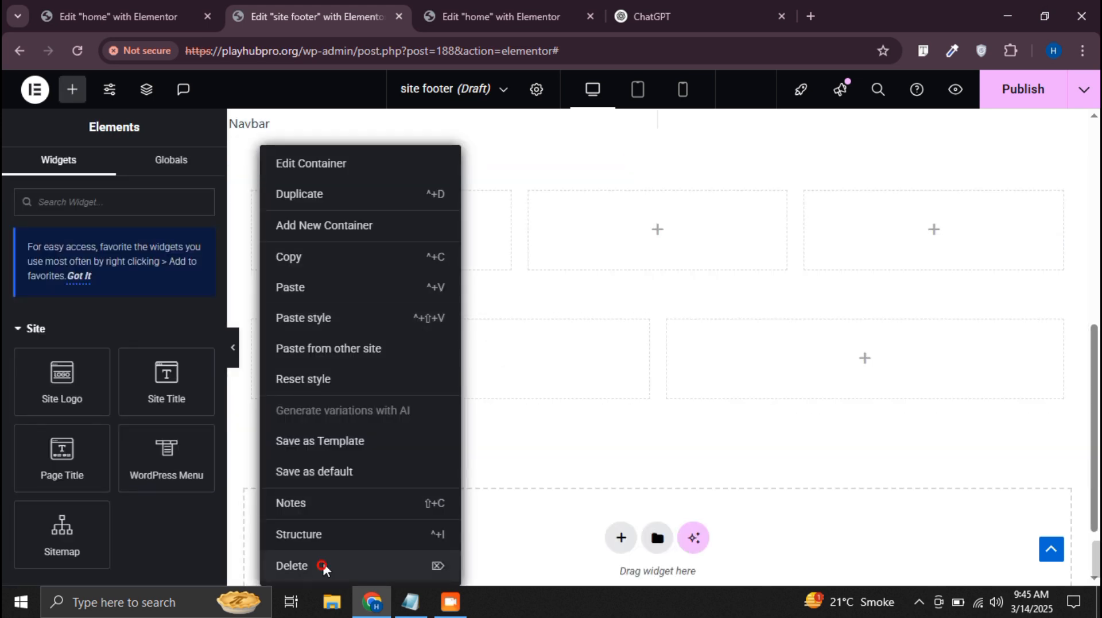
click(323, 566)
right_click(256, 324)
click(313, 564)
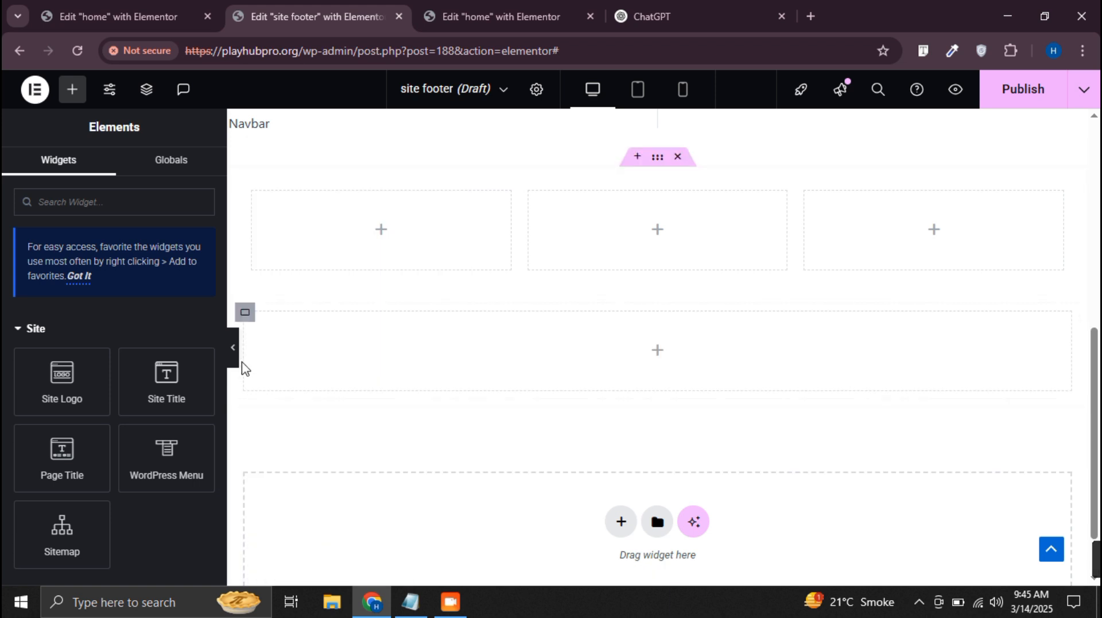
Set the lower empty row's direction to vertical column and the parent container's column and row gaps to 0
click(245, 311)
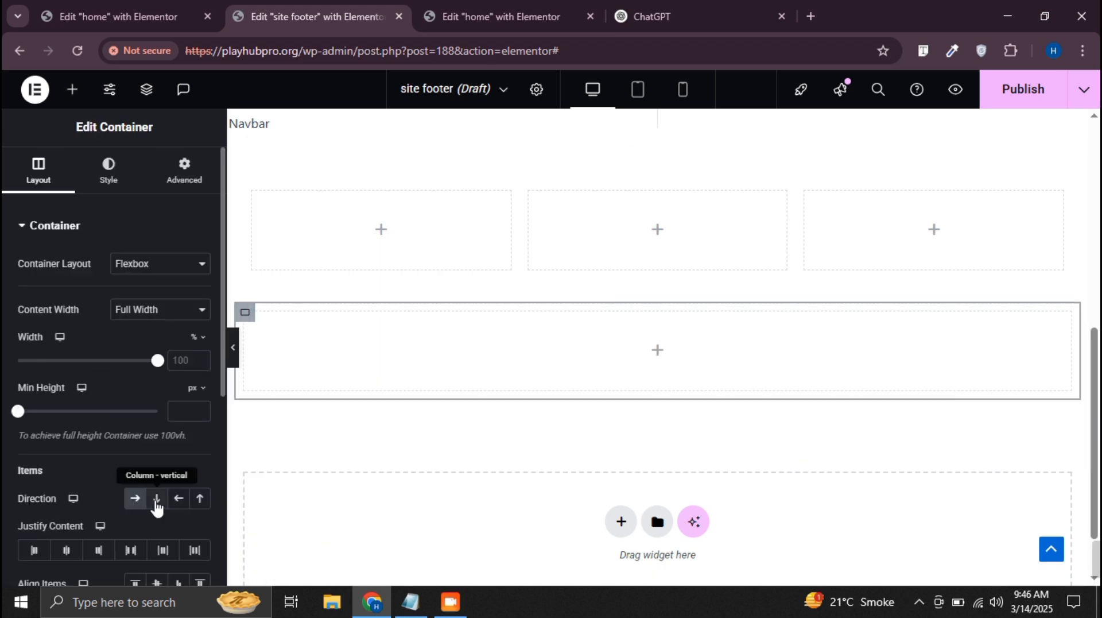
click(156, 498)
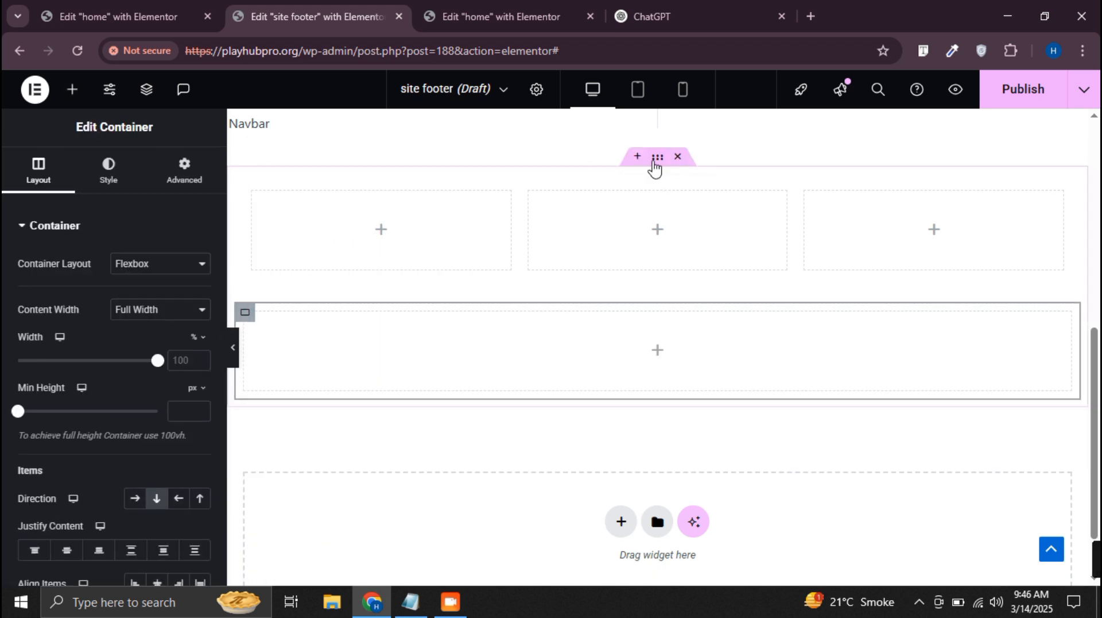
click(657, 160)
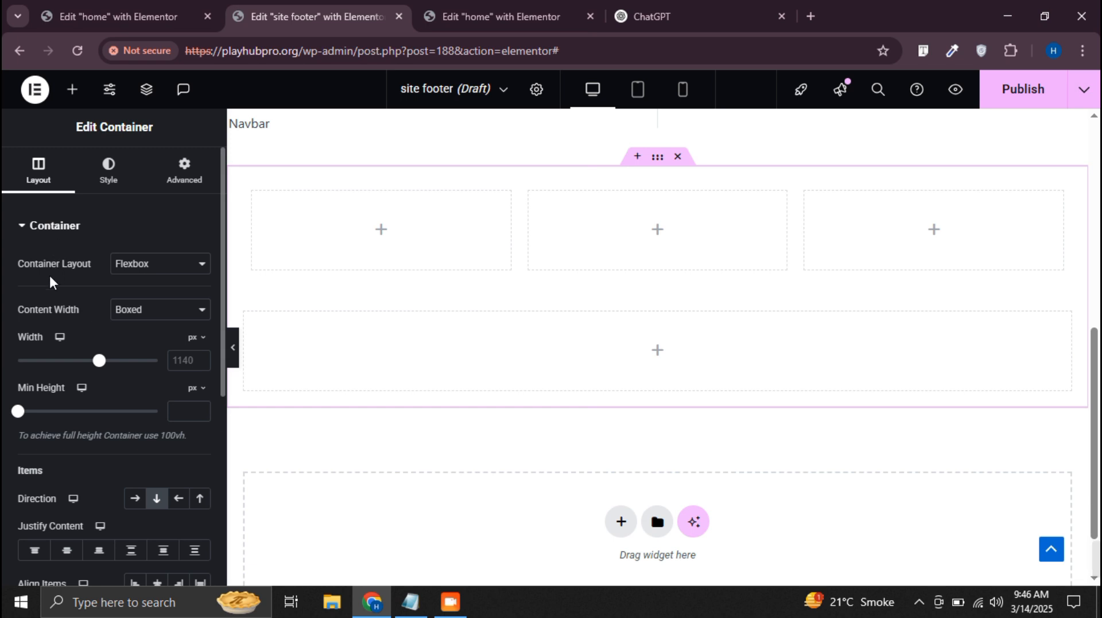
scroll(64, 367, down, 3)
click(200, 486)
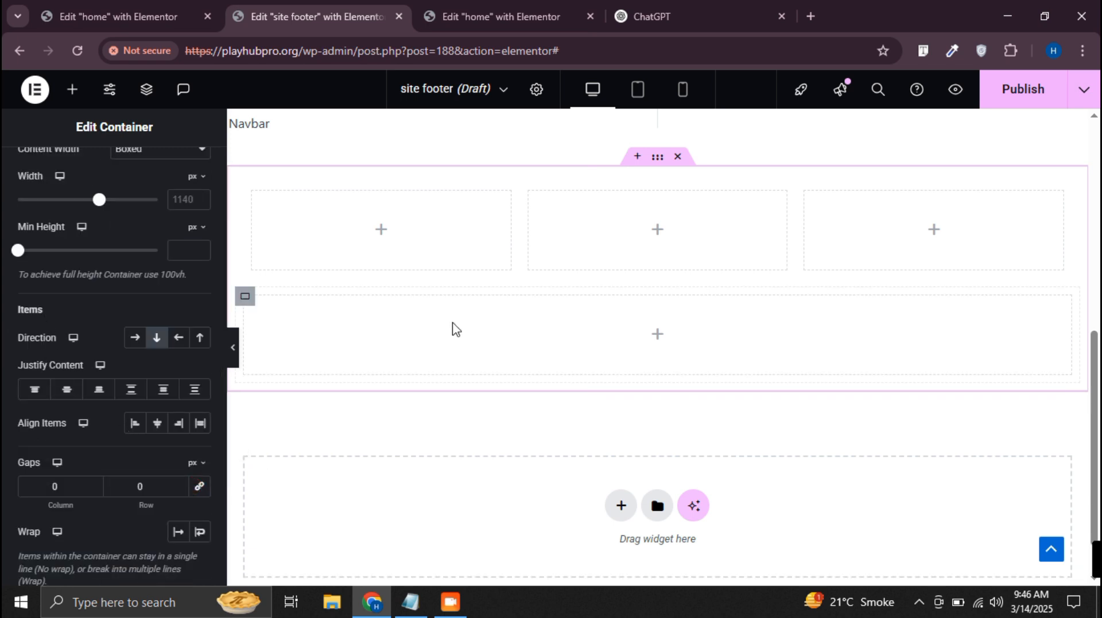
Place a Site Logo widget in the first column of the footer's three-column row
click(381, 229)
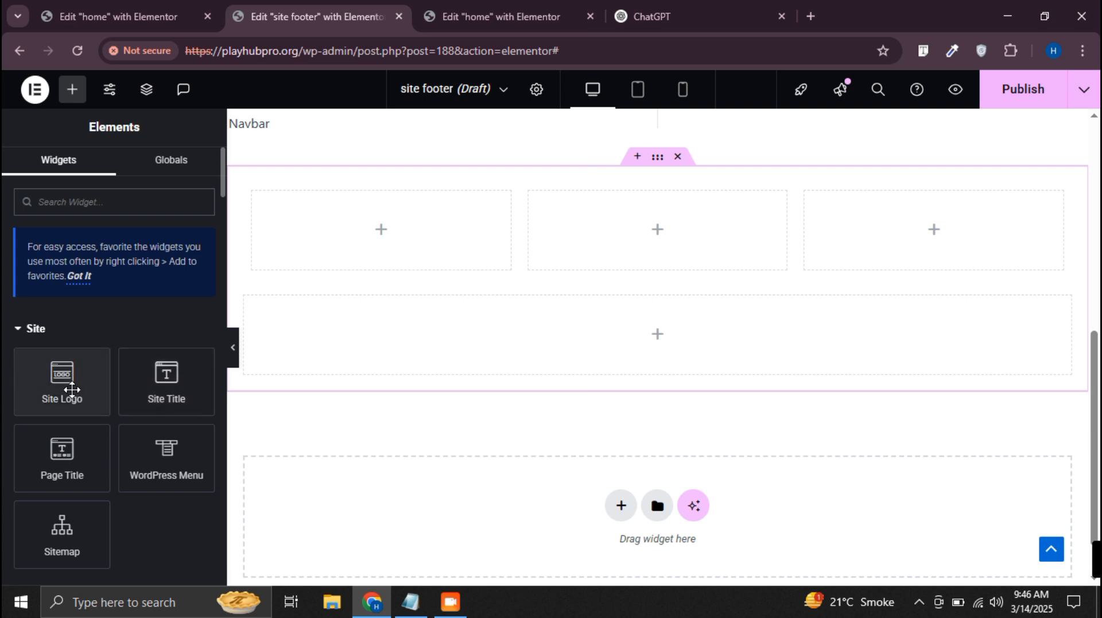
drag(64, 376, 362, 229)
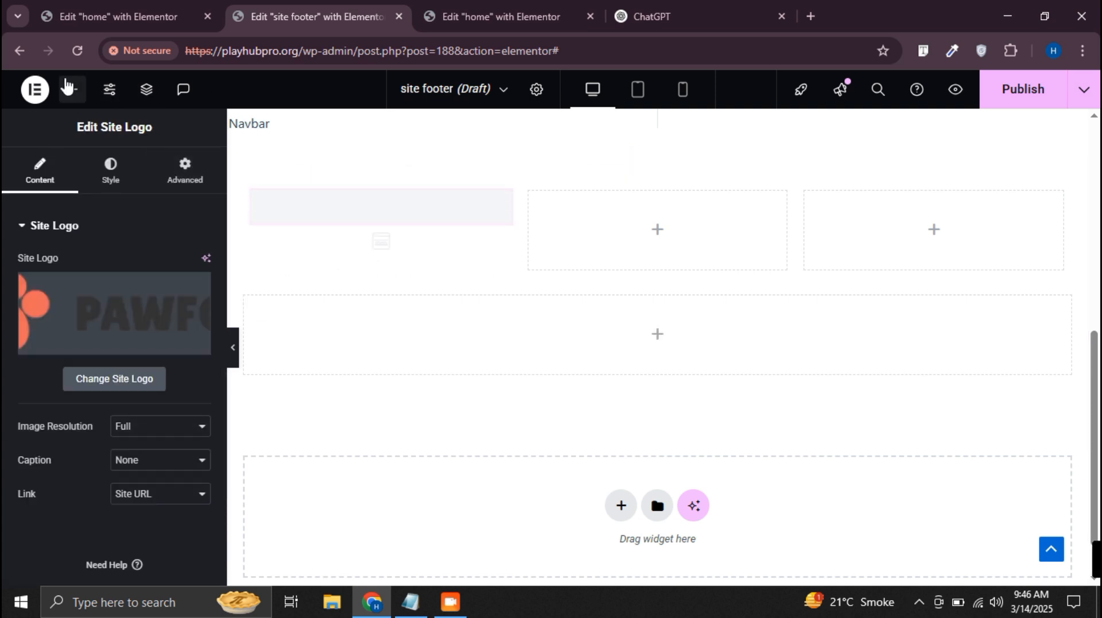
Place a Social Icons widget beneath the site logo in the footer's first column
click(70, 87)
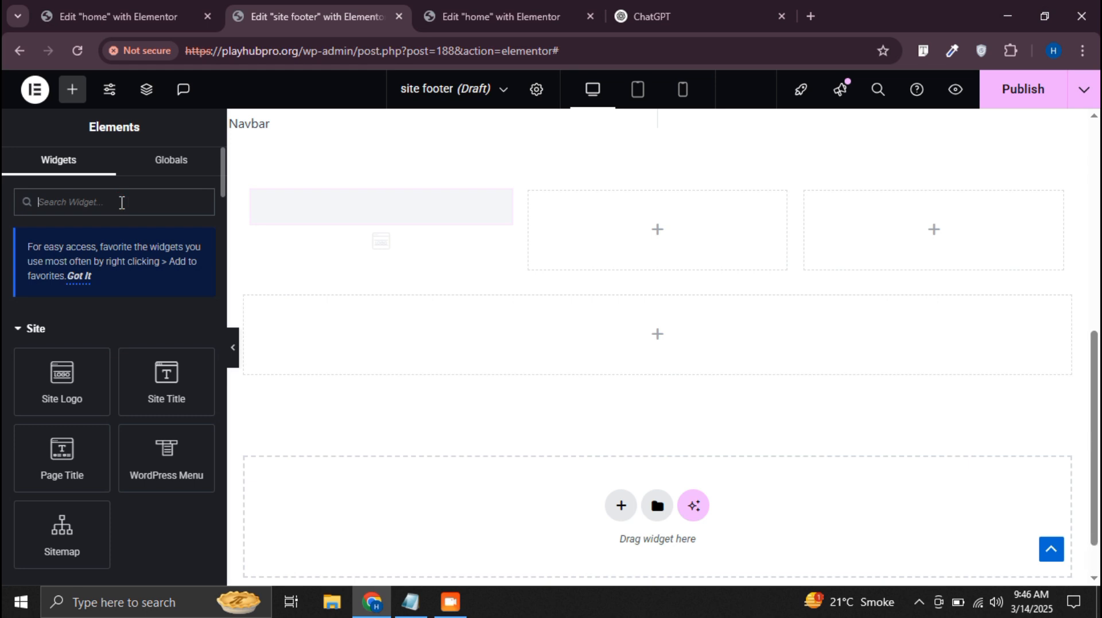
text(soc)
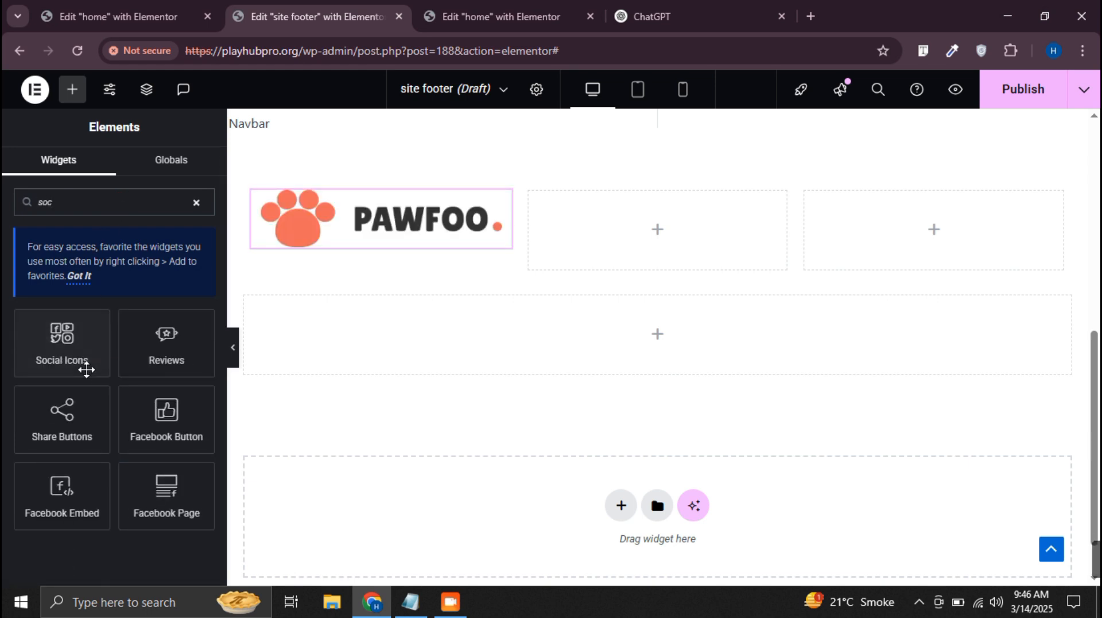
drag(64, 362, 367, 235)
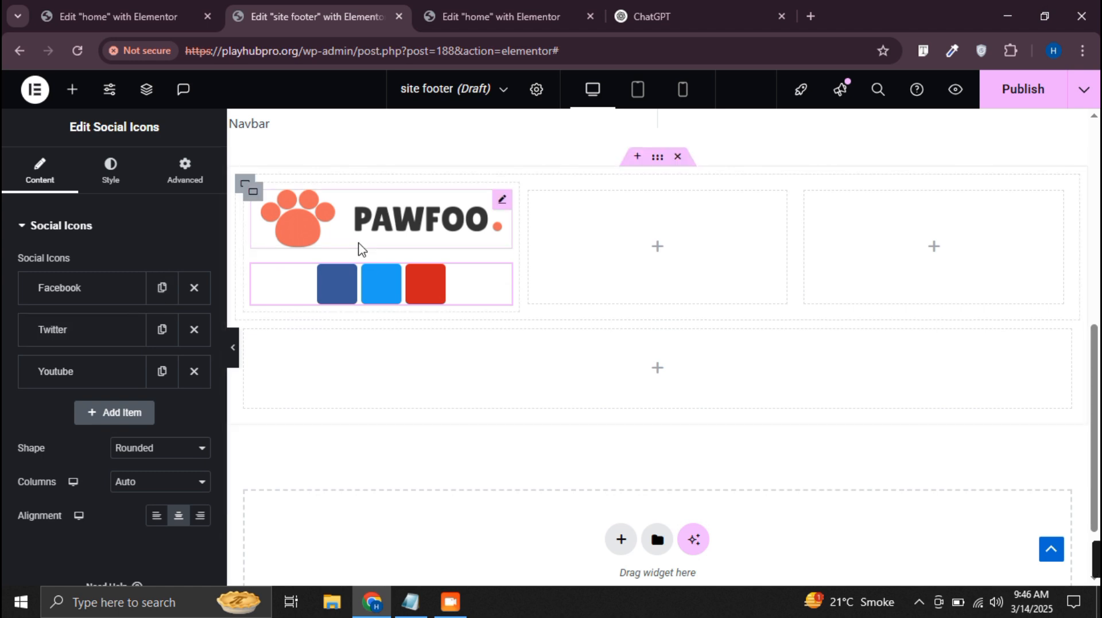
Set the social icons' color mode to Custom and try to paste a primary color, clearing the wrong pasted text
click(115, 170)
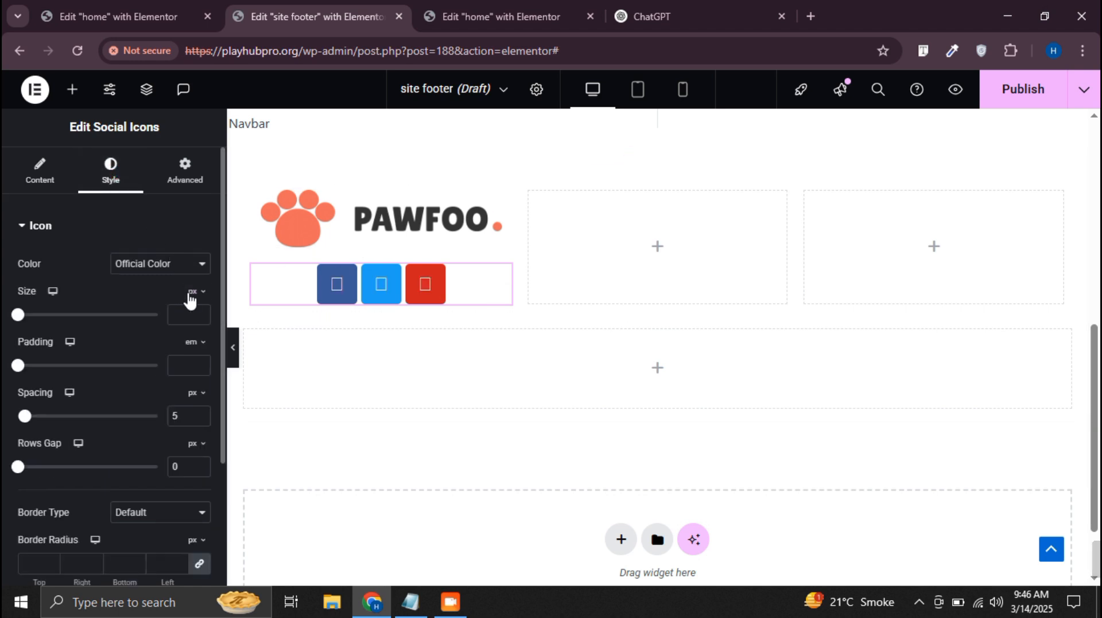
click(188, 265)
click(165, 304)
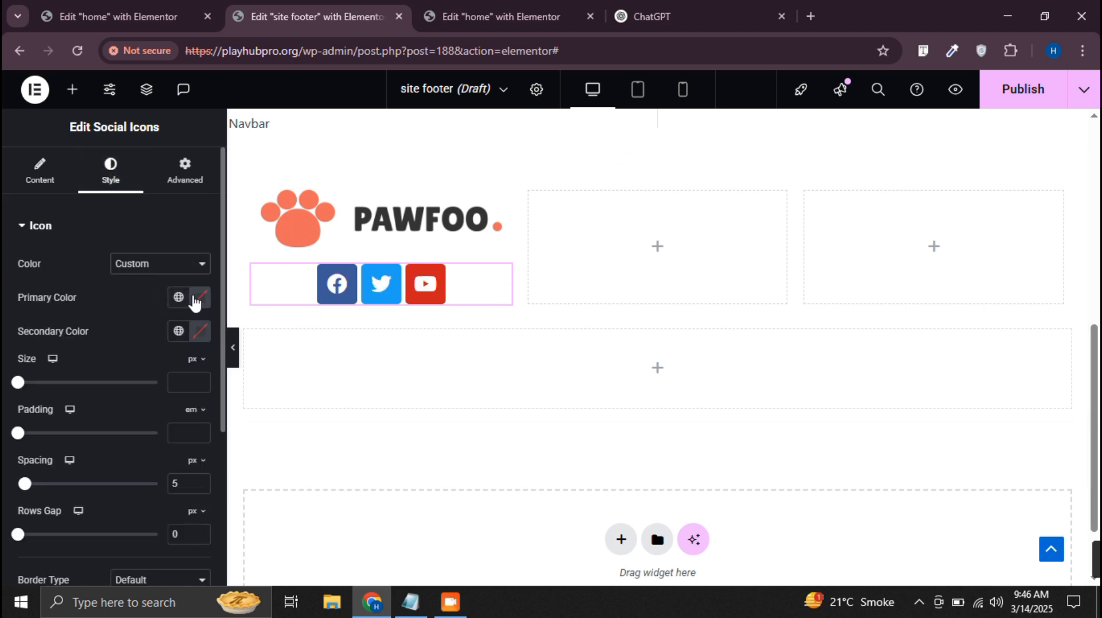
click(200, 297)
key(ctrl+v)
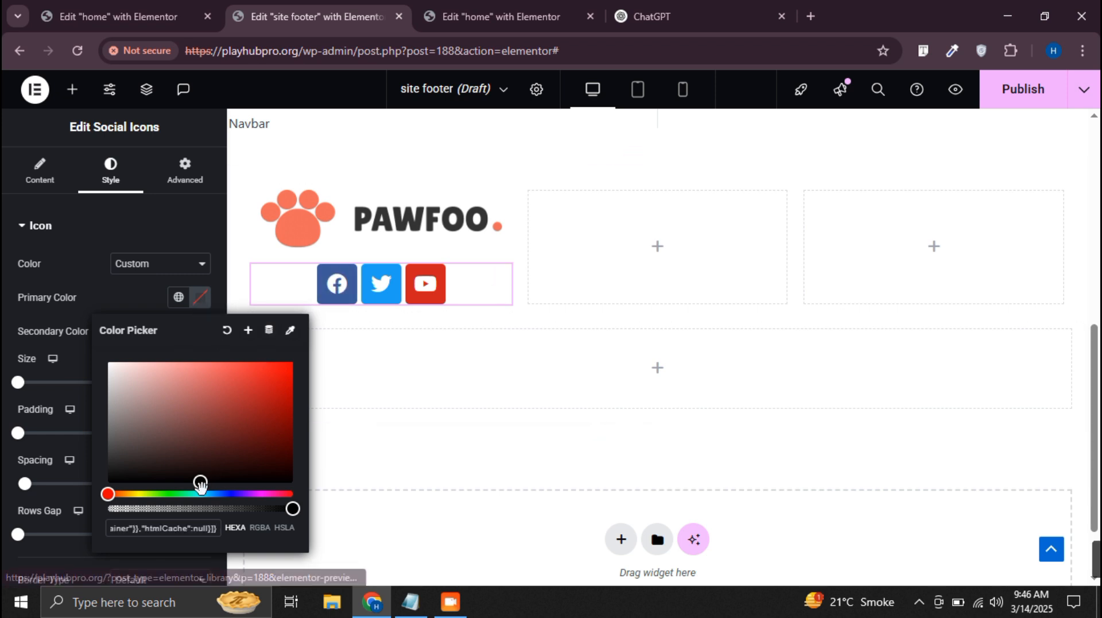
click(183, 524)
triple_click(183, 525)
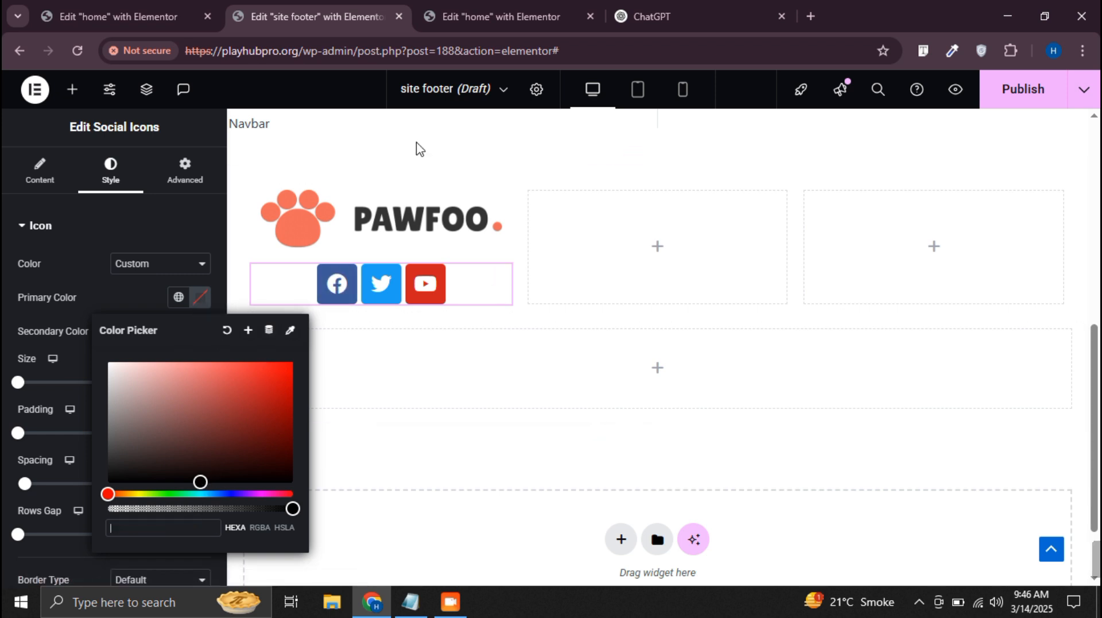
Get the orange number color #F76845 from the Employes counter in the home page editor
click(499, 12)
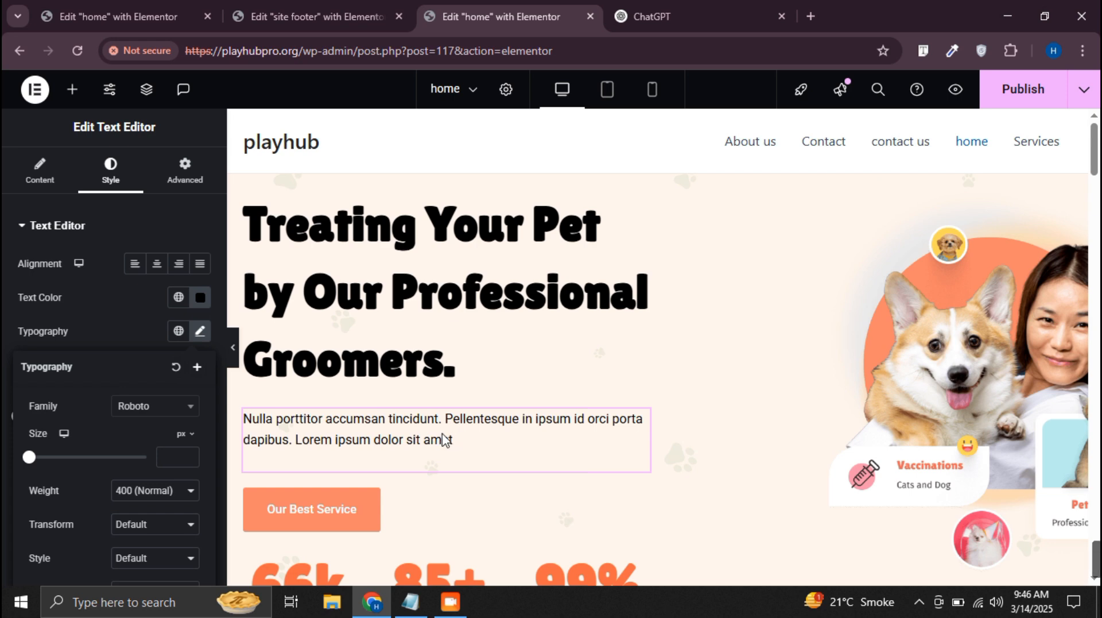
scroll(445, 439, down, 1)
click(442, 493)
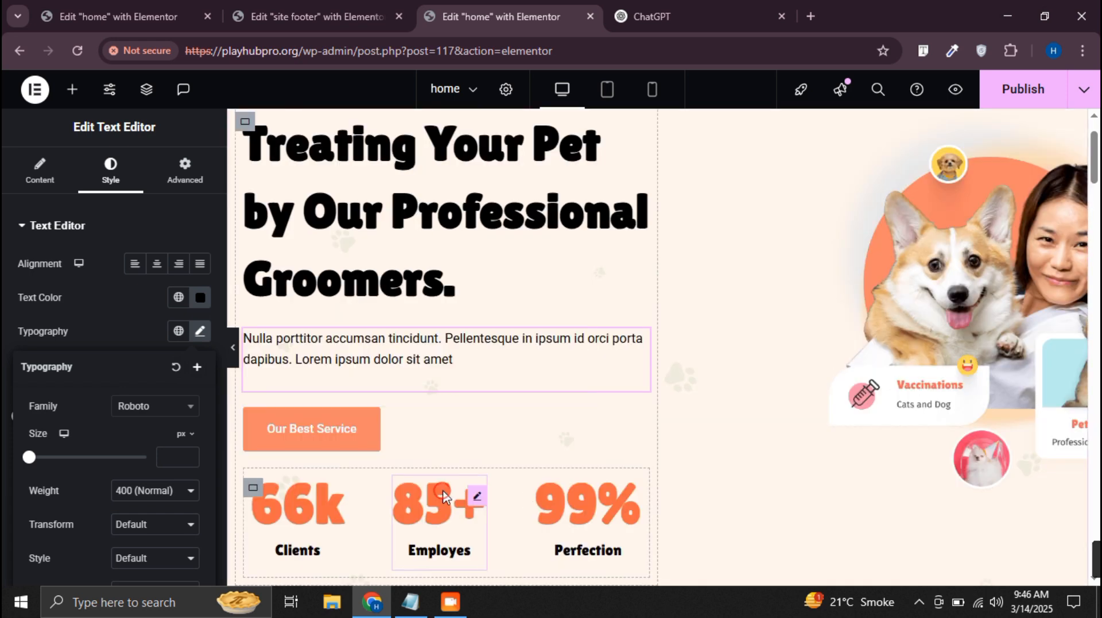
click(126, 171)
scroll(80, 453, down, 2)
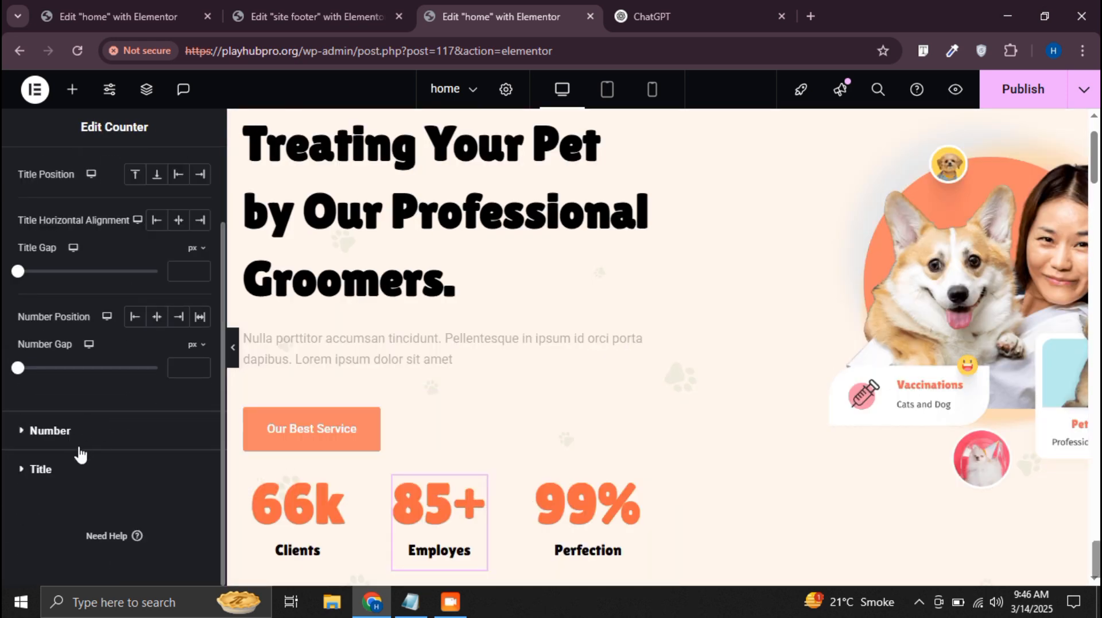
click(50, 430)
click(200, 302)
key(ctrl+c)
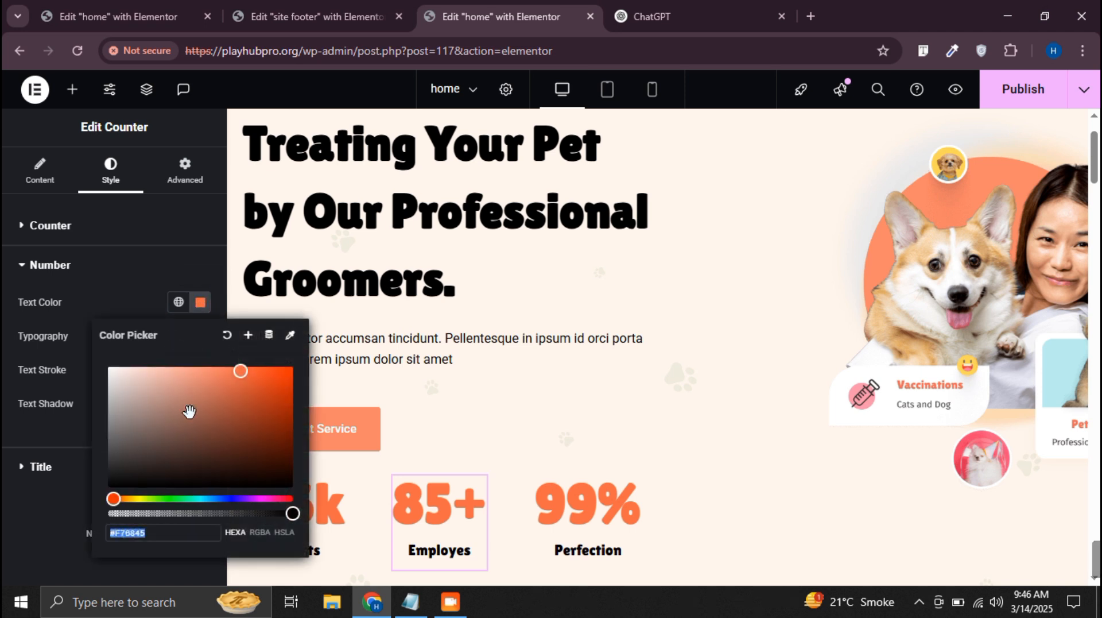
Return to the site footer template and apply #F76845 as the social icons' primary color
click(318, 16)
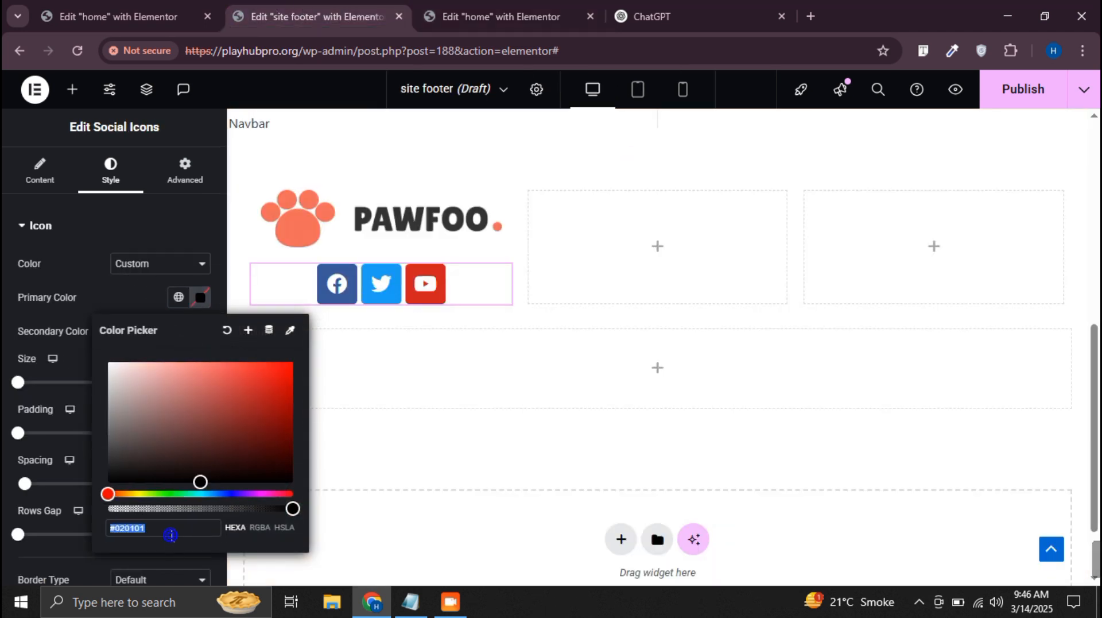
key(ctrl+v)
click(36, 400)
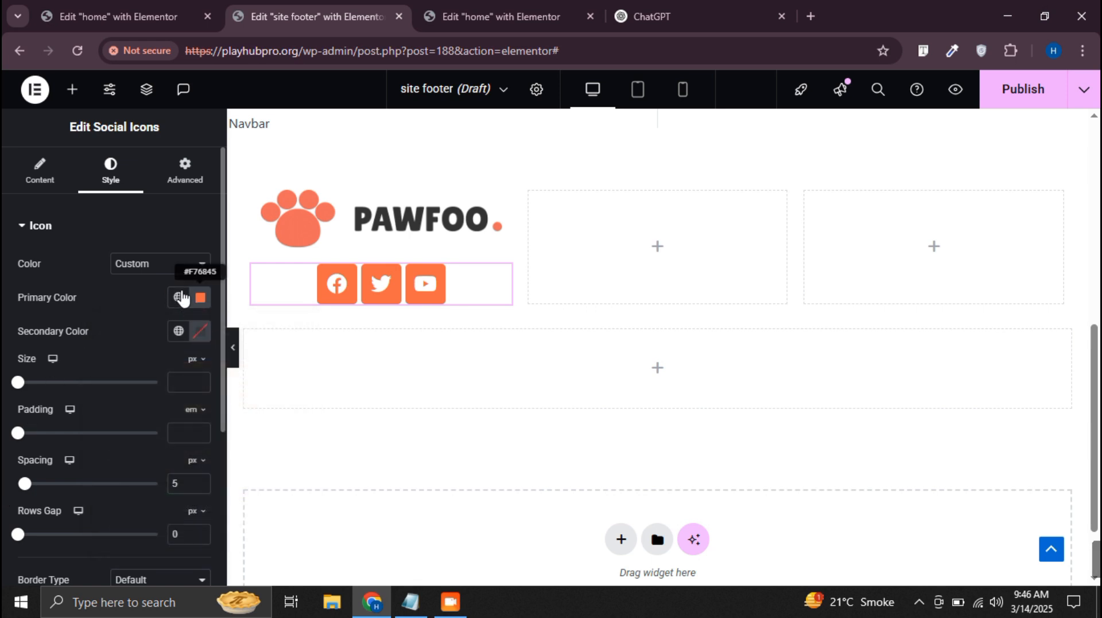
Change the social icons' shape to Circle, keeping the columns on Auto
click(40, 172)
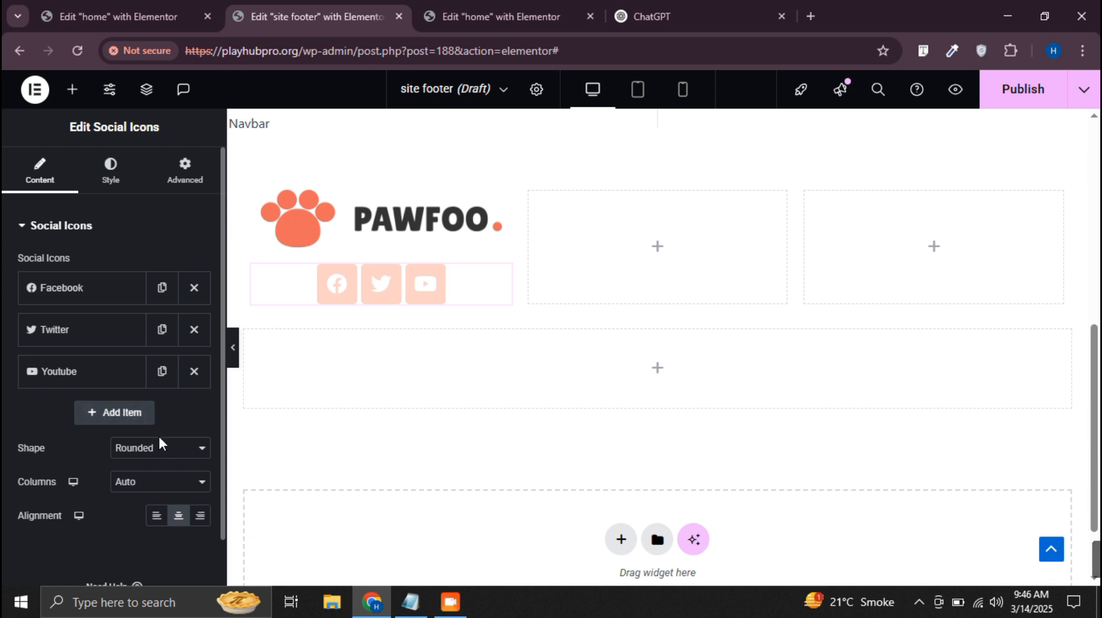
click(165, 451)
click(149, 507)
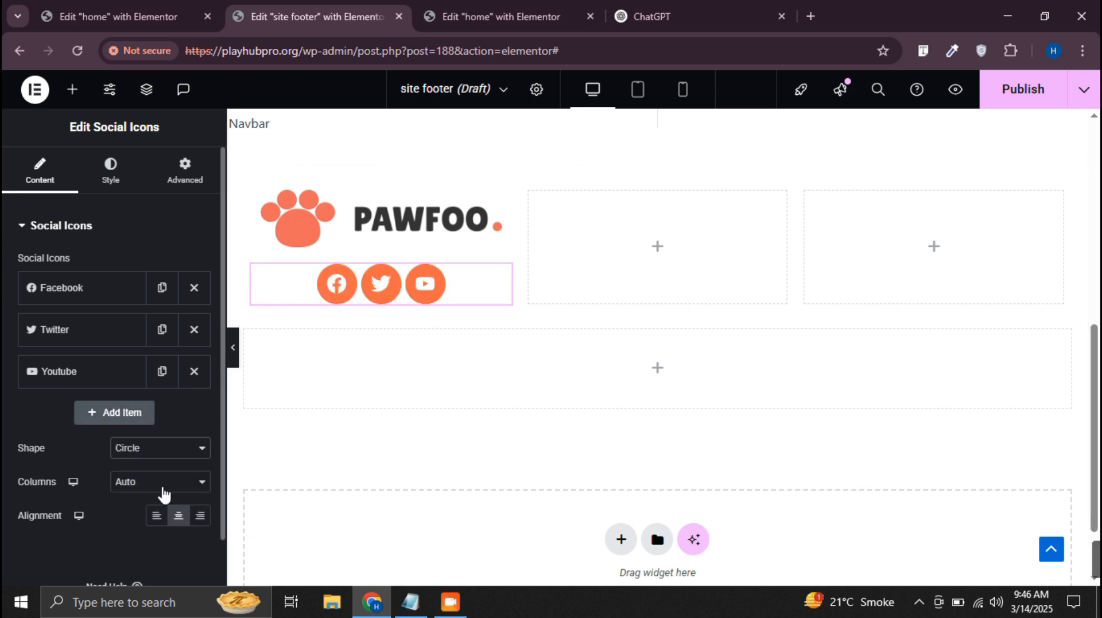
click(161, 482)
click(161, 481)
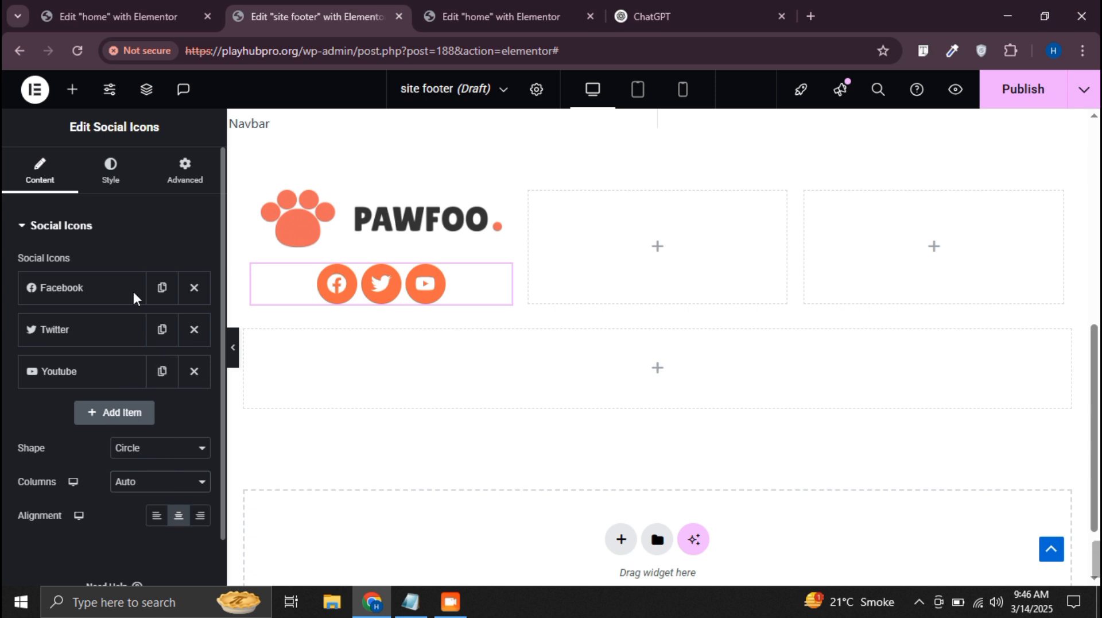
Increase the spacing between the social icons to 8 px
click(110, 170)
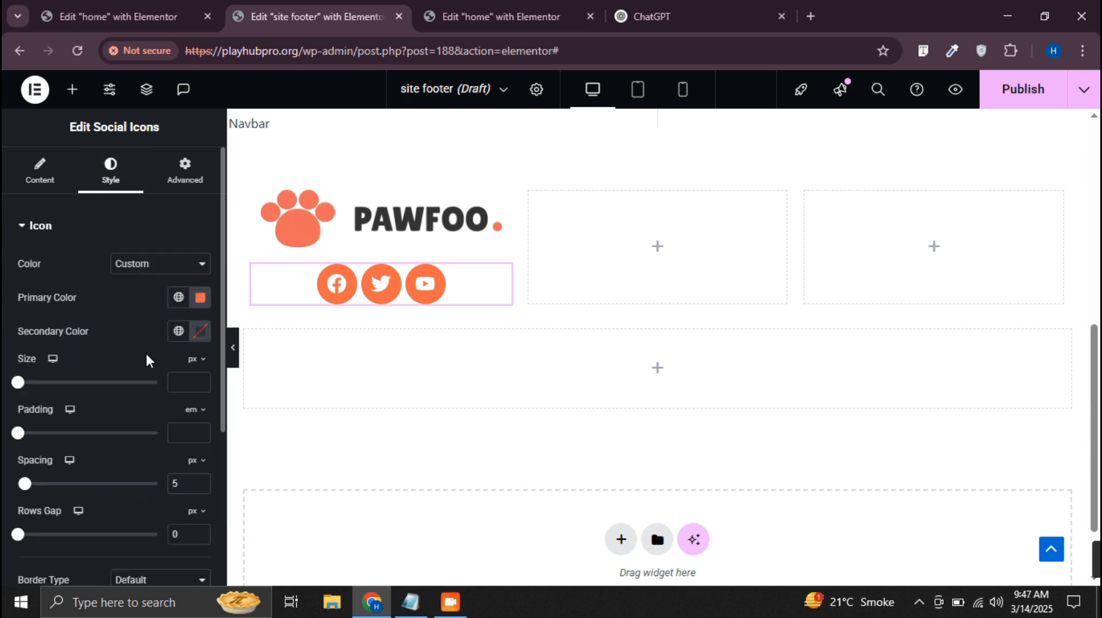
click(202, 480)
click(202, 481)
click(202, 480)
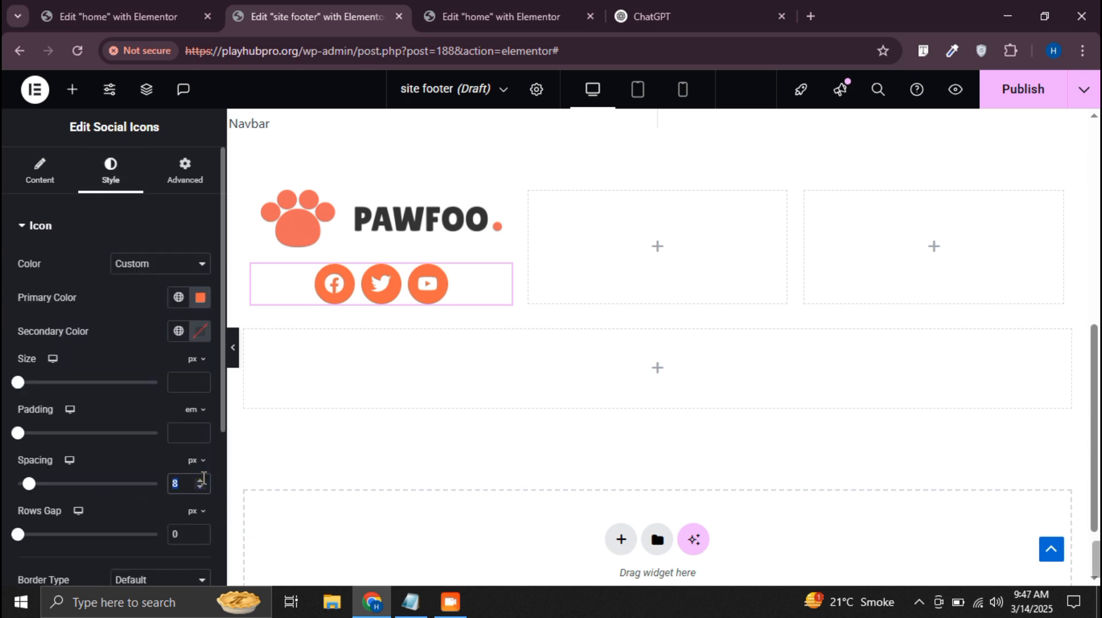
scroll(147, 505, down, 4)
scroll(152, 389, up, 4)
click(39, 172)
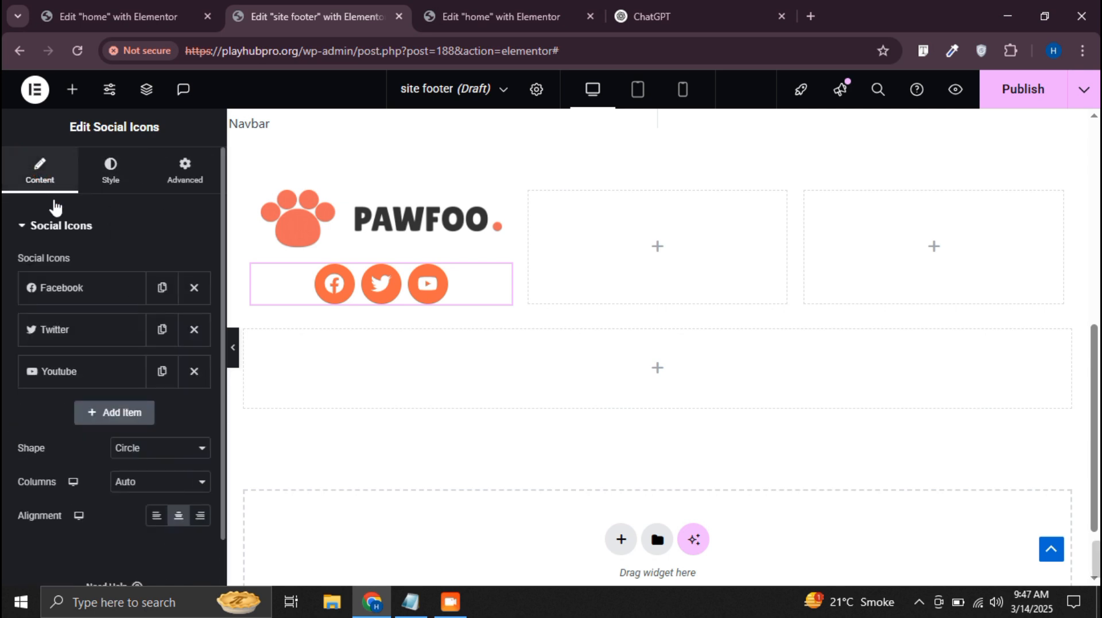
scroll(148, 375, down, 1)
scroll(74, 294, up, 1)
Set the social icons' size to 15 px
click(111, 170)
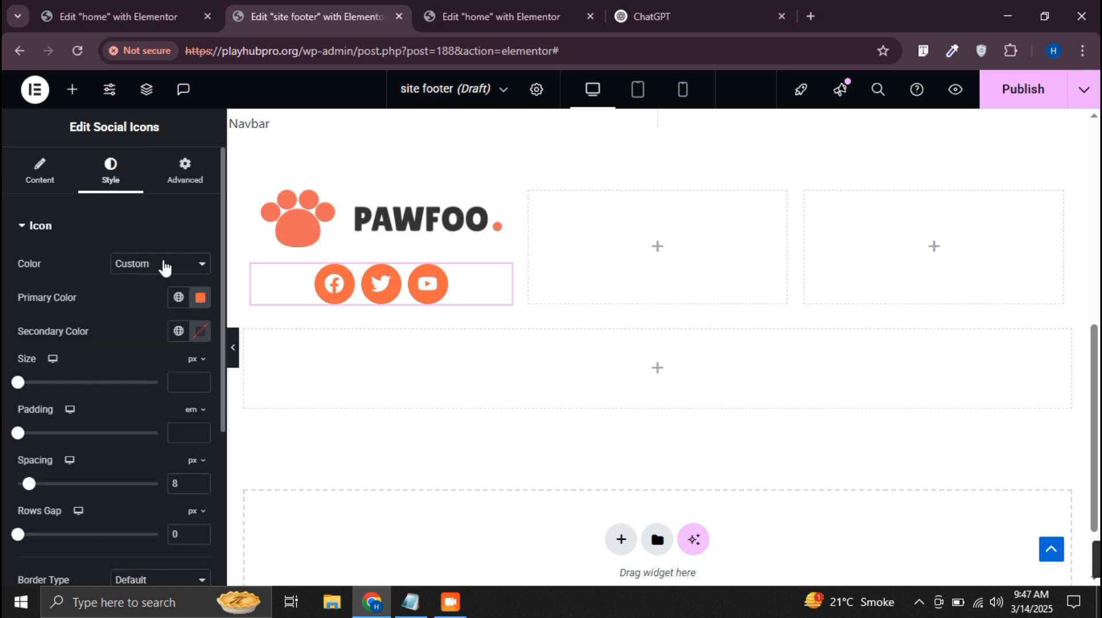
click(202, 387)
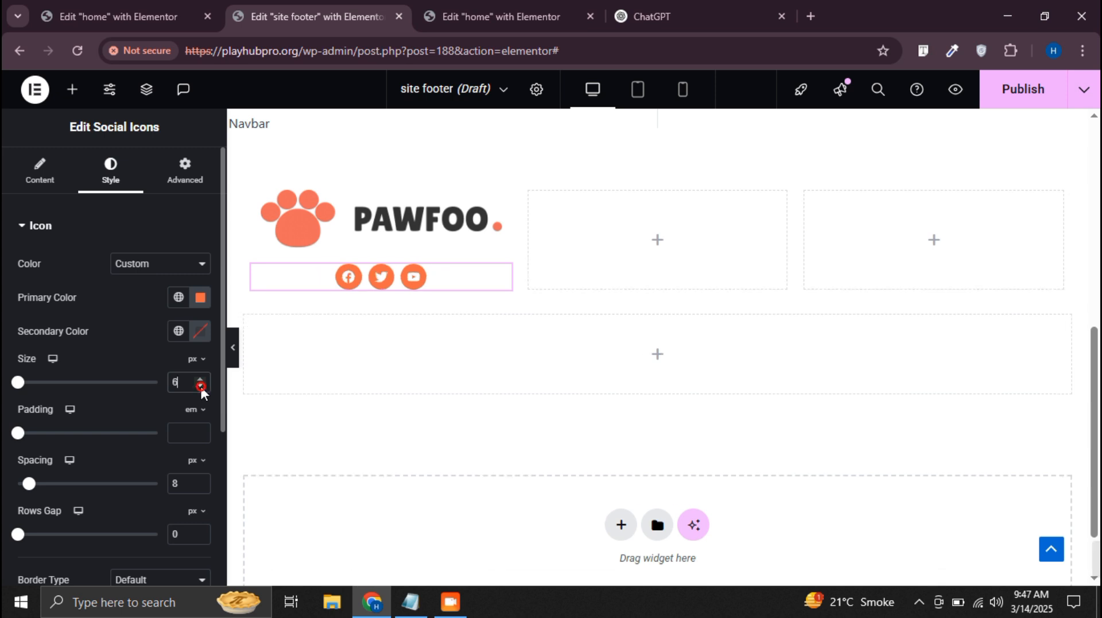
text(18)
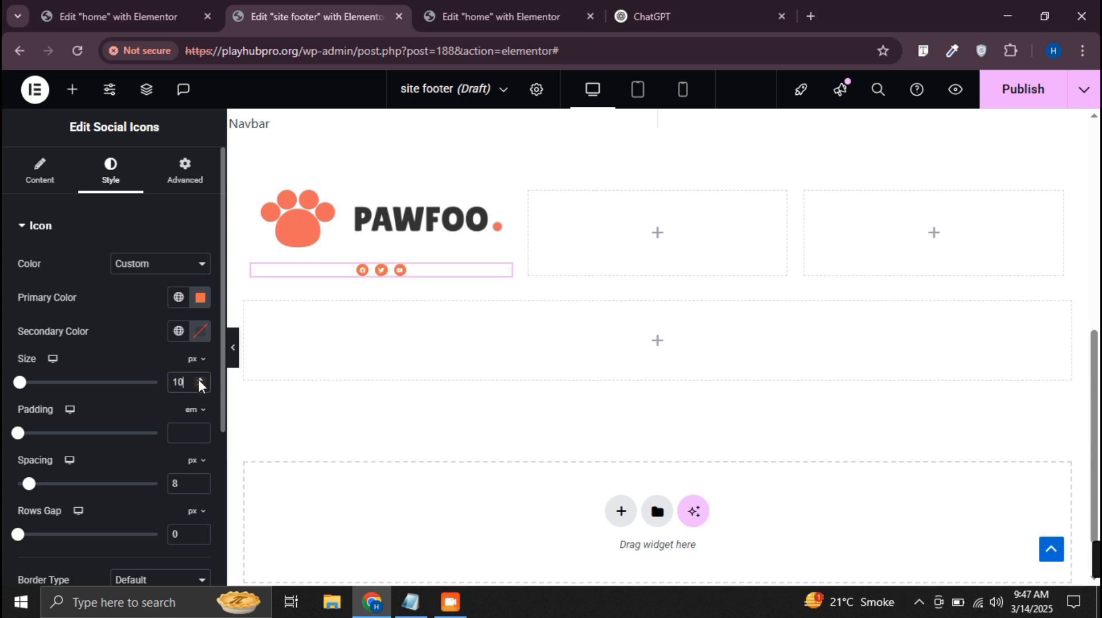
click(201, 385)
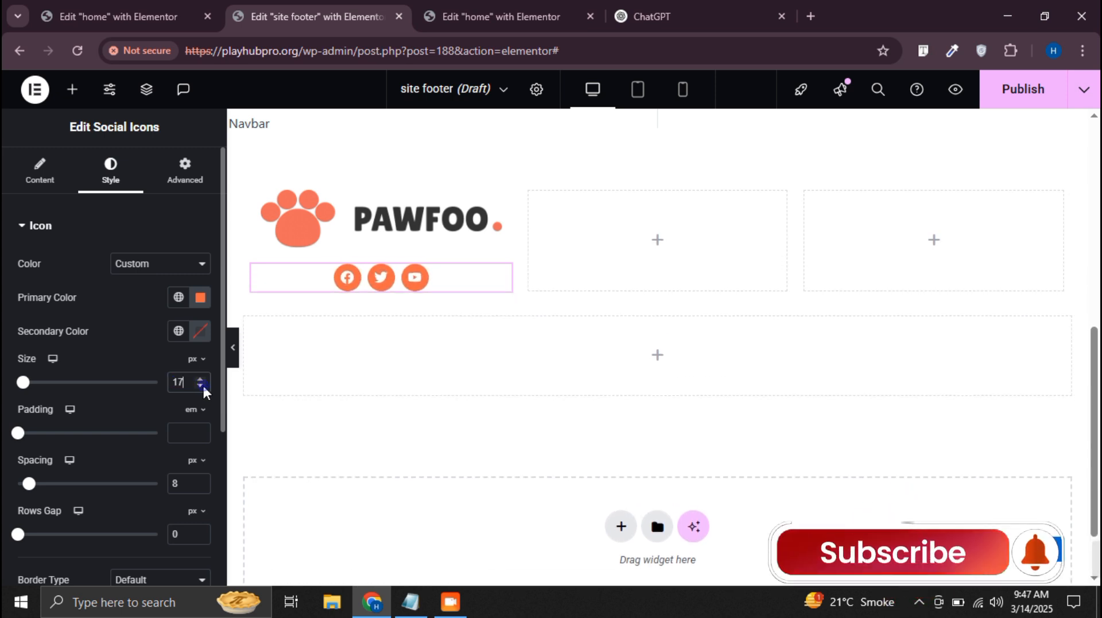
click(200, 385)
click(200, 385)
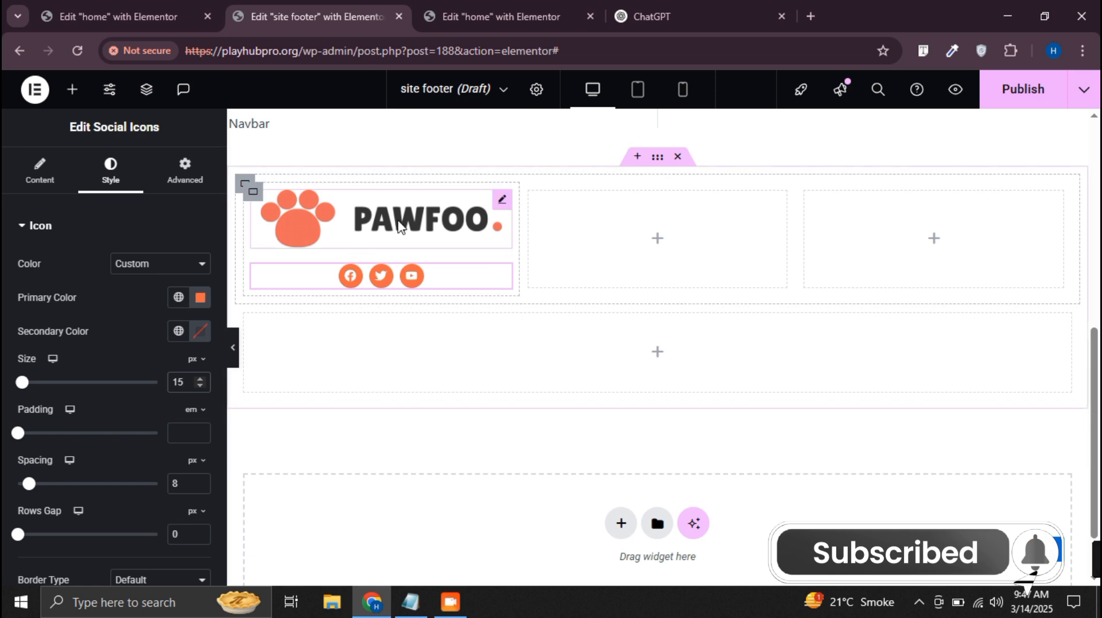
Give the footer's site logo a custom width of 50%
click(491, 206)
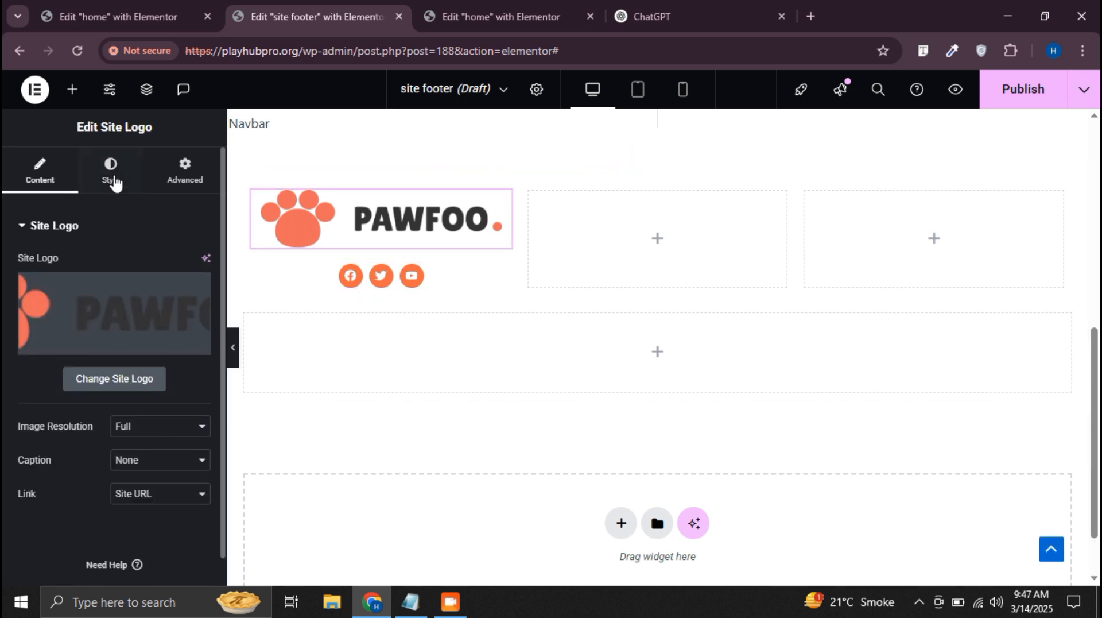
click(111, 170)
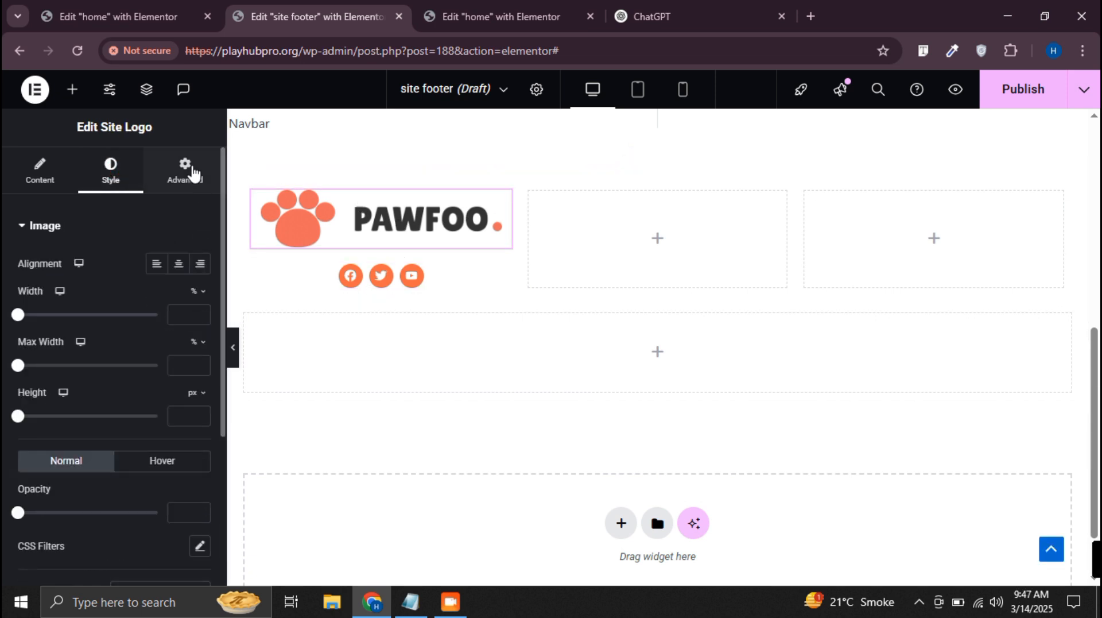
click(185, 171)
click(172, 391)
click(153, 477)
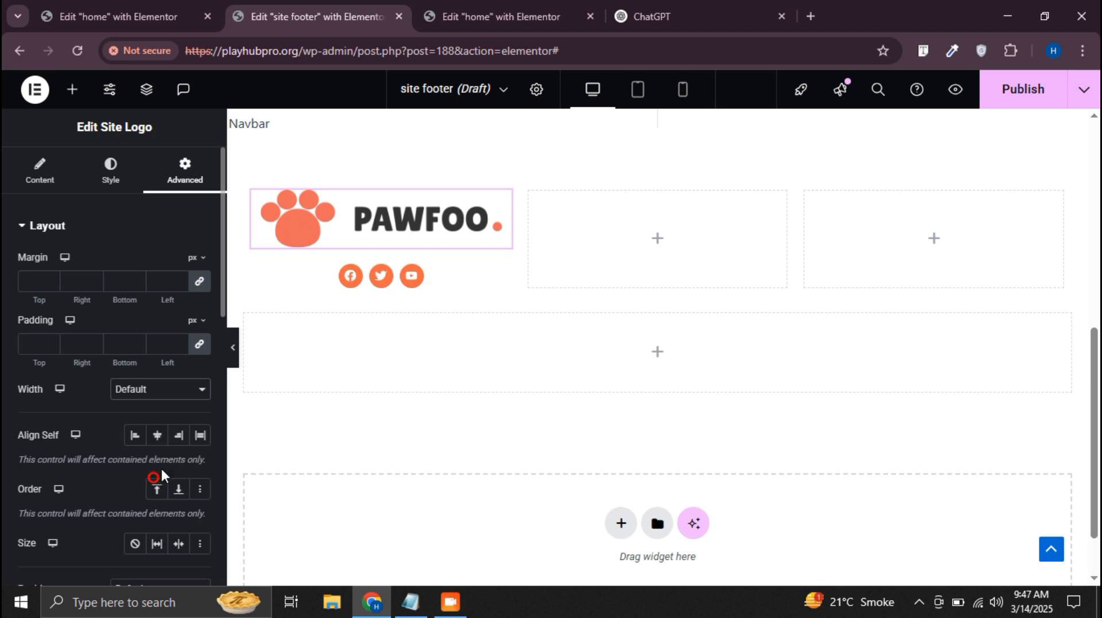
click(184, 437)
text(20)
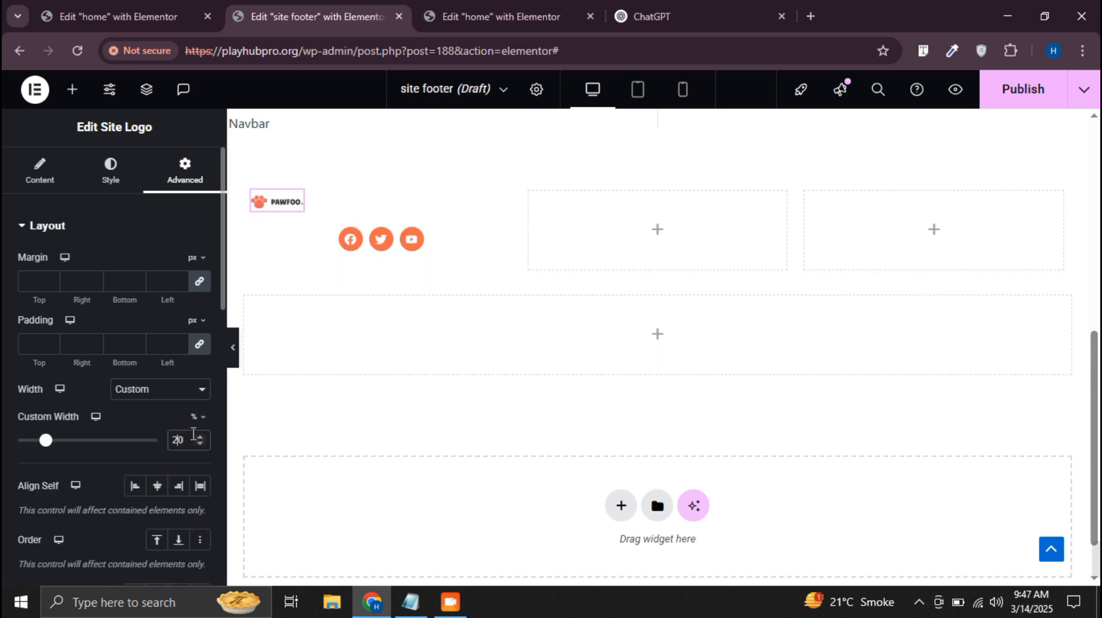
key(BackSpace)
text(5)
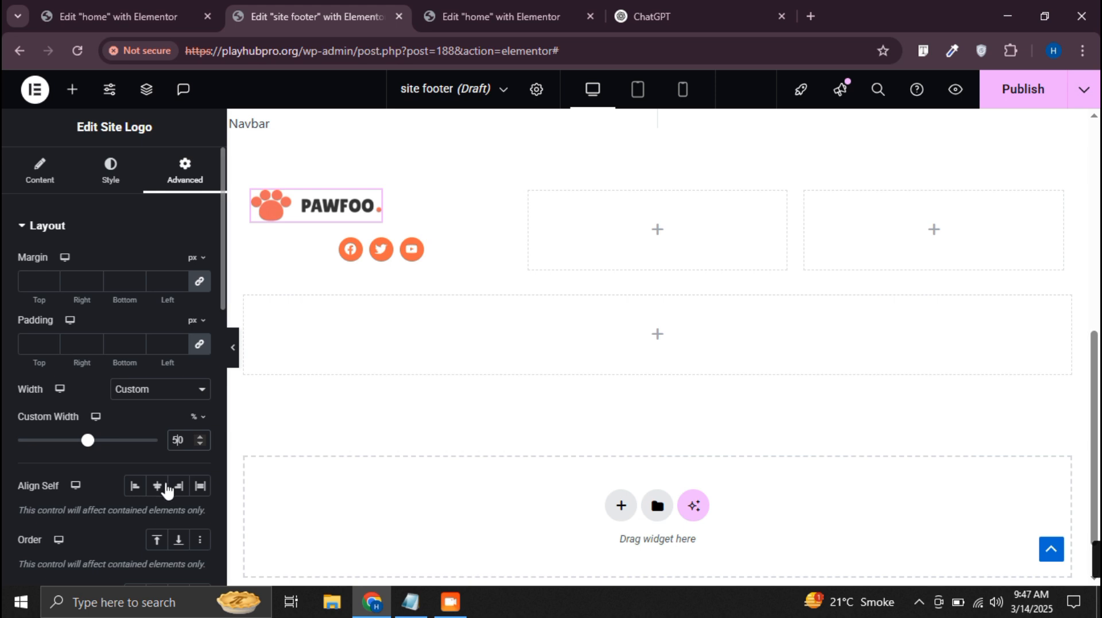
Align the site logo to the center of its column and briefly preview the footer without the editing panel
click(158, 485)
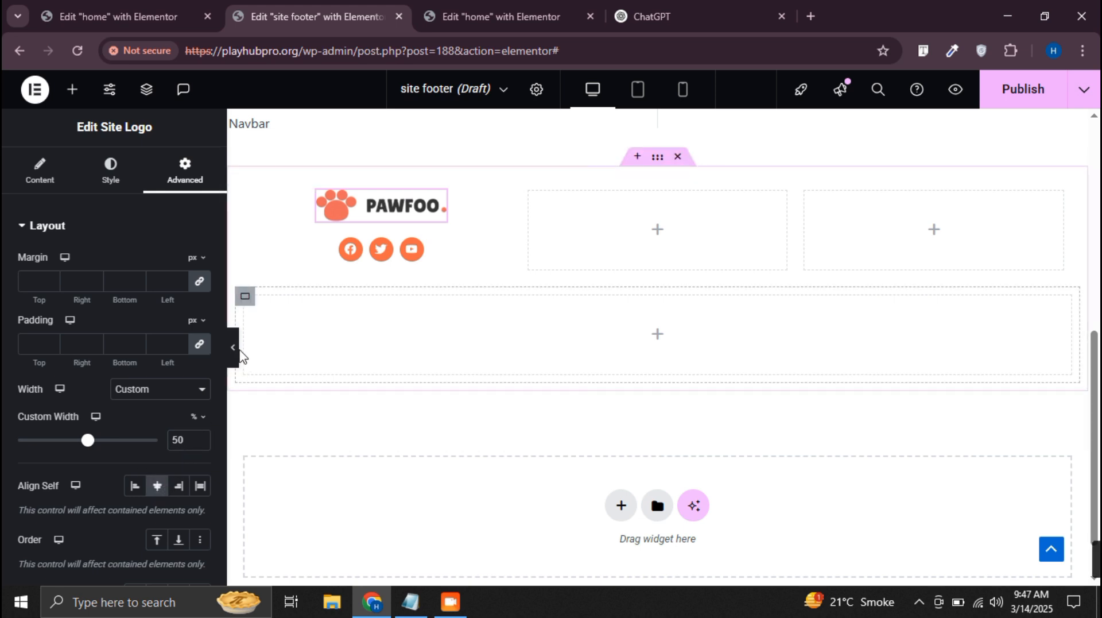
click(236, 356)
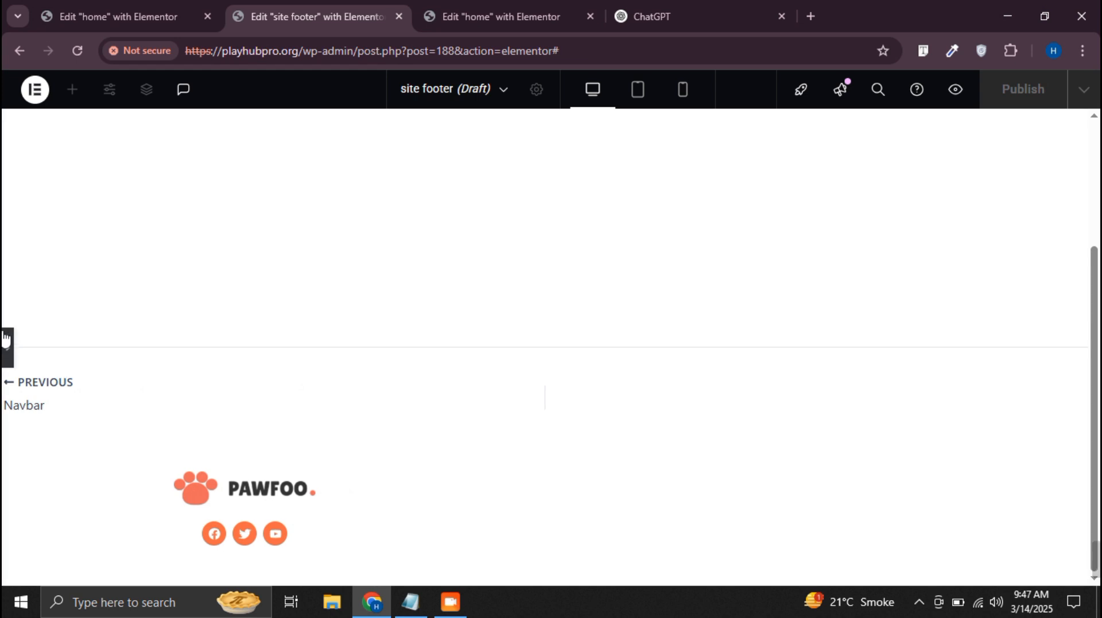
click(8, 344)
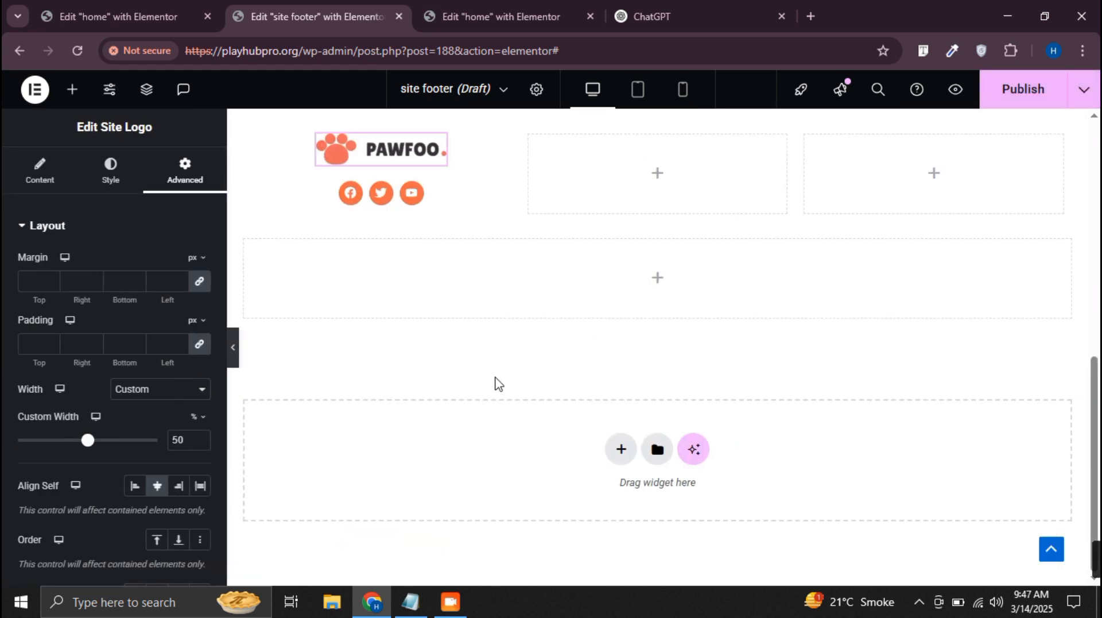
Look over the home page's sections in the other editor tab as a style reference, and return to the site footer
click(657, 173)
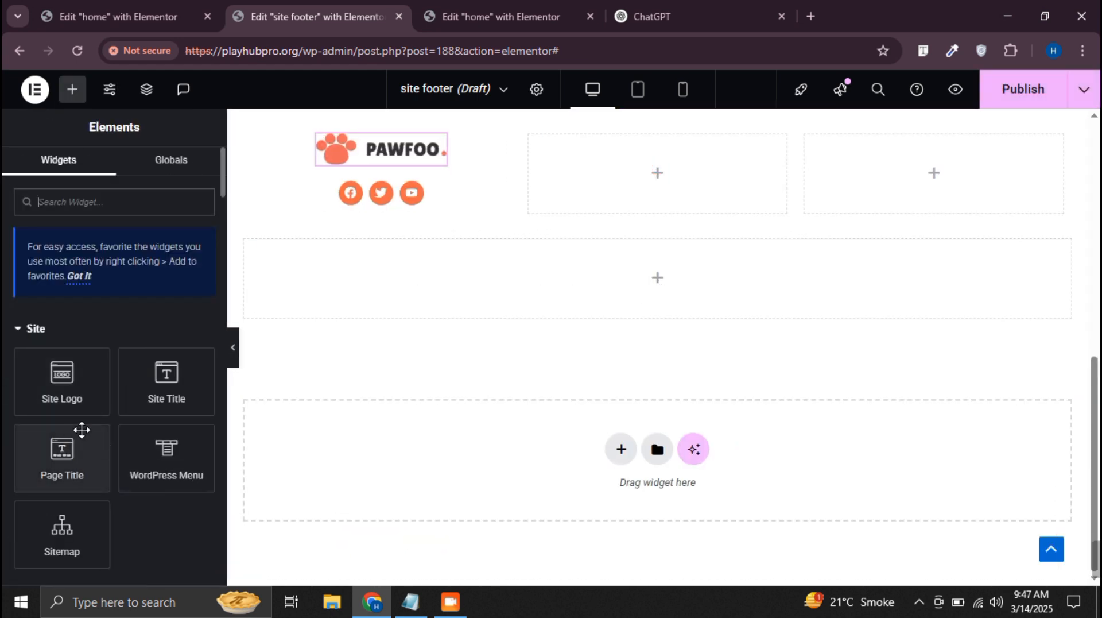
click(488, 16)
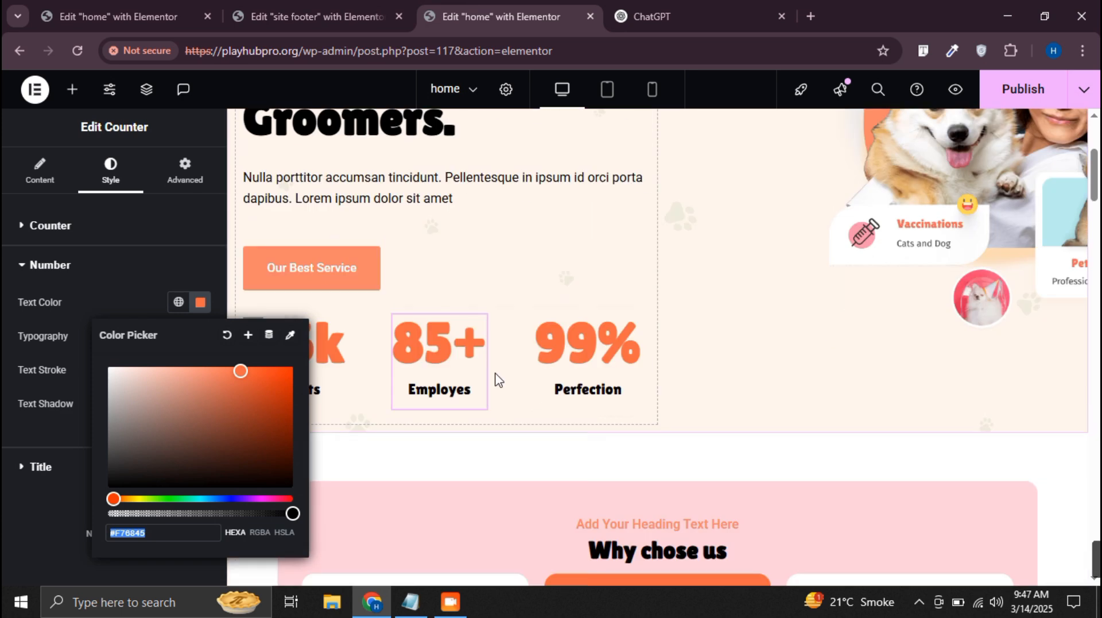
scroll(497, 379, down, 15)
scroll(423, 362, up, 2)
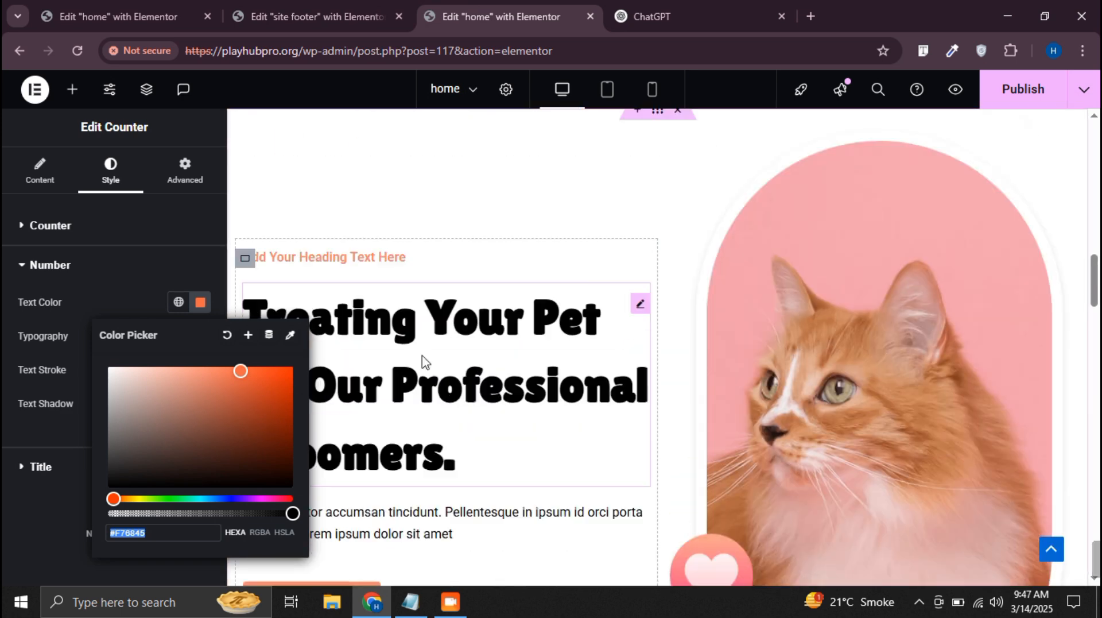
scroll(430, 280, up, 8)
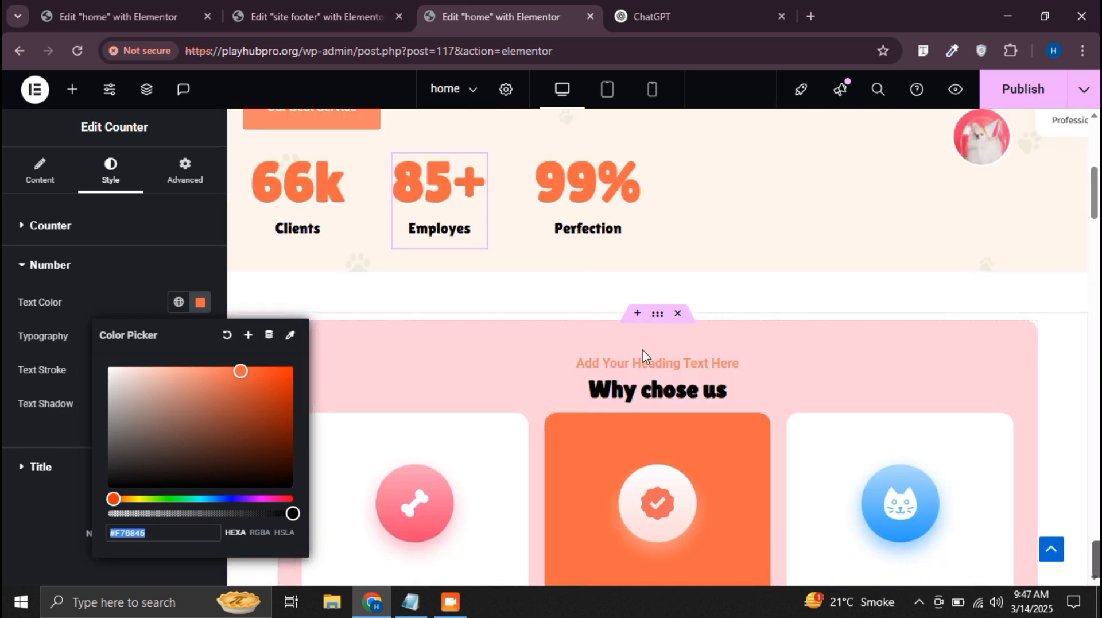
click(316, 15)
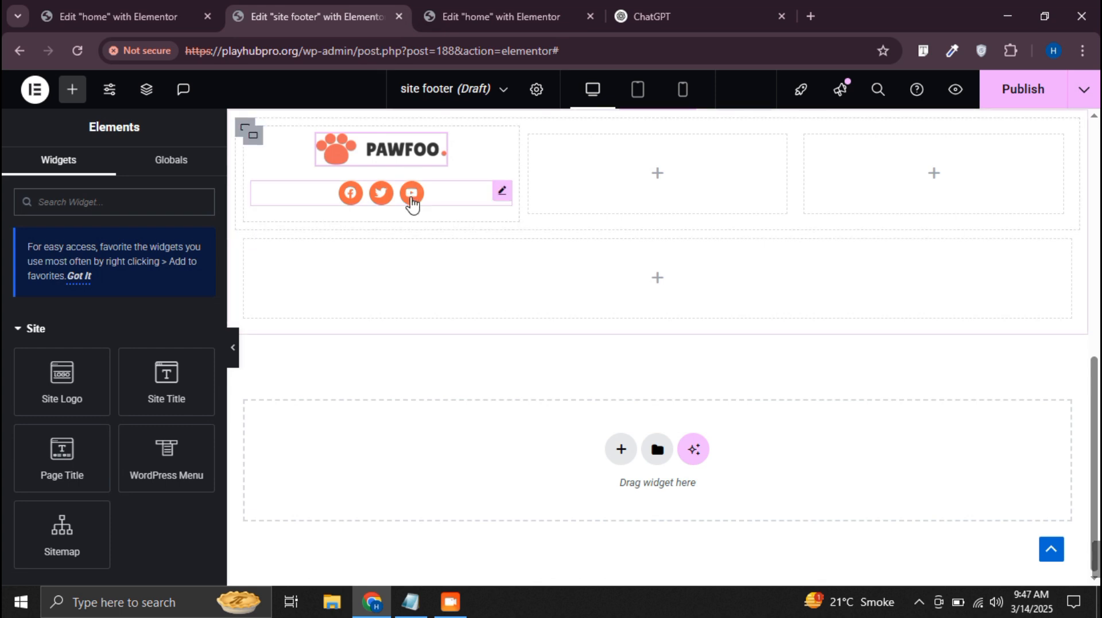
Add a heading to the footer's empty middle column and title it "Working Hours"
scroll(412, 201, up, 3)
scroll(86, 402, down, 4)
drag(103, 521, 669, 313)
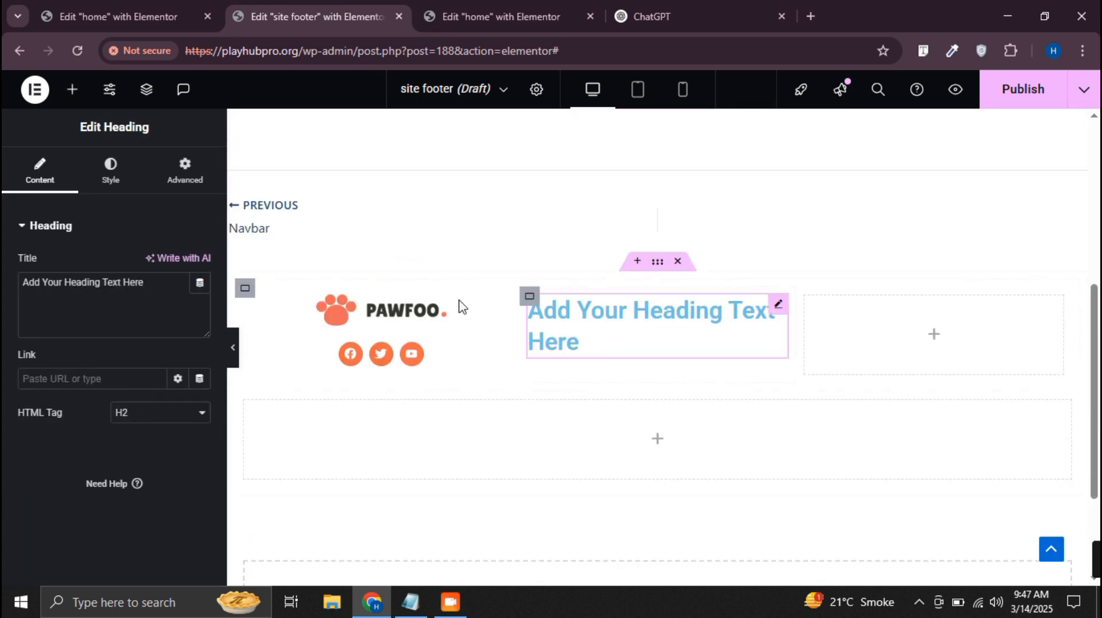
triple_click(128, 295)
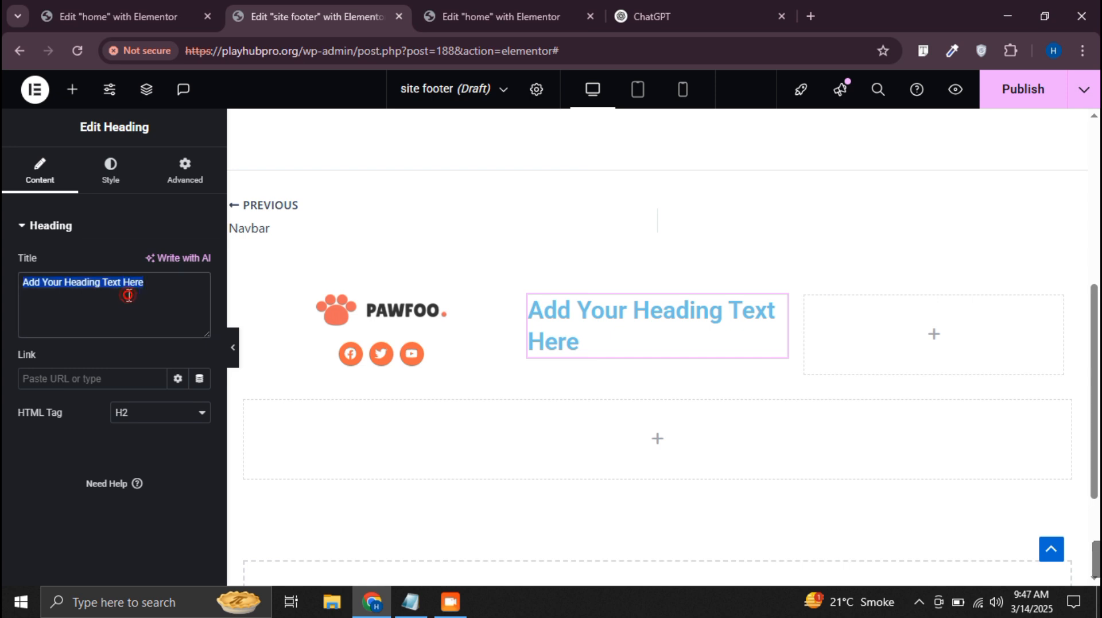
text(Working Hours)
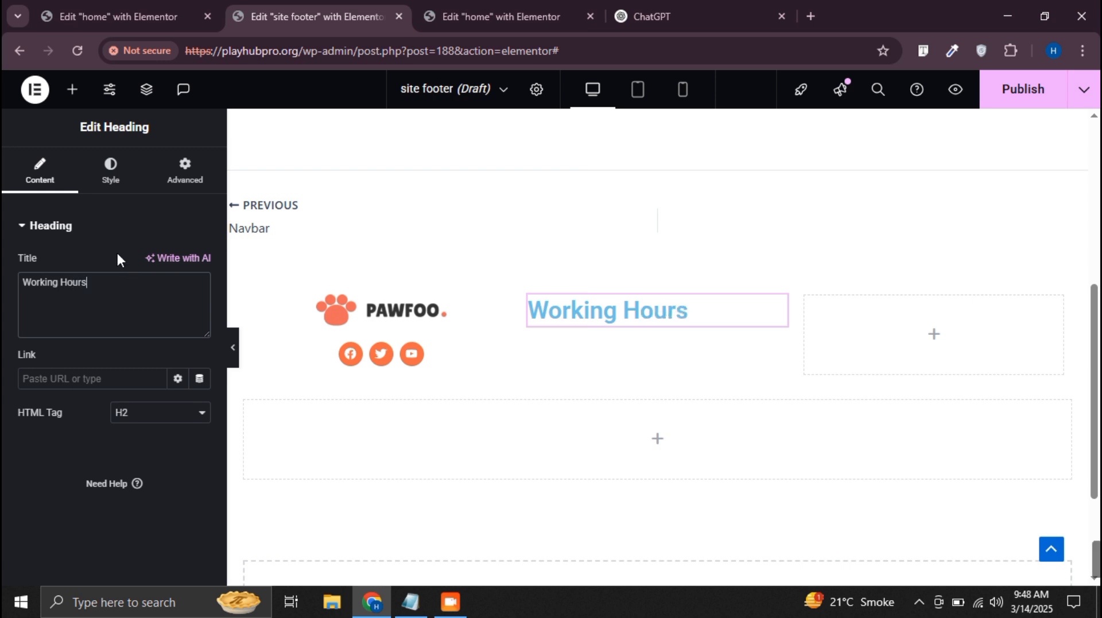
Center the "Working Hours" heading and paste the copied orange as its text color
click(109, 167)
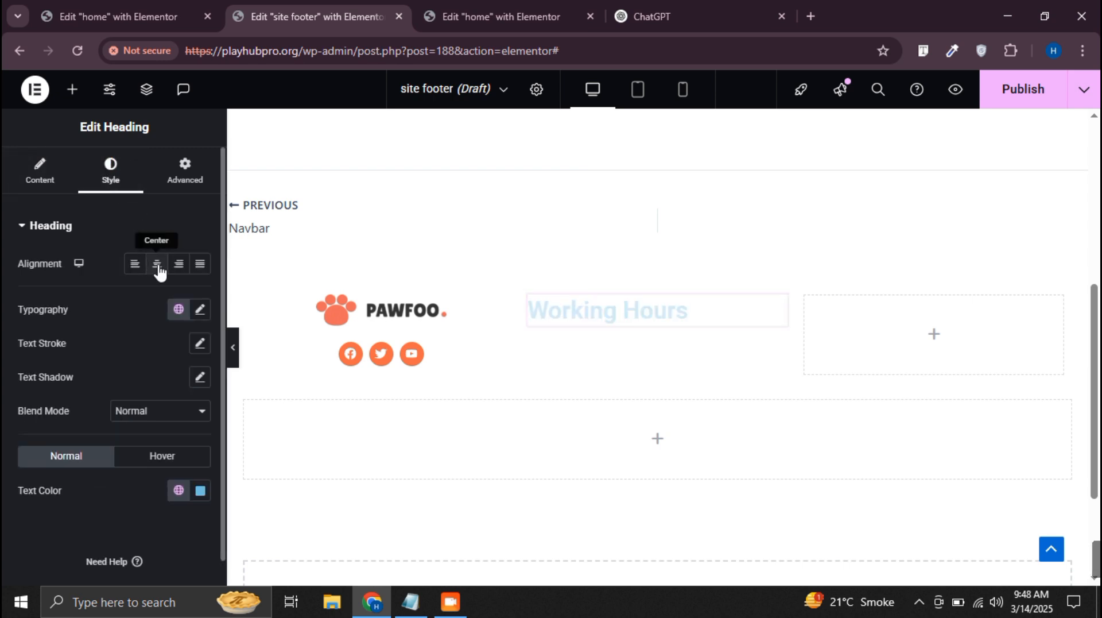
click(157, 264)
click(200, 491)
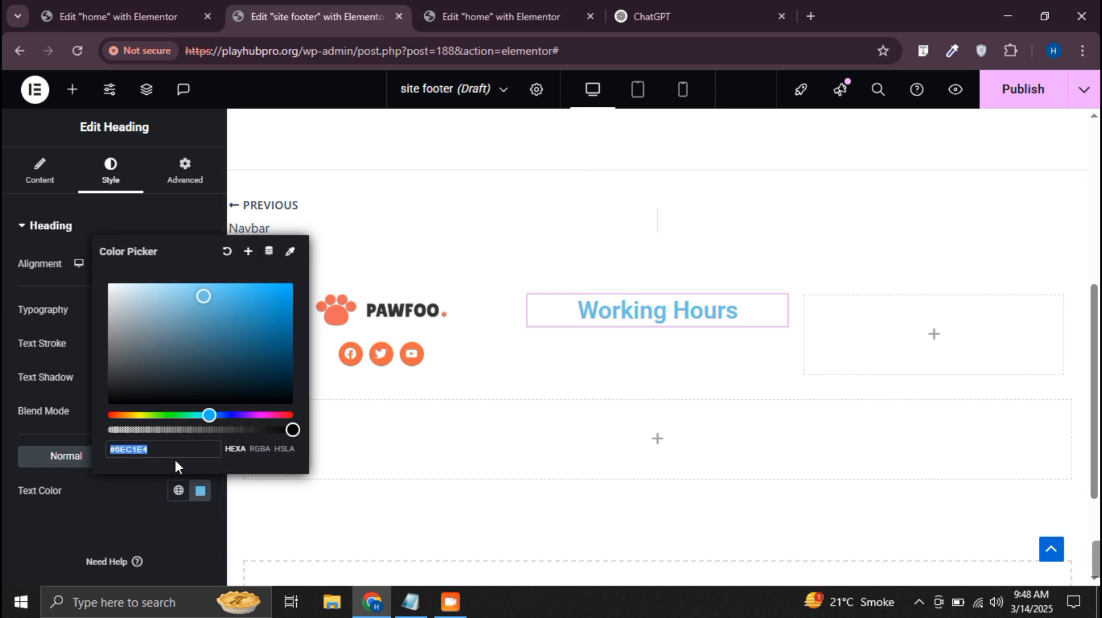
text(#F76845)
click(3, 441)
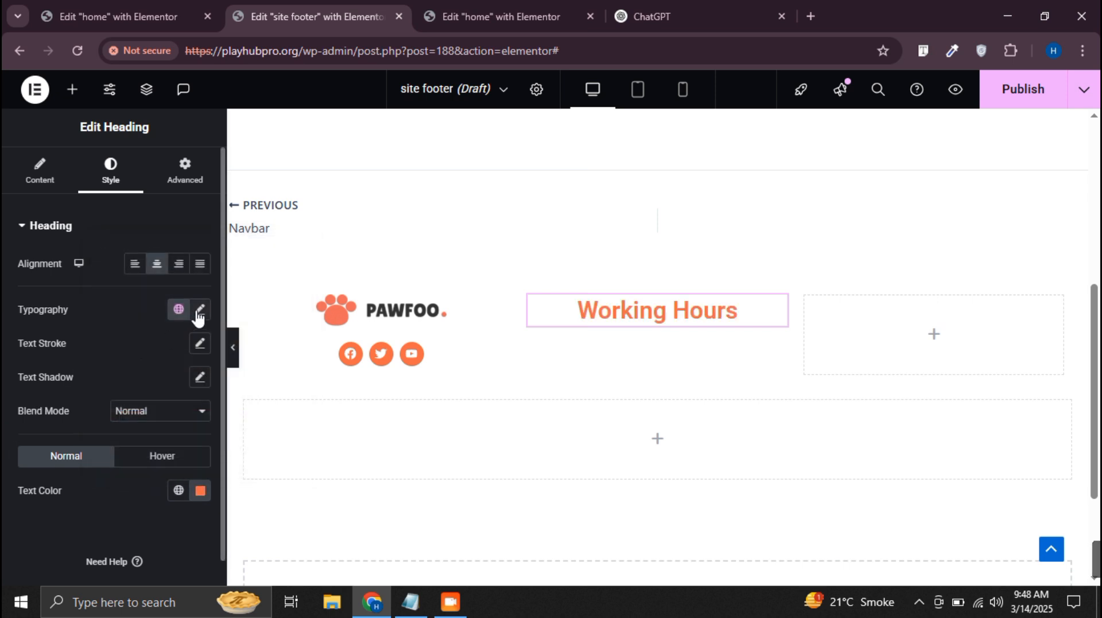
Check the font of the home page's "Why chose us" heading and set the footer's "Working Hours" heading to Lilita One
click(517, 16)
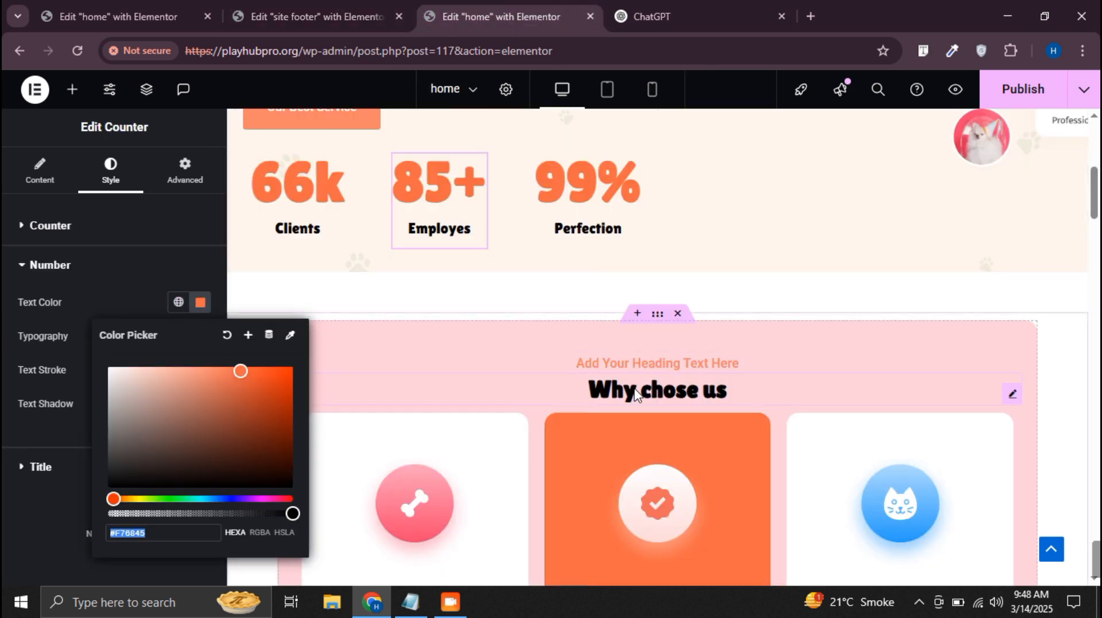
click(492, 382)
click(111, 166)
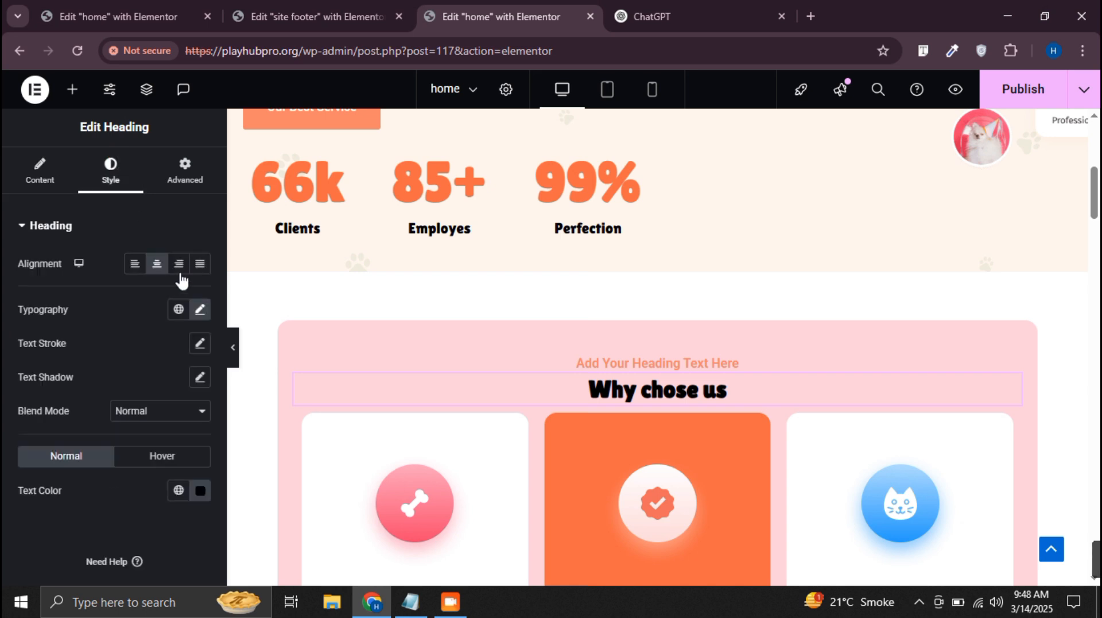
click(201, 311)
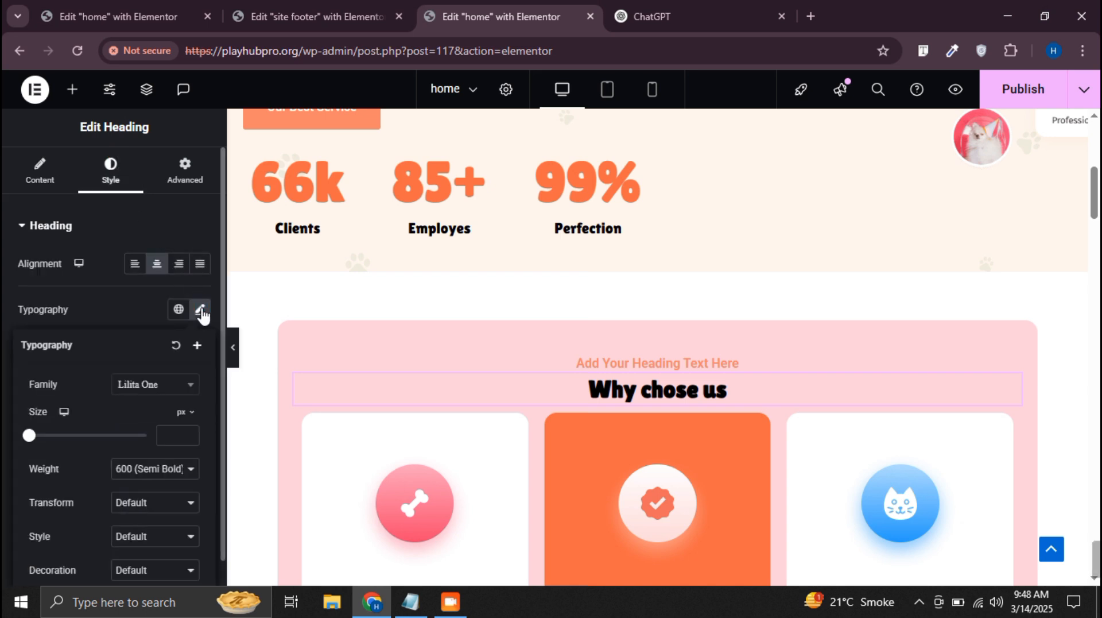
click(274, 8)
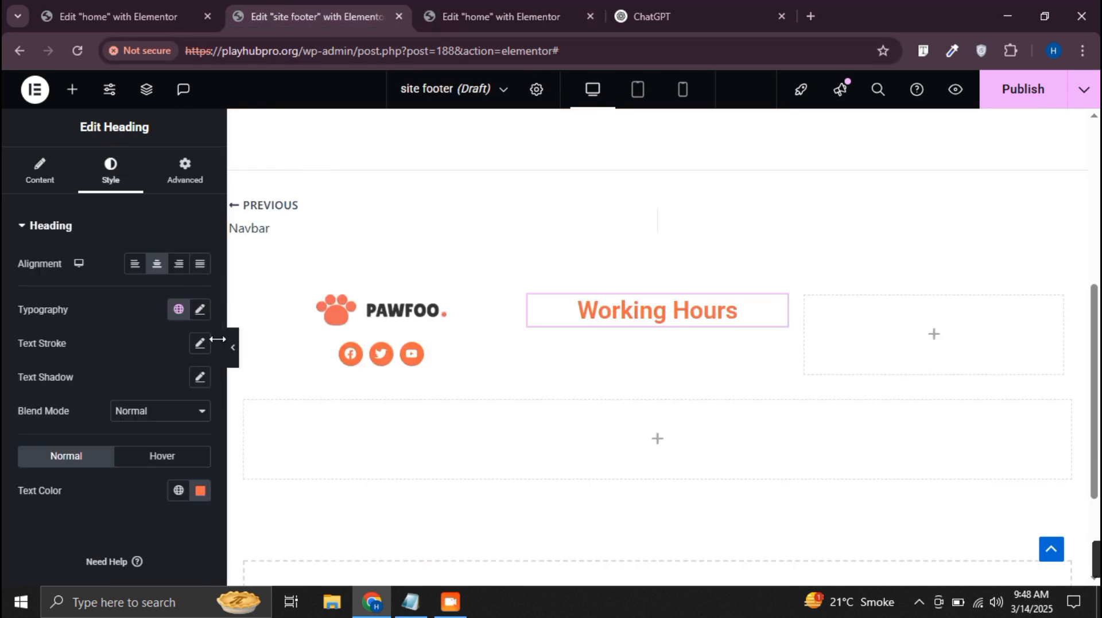
click(200, 309)
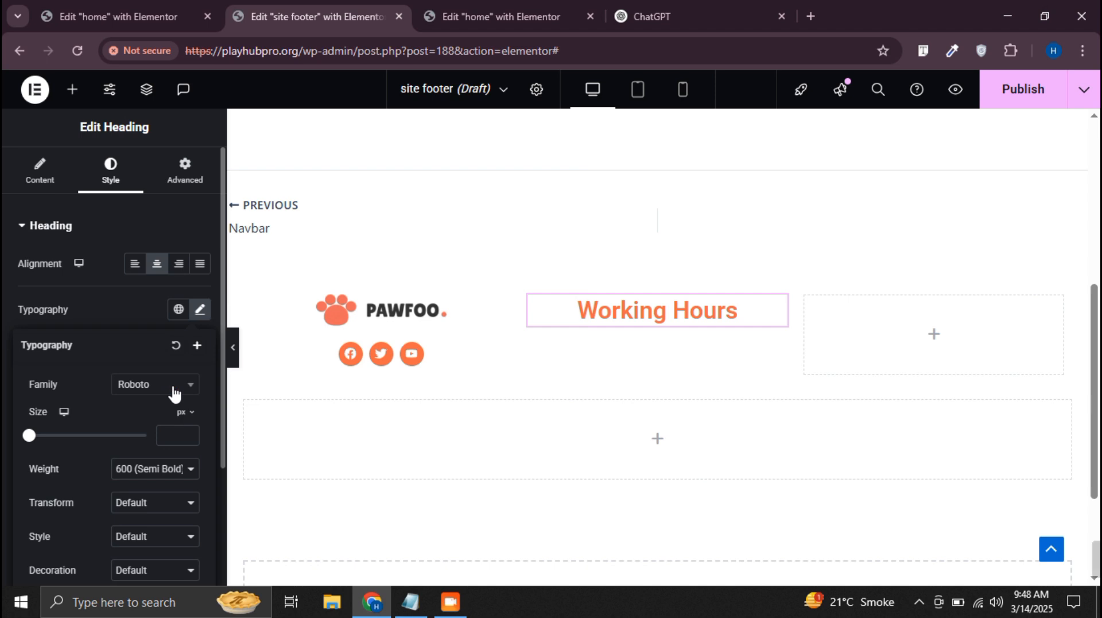
click(174, 394)
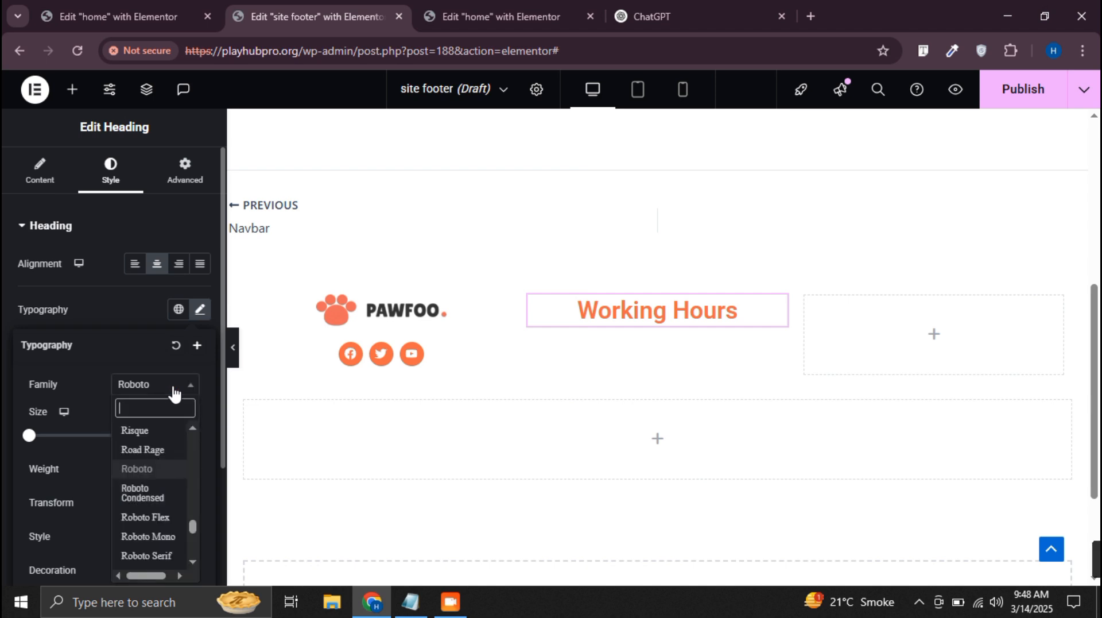
text(lili)
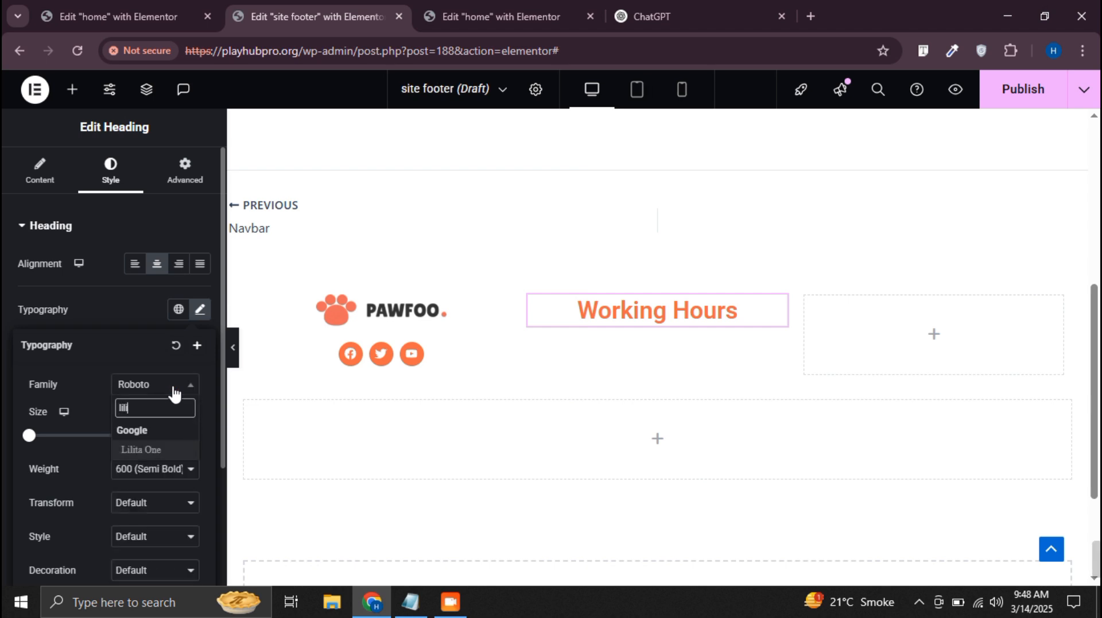
click(172, 449)
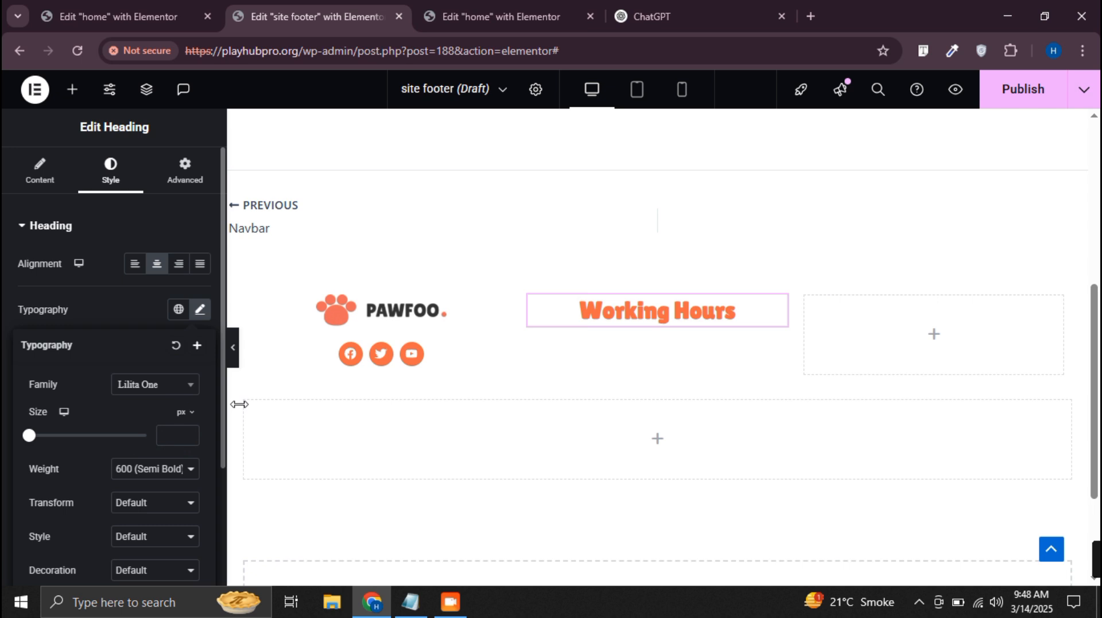
Copy the "Working Hours" heading into the footer's third column and retitle the copy "contact"
right_click(702, 304)
click(794, 305)
right_click(863, 322)
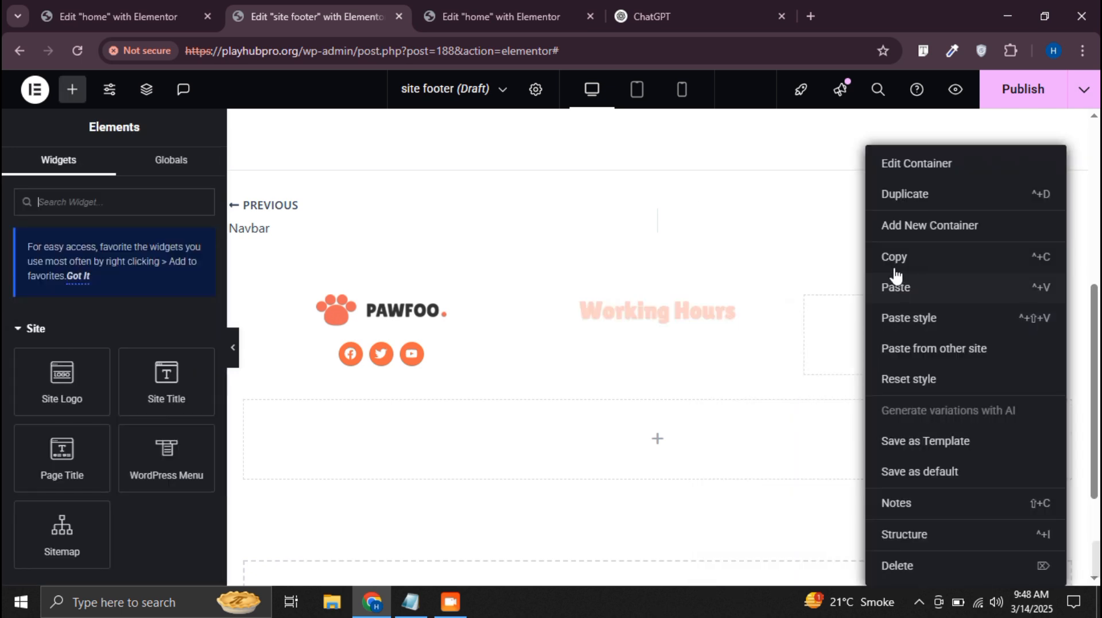
click(900, 283)
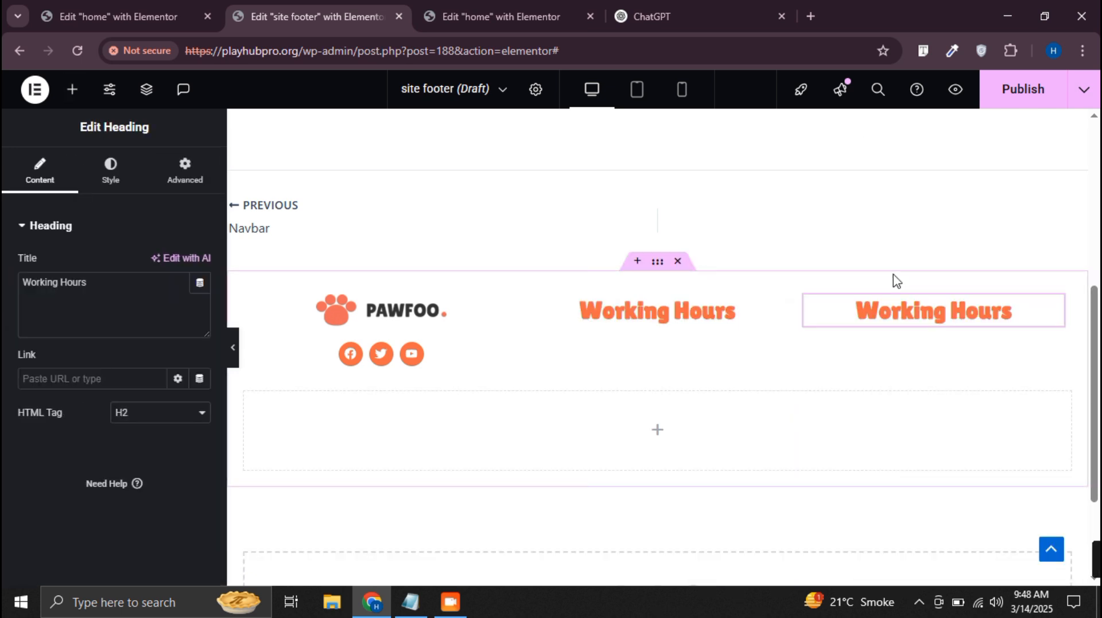
triple_click(62, 306)
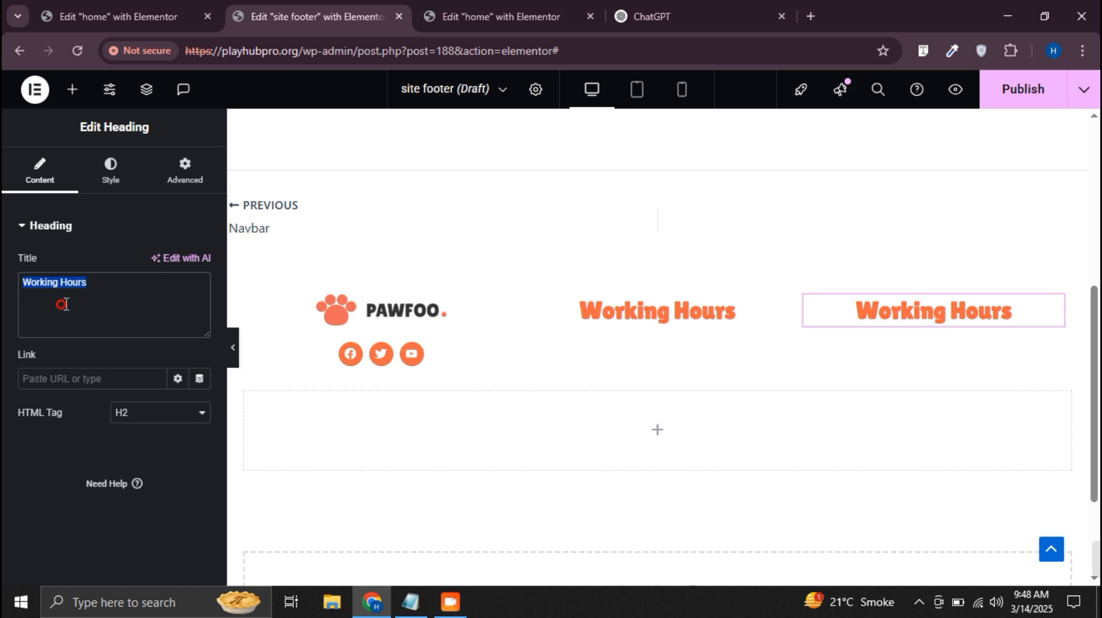
text(contac)
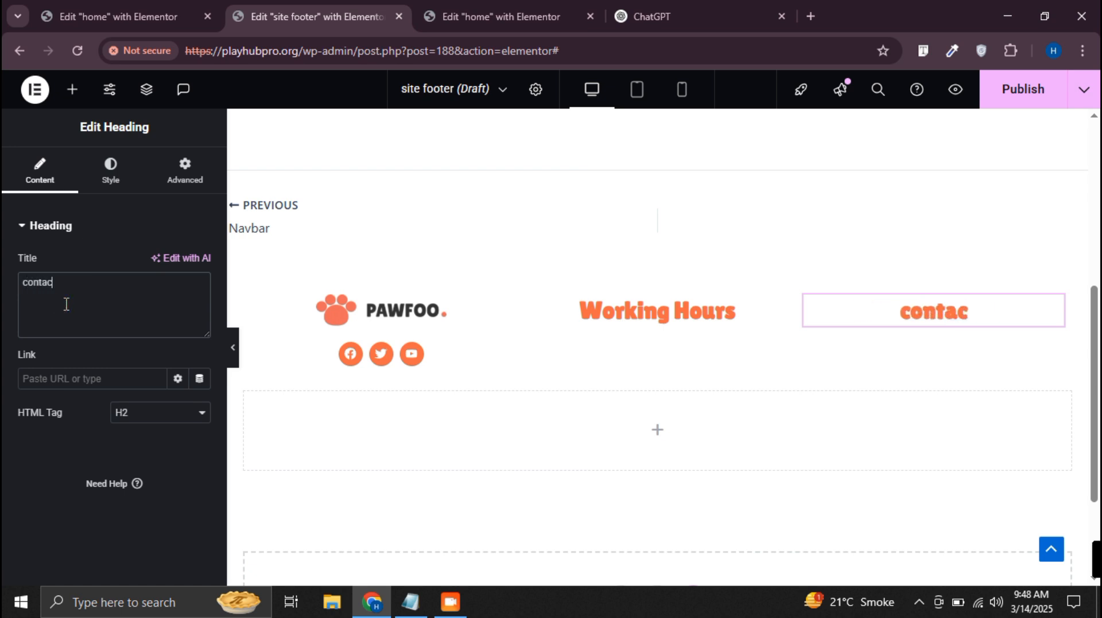
text(t)
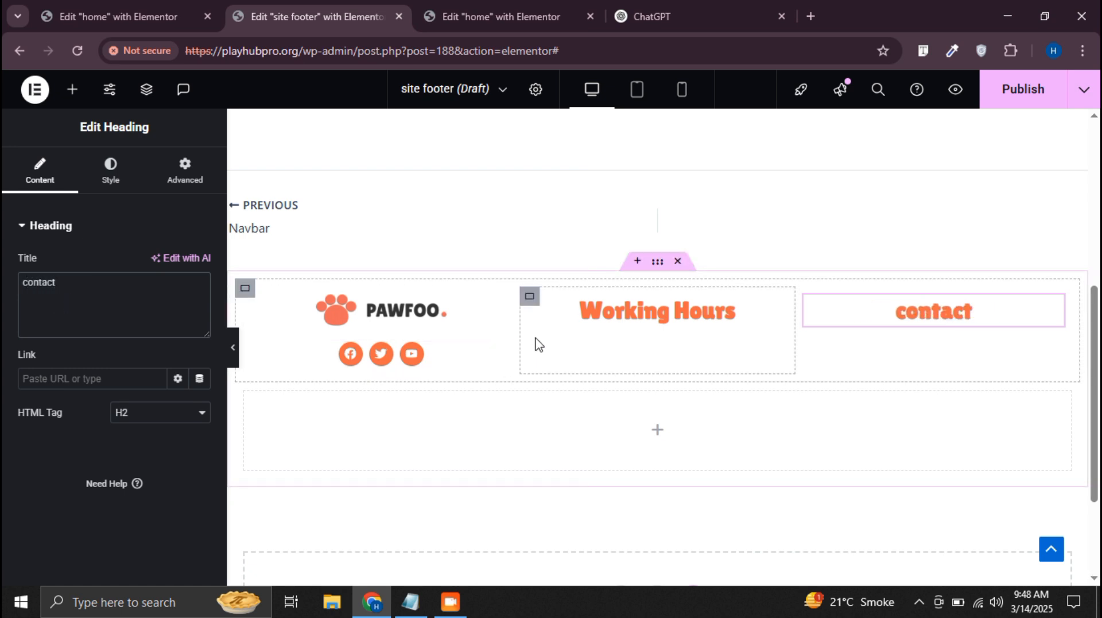
Add a second heading below "Working Hours" and set its HTML tag to p
click(72, 89)
scroll(78, 457, down, 4)
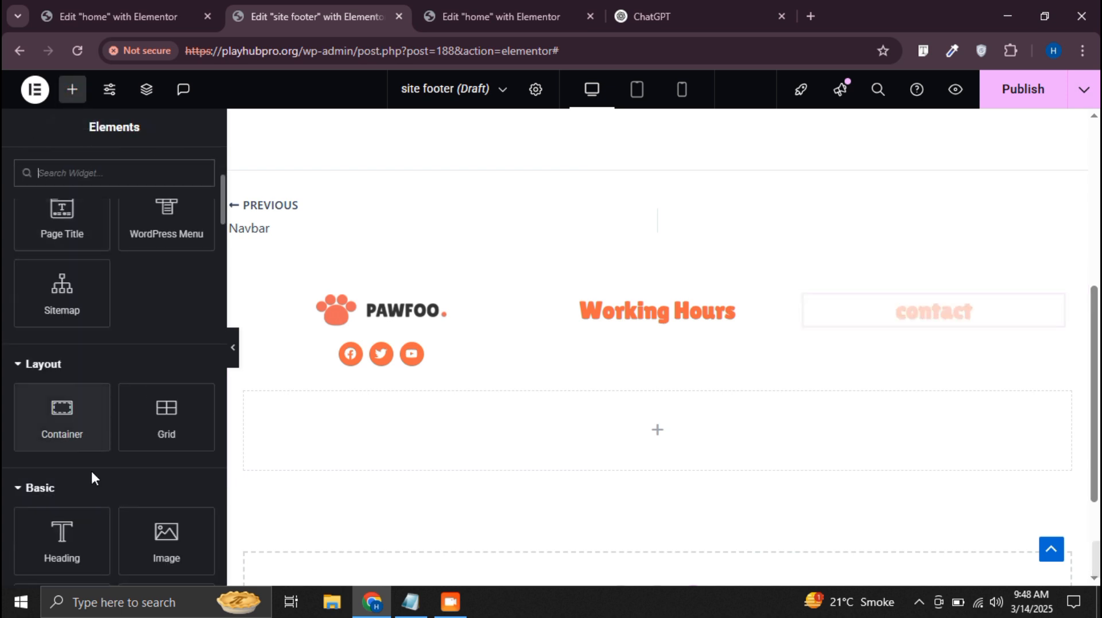
drag(62, 536, 660, 322)
click(152, 424)
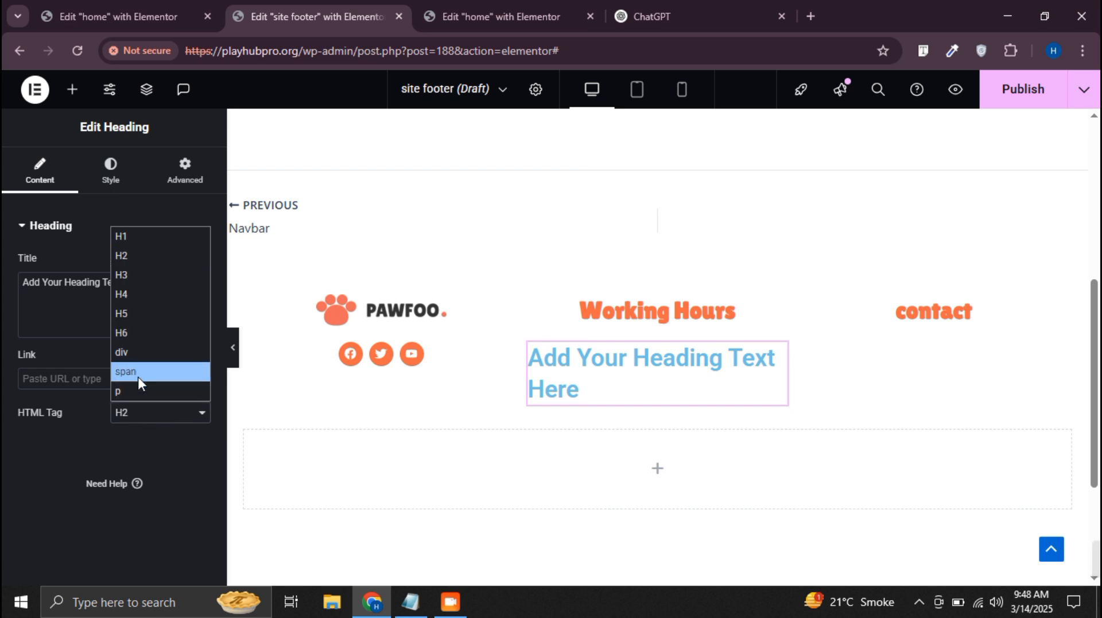
click(141, 392)
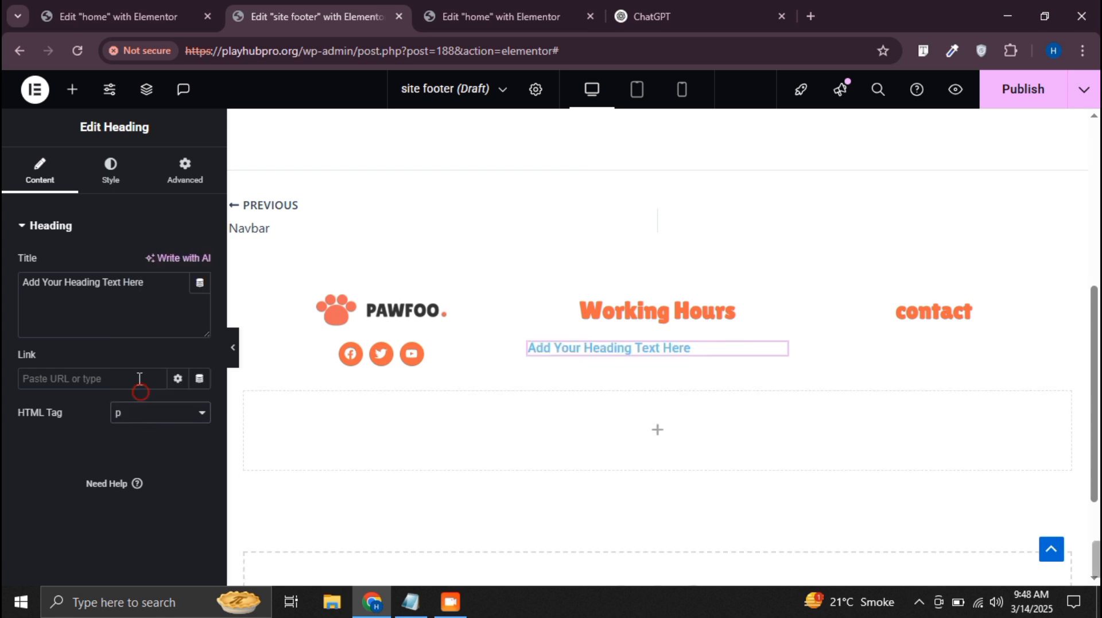
Copy the line "Tue-Fri : 8am - 4pm" from the Notepad notes into the new heading's title
click(410, 601)
click(646, 197)
drag(590, 196, 487, 197)
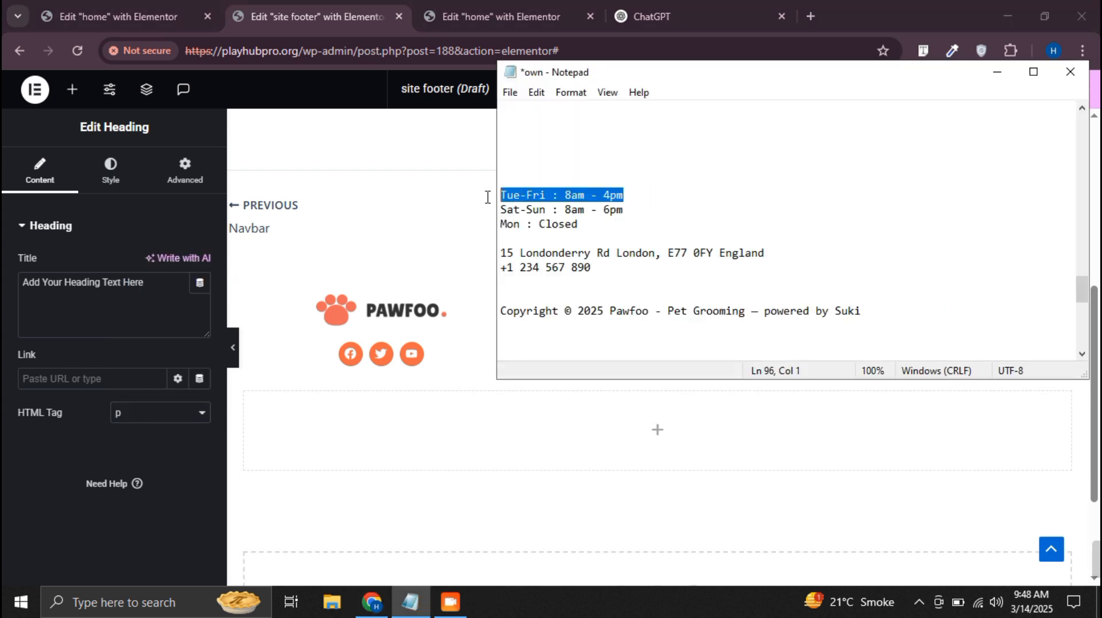
key(ctrl+c)
click(153, 290)
key(ctrl+v)
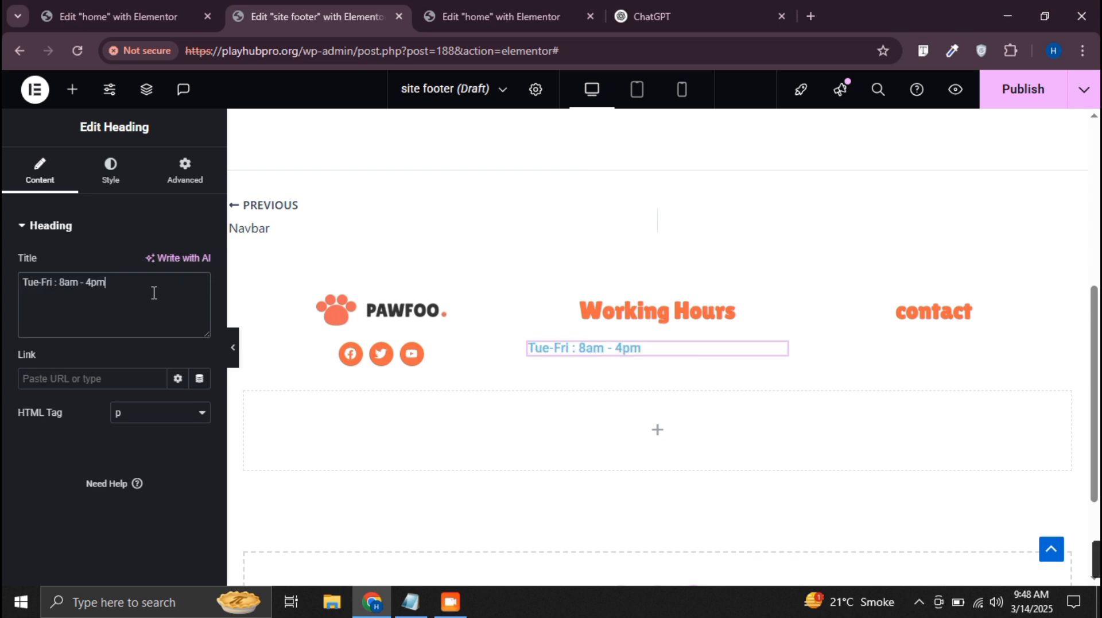
Center the "Tue-Fri : 8am - 4pm" line and set its font family to Lilita One
click(107, 171)
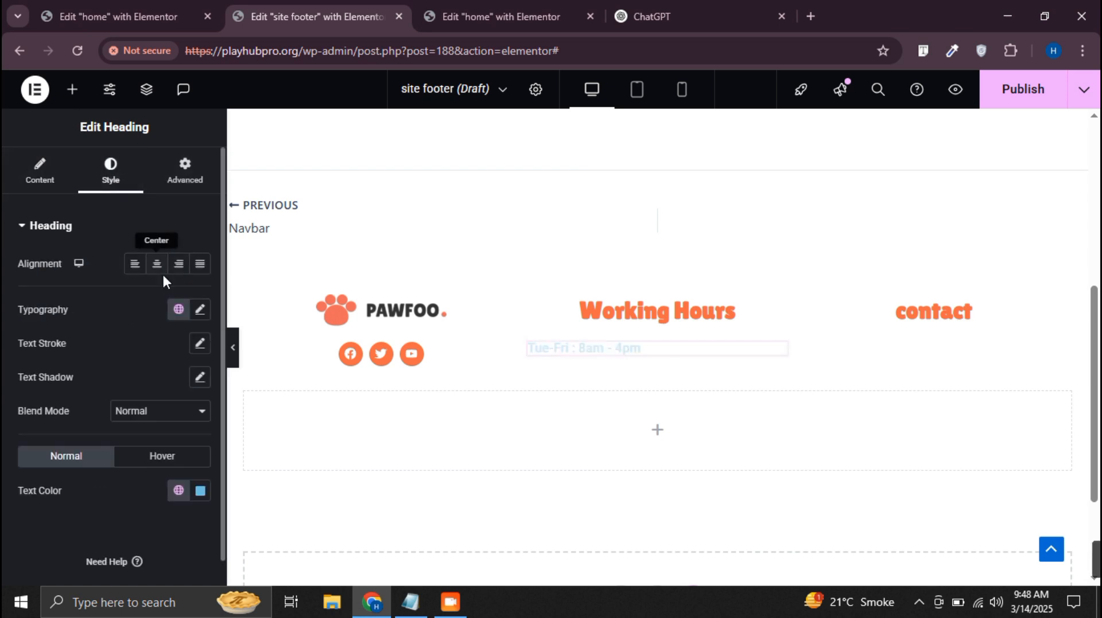
click(157, 270)
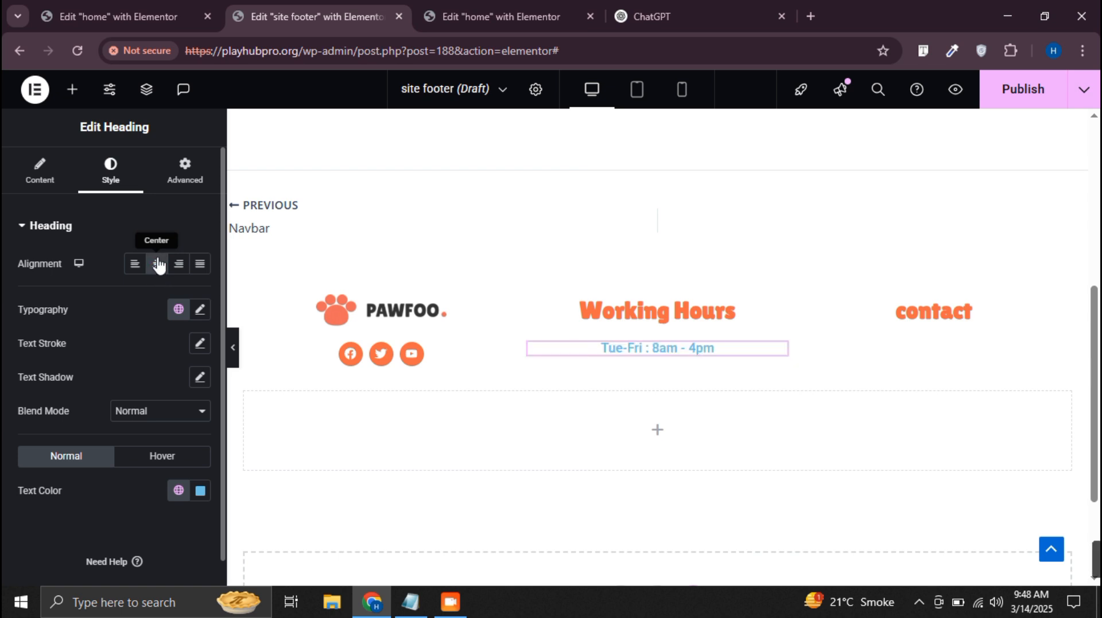
click(199, 310)
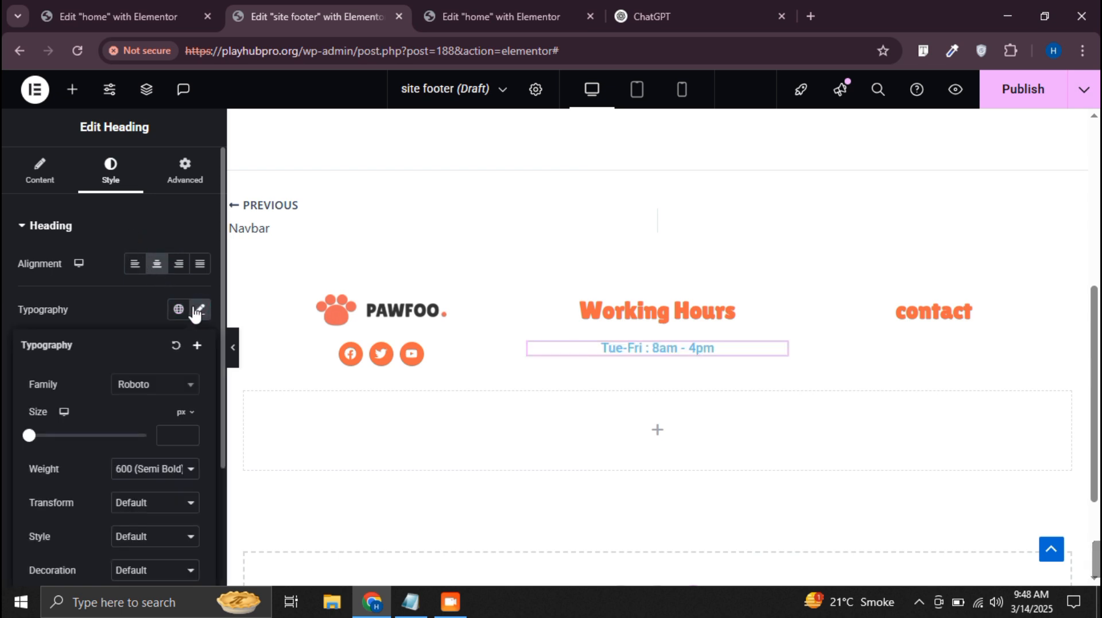
click(166, 383)
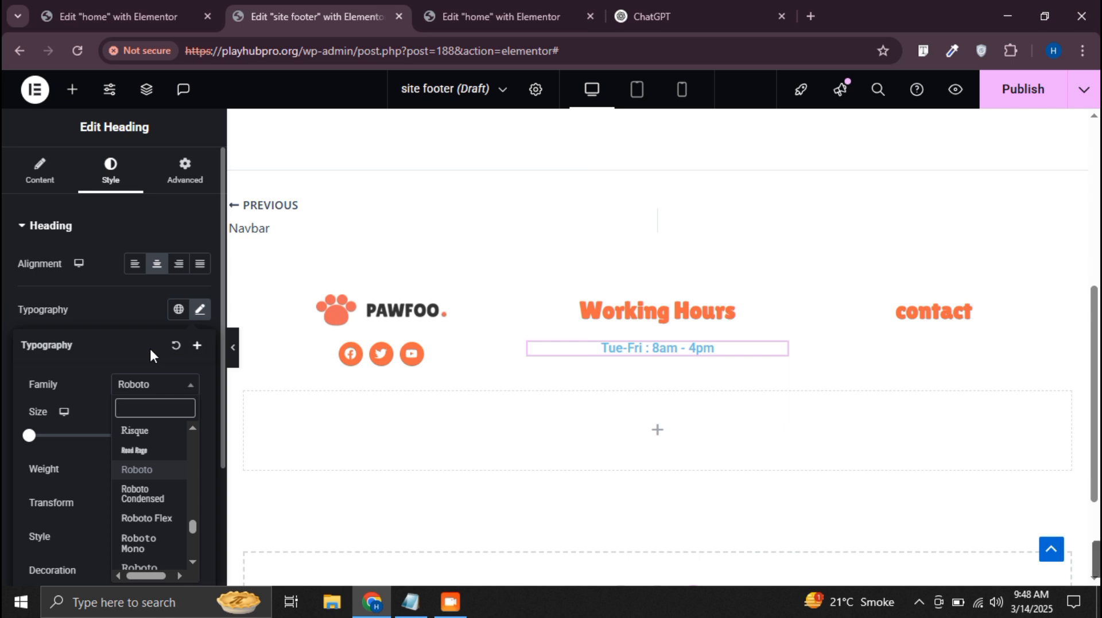
text(lil)
click(167, 447)
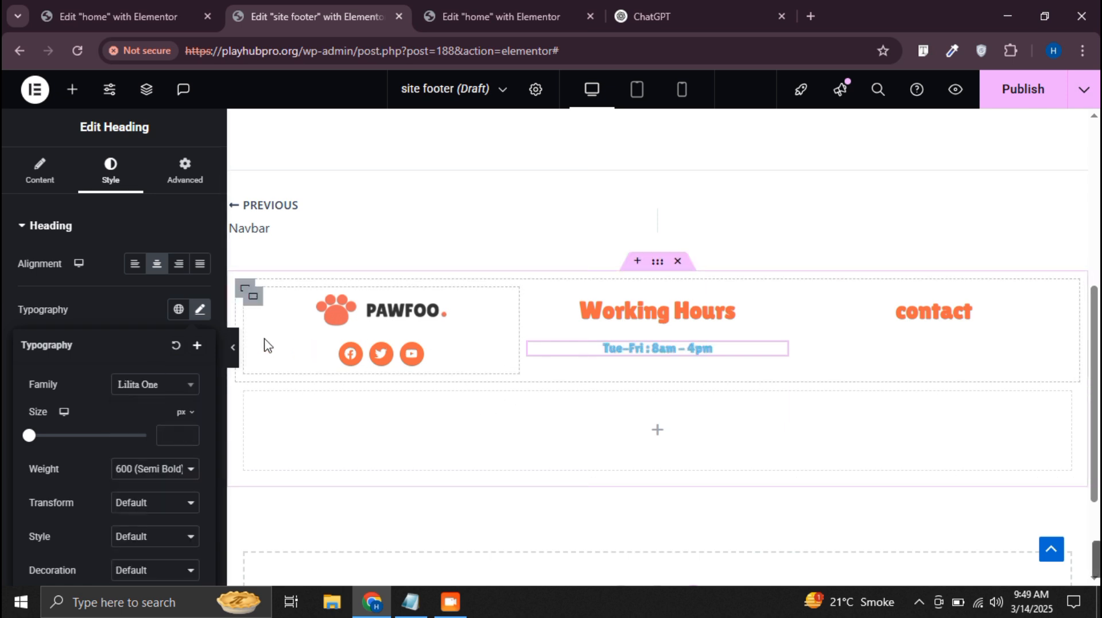
click(176, 385)
click(179, 389)
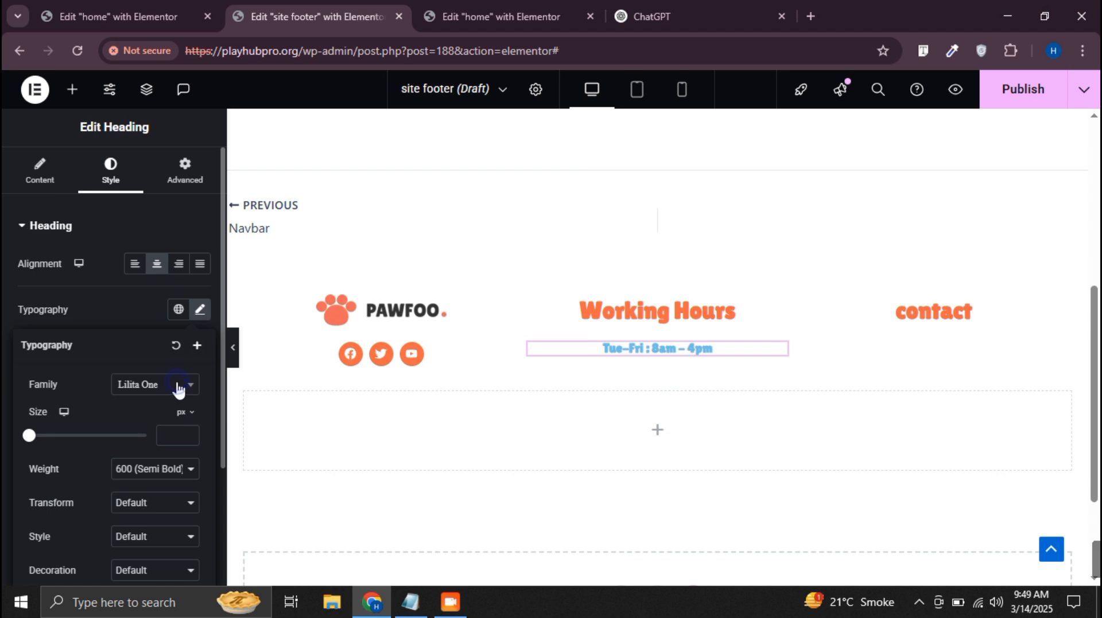
Set the "Tue-Fri : 8am - 4pm" line's font family to Roboto and its text color to black (#000000)
click(177, 388)
text(rob)
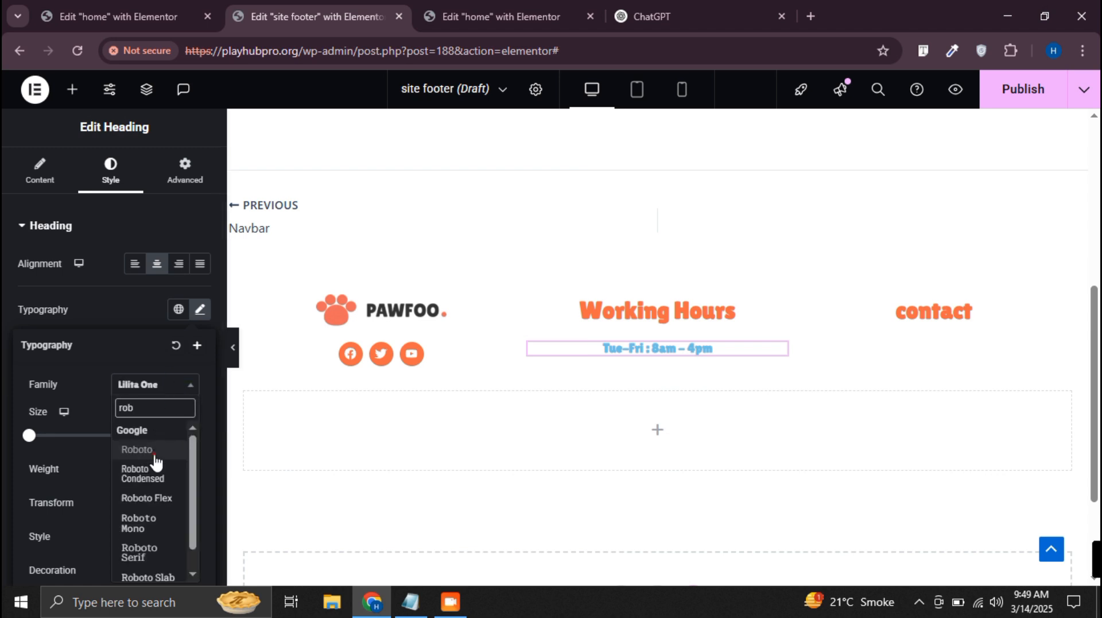
click(152, 453)
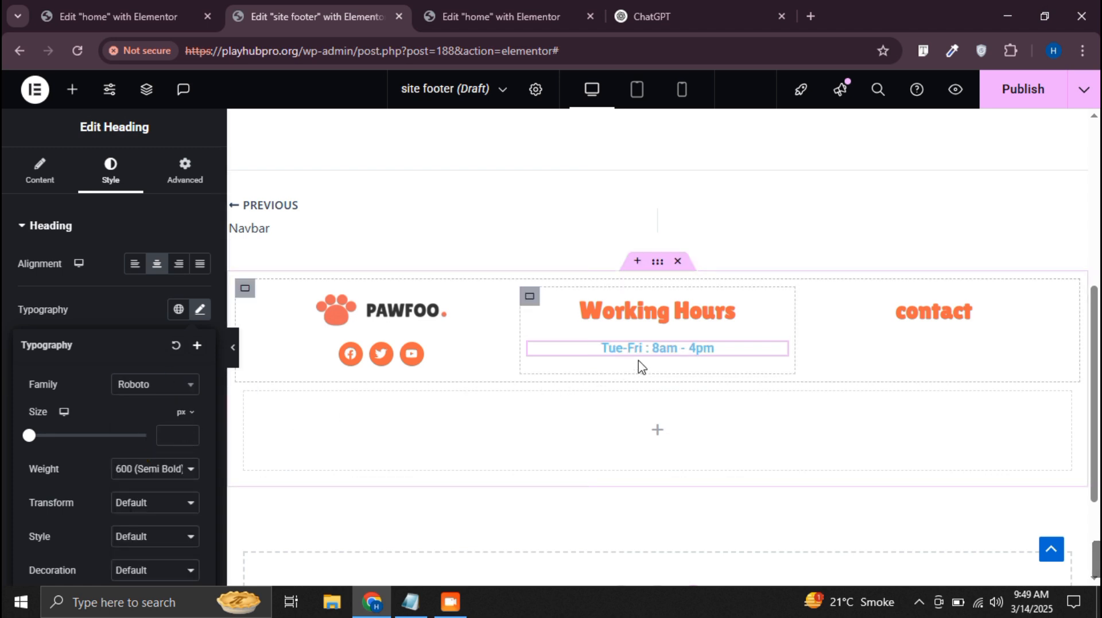
click(197, 316)
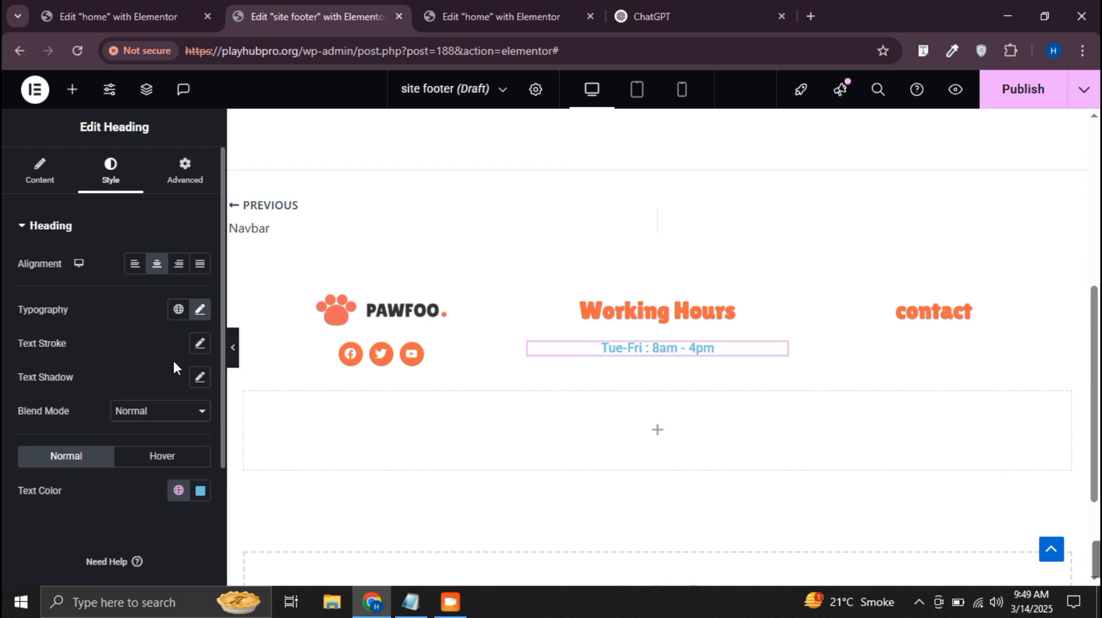
click(201, 492)
drag(155, 352, 77, 434)
click(79, 431)
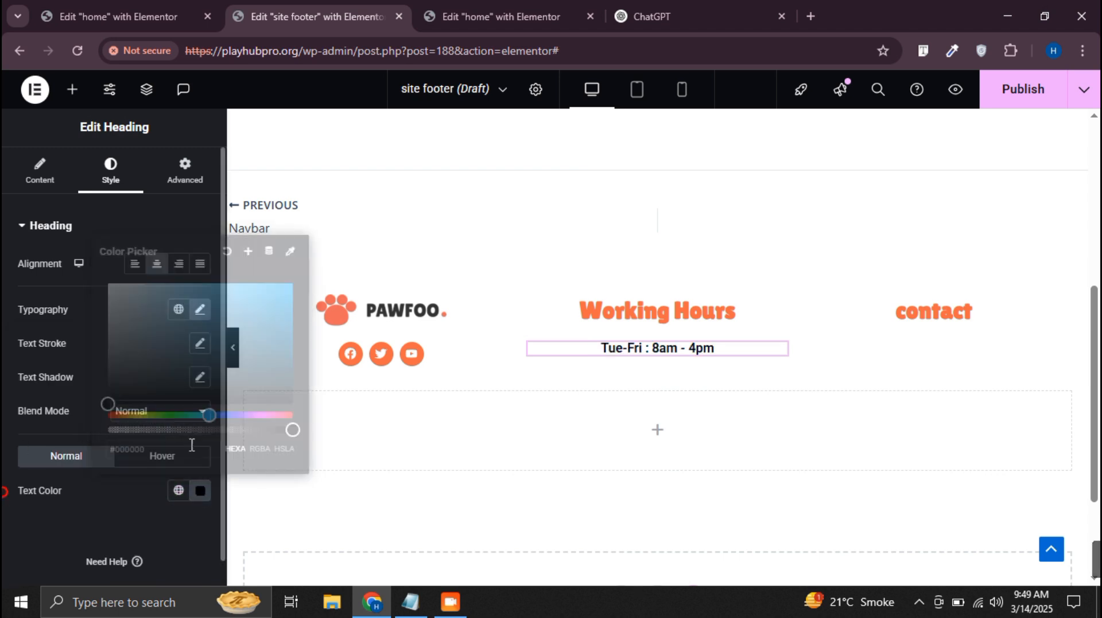
Duplicate the "Tue-Fri : 8am - 4pm" line and replace the copy's title with "Sat-Sun : 8am - 6pm" from the Notepad notes
right_click(650, 348)
click(683, 258)
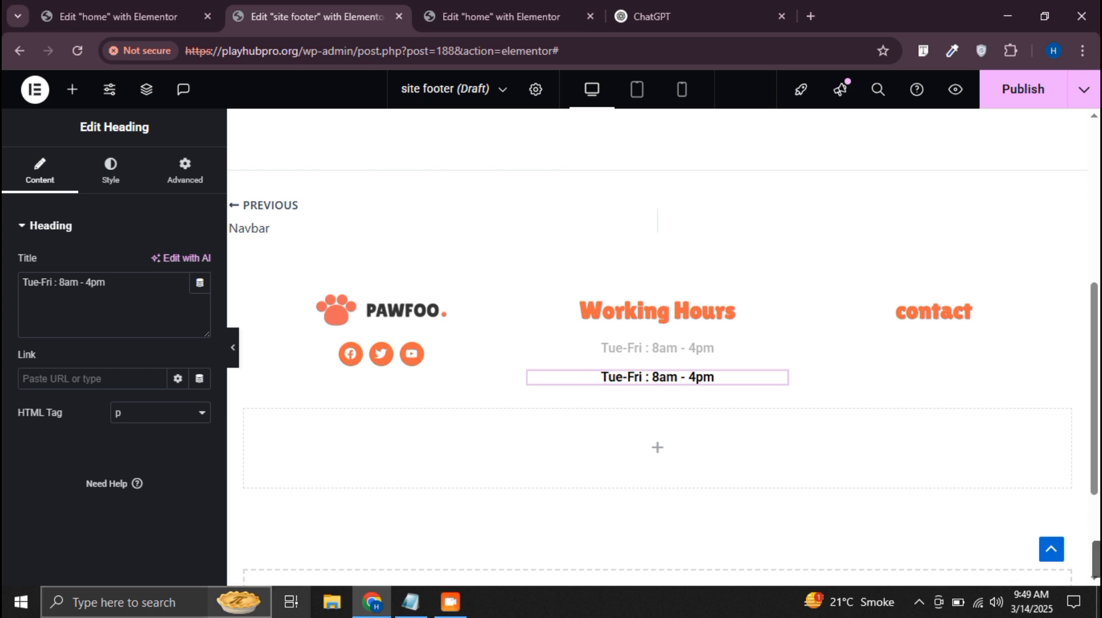
click(410, 601)
drag(644, 210, 484, 213)
key(ctrl+x)
click(86, 298)
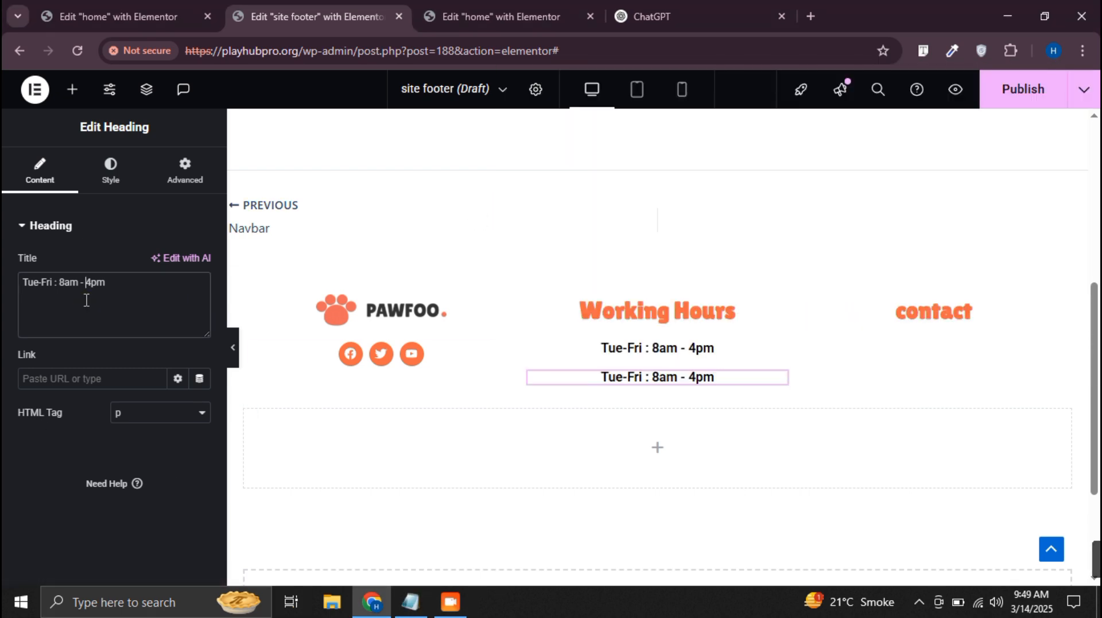
key(ctrl+a)
key(ctrl+v)
Duplicate the "Sat-Sun : 8am - 6pm" line and replace the copy's title with "Mon : Closed" from the Notepad notes
right_click(670, 379)
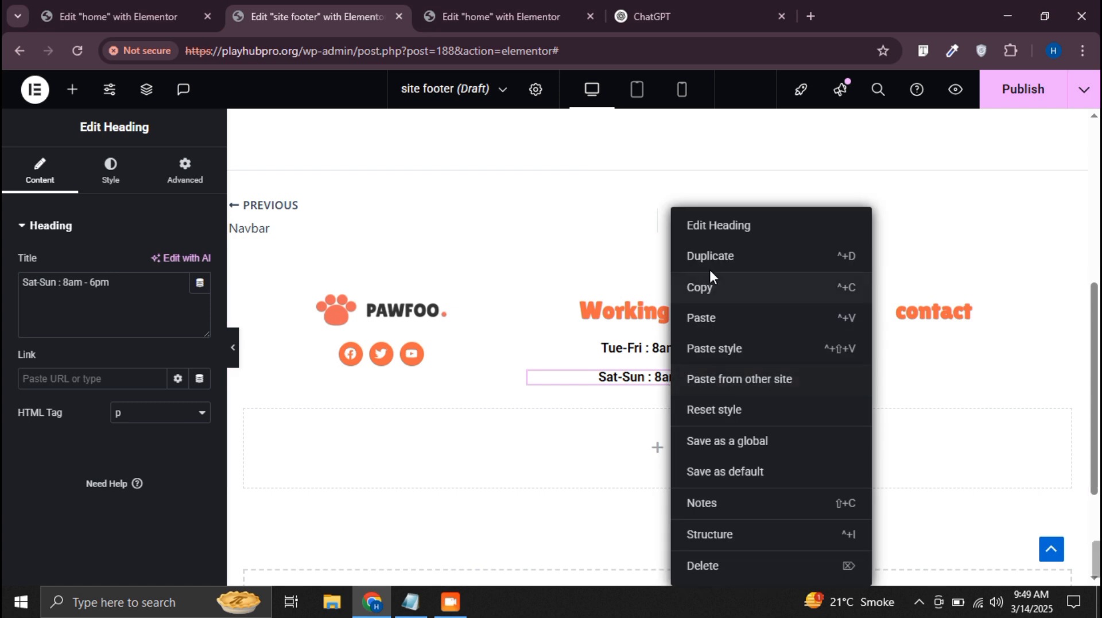
click(708, 254)
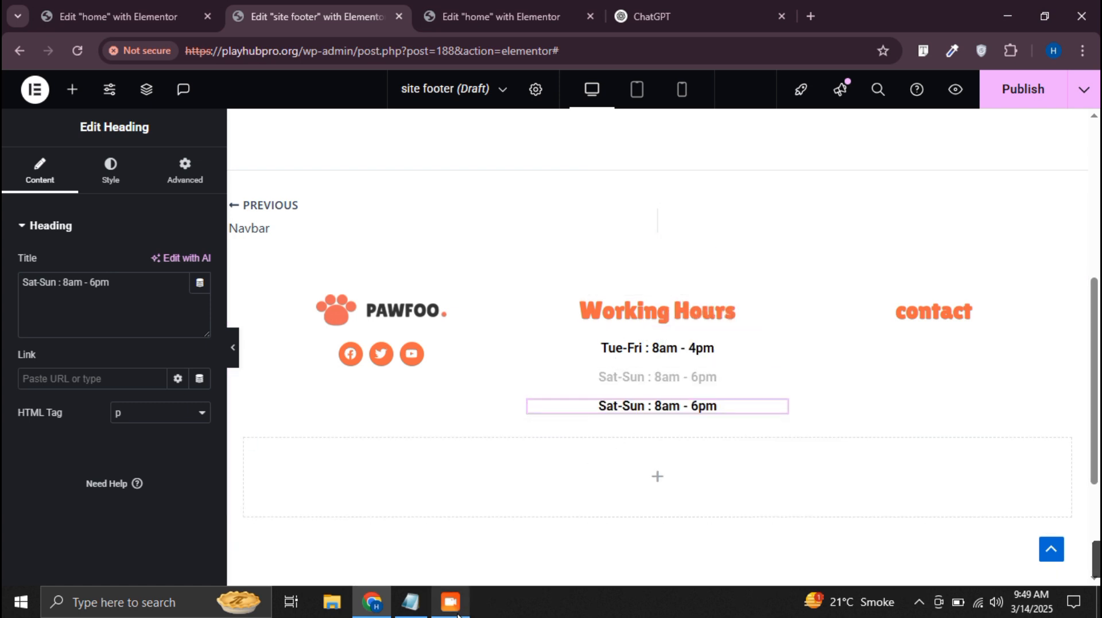
click(411, 601)
drag(603, 218, 495, 223)
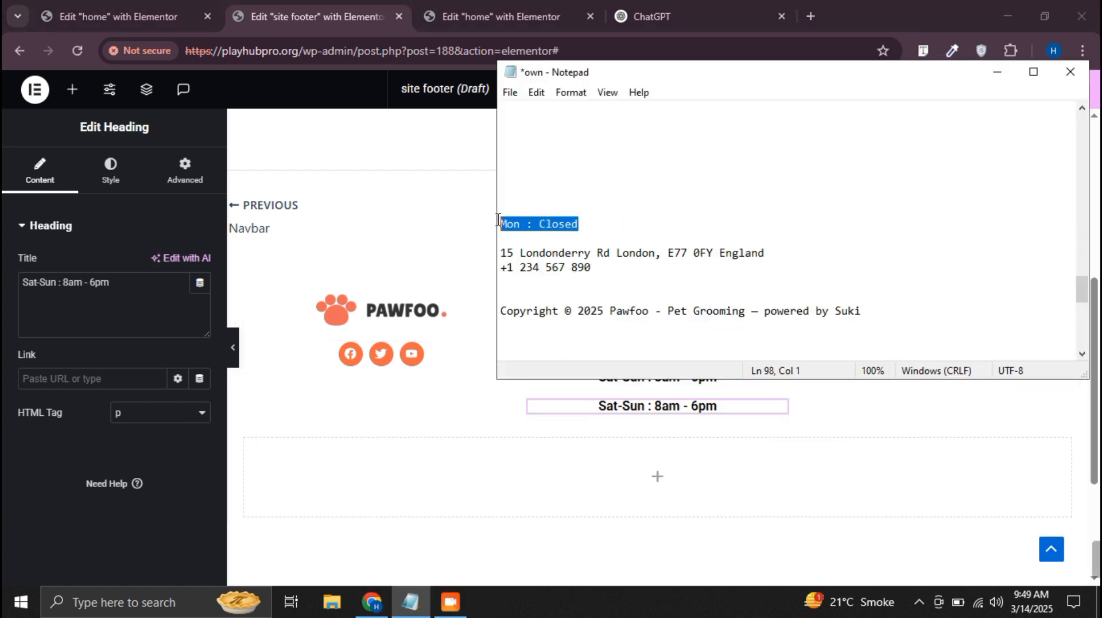
key(ctrl+x)
click(80, 293)
key(ctrl+a)
key(ctrl+v)
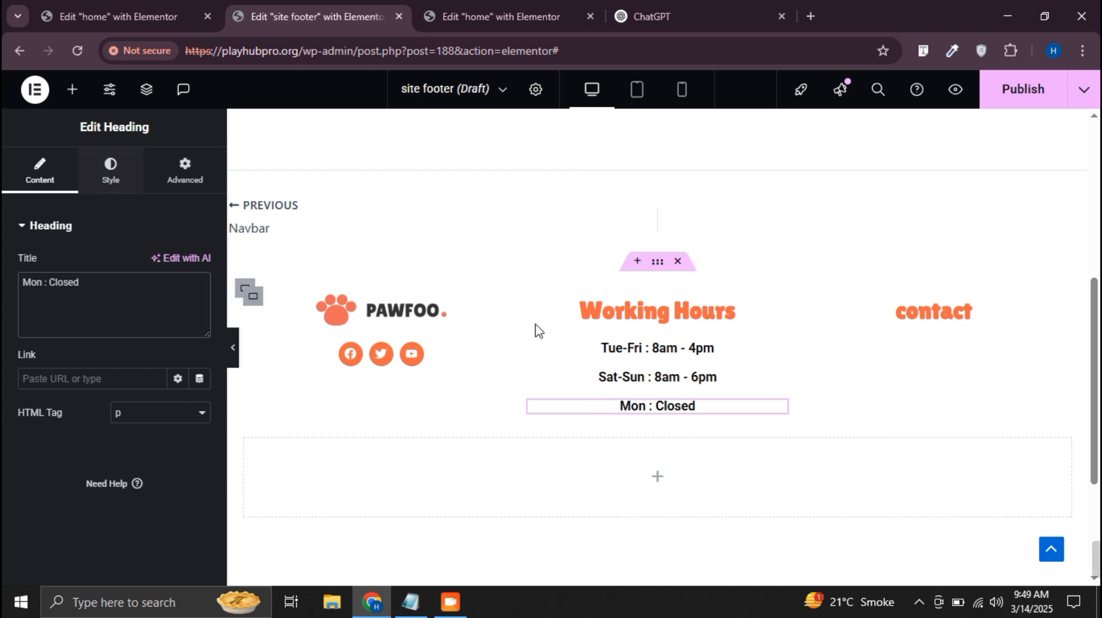
Copy the "Tue-Fri : 8am - 4pm" line and paste it below the "contact" heading in the third column
right_click(709, 346)
click(738, 287)
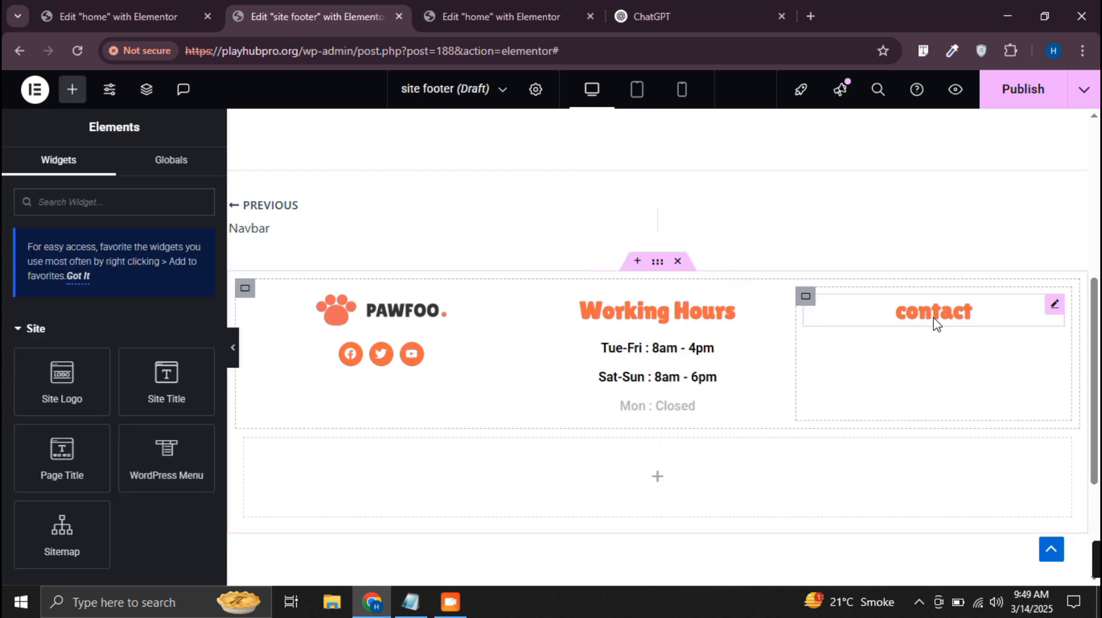
right_click(934, 322)
click(927, 318)
Replace the title of the line under "contact" with the street address and phone number cut from the Notepad notes
click(411, 601)
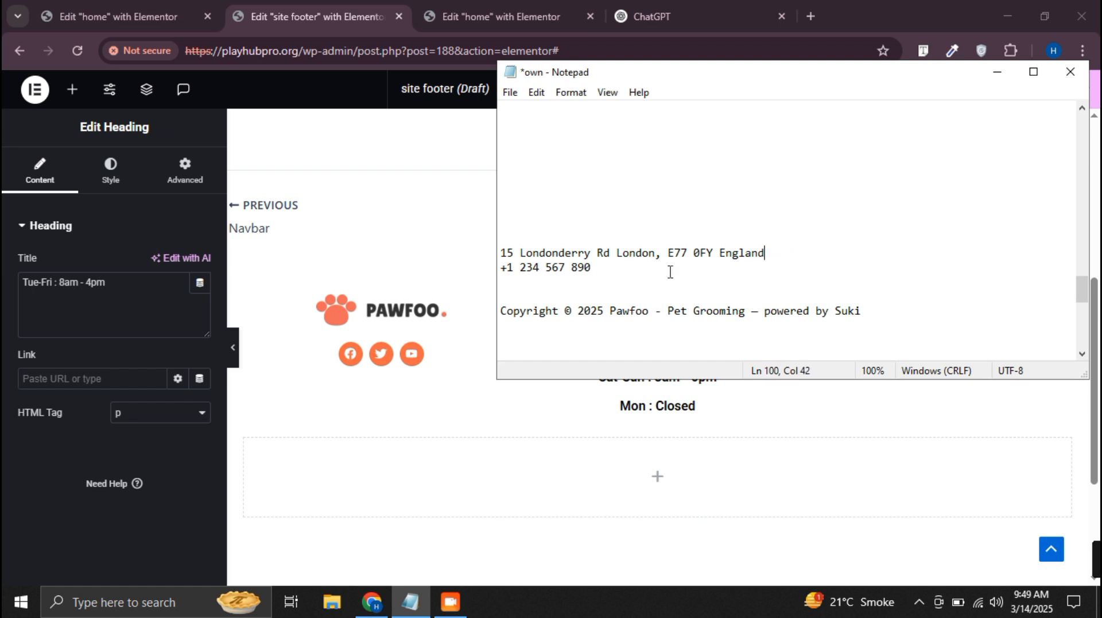
drag(648, 269, 458, 254)
key(ctrl+x)
click(123, 293)
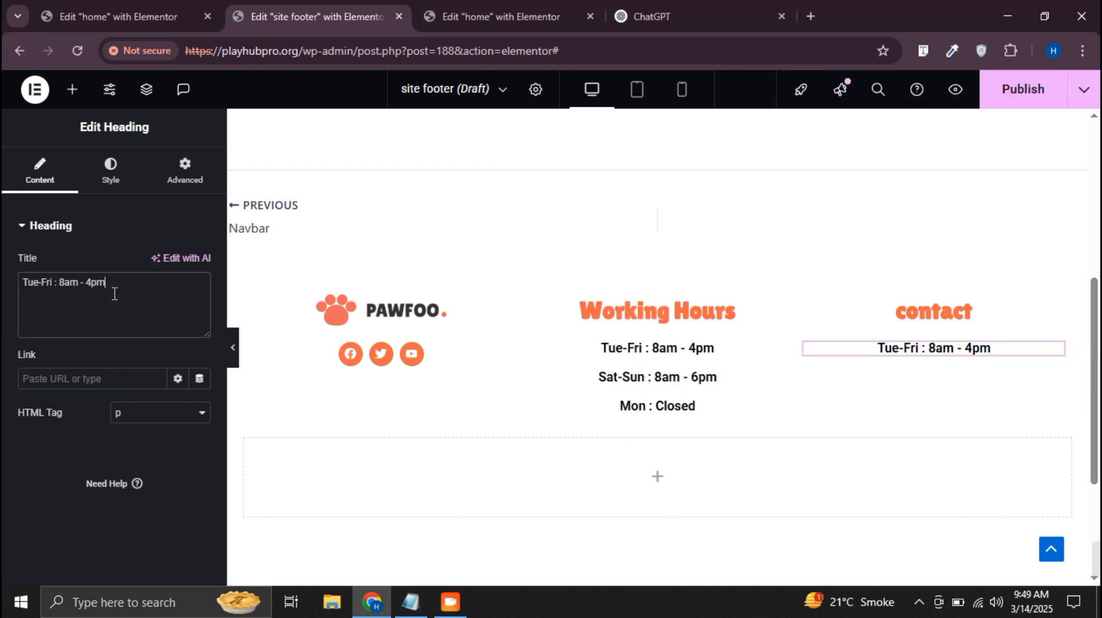
key(ctrl+a)
key(ctrl+v)
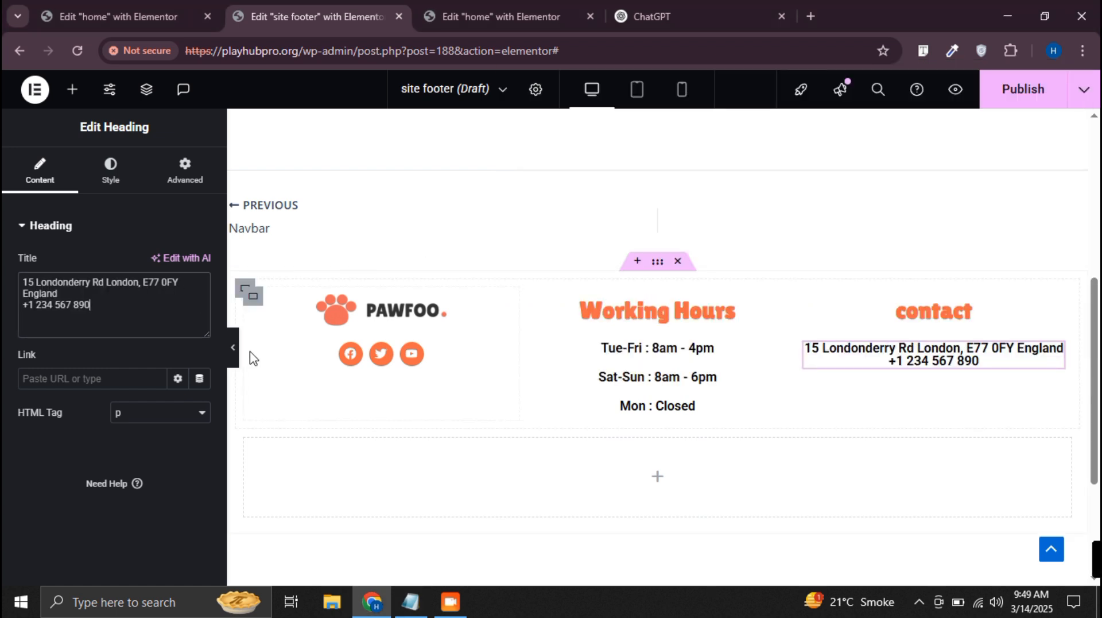
Set the typography line height of the address and phone text to 25 px
click(95, 180)
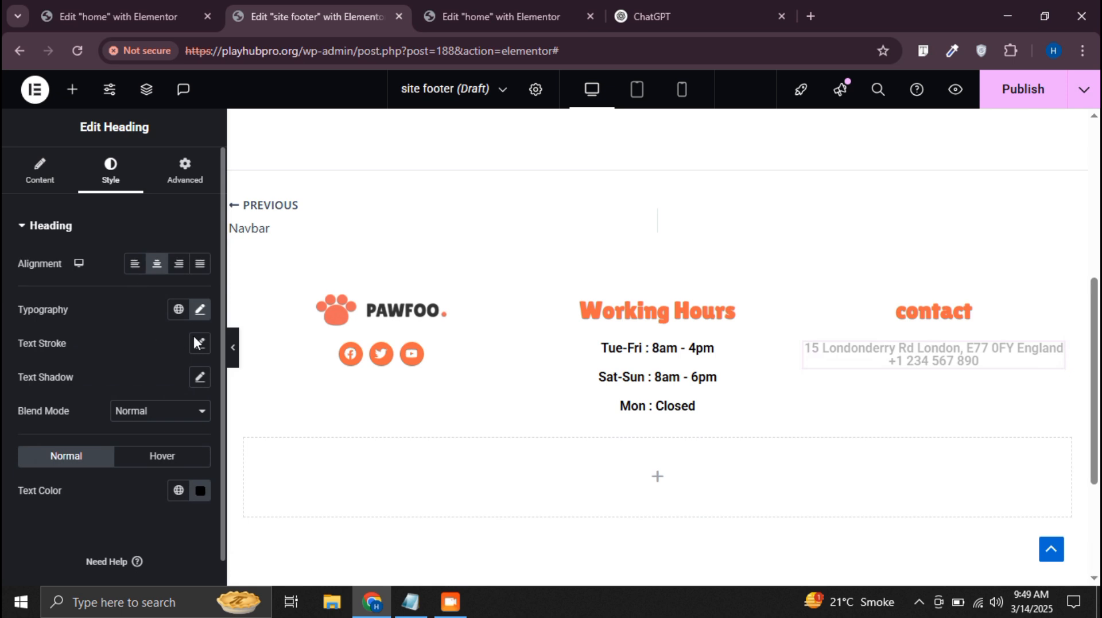
click(200, 309)
scroll(147, 422, down, 3)
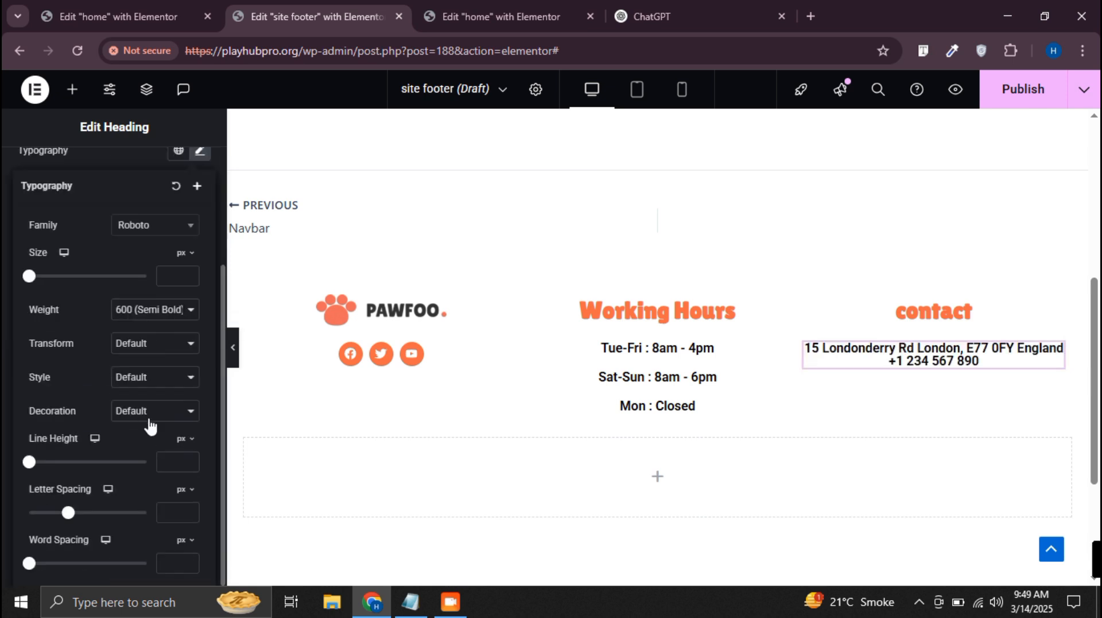
click(190, 459)
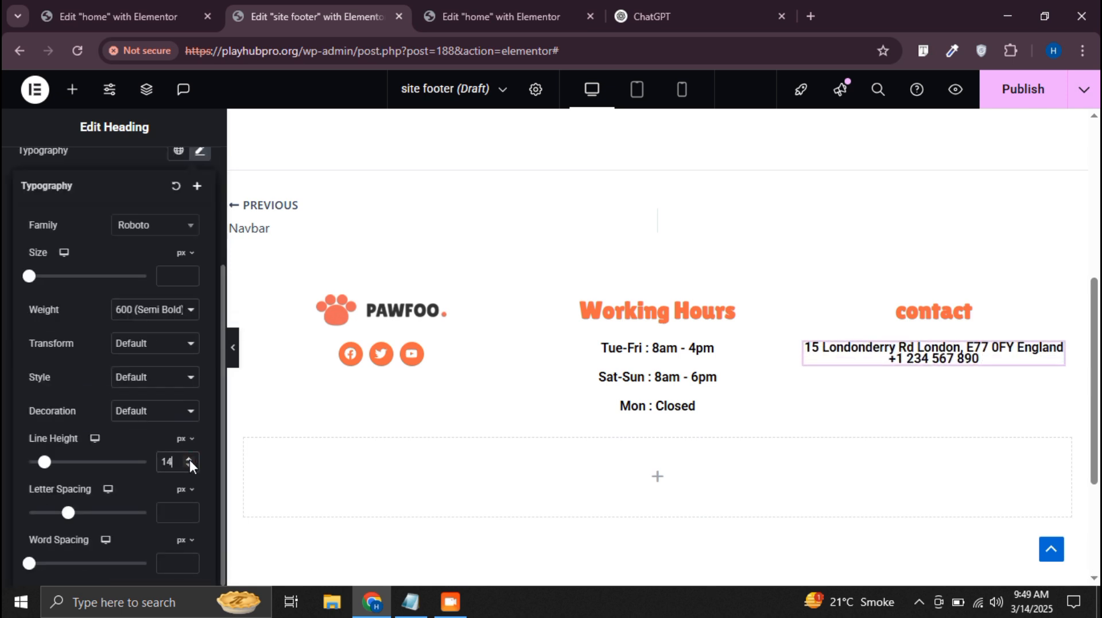
click(189, 459)
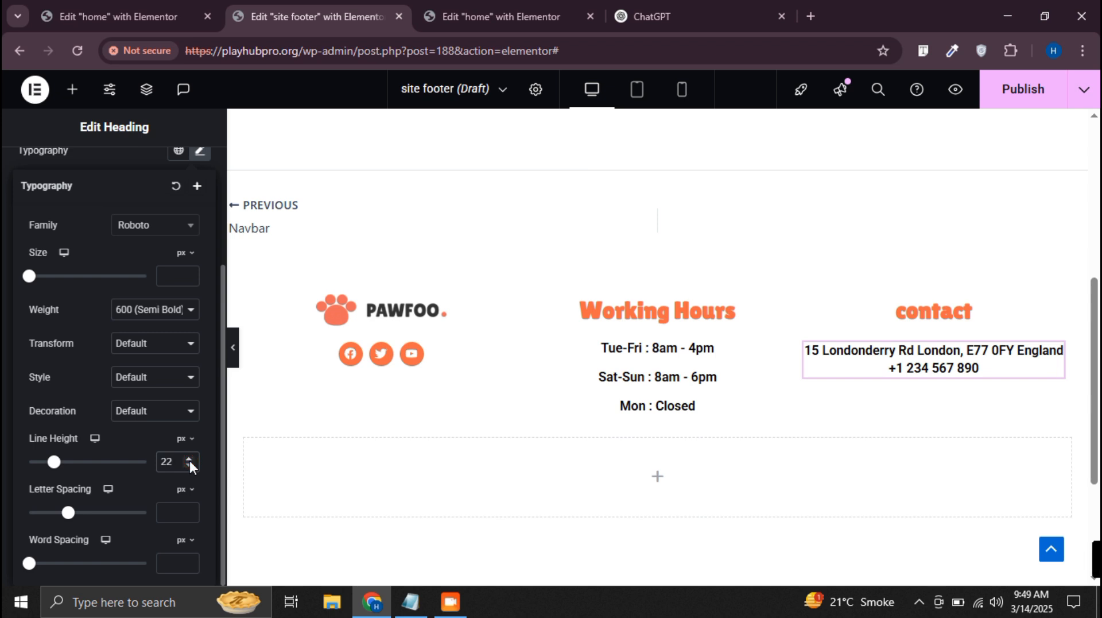
click(189, 459)
click(189, 459)
click(190, 459)
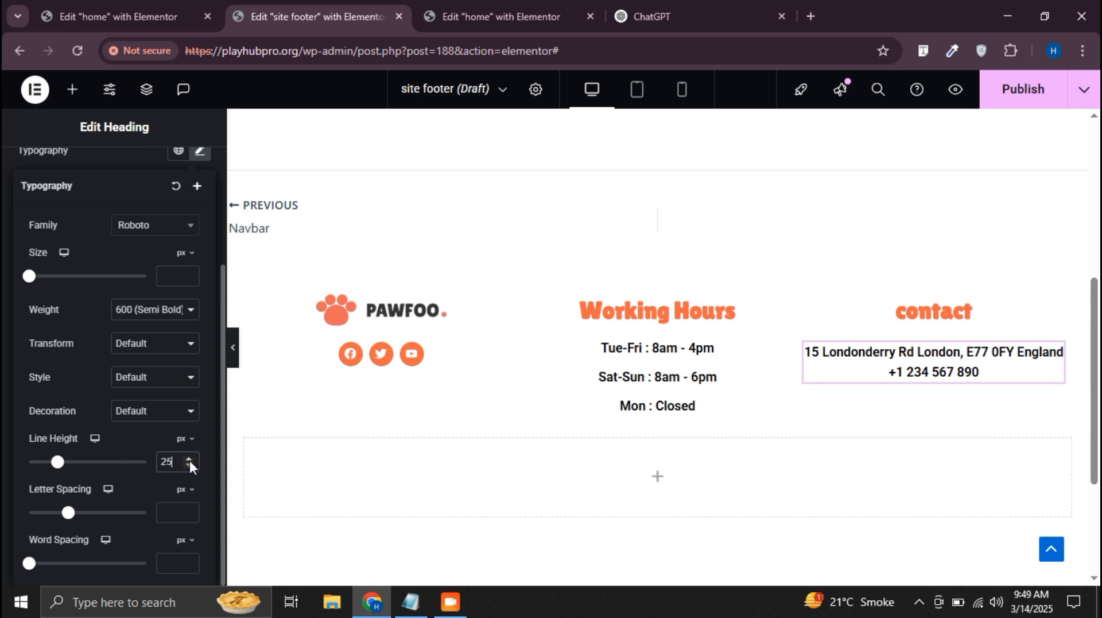
Copy the "Our Best Service" button from the home page and paste it below the contact details in the site footer
click(471, 16)
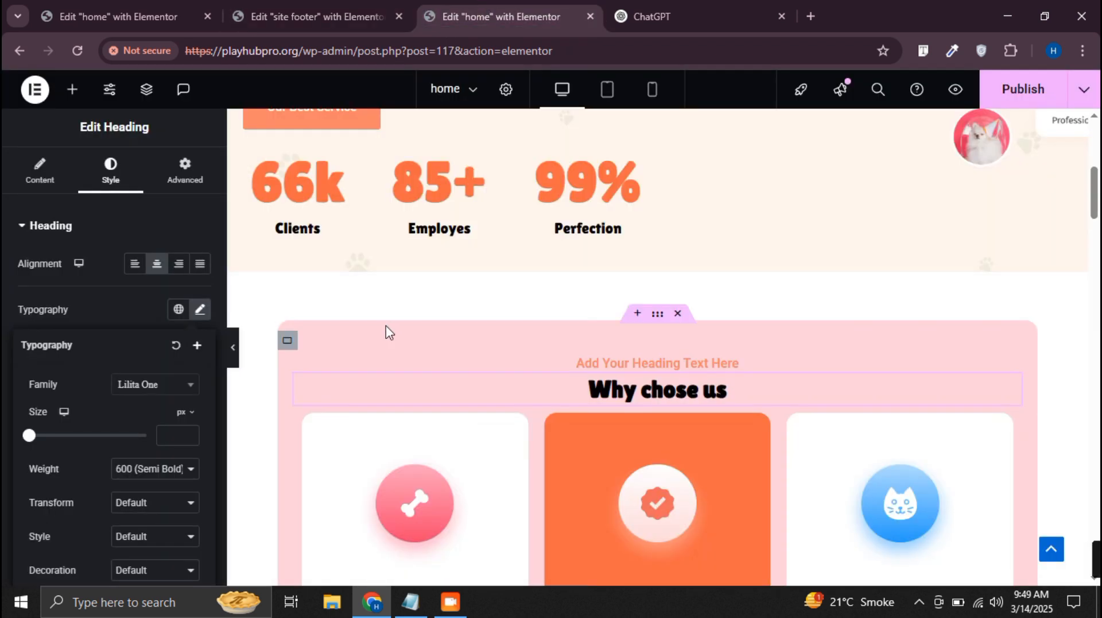
scroll(386, 331, up, 3)
right_click(433, 274)
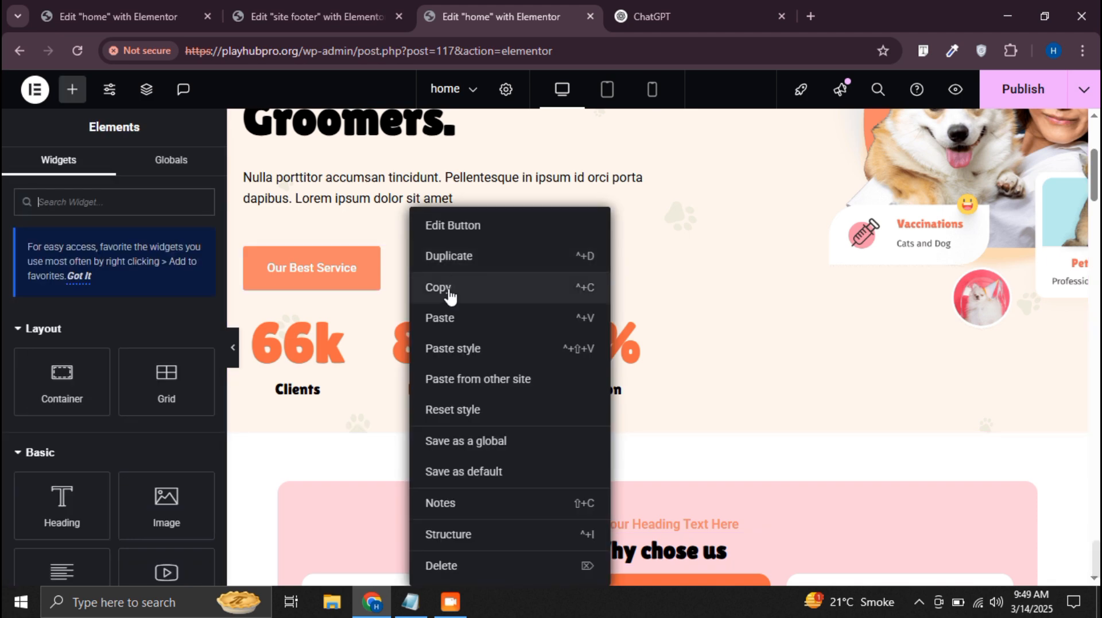
click(446, 290)
click(304, 16)
right_click(866, 386)
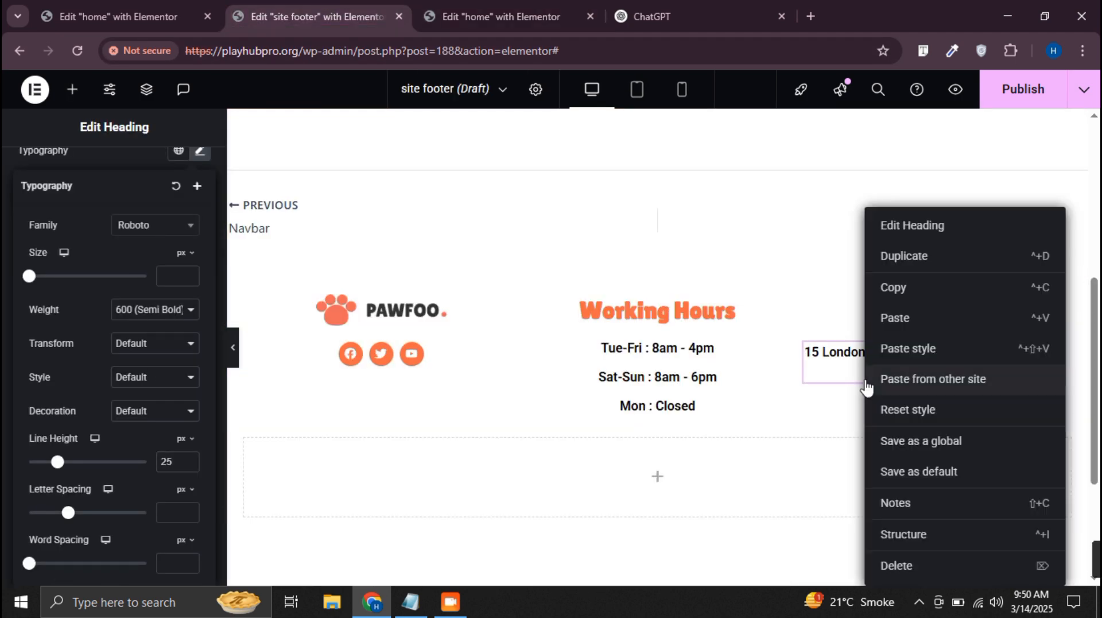
scroll(627, 462, down, 1)
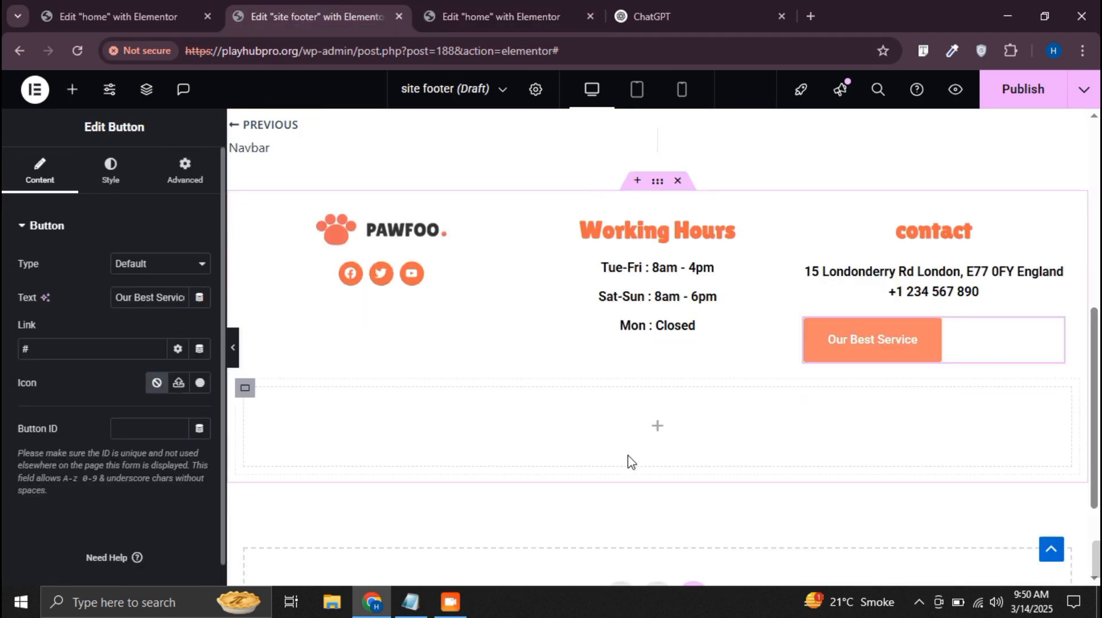
Copy the text color code #F76845 from the "Working Hours" heading
click(681, 235)
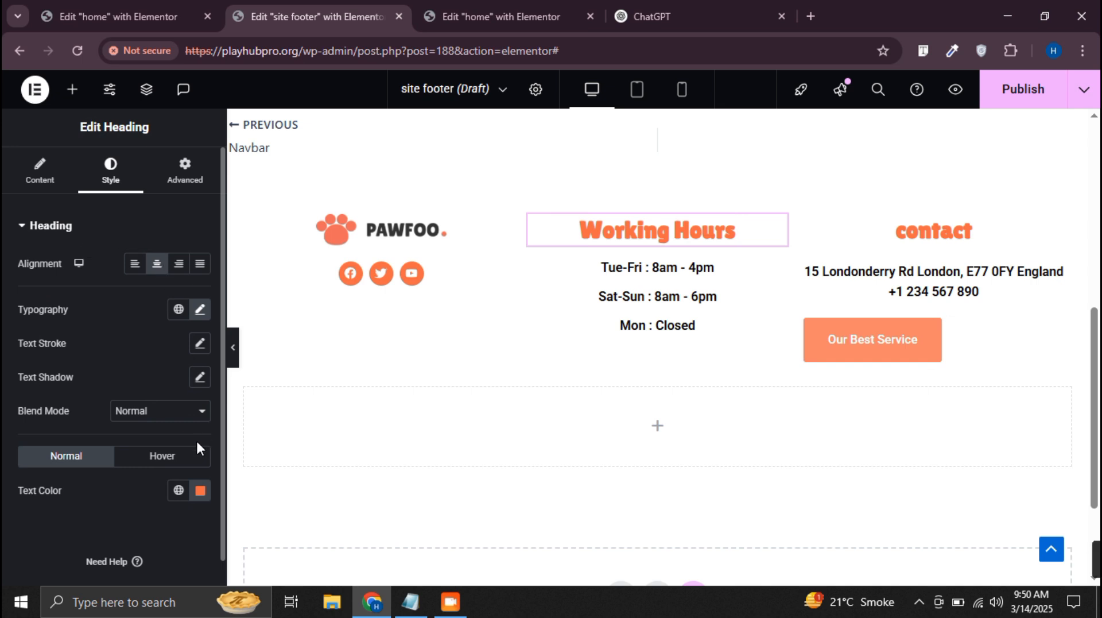
click(200, 490)
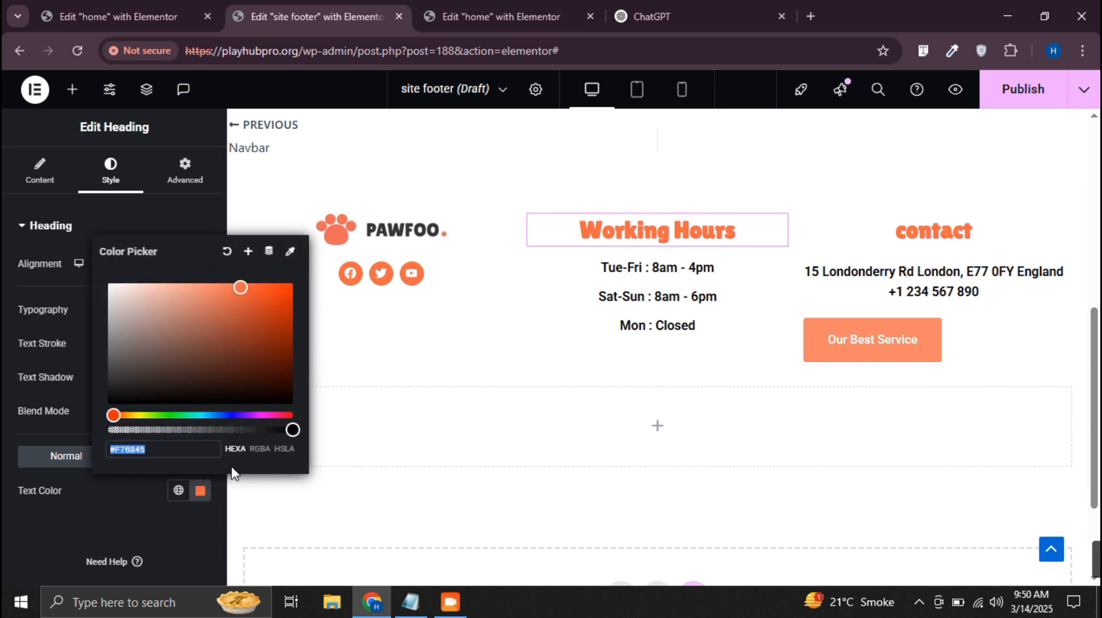
click(593, 447)
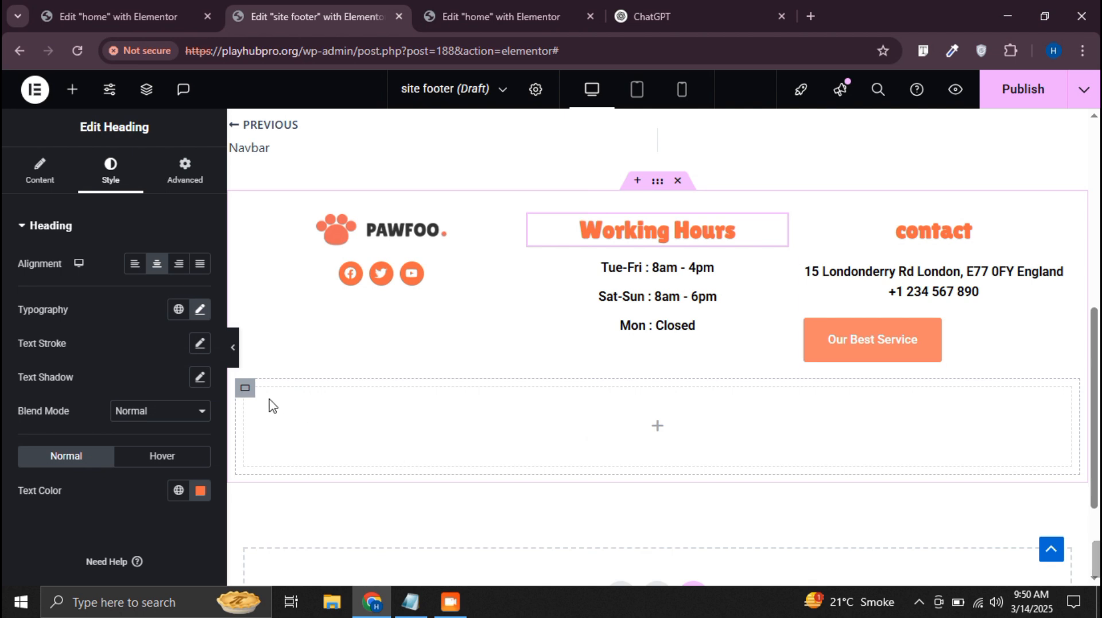
Delete the empty nested container below the footer columns and add a new single-column flexbox container in its place
click(241, 385)
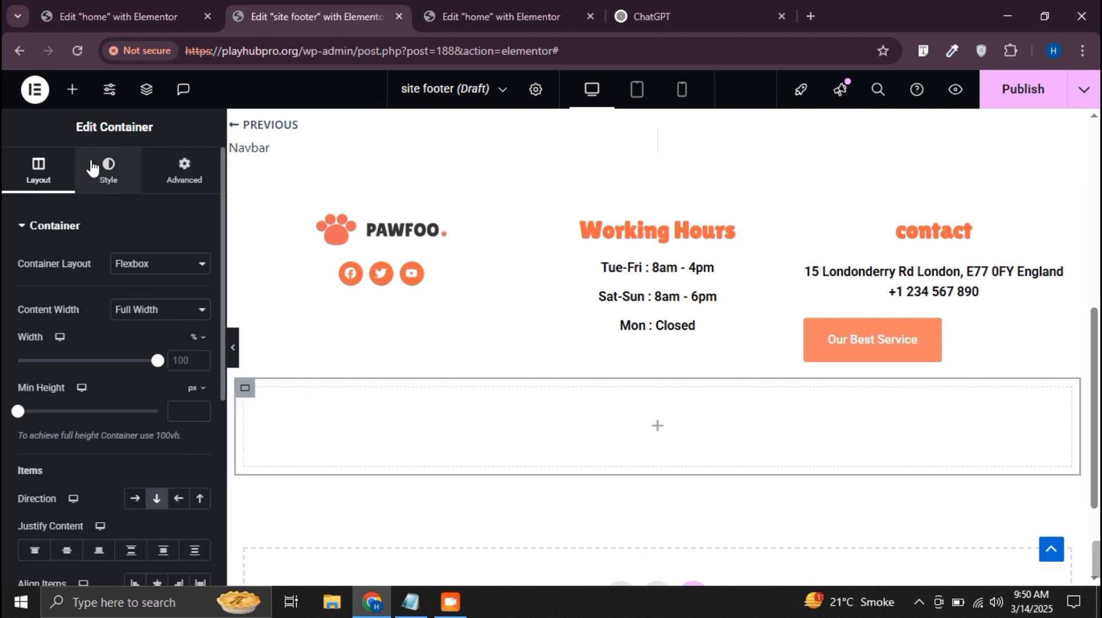
click(114, 179)
right_click(244, 387)
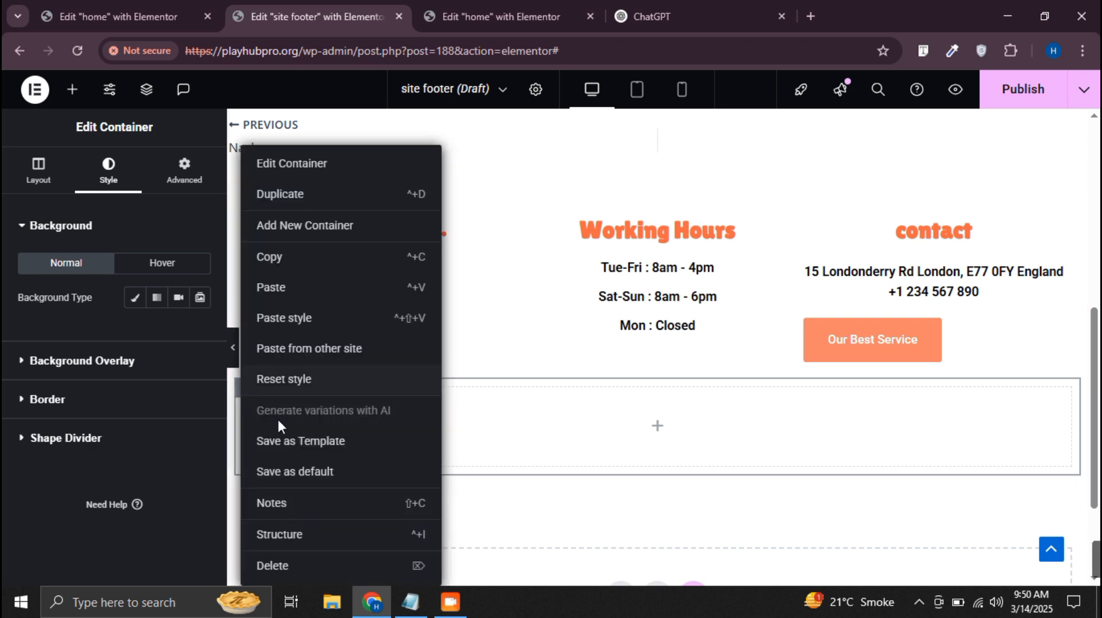
click(299, 571)
click(619, 499)
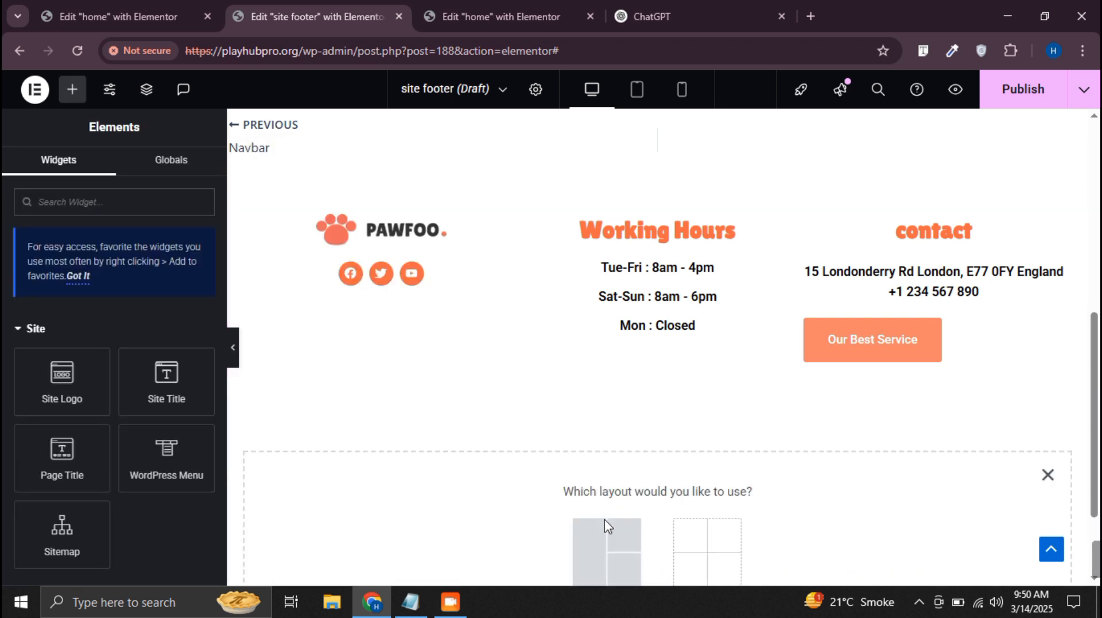
click(605, 520)
click(440, 542)
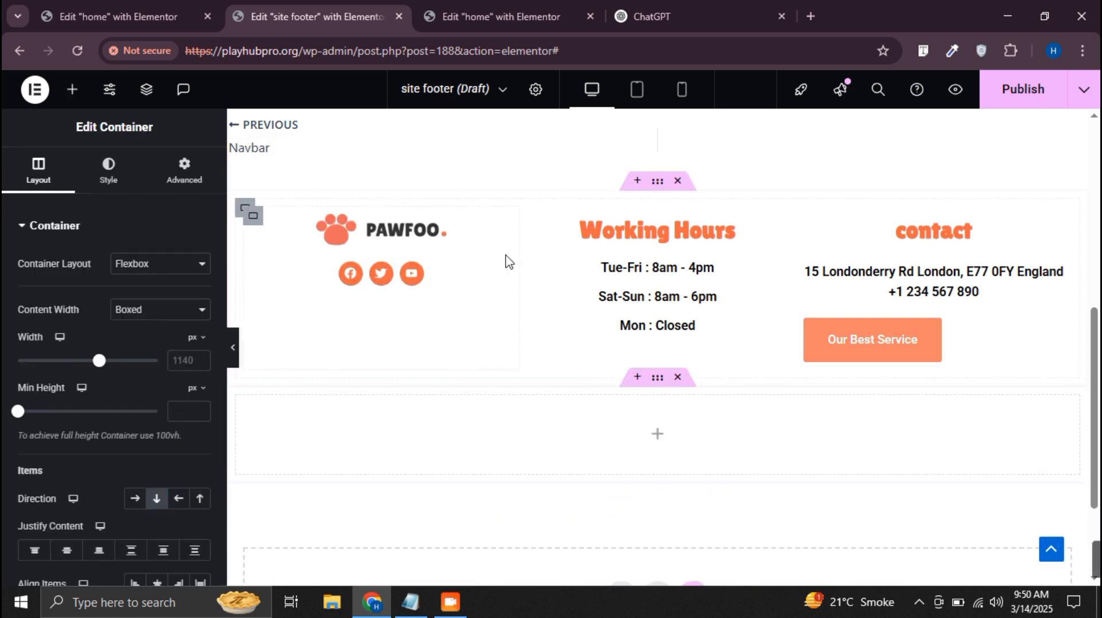
Give the new bottom container a classic background with the color #F76845
click(98, 169)
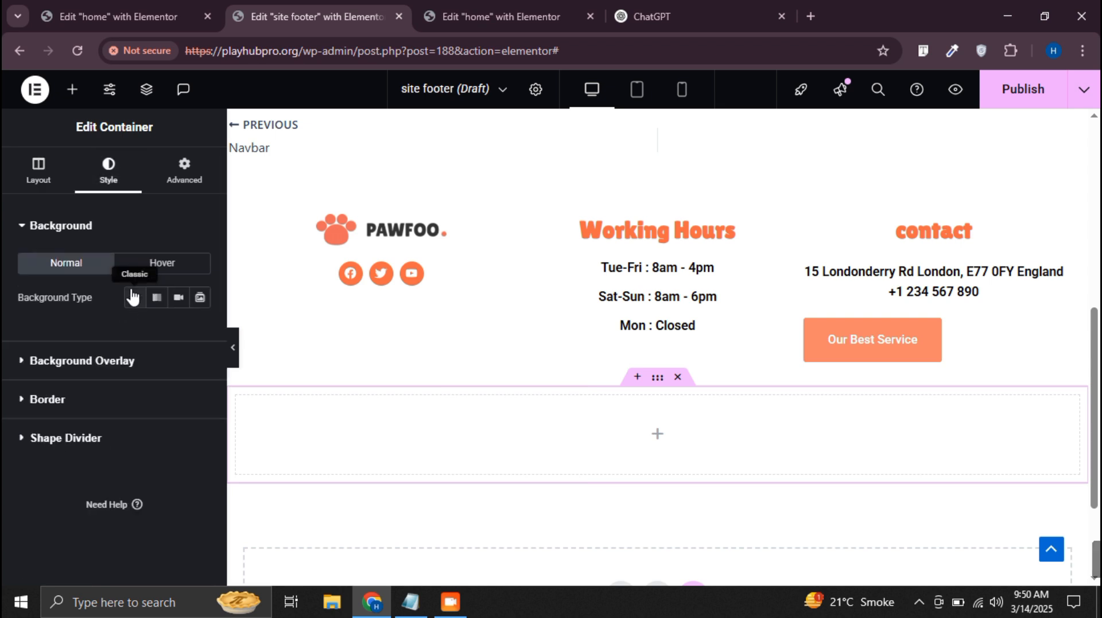
click(138, 297)
click(200, 331)
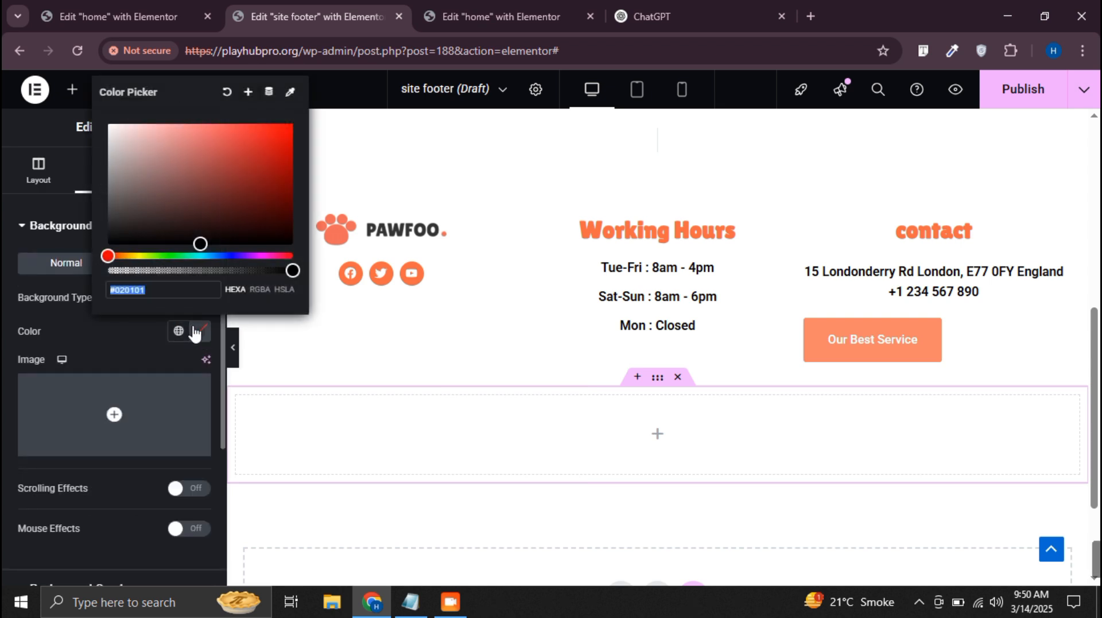
key(ctrl+v)
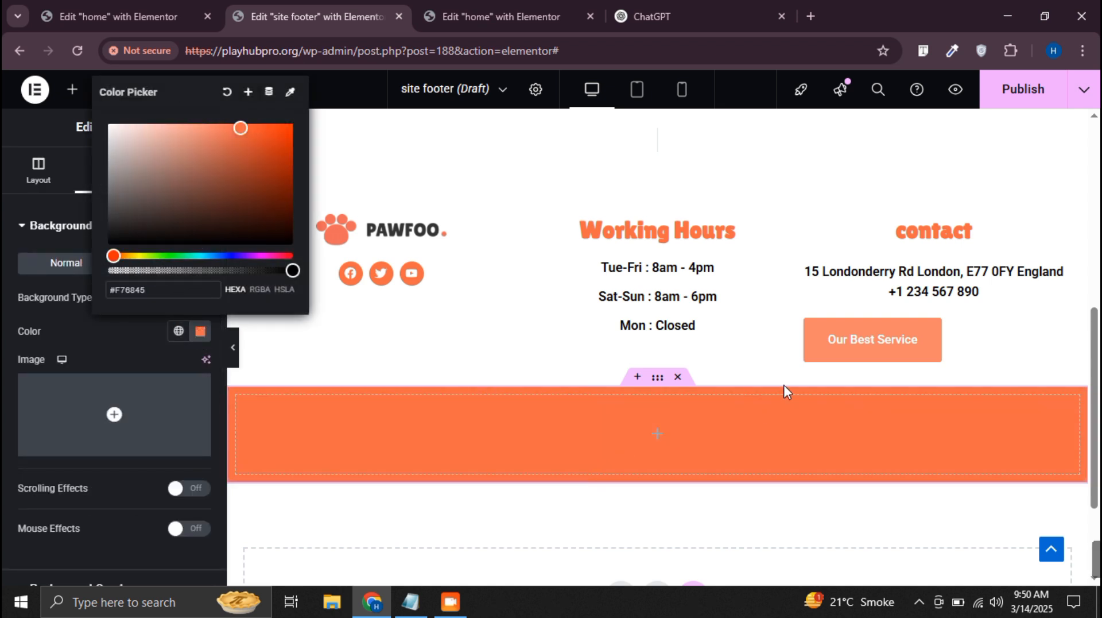
click(4, 356)
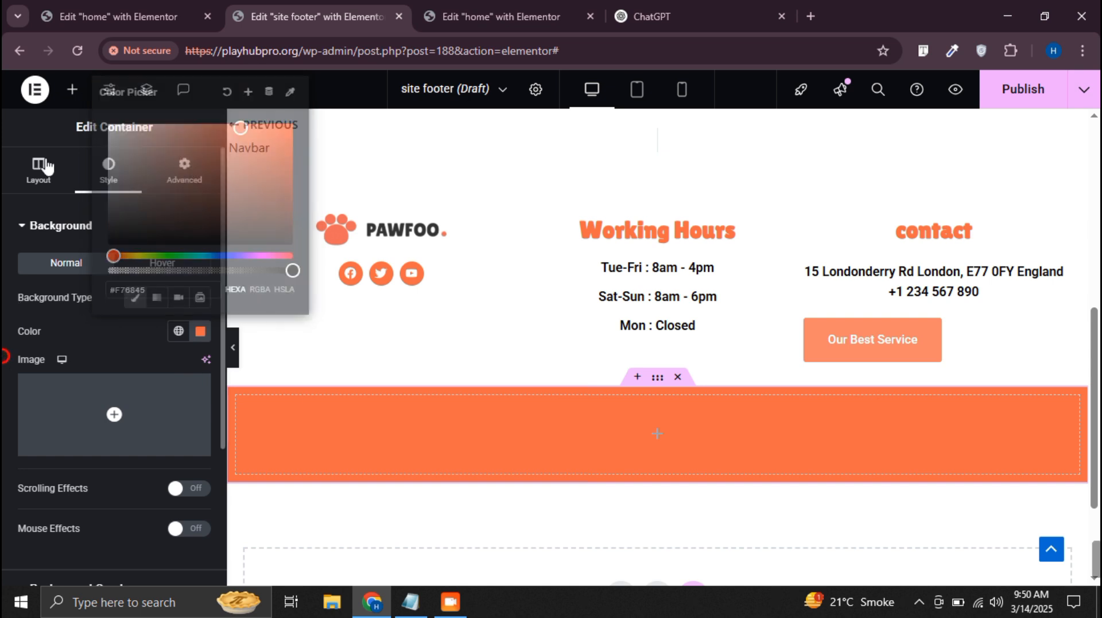
click(72, 89)
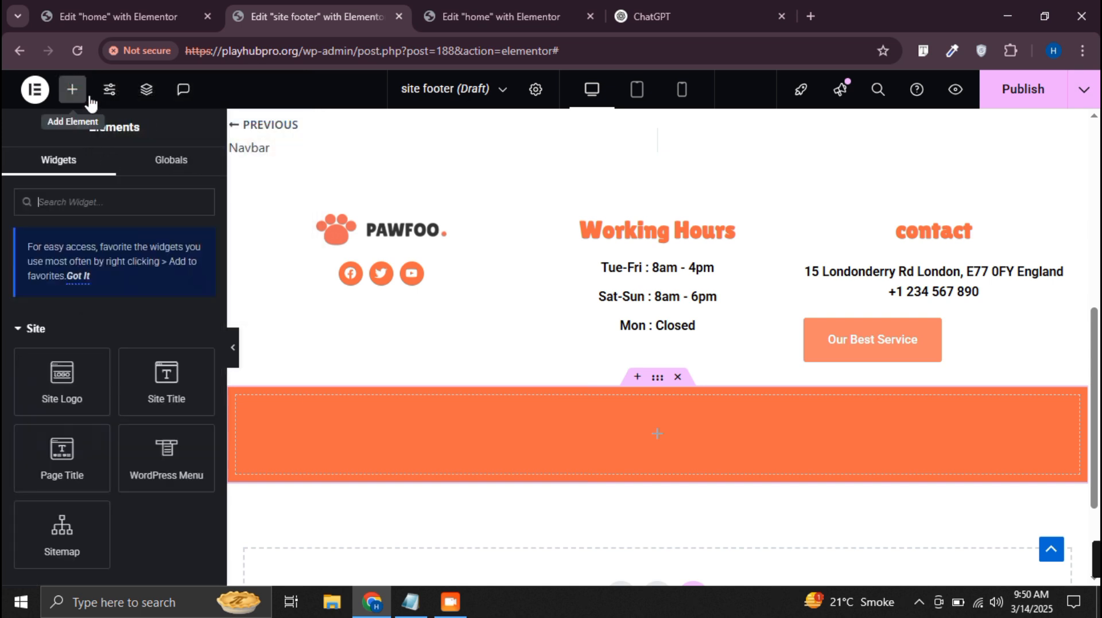
Copy the "Tue-Fri : 8am - 4pm" heading and paste it into the orange bottom container
right_click(631, 277)
click(669, 305)
right_click(660, 425)
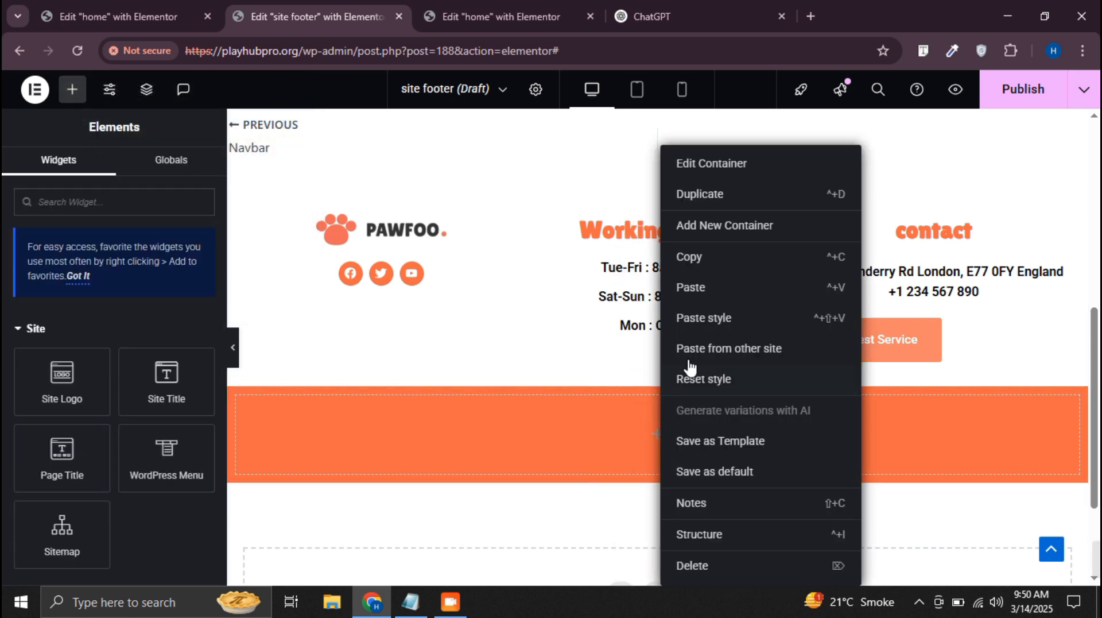
click(693, 287)
Cut the copyright line from the Notepad file and replace the pasted heading's title with "Copyright © 2025 Pawfoo - Pet Grooming — powered by Suki"
click(411, 601)
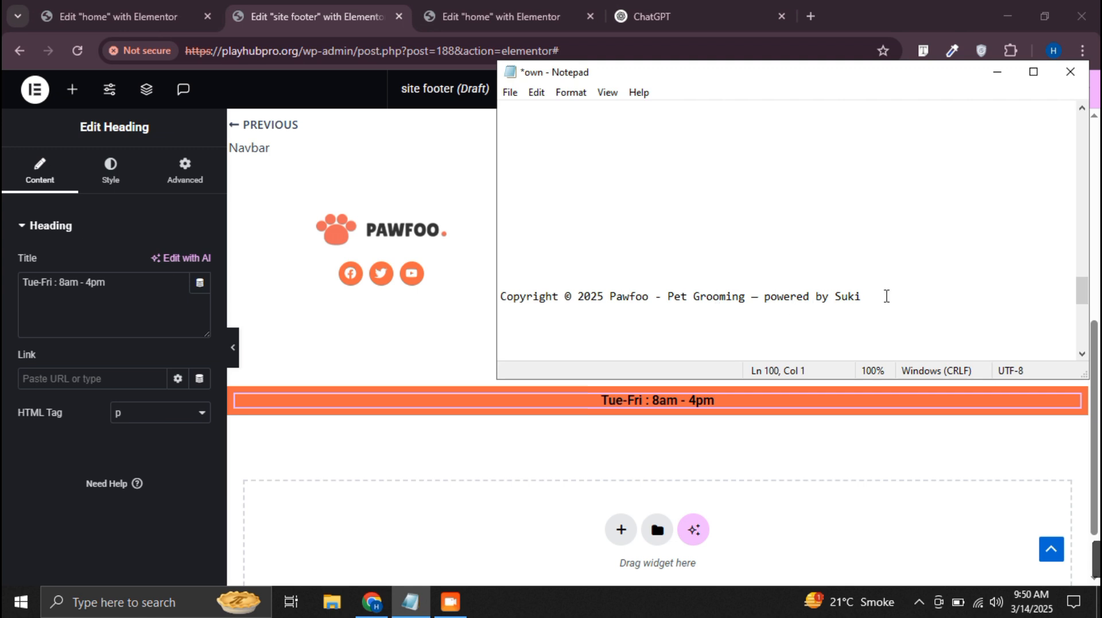
shift+click(499, 298)
key(ctrl+x)
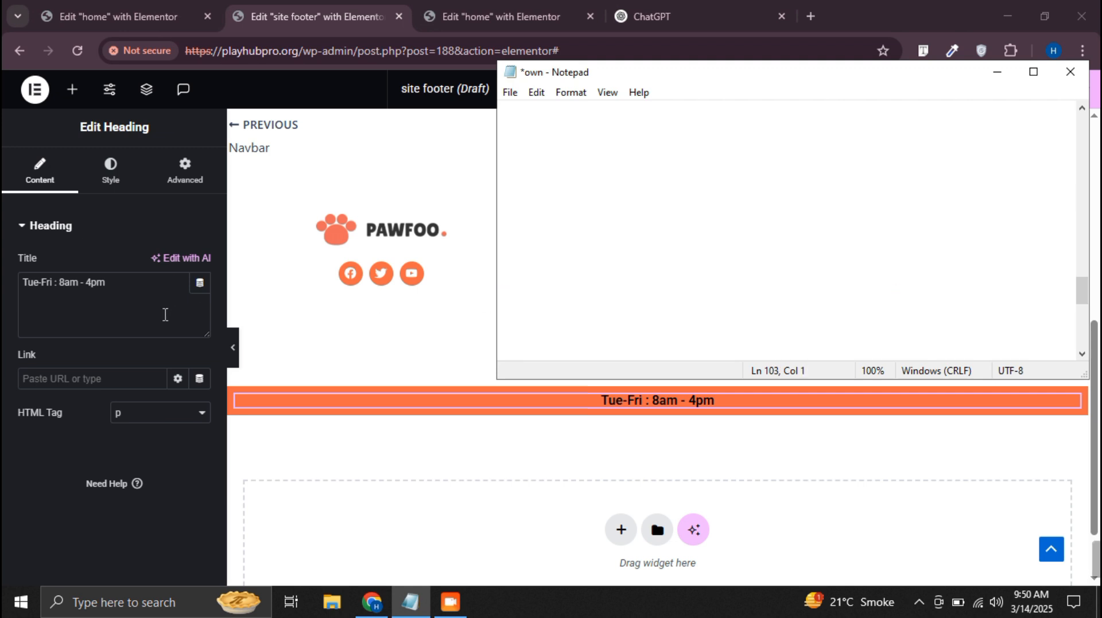
click(165, 313)
key(ctrl+a)
key(ctrl+v)
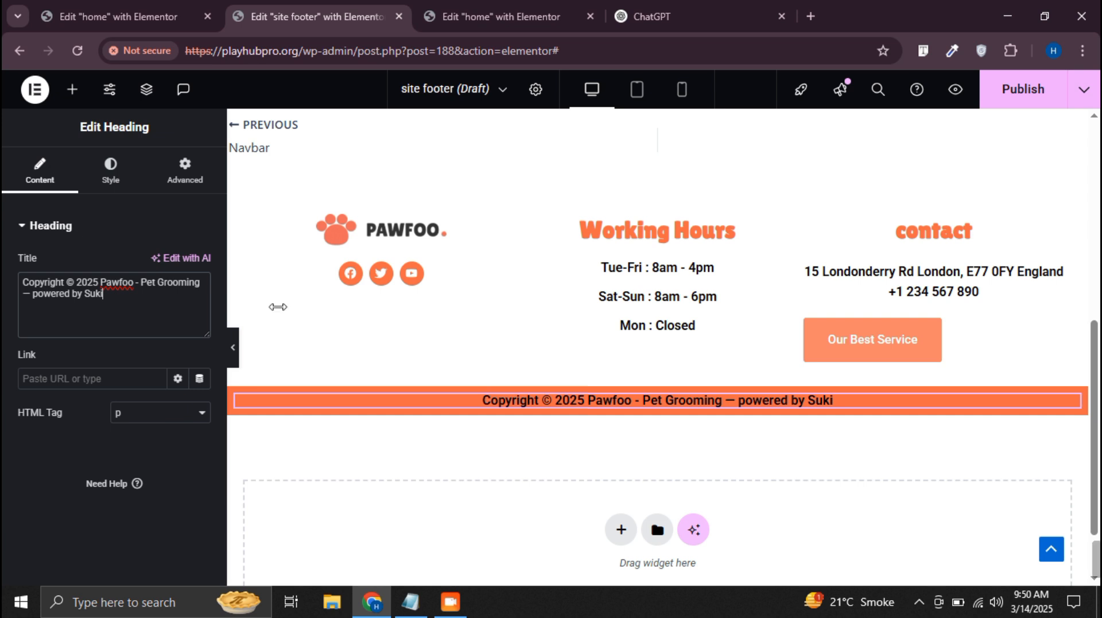
Change the copyright heading's text color to white
click(111, 169)
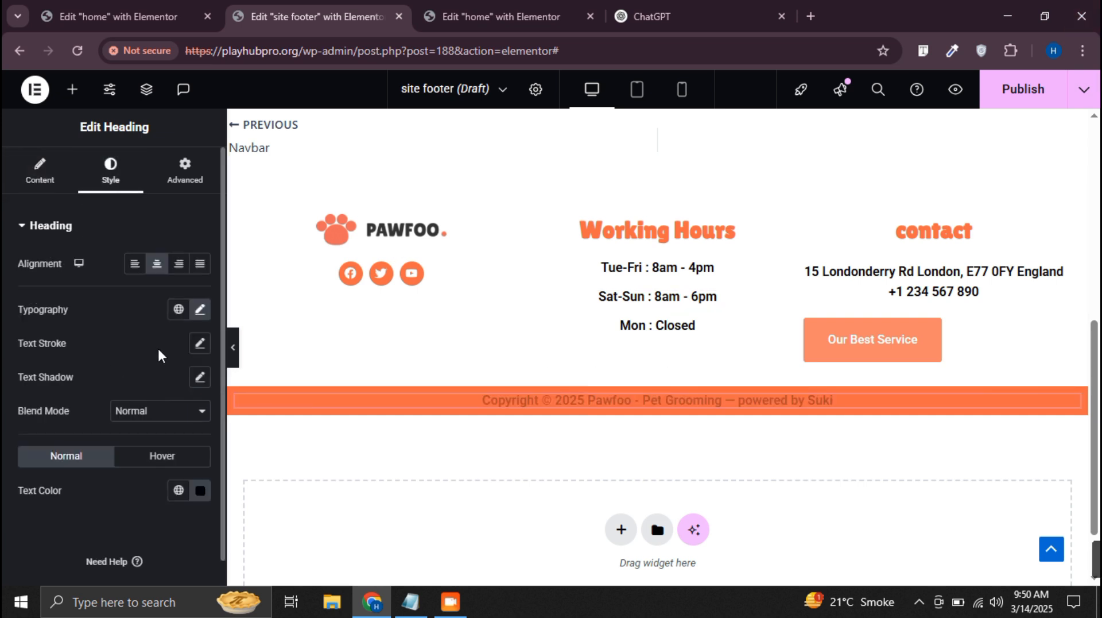
click(200, 490)
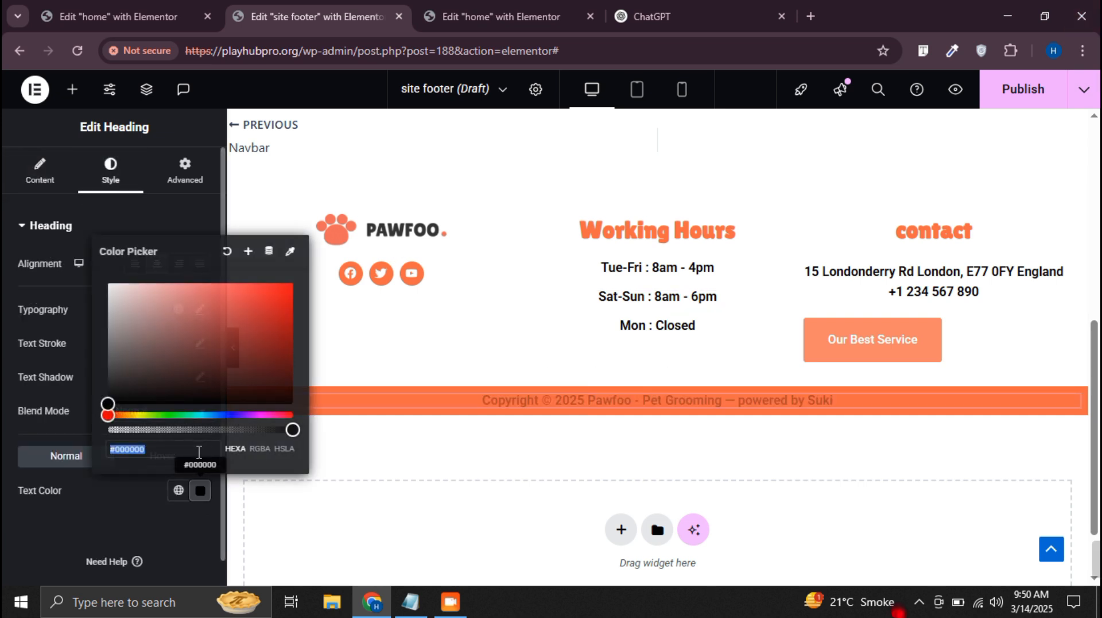
drag(108, 403, 68, 223)
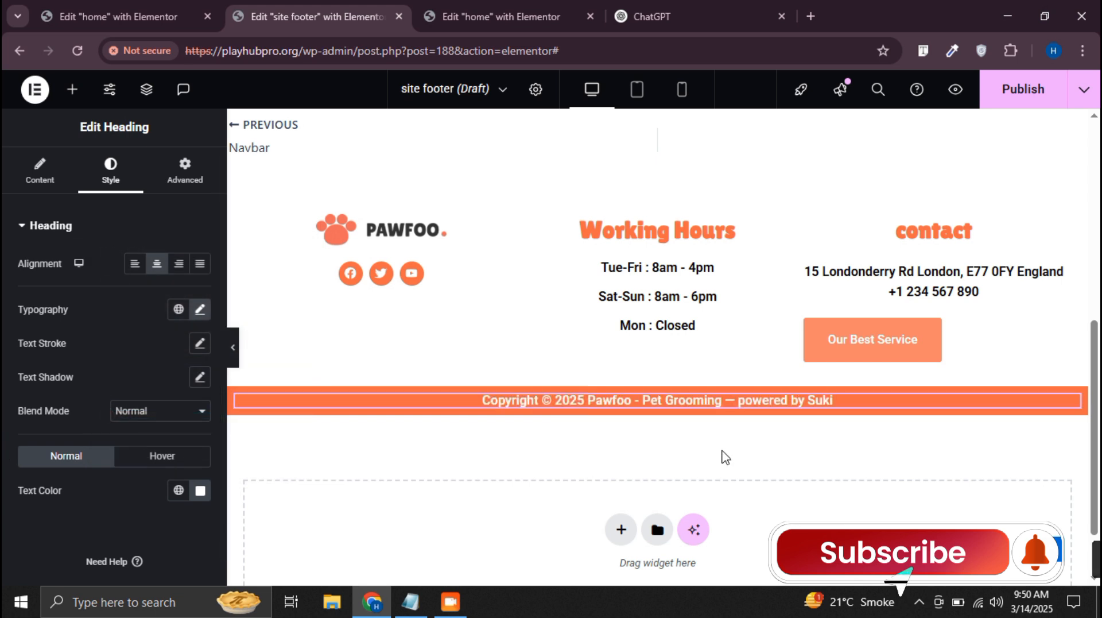
Set the orange bottom container's unlinked padding to 20 px top and bottom and 10 px right and left
click(73, 92)
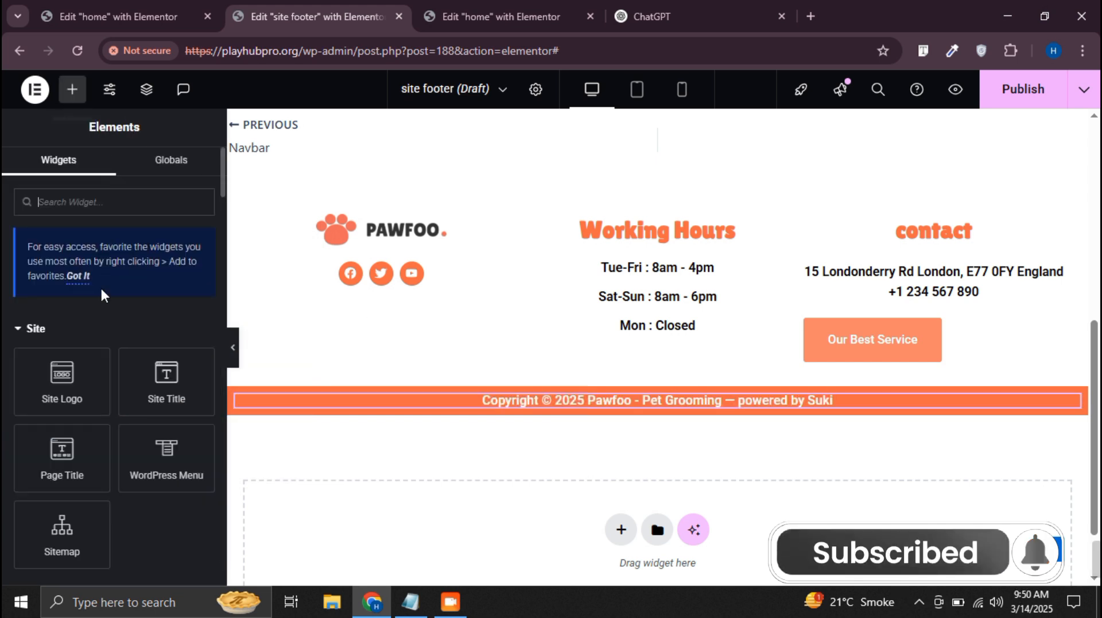
click(101, 194)
click(186, 171)
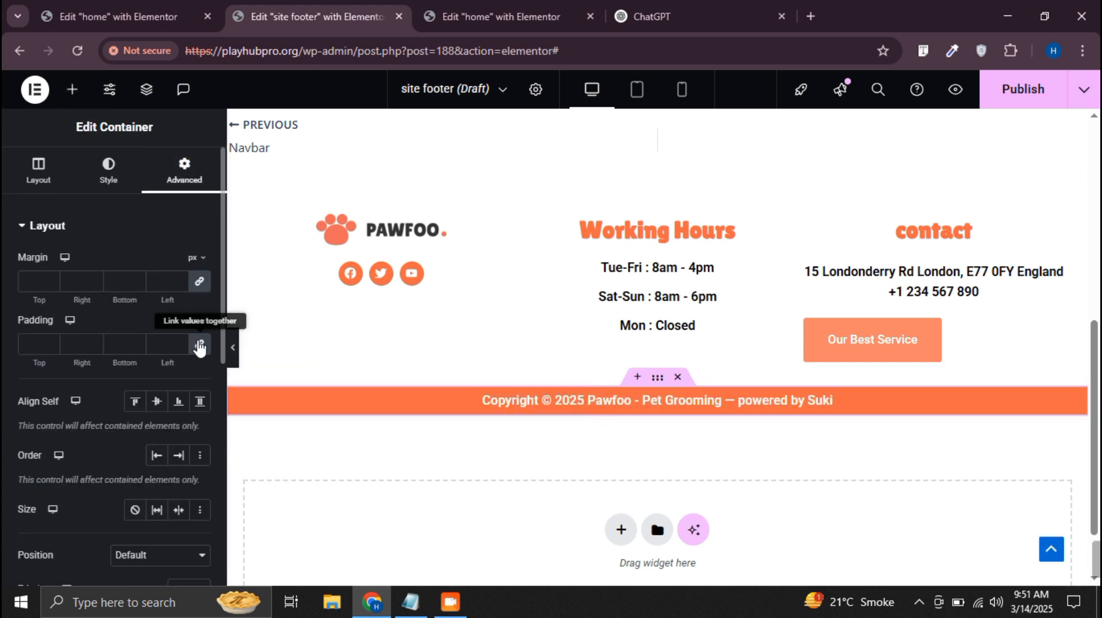
click(201, 340)
click(29, 337)
text(20)
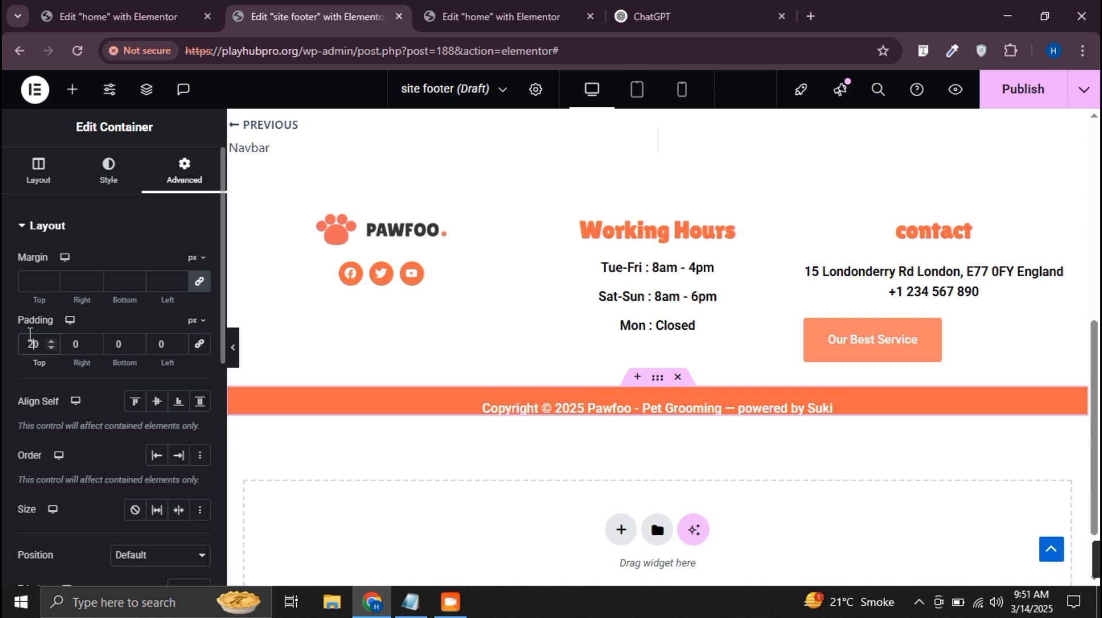
click(110, 343)
text(2)
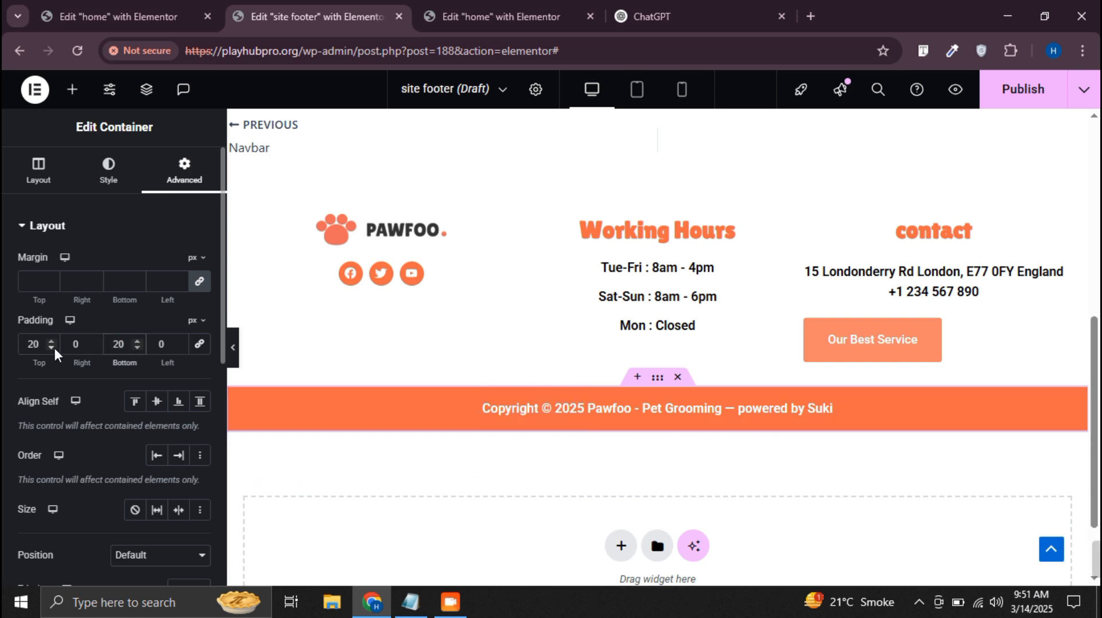
click(51, 347)
click(65, 342)
text(1)
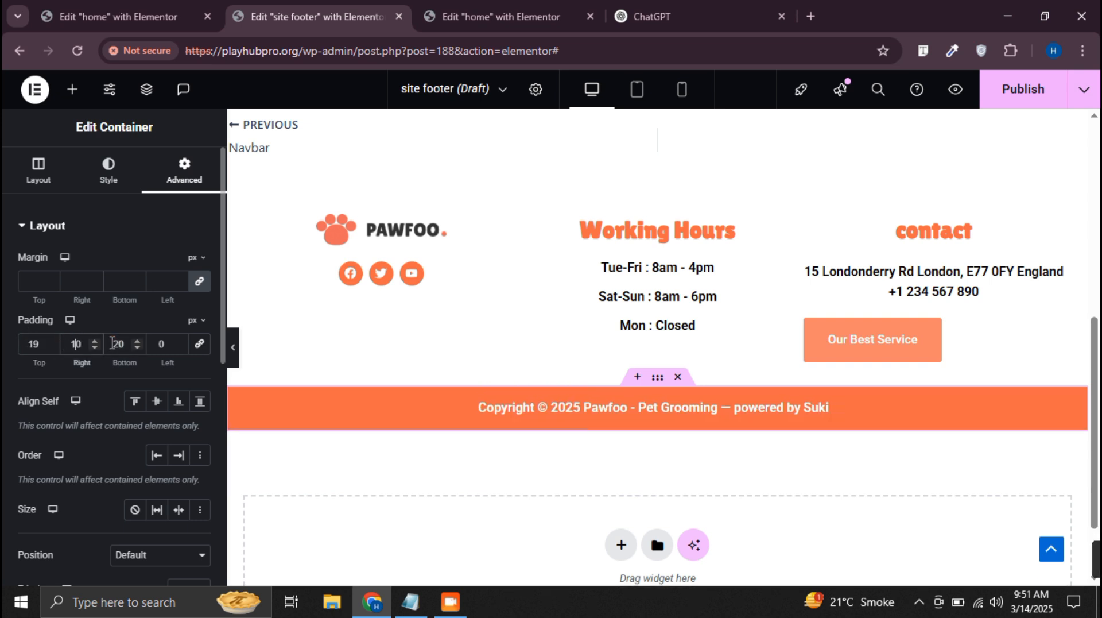
click(155, 343)
text(1)
click(51, 341)
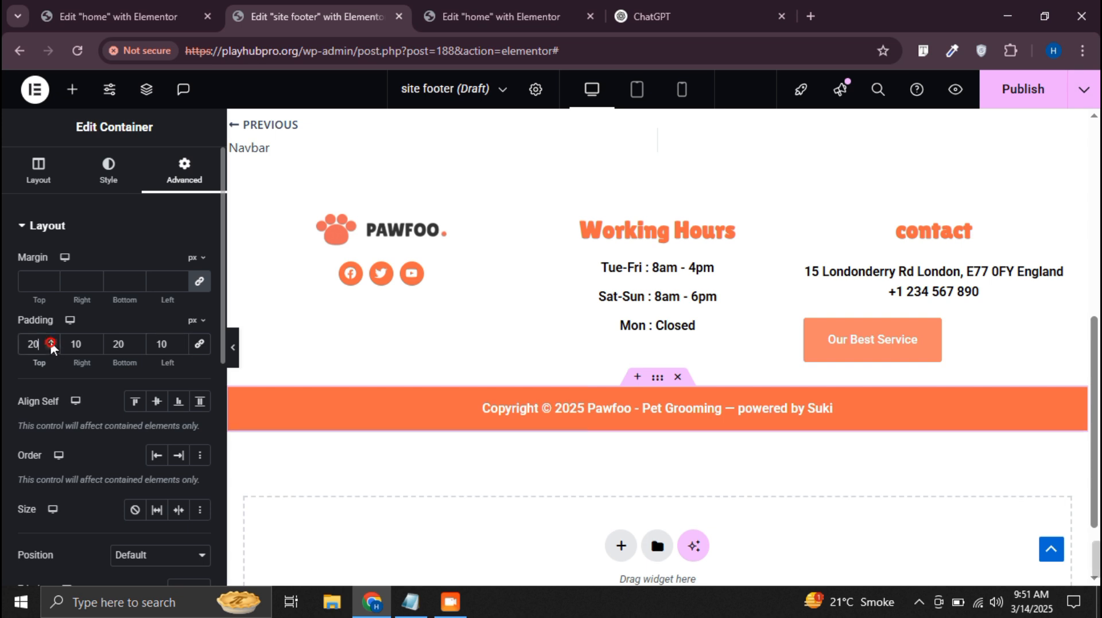
Check the footer layout at full width and in the tablet and mobile views, ending in the desktop view
click(232, 346)
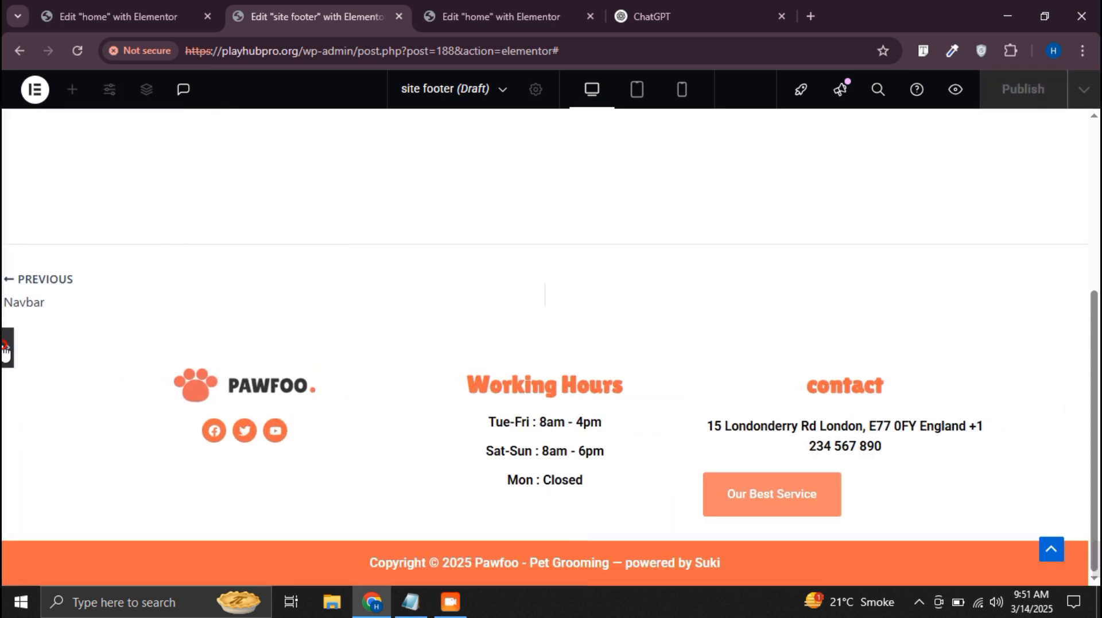
click(6, 348)
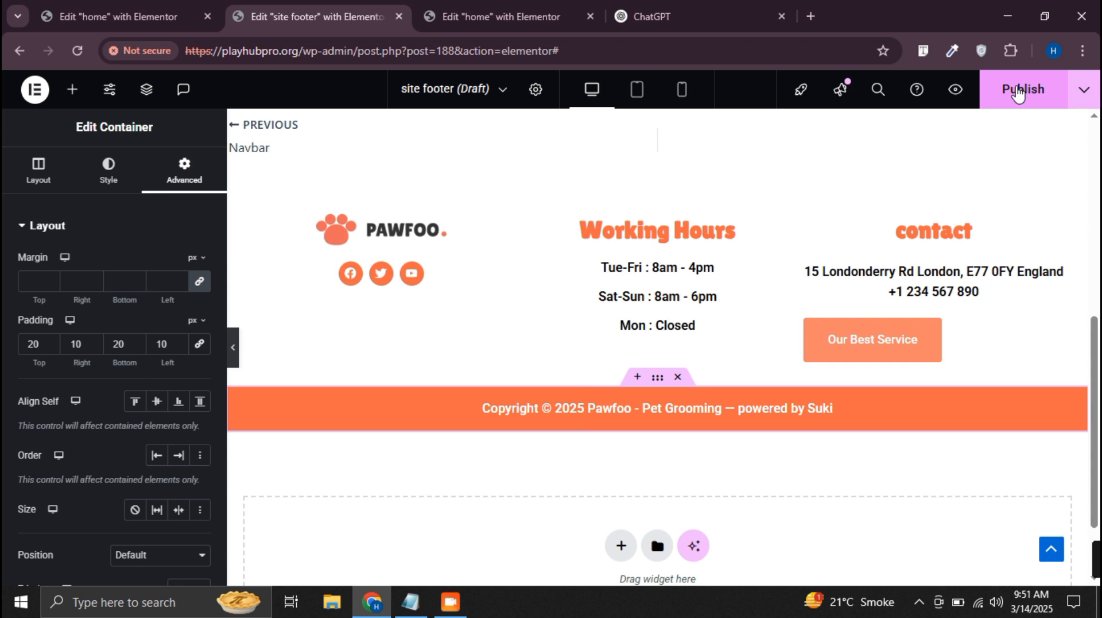
click(636, 89)
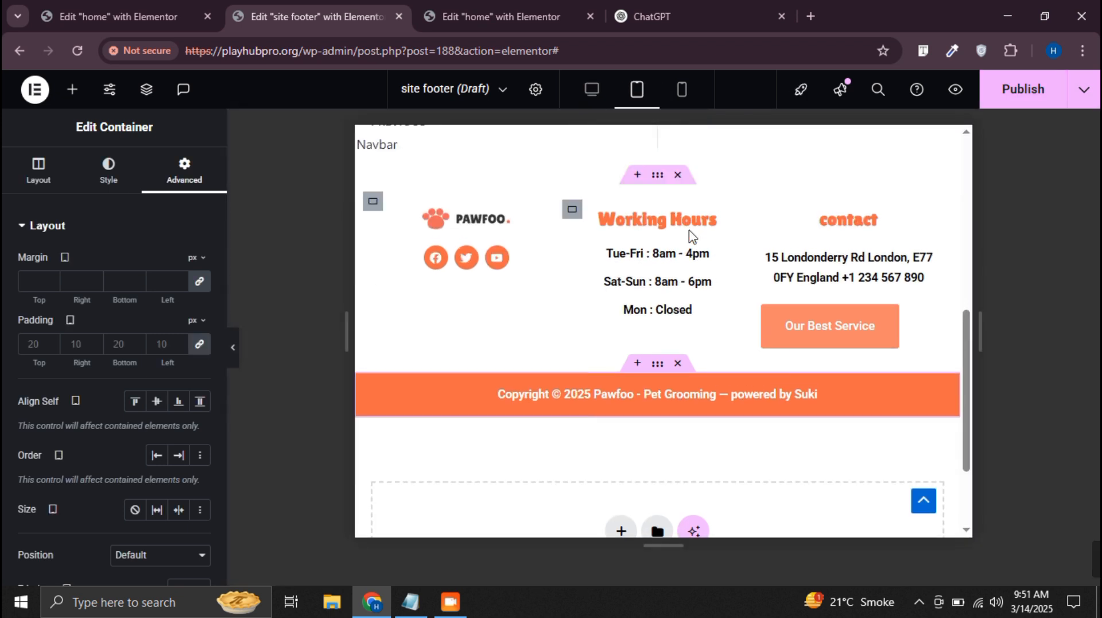
click(681, 97)
scroll(681, 281, down, 3)
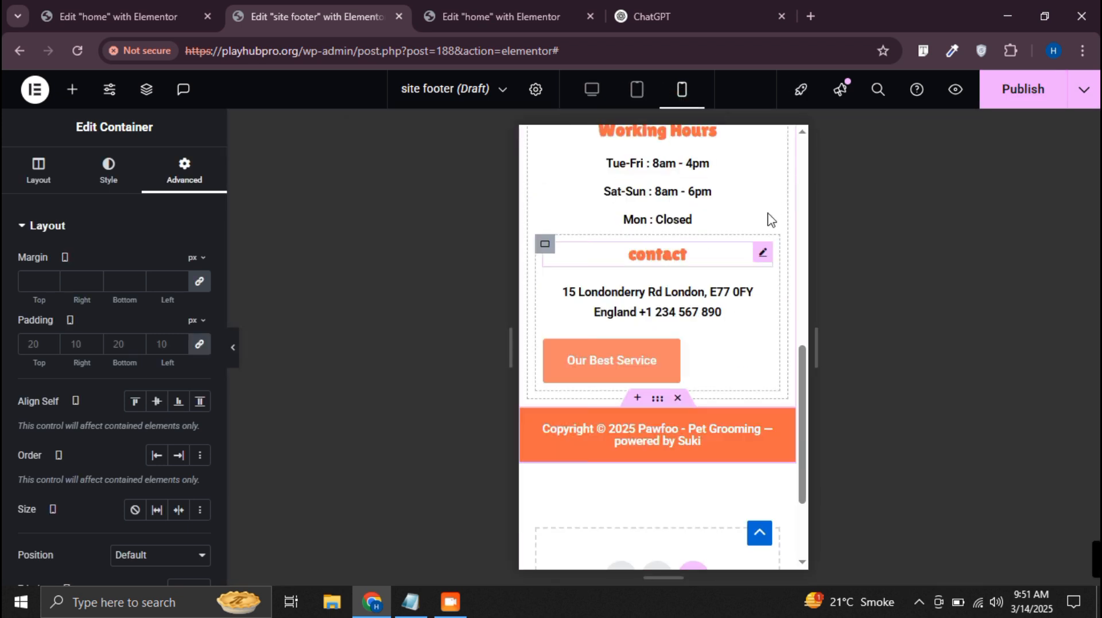
click(593, 92)
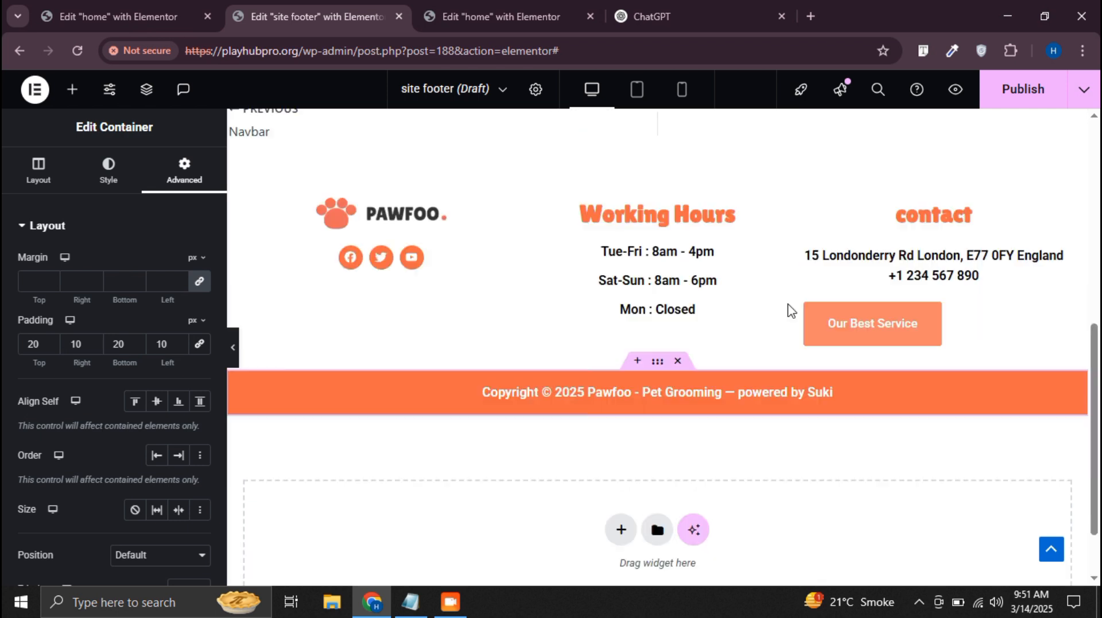
Center the "Our Best Service" button and set its padding to 10 px top and bottom and 20 px right and left
click(836, 326)
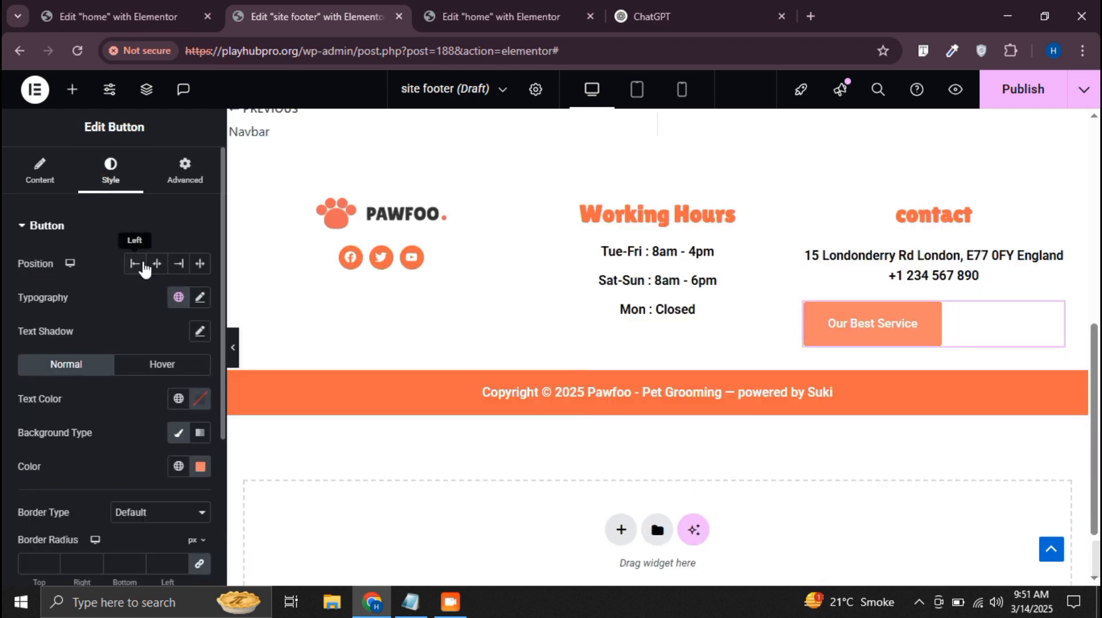
click(157, 263)
scroll(78, 404, down, 4)
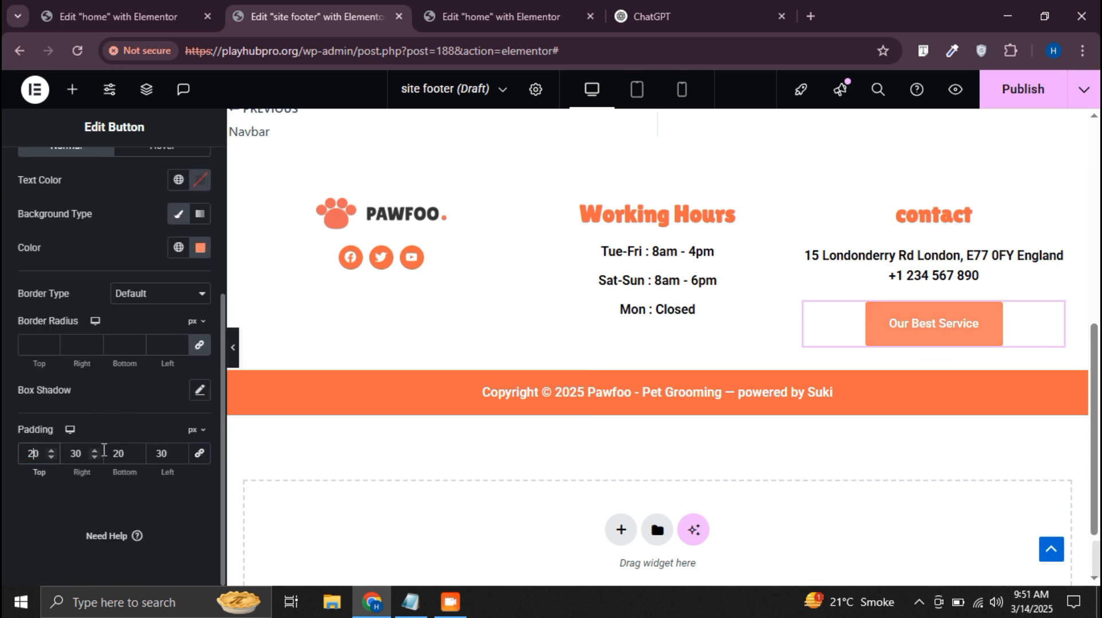
key(BackSpace)
text(1)
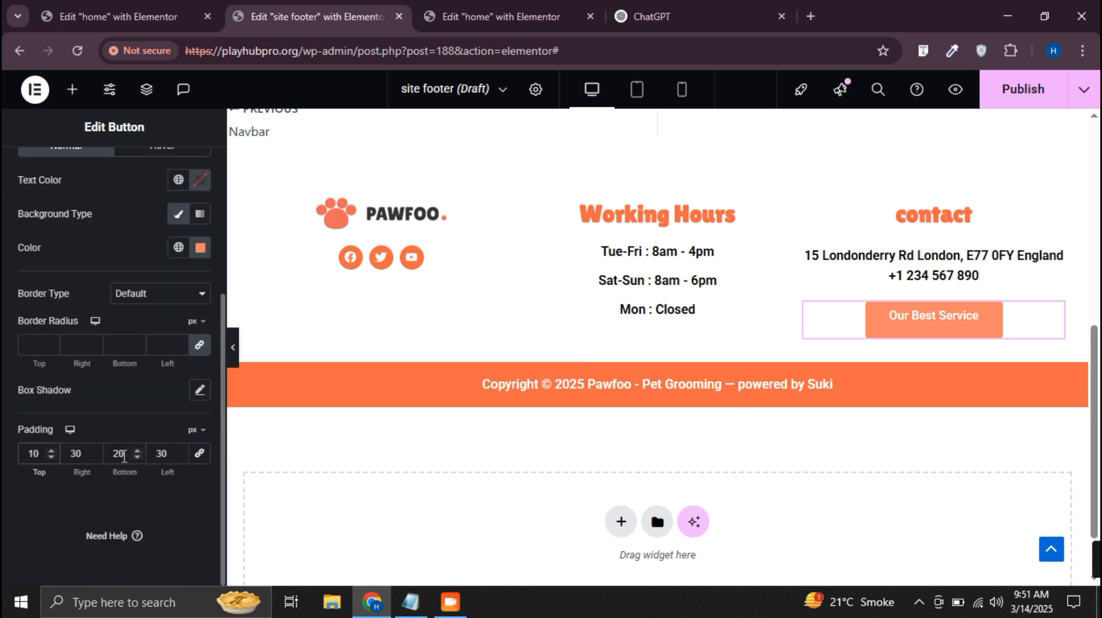
key(BackSpace)
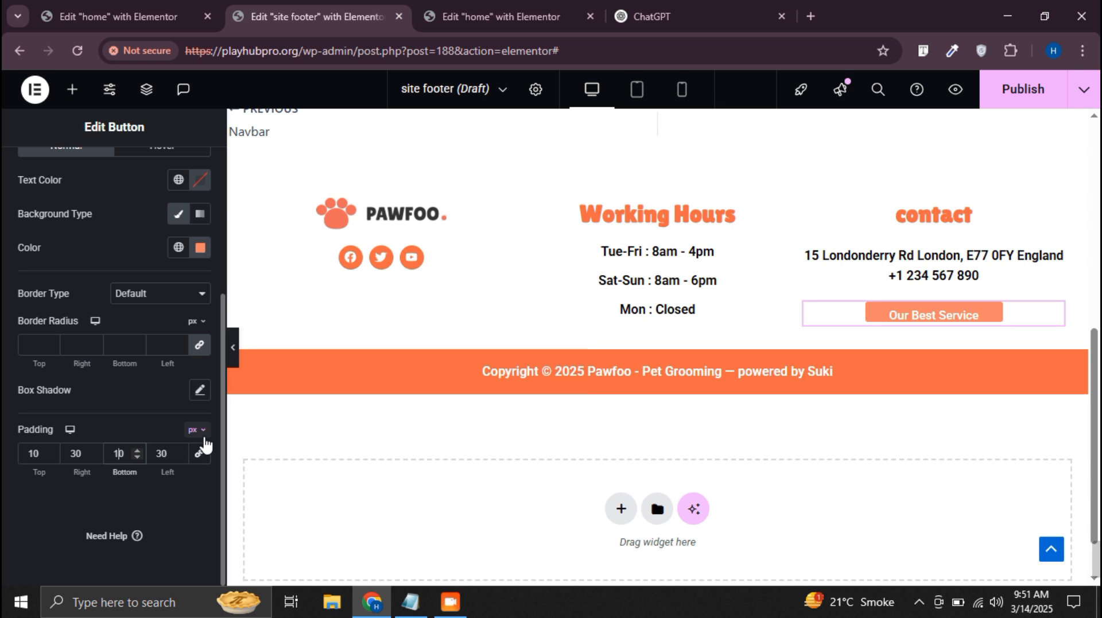
text(1)
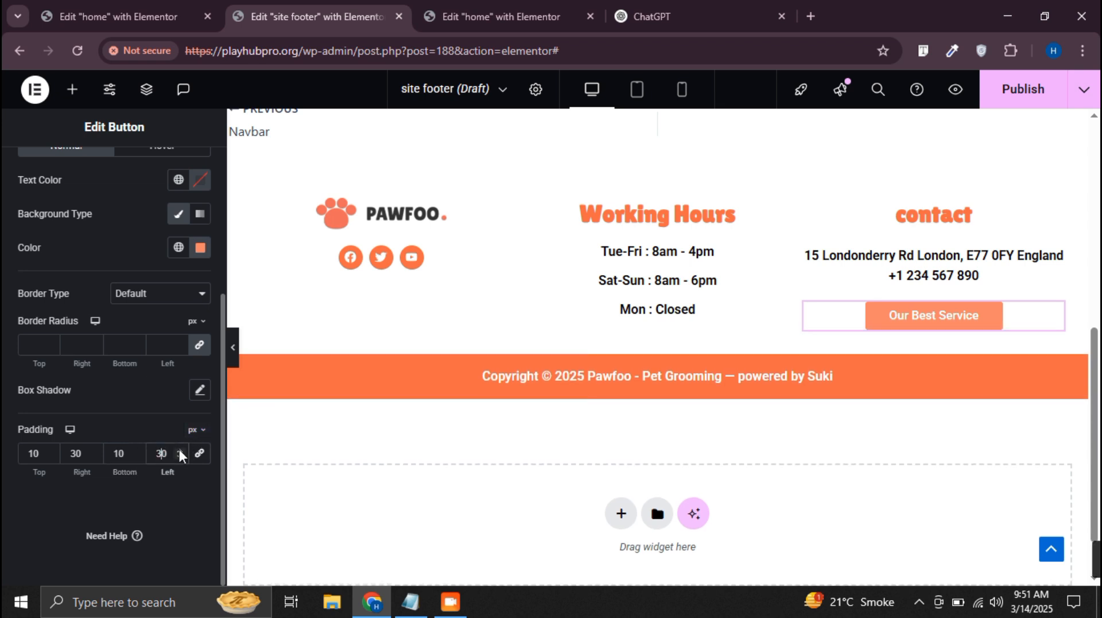
key(BackSpace)
text(2)
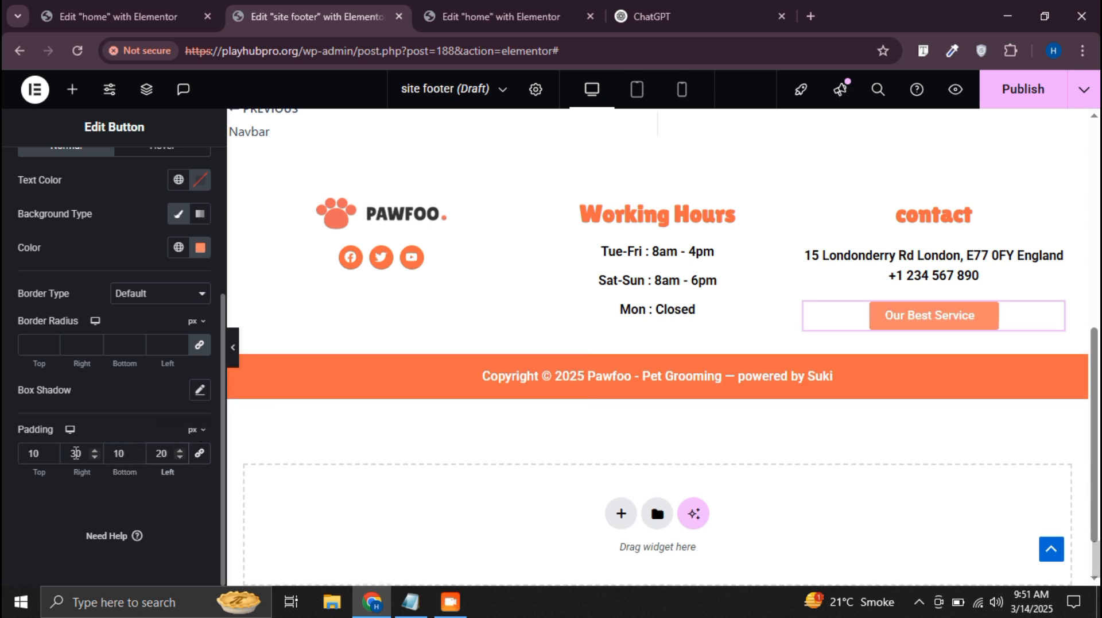
key(BackSpace)
text(2)
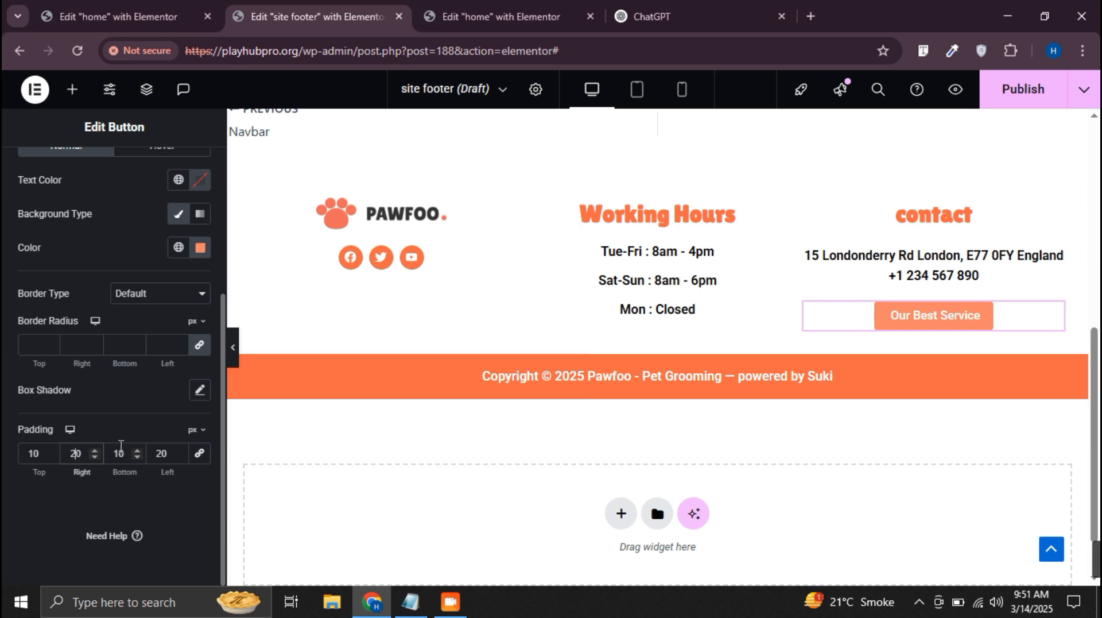
Publish the site footer template with the condition Include Entire Site and check it in the tablet and mobile views
click(1023, 89)
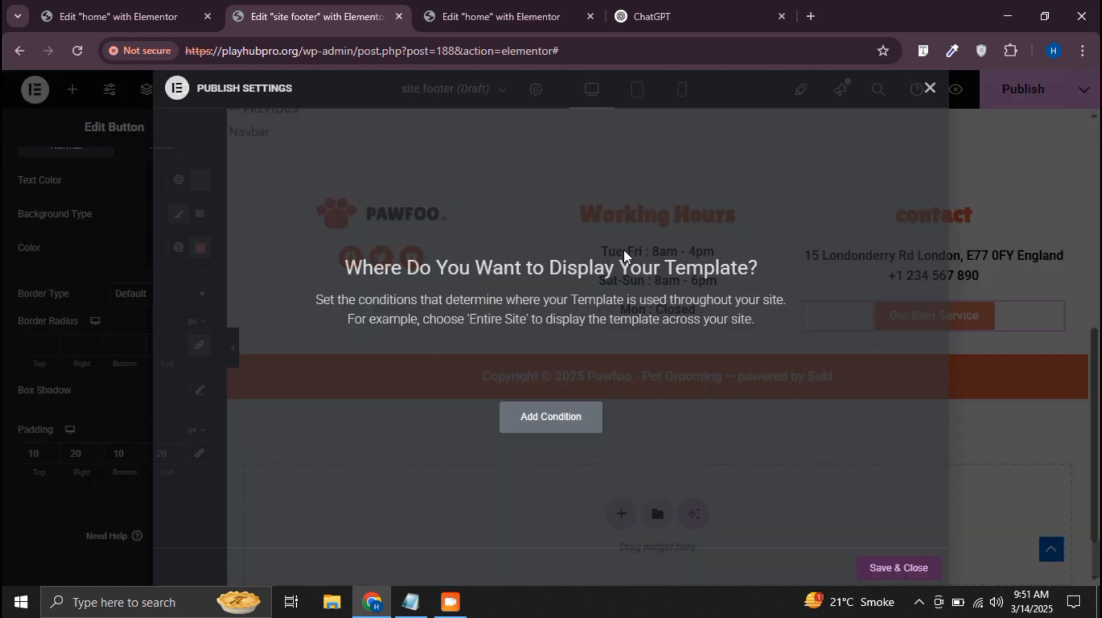
click(553, 417)
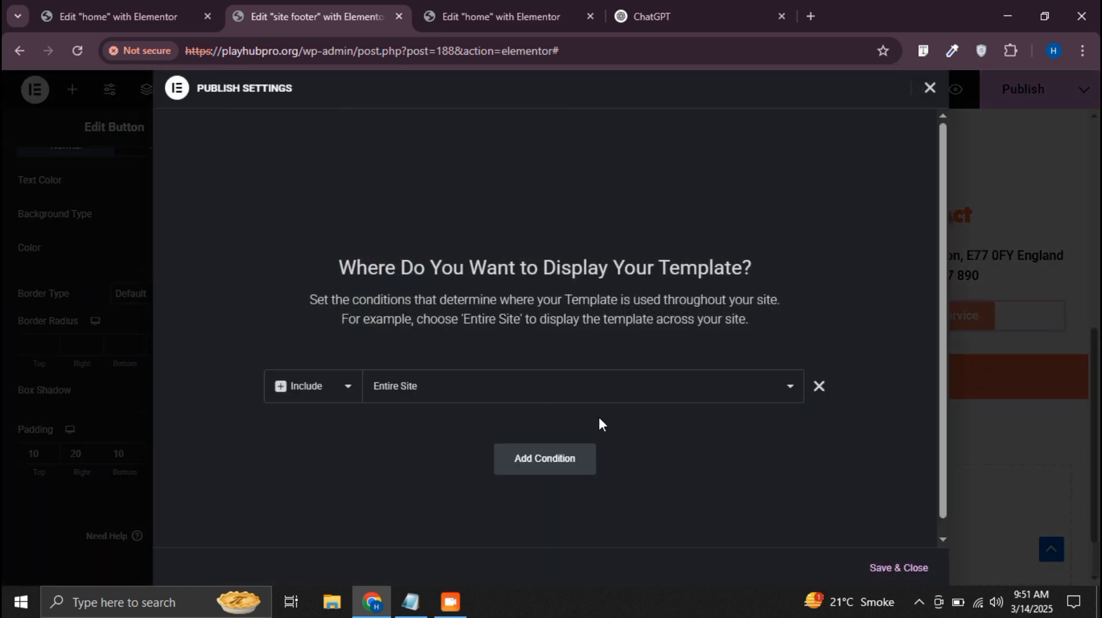
click(909, 569)
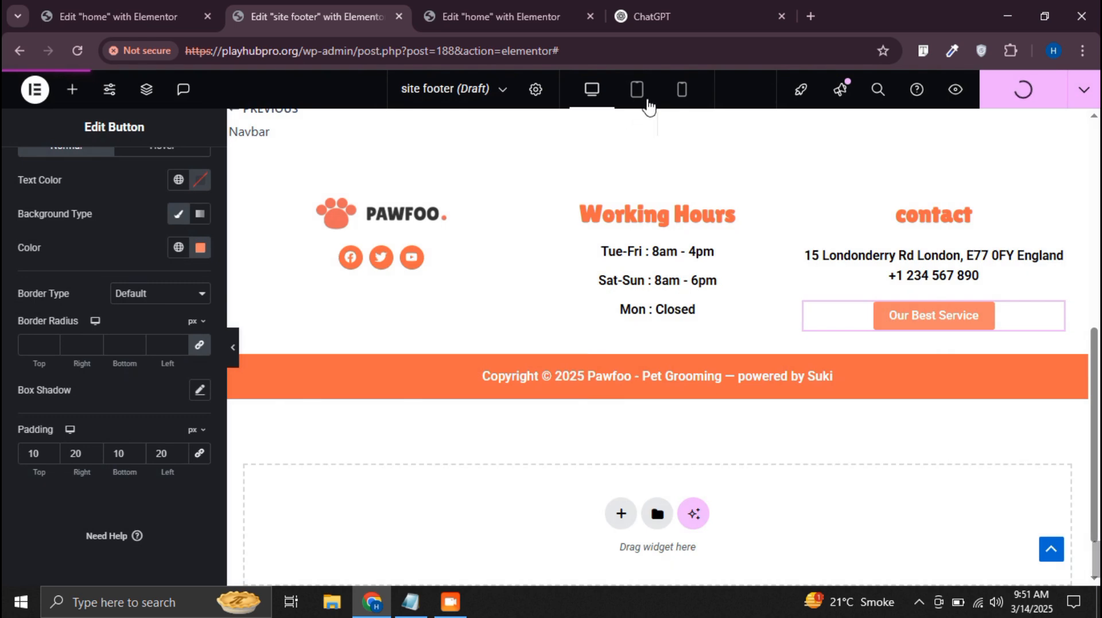
click(647, 92)
click(682, 91)
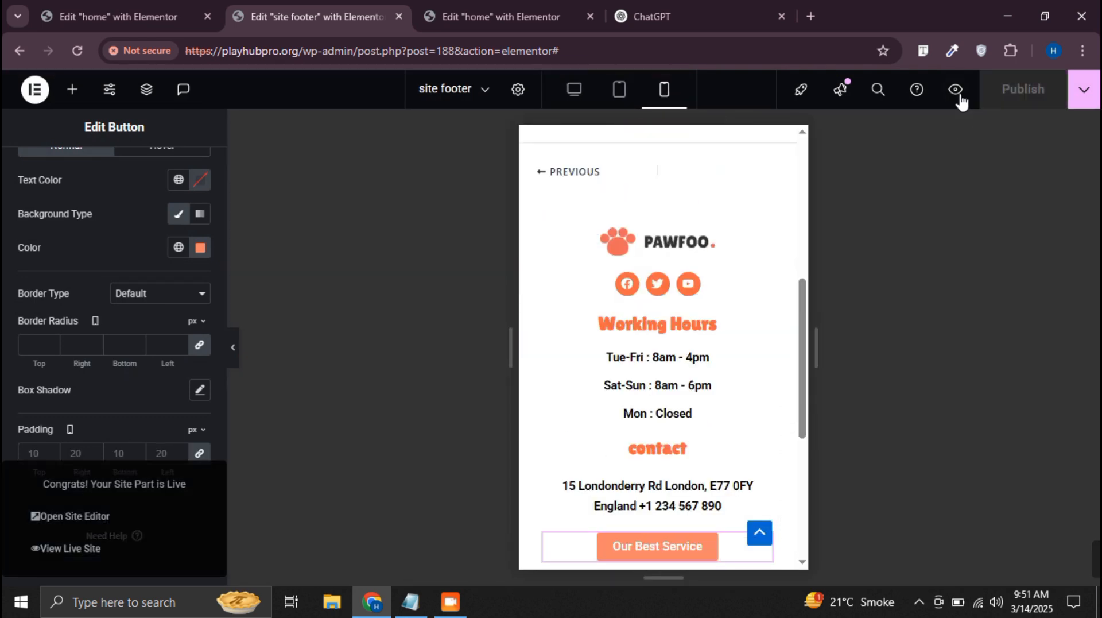
Preview the live home page and open it for editing with Elementor
click(957, 92)
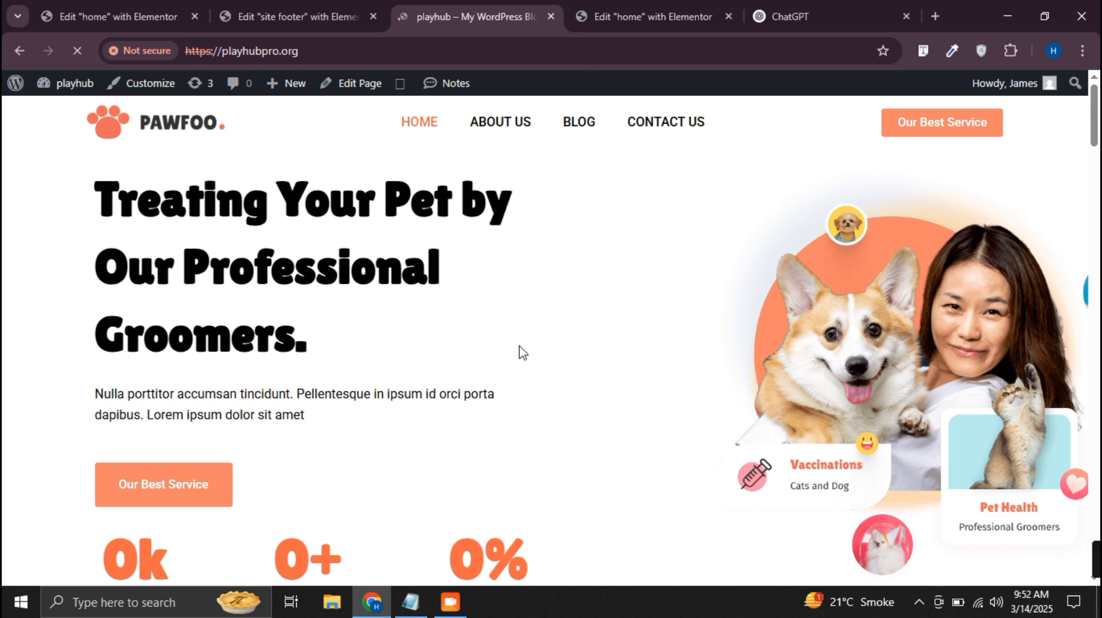
scroll(520, 347, down, 3)
scroll(522, 346, up, 3)
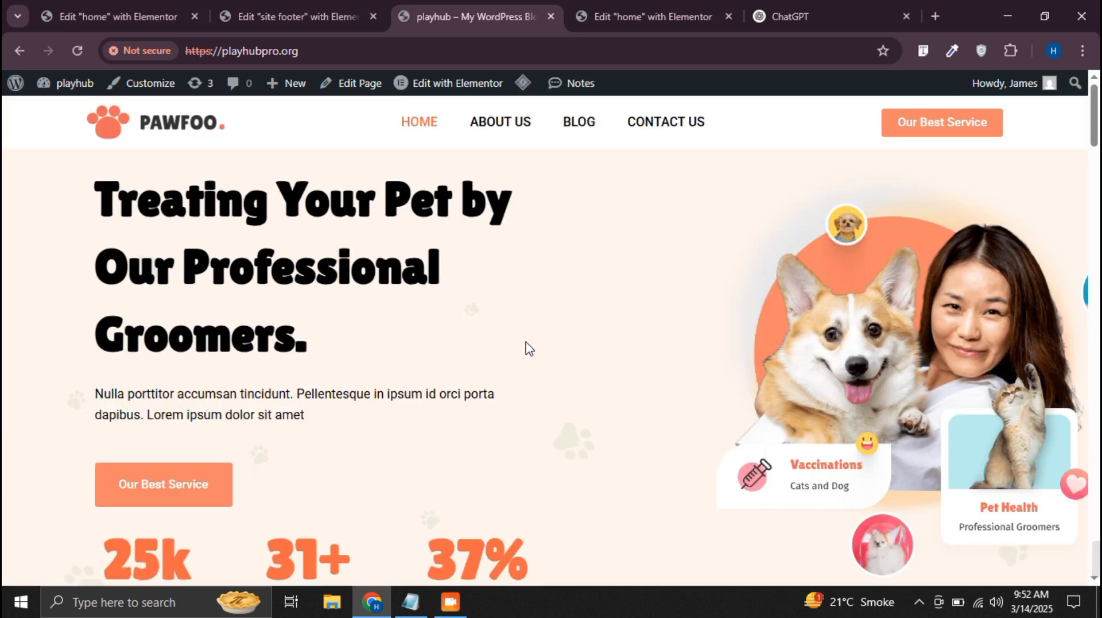
click(457, 92)
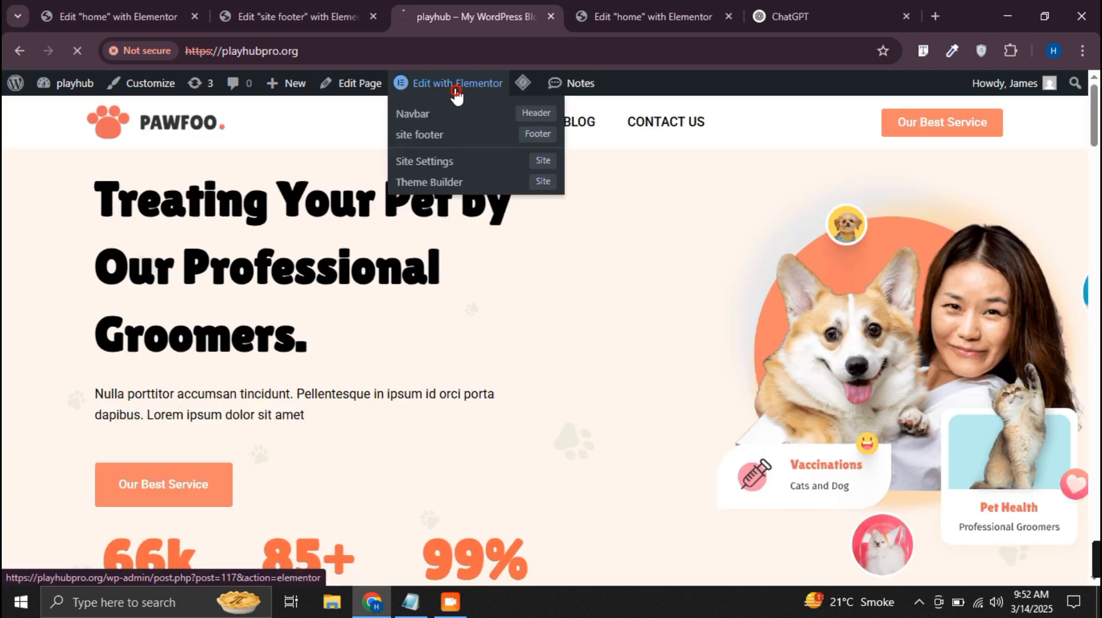
Return to the site footer tab and load the WordPress dashboard at playhubpro.org/wp-admin/ there
click(297, 5)
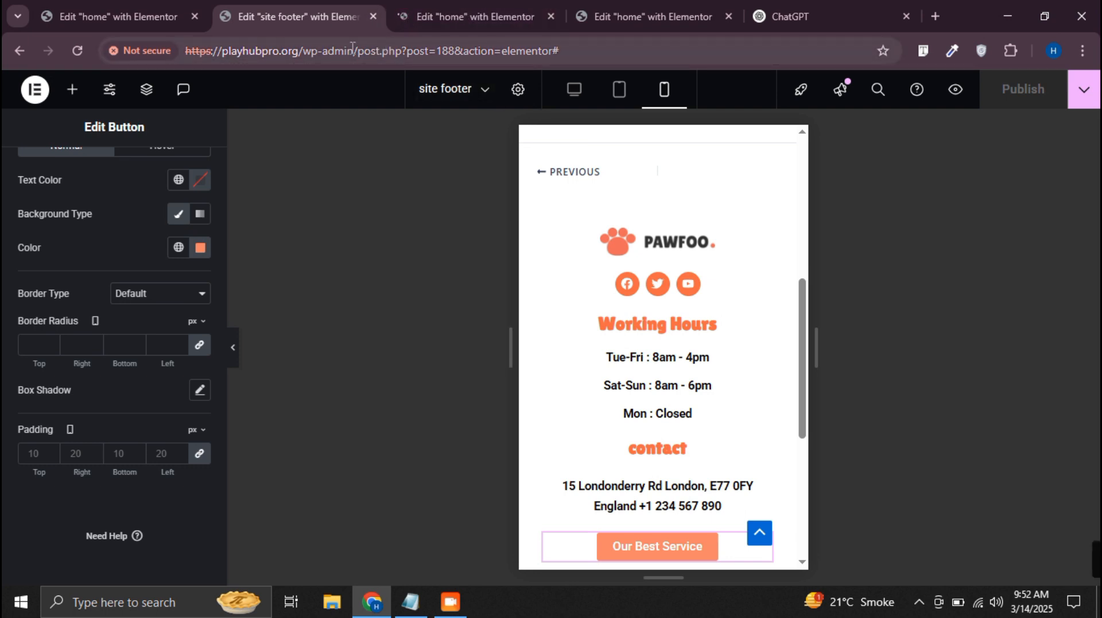
drag(361, 53, 577, 51)
key(BackSpace)
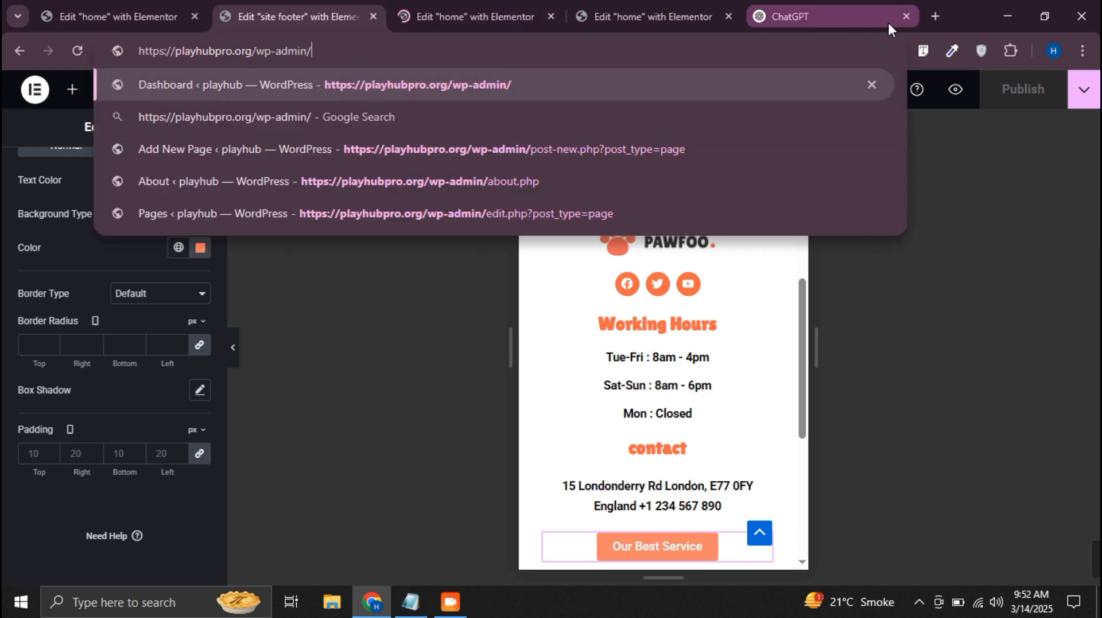
key(Return)
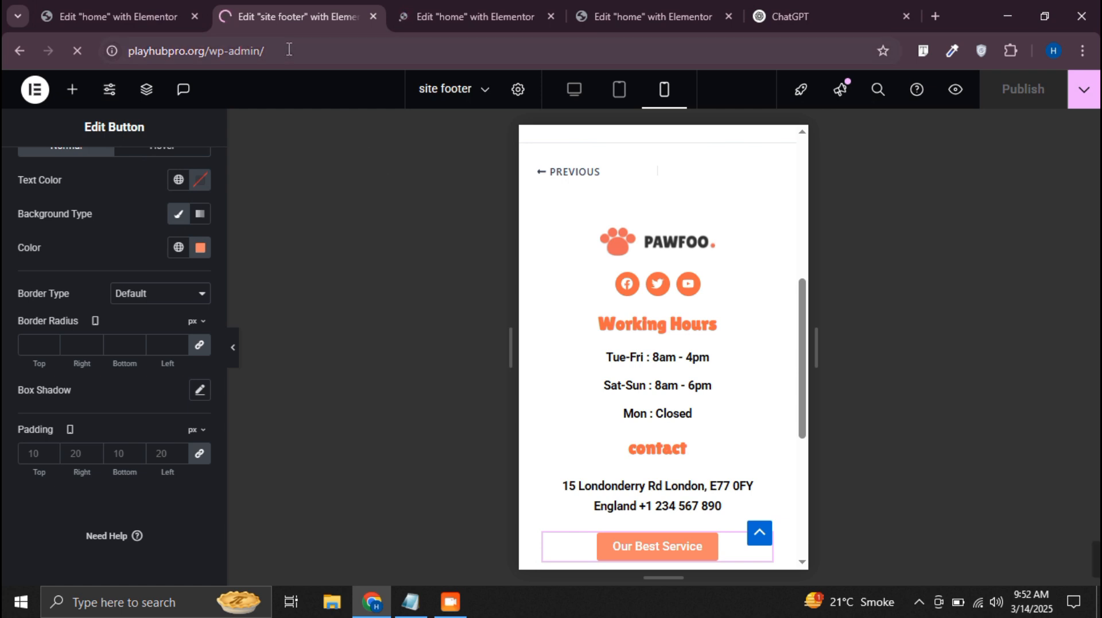
Load the live home page at playhubpro.org in place of the WordPress dashboard
drag(264, 52, 206, 57)
drag(442, 51, 302, 43)
key(BackSpace)
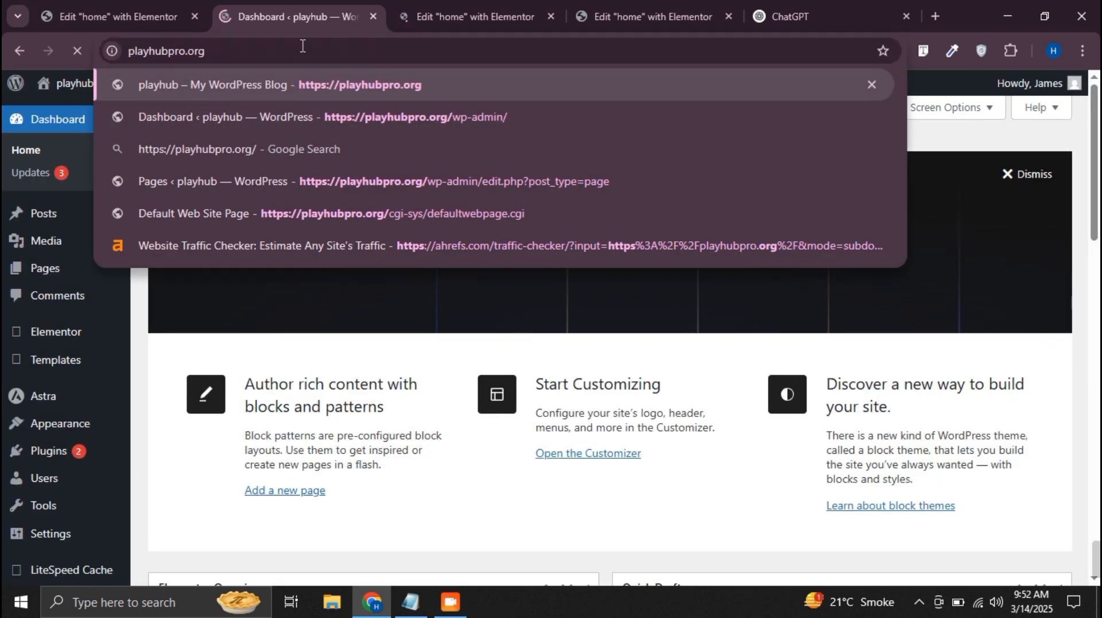
key(Return)
In the home page editor, unlink the hero container's padding and set it to 100 px top and 10 px right, bottom and left
click(468, 16)
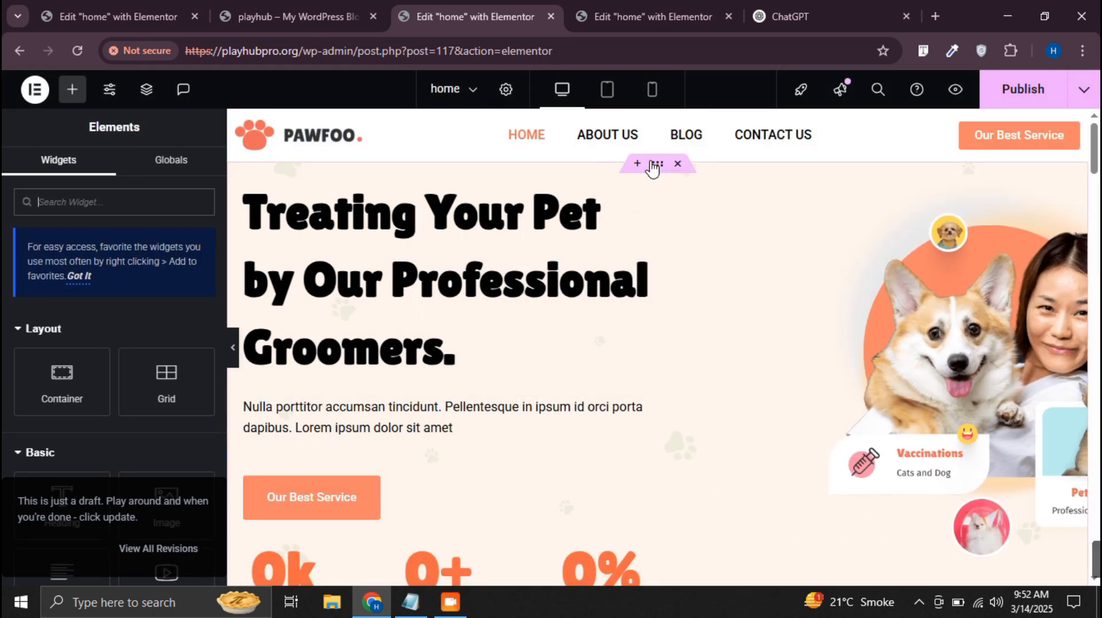
click(658, 166)
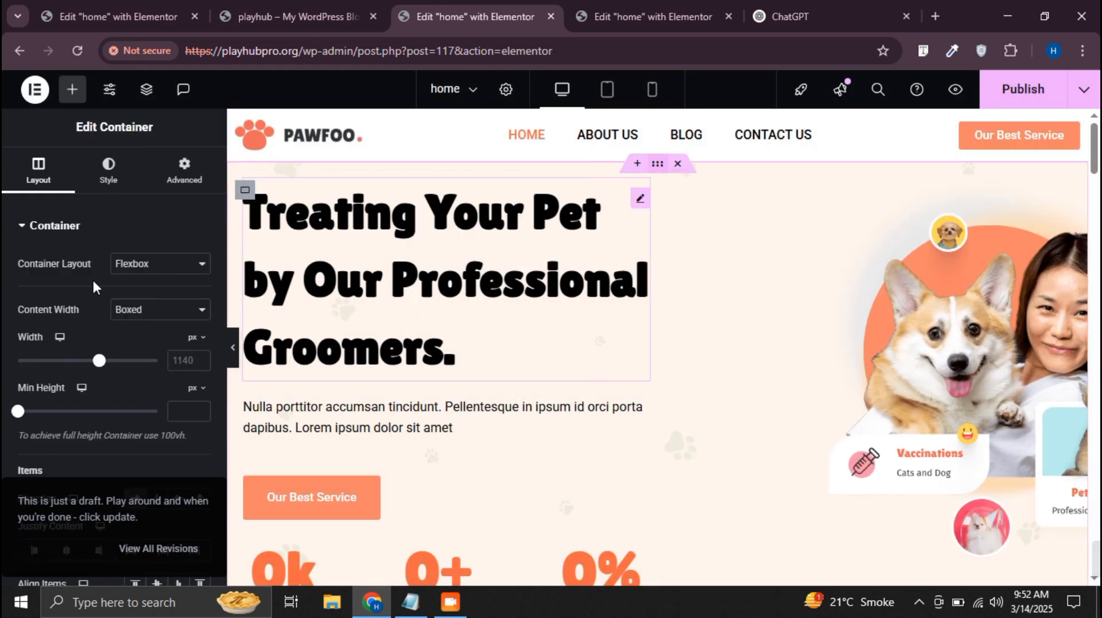
click(191, 158)
click(199, 345)
click(23, 342)
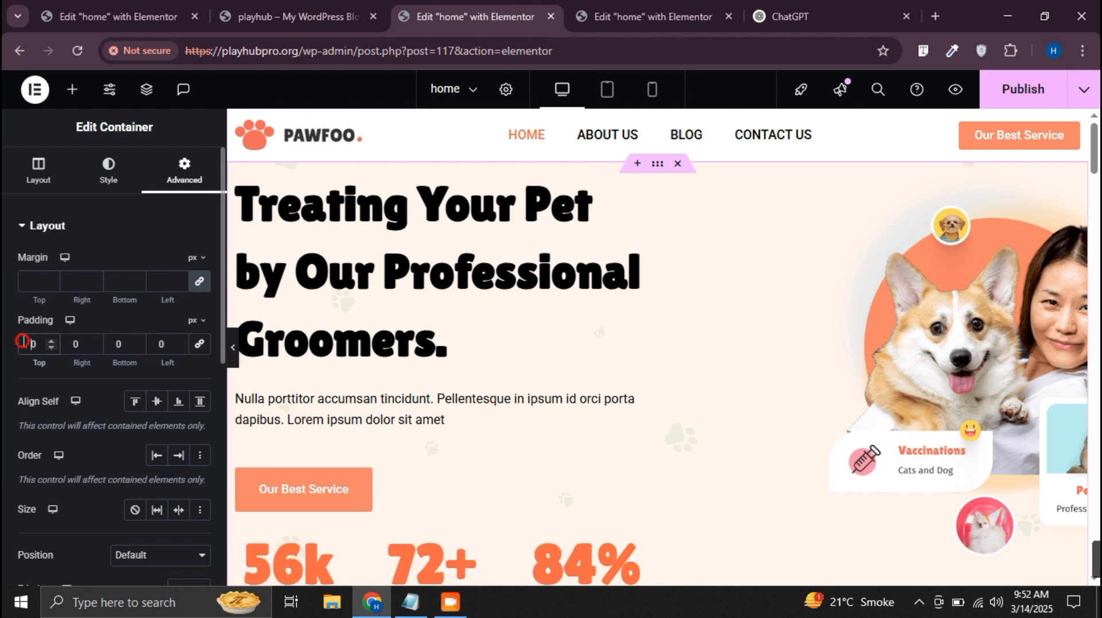
text(8)
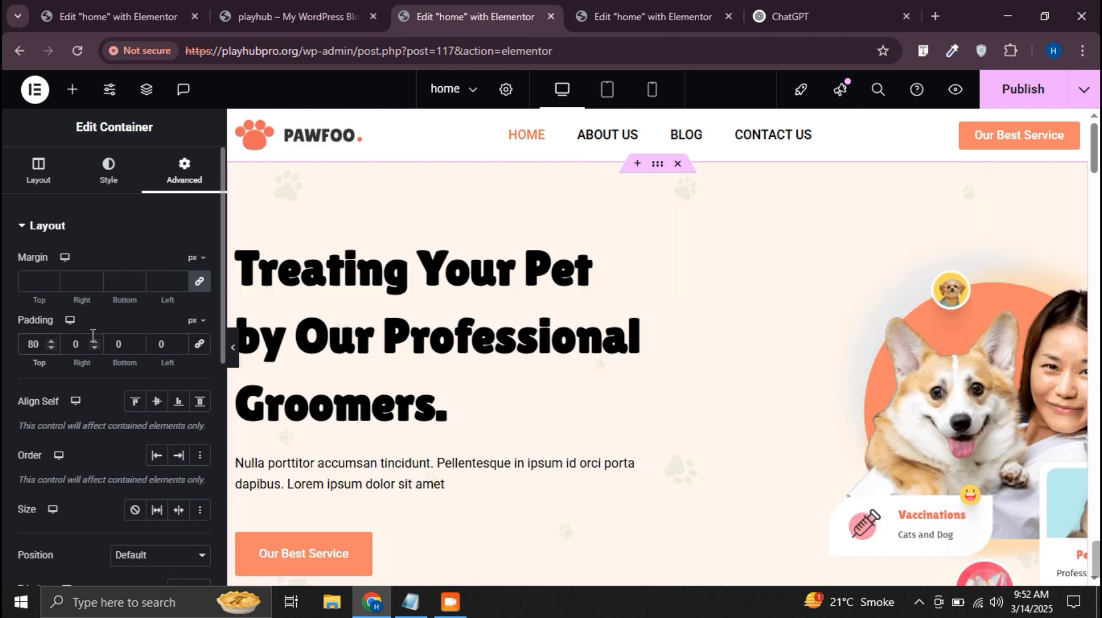
key(BackSpace)
key(BackSpace)
text(100)
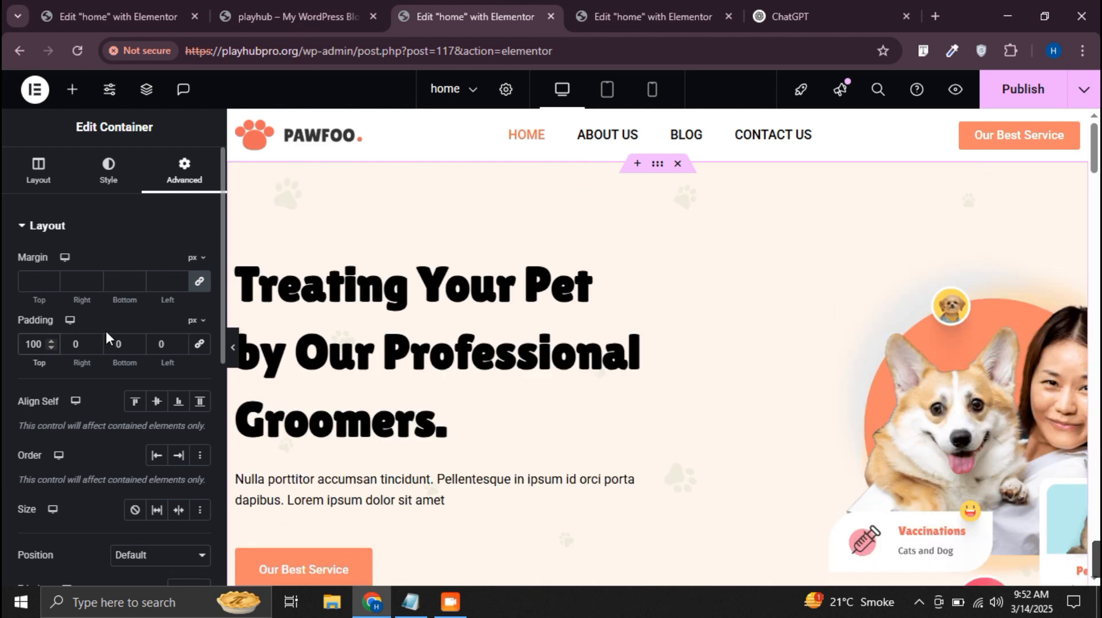
click(74, 343)
text(1)
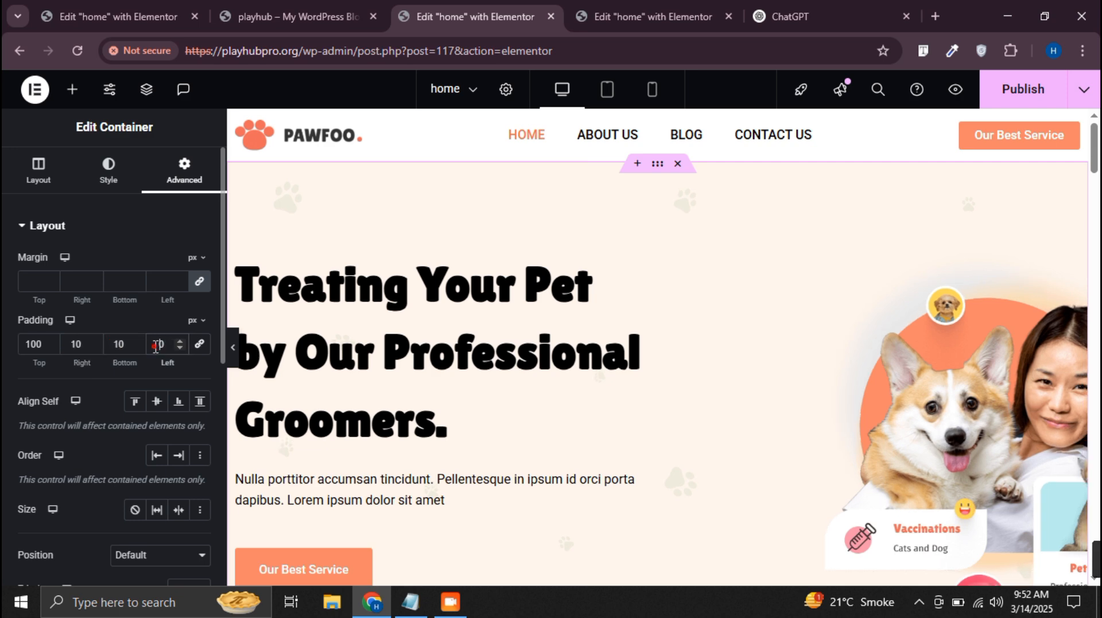
Publish the home page changes and return to the live home page to view the hero section
click(1028, 89)
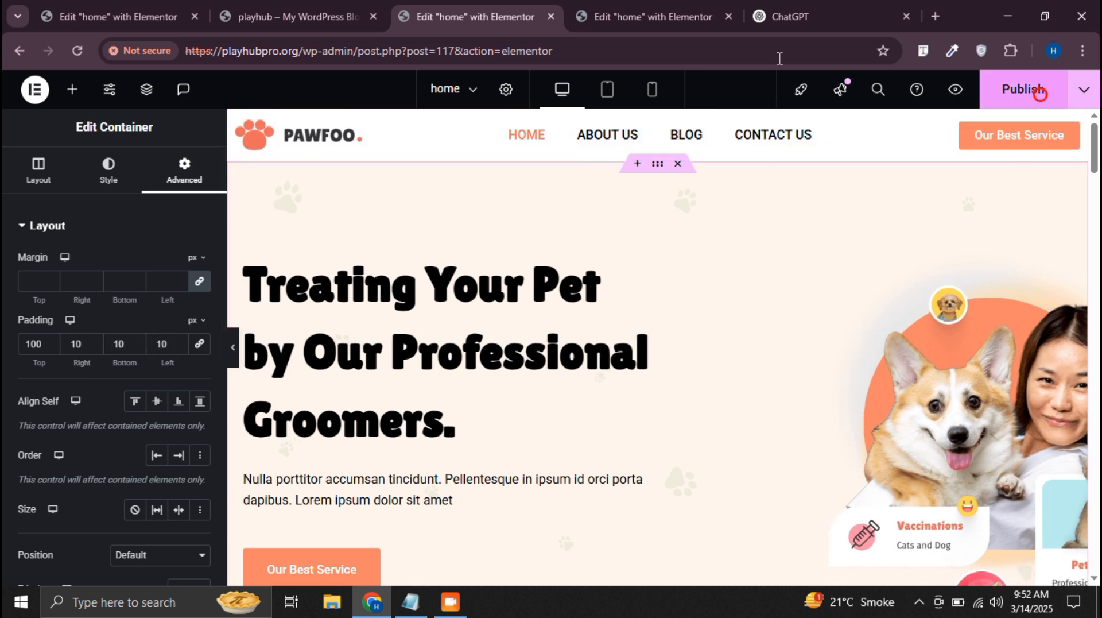
click(273, 5)
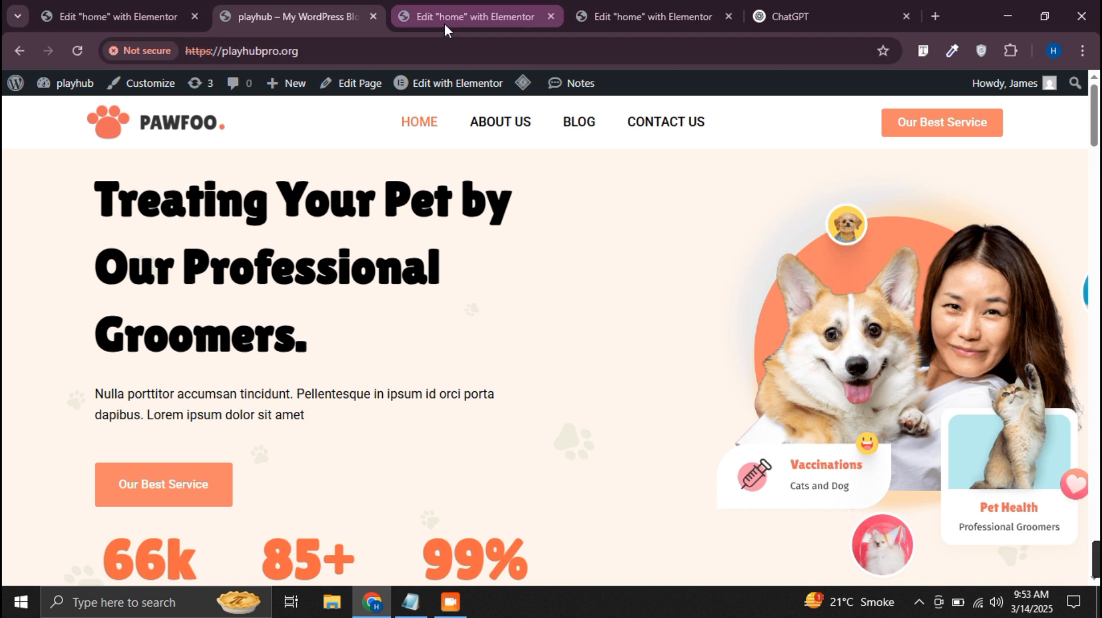
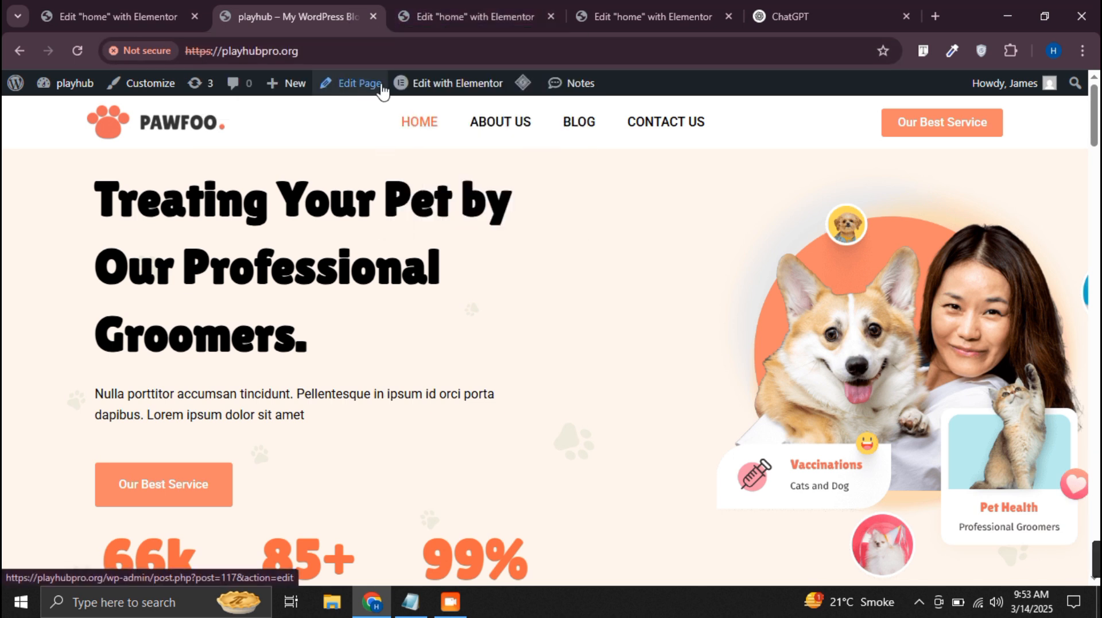
Open the Navbar template for editing and, in the home page editor, unlink the hero container's margins and set its top margin to -65 px
mouse_move(454, 90)
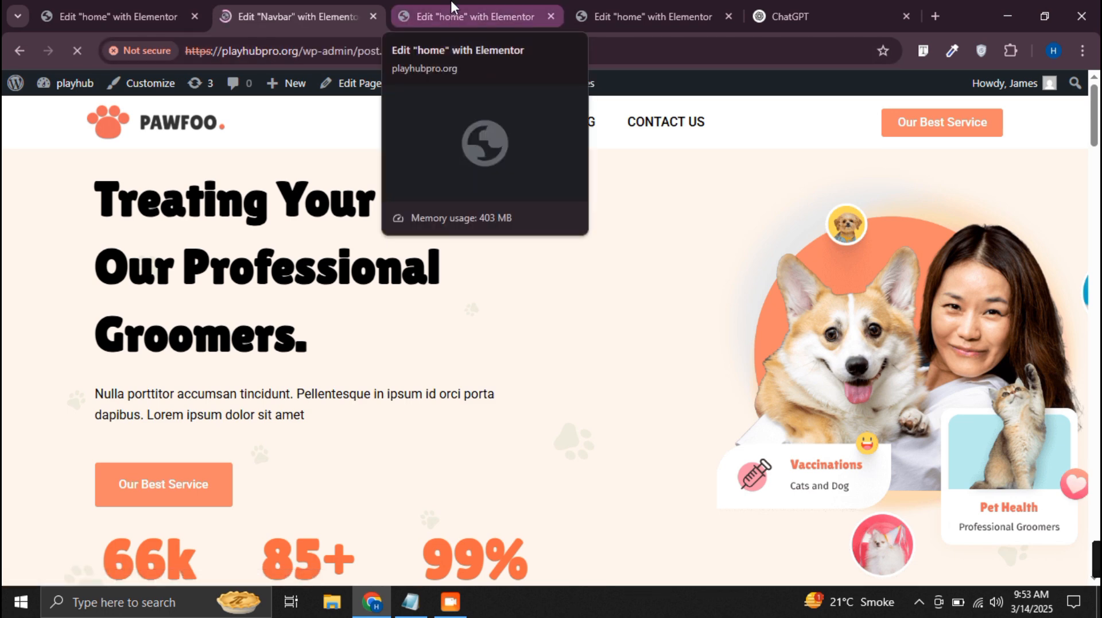
click(452, 17)
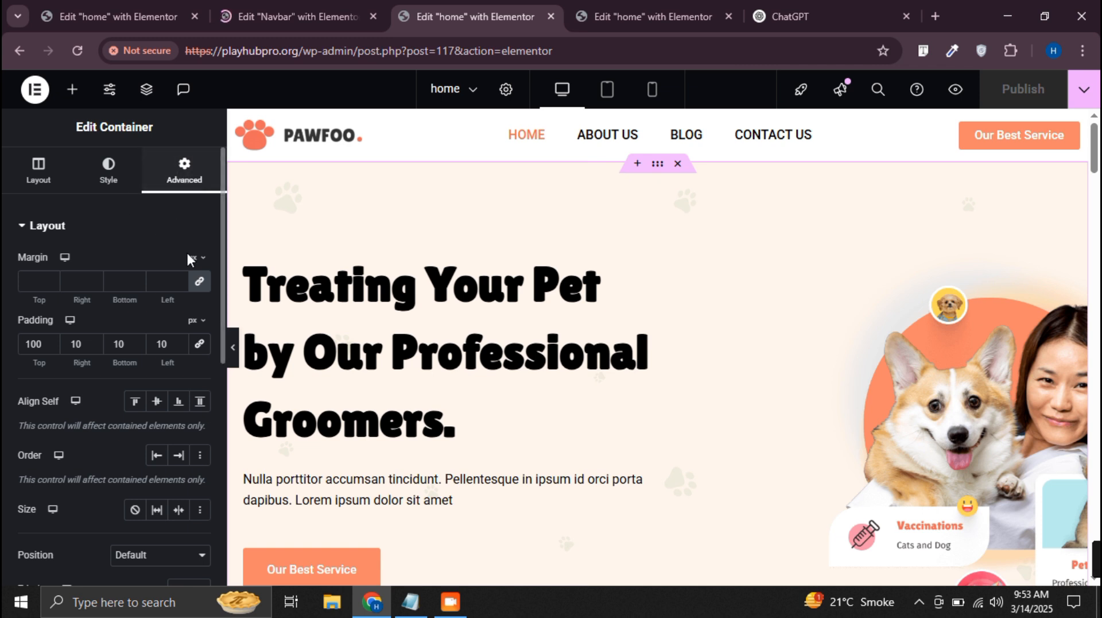
scroll(176, 313, down, 6)
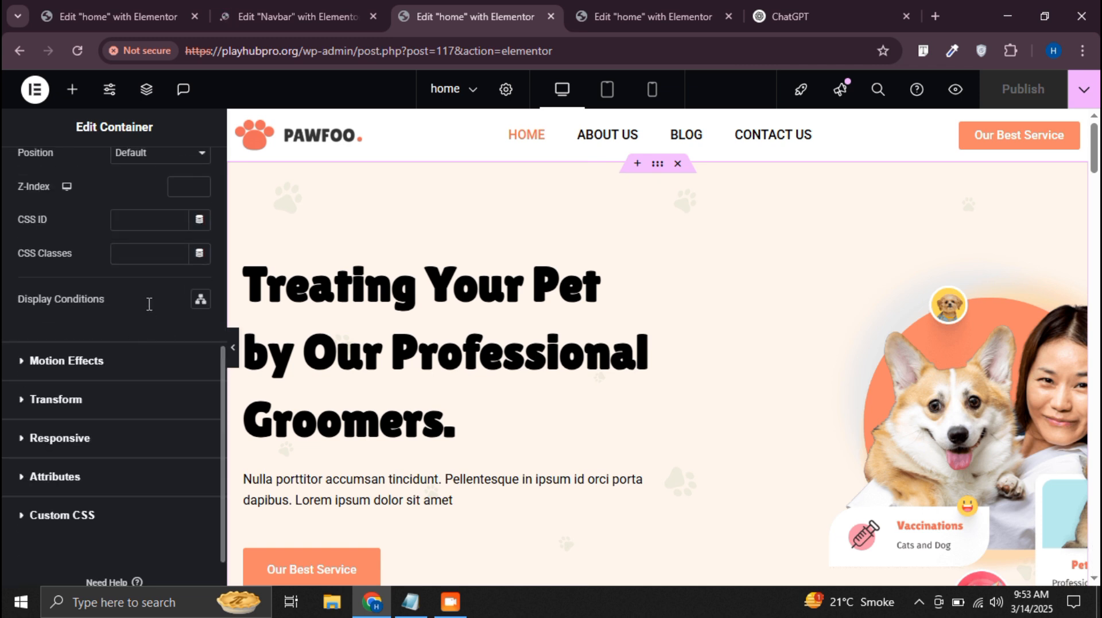
scroll(148, 304, up, 5)
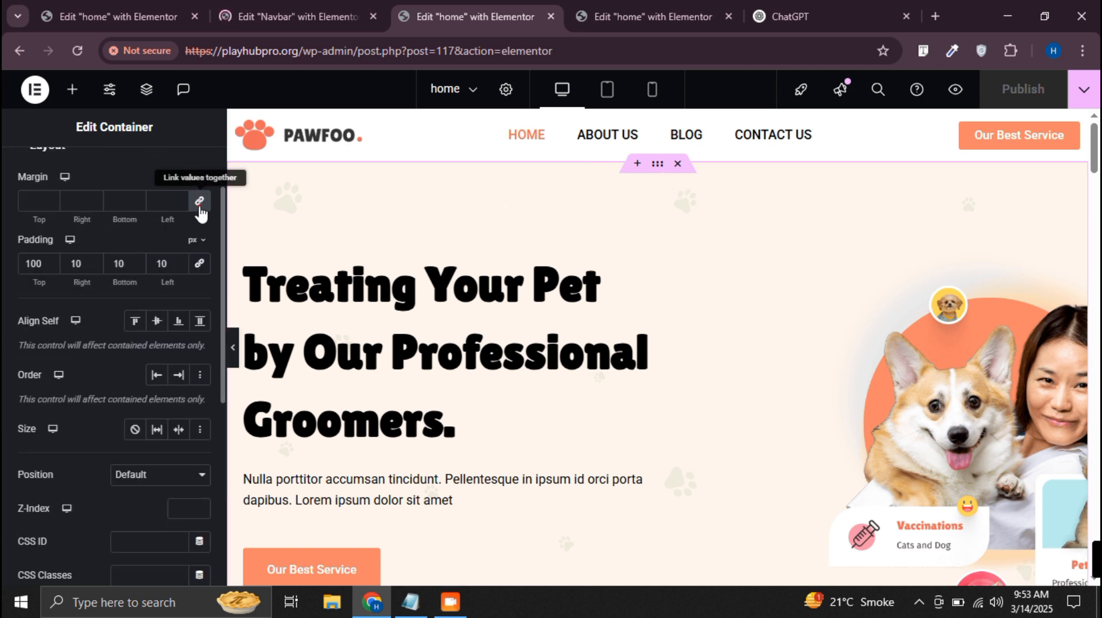
click(52, 204)
click(51, 204)
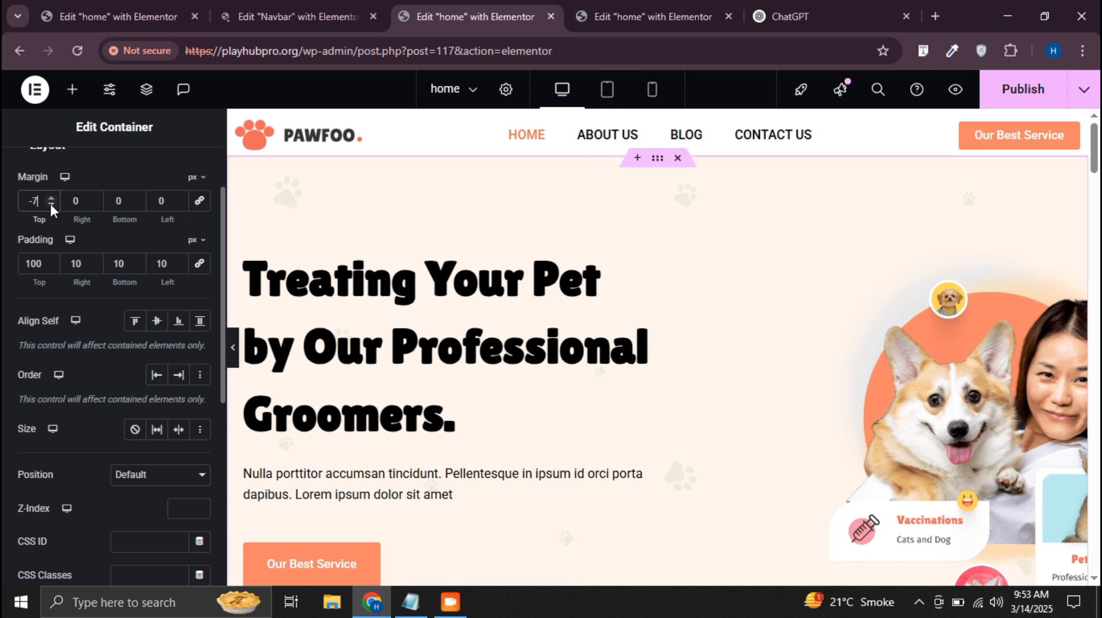
drag(51, 204, 51, 203)
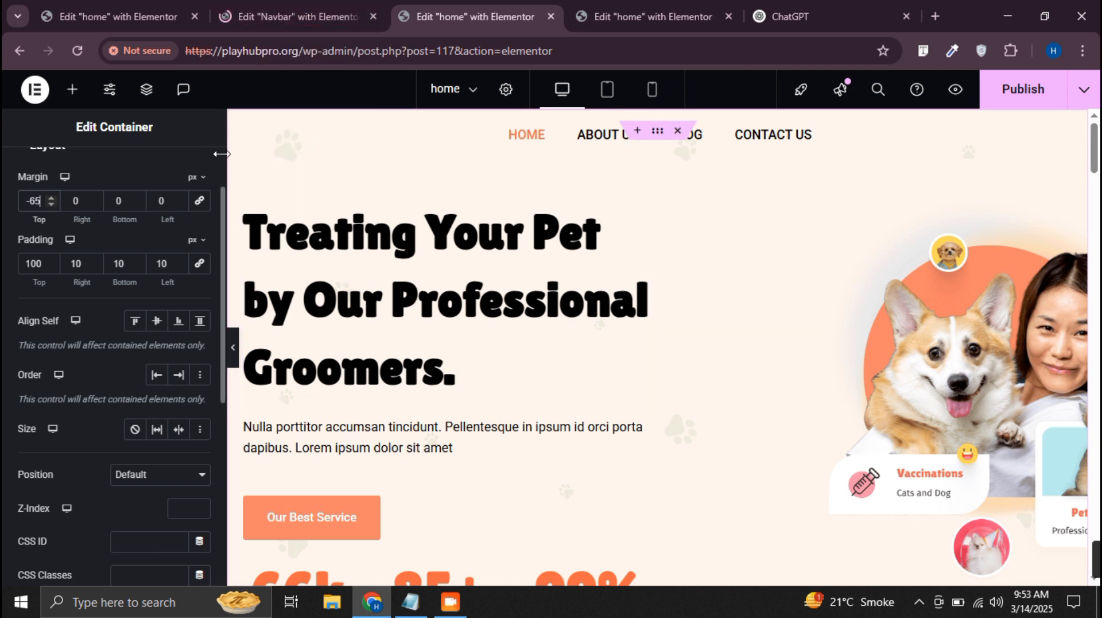
In the Navbar editor, set the header container's z-index to 5 and publish the template
click(300, 7)
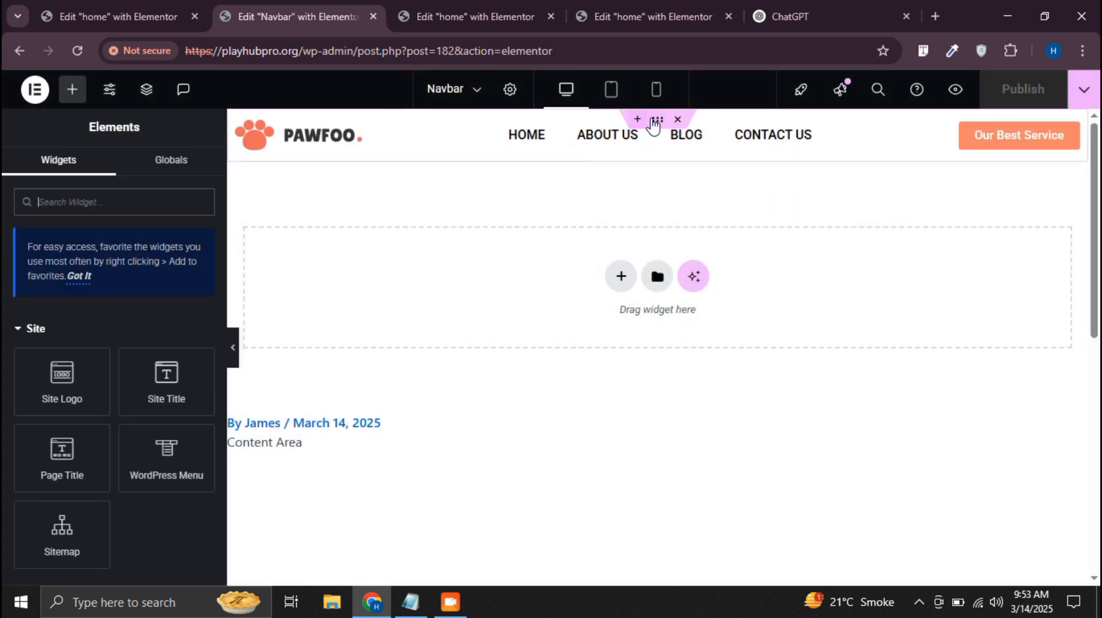
click(659, 123)
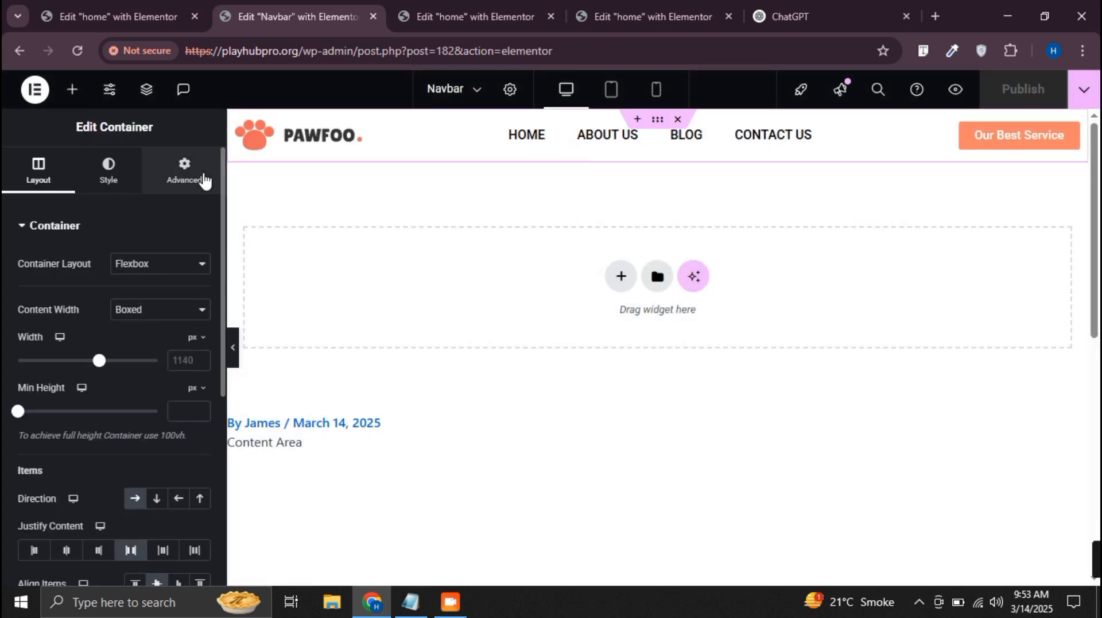
click(190, 172)
scroll(177, 347, down, 4)
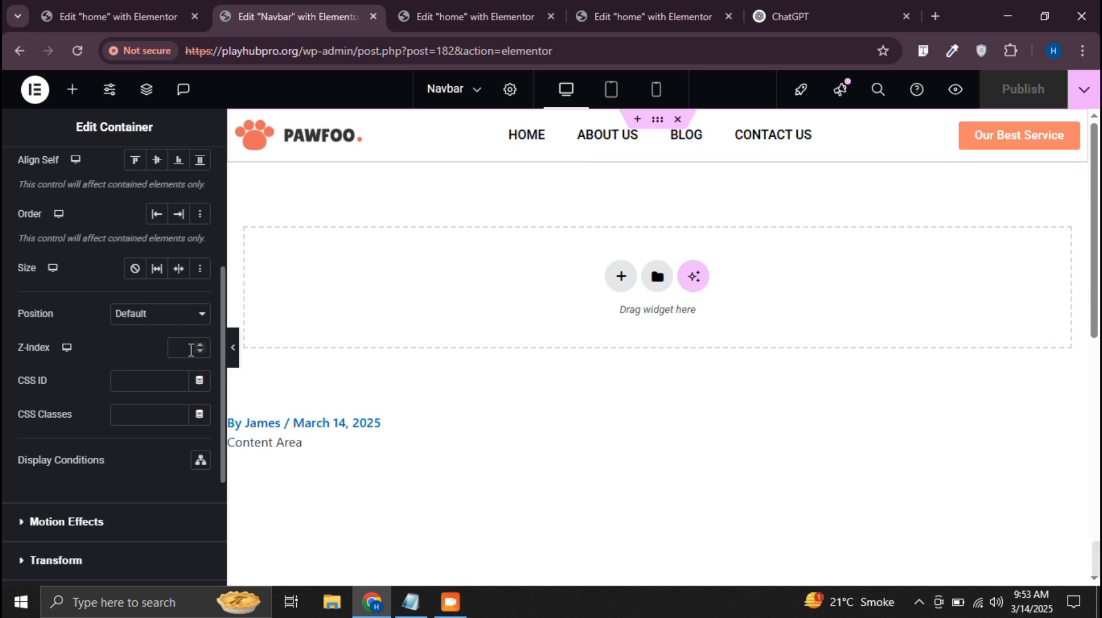
text(5)
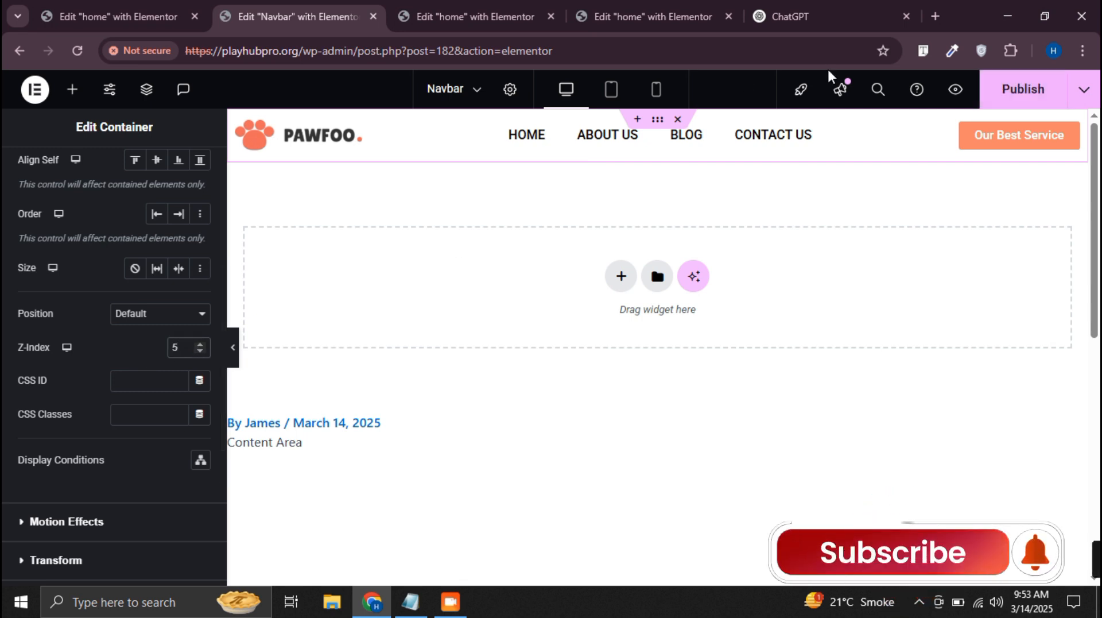
click(1082, 92)
click(459, 17)
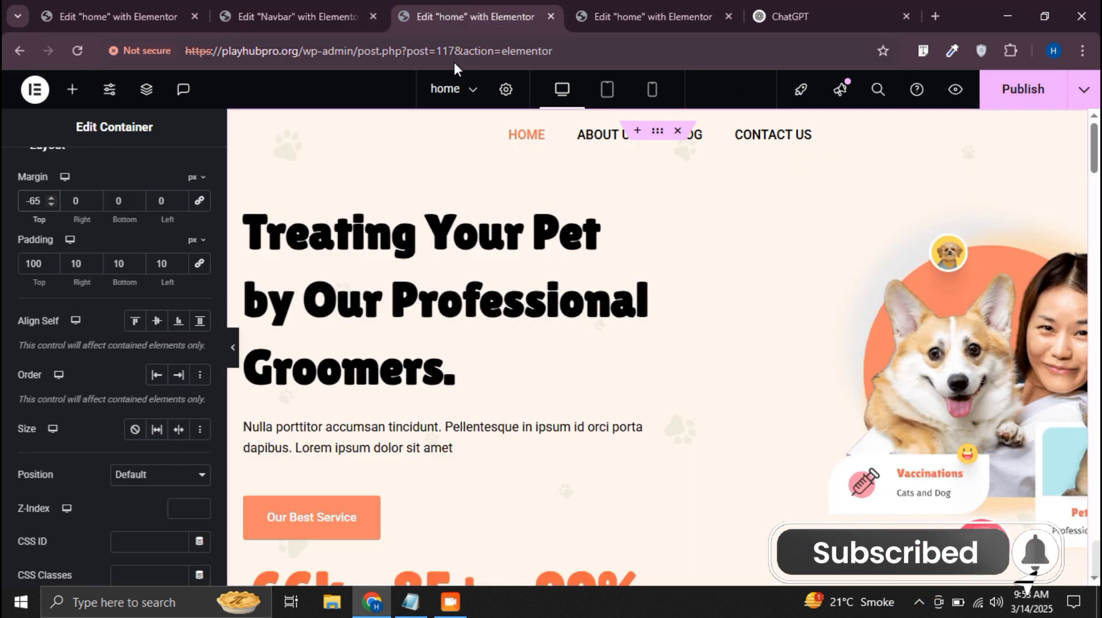
click(1025, 89)
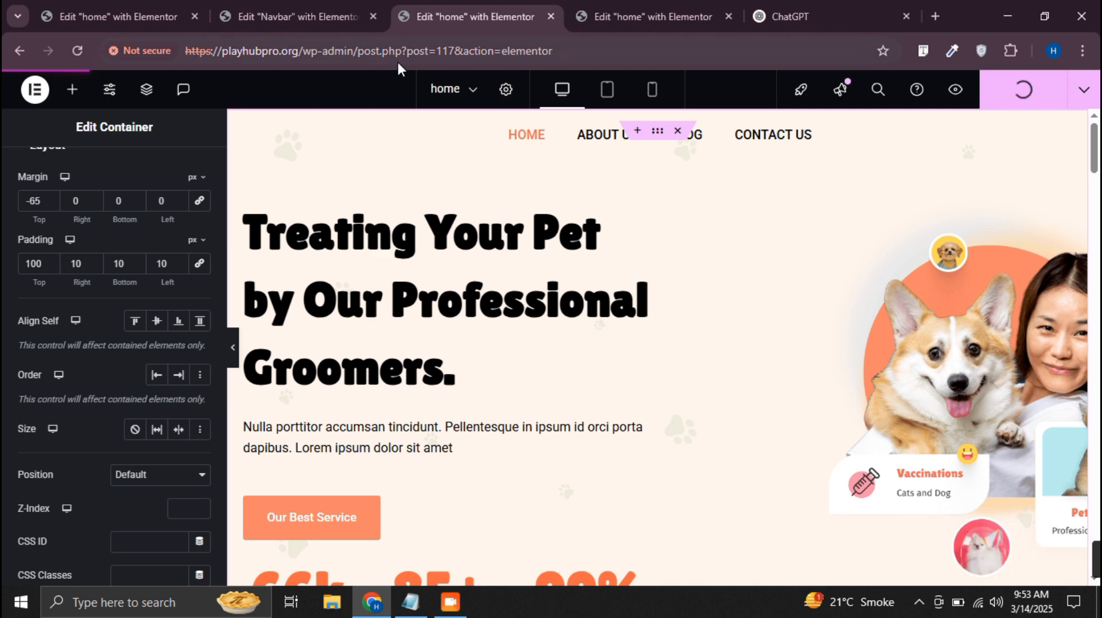
drag(302, 50, 185, 50)
key(ctrl+c)
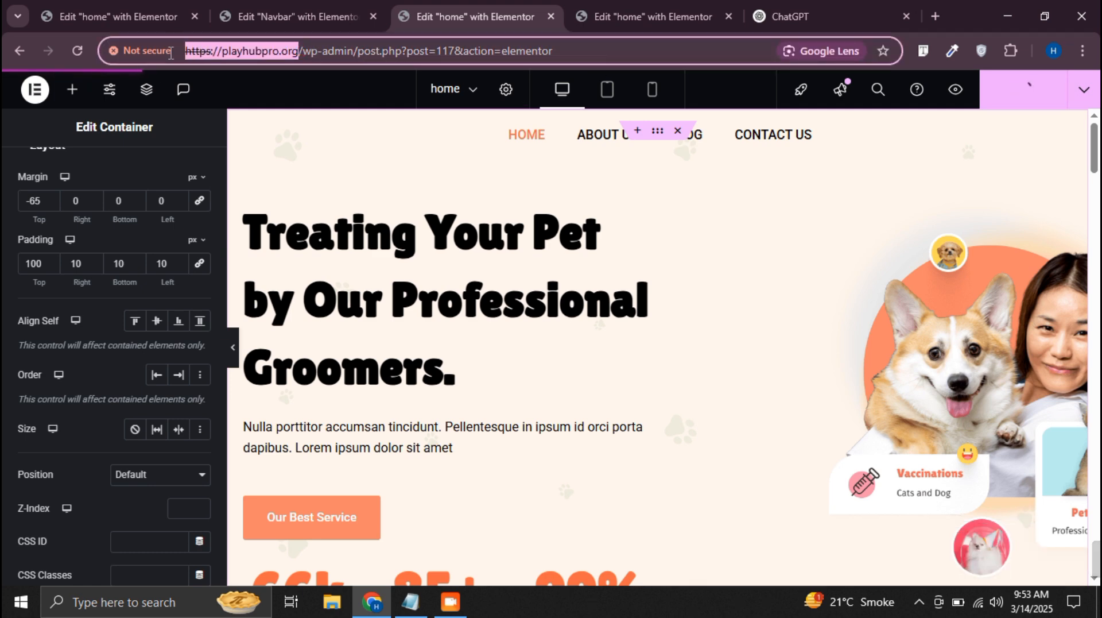
Load the live home page at playhubpro.org in place of the second home page editor and check its header
click(641, 16)
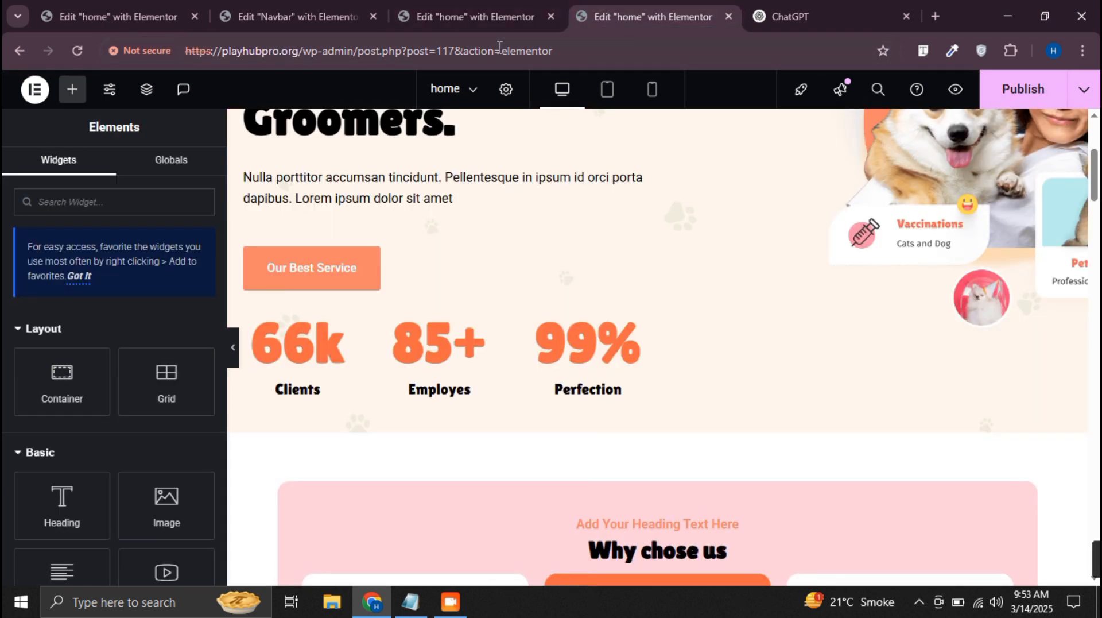
click(497, 49)
key(Return)
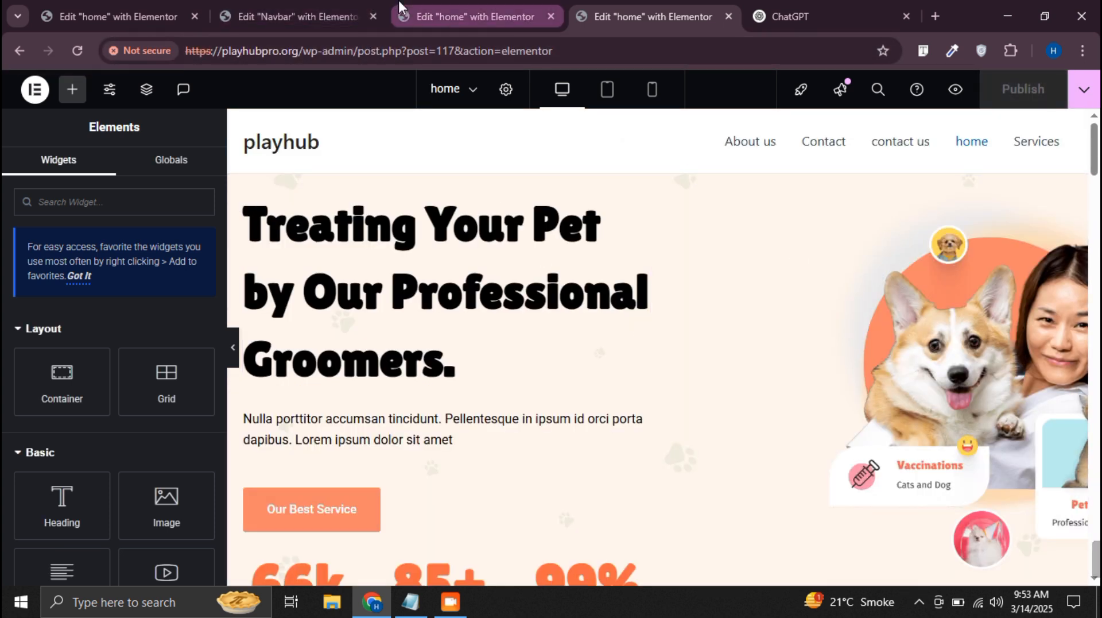
click(380, 57)
key(ctrl+v)
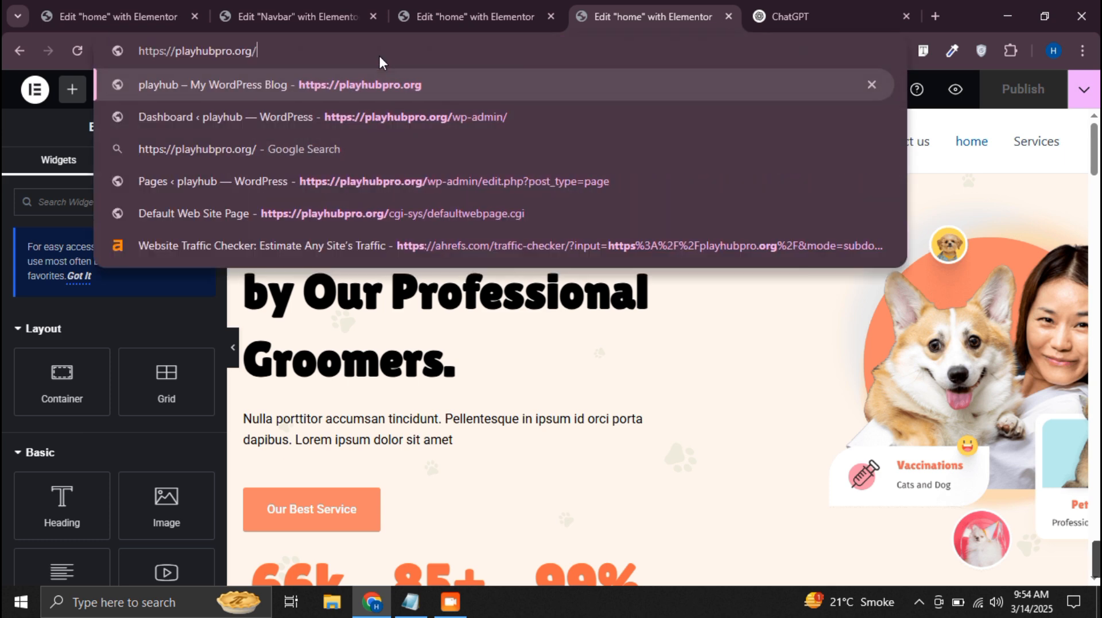
key(Return)
click(426, 11)
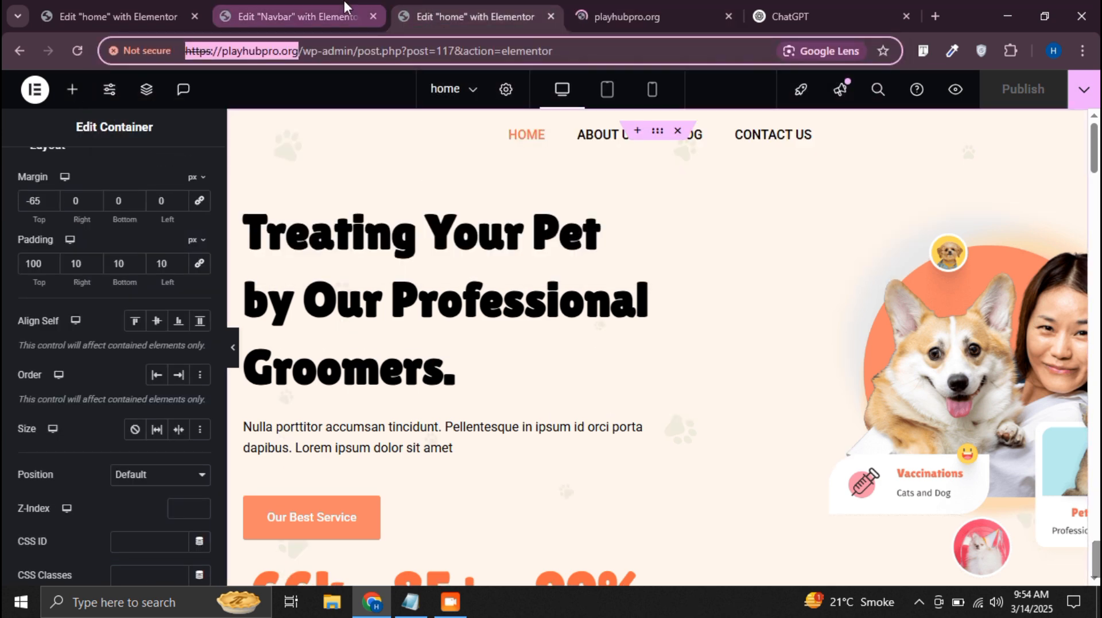
click(607, 17)
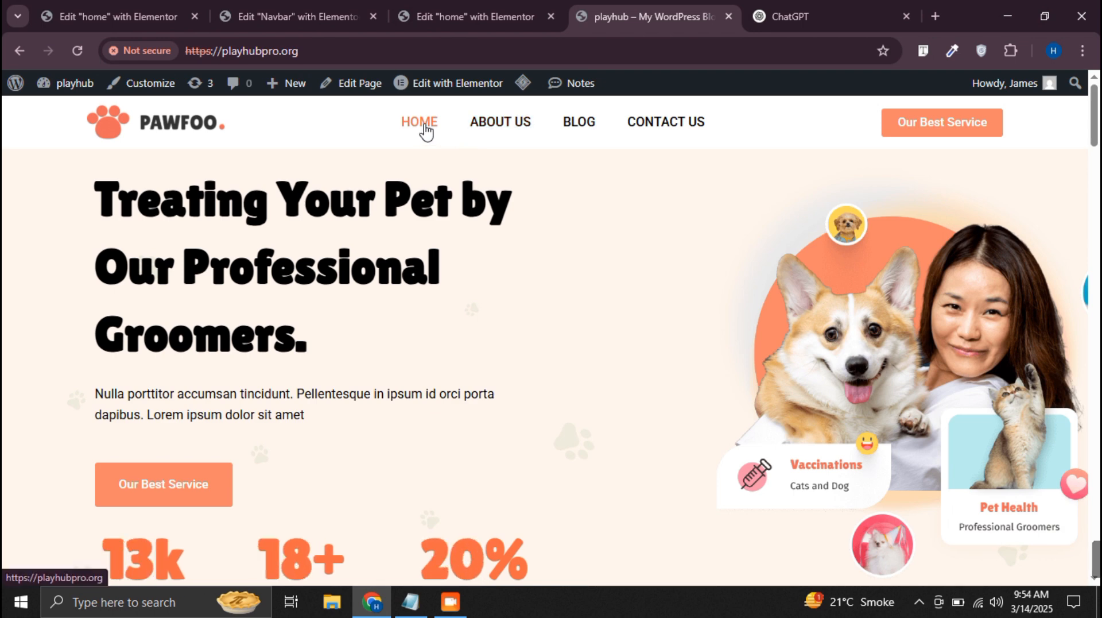
click(425, 131)
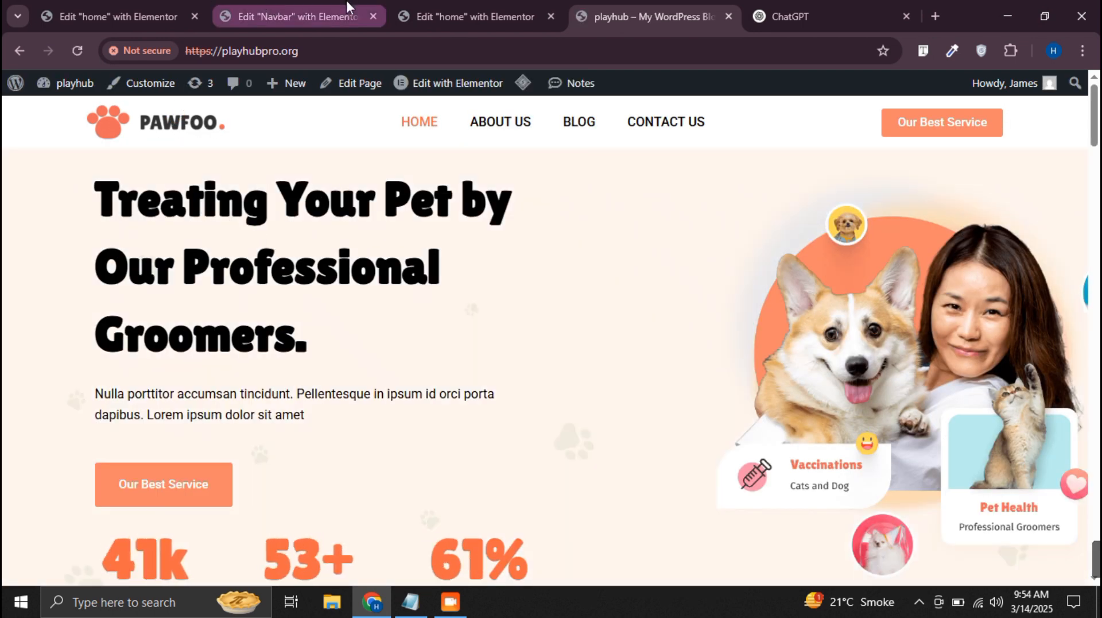
Give the Navbar's header container a classic background with a fully transparent color and publish the template
click(246, 6)
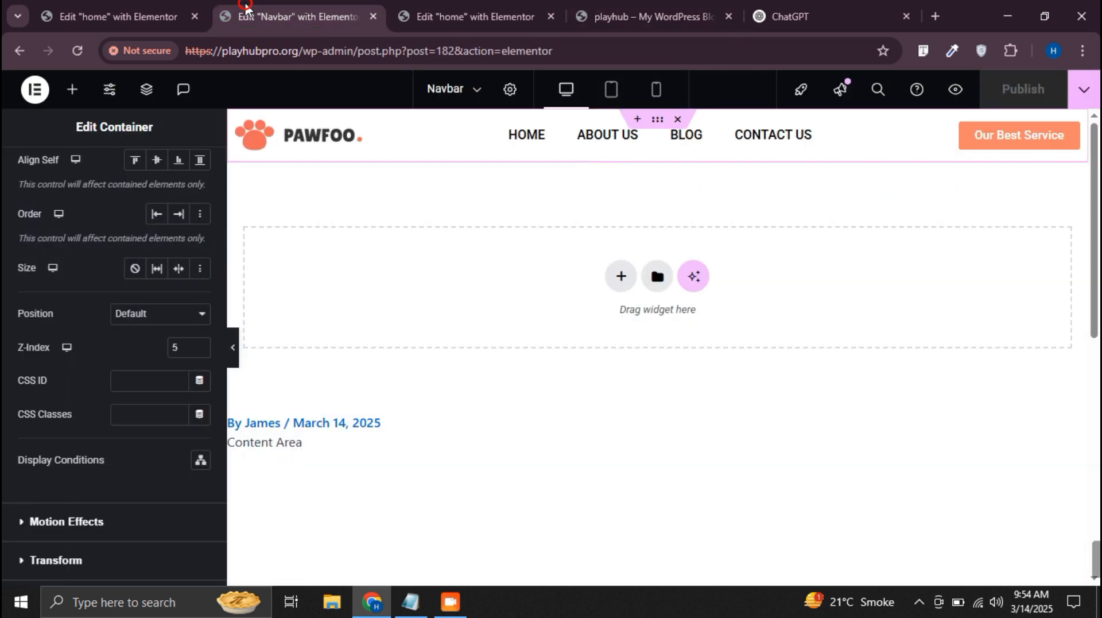
scroll(69, 197, up, 4)
click(115, 182)
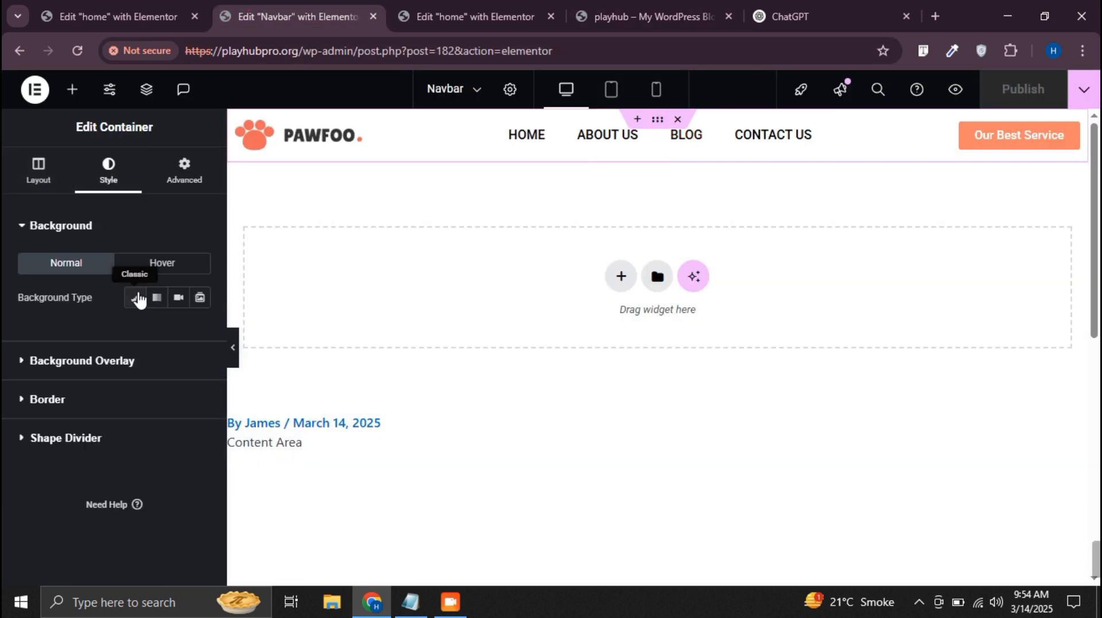
click(135, 297)
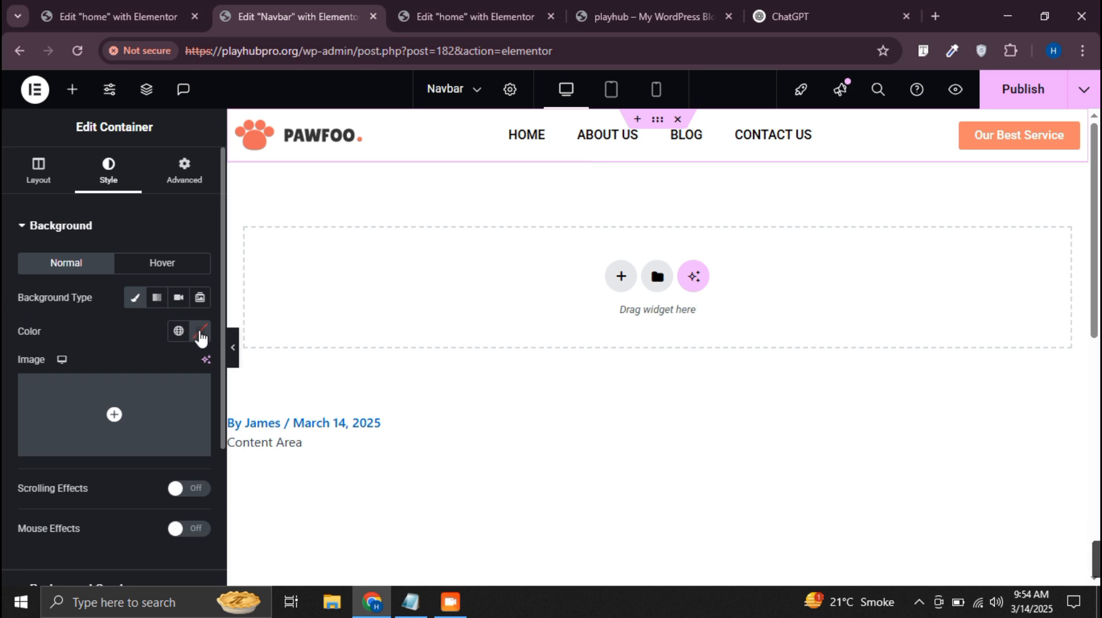
click(200, 330)
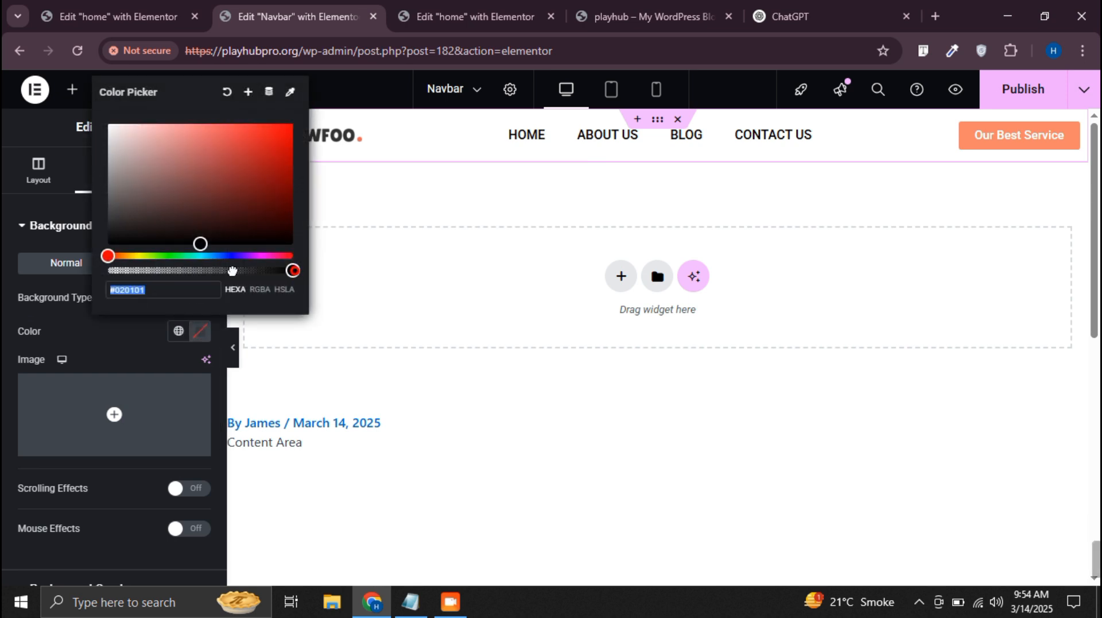
drag(231, 270, 74, 288)
click(5, 330)
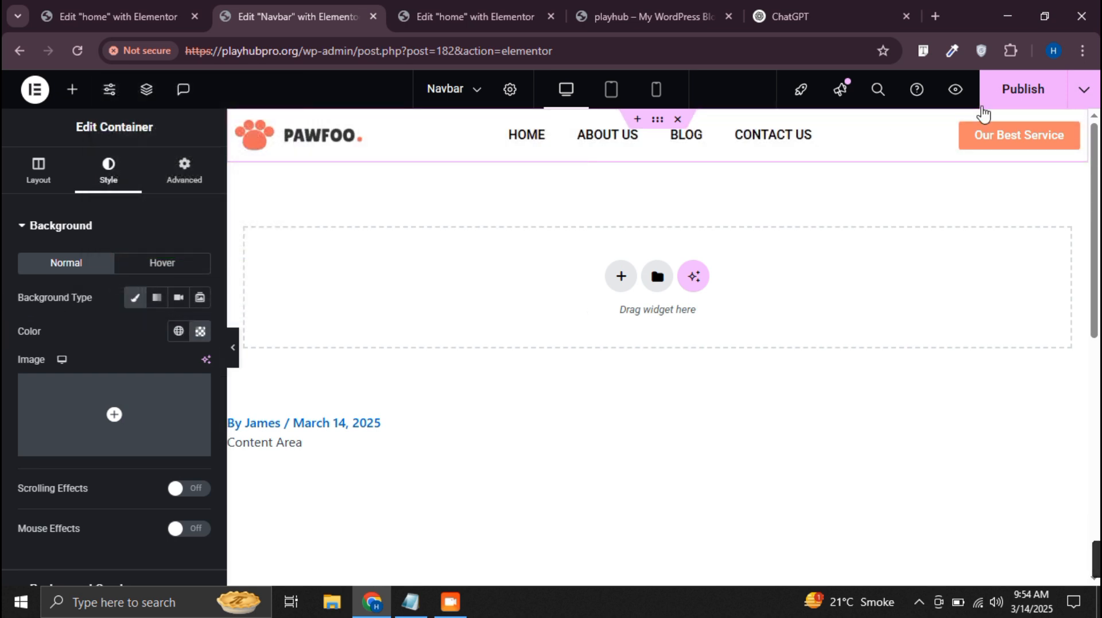
click(996, 97)
Reload the live home page to check the header, and review the hero container's advanced layout settings in the home page editor
click(643, 16)
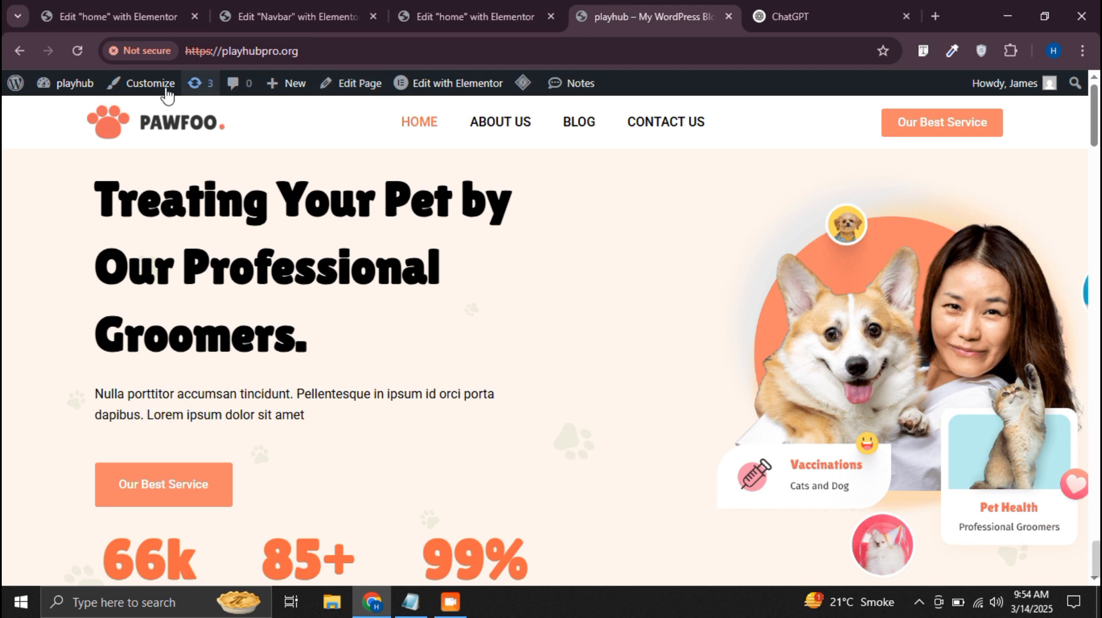
click(77, 52)
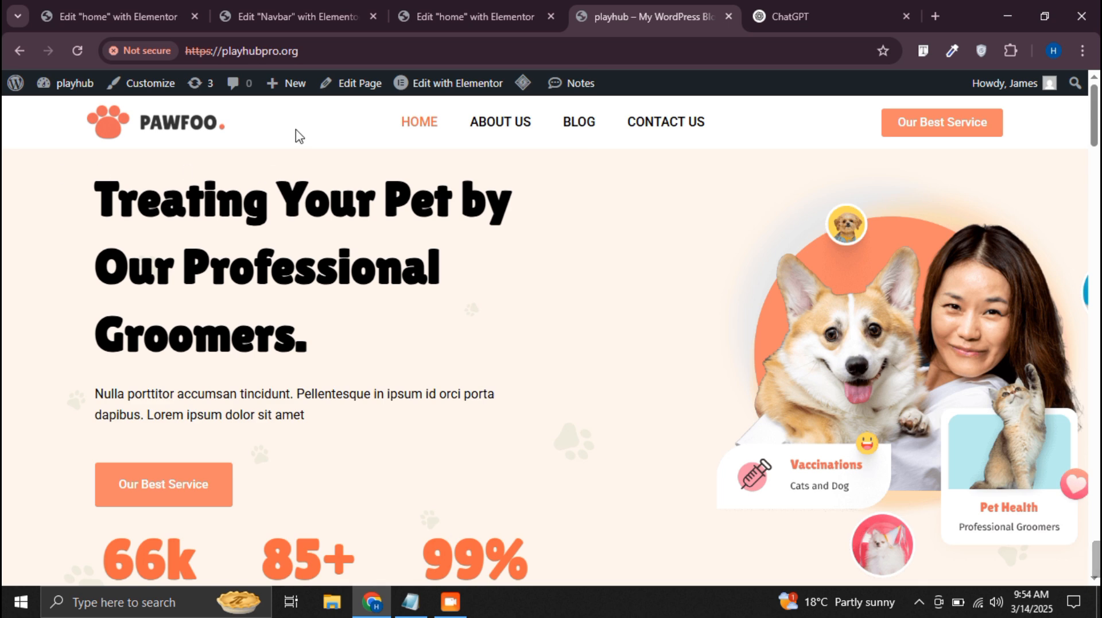
click(450, 4)
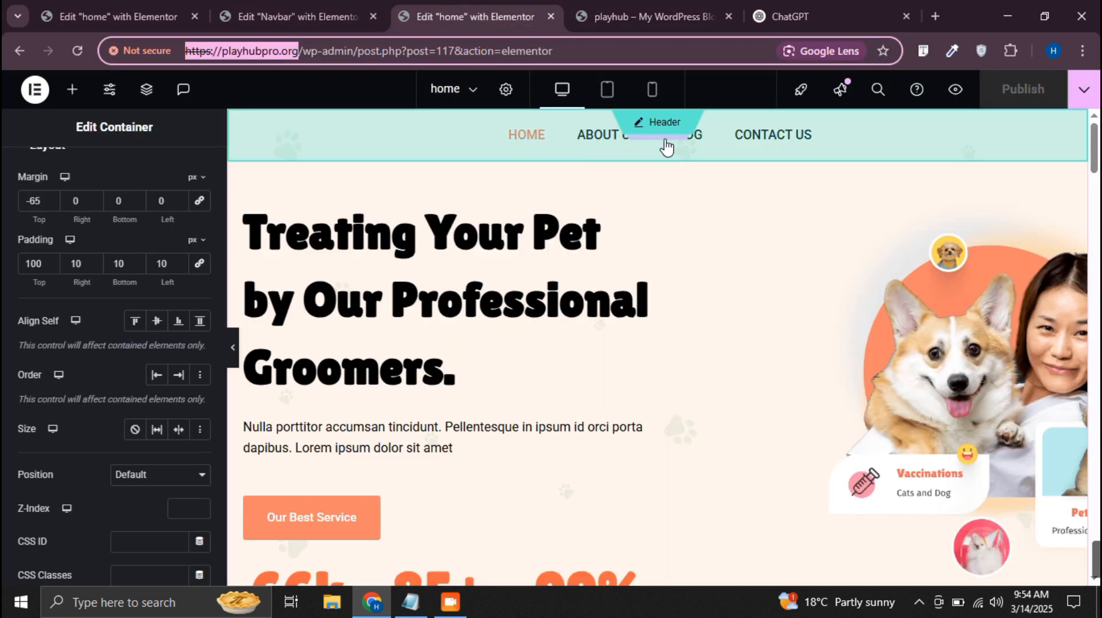
click(667, 173)
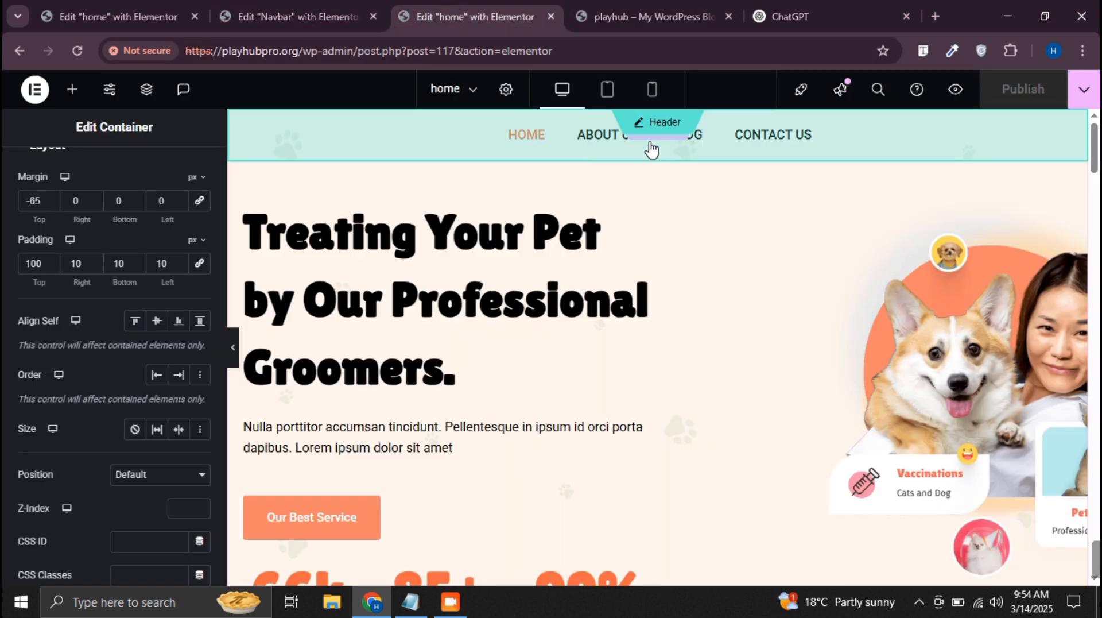
scroll(114, 183, up, 2)
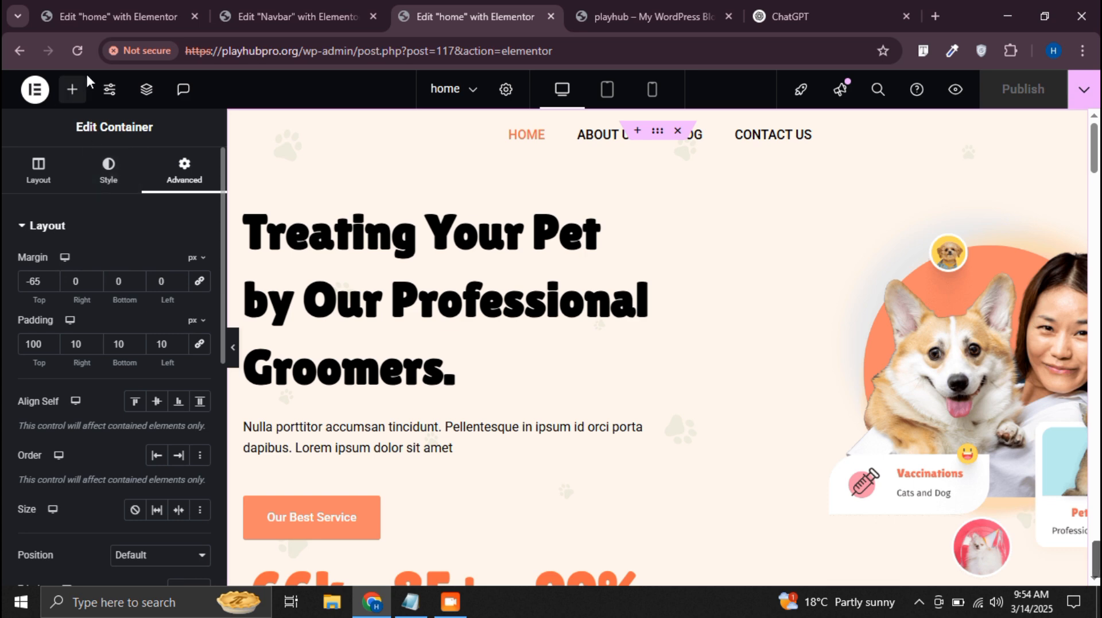
click(147, 92)
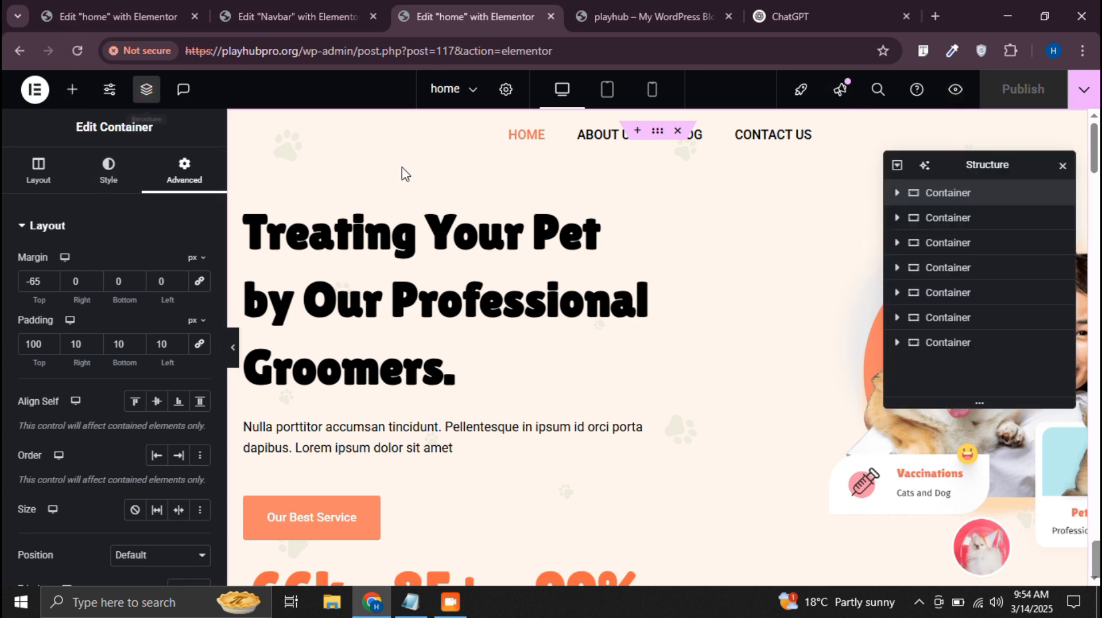
click(934, 225)
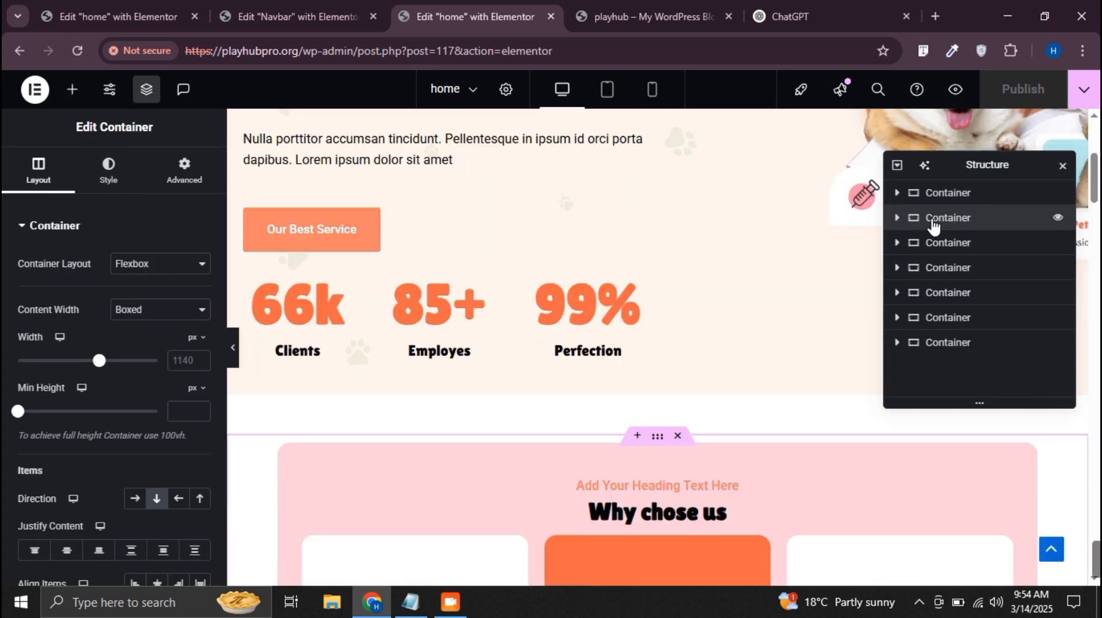
click(939, 197)
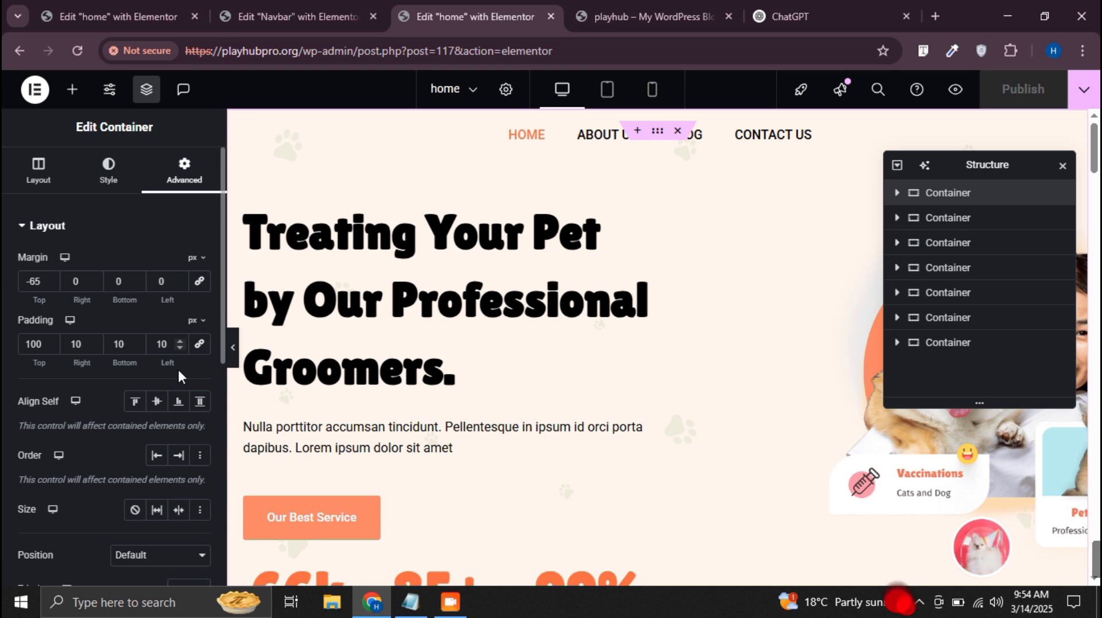
Clear the Z-index of the header container in the Navbar template
click(292, 16)
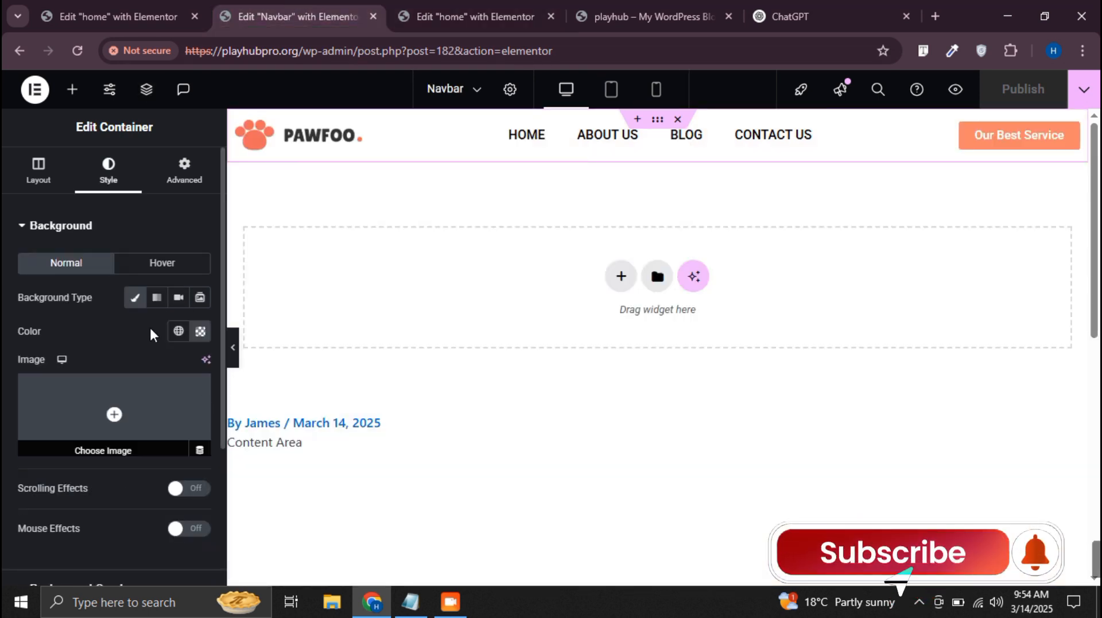
click(187, 183)
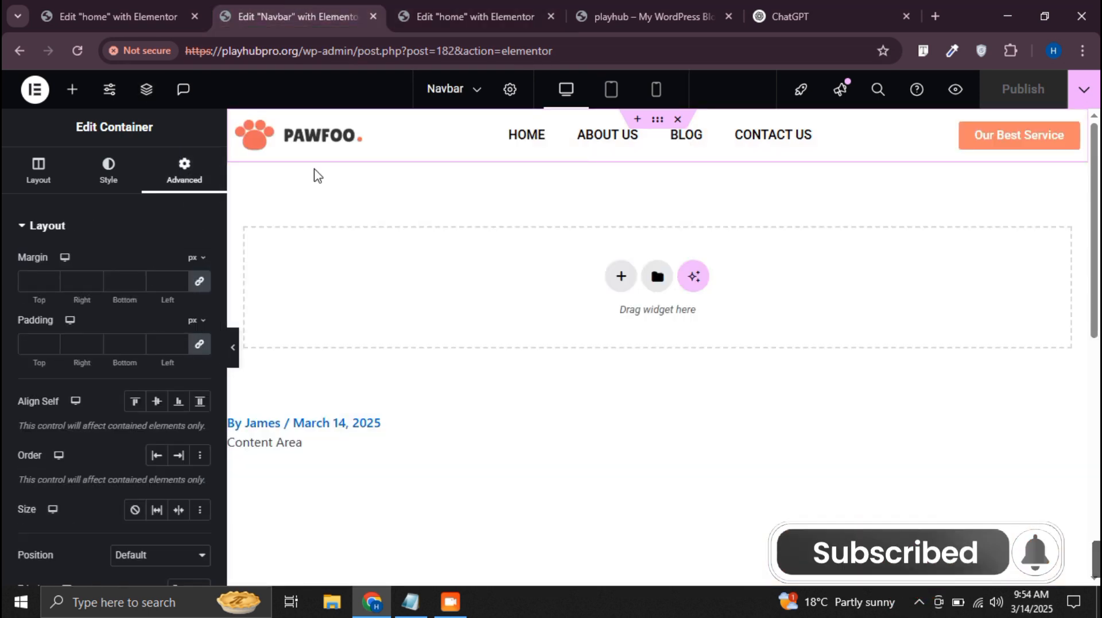
scroll(161, 411, down, 4)
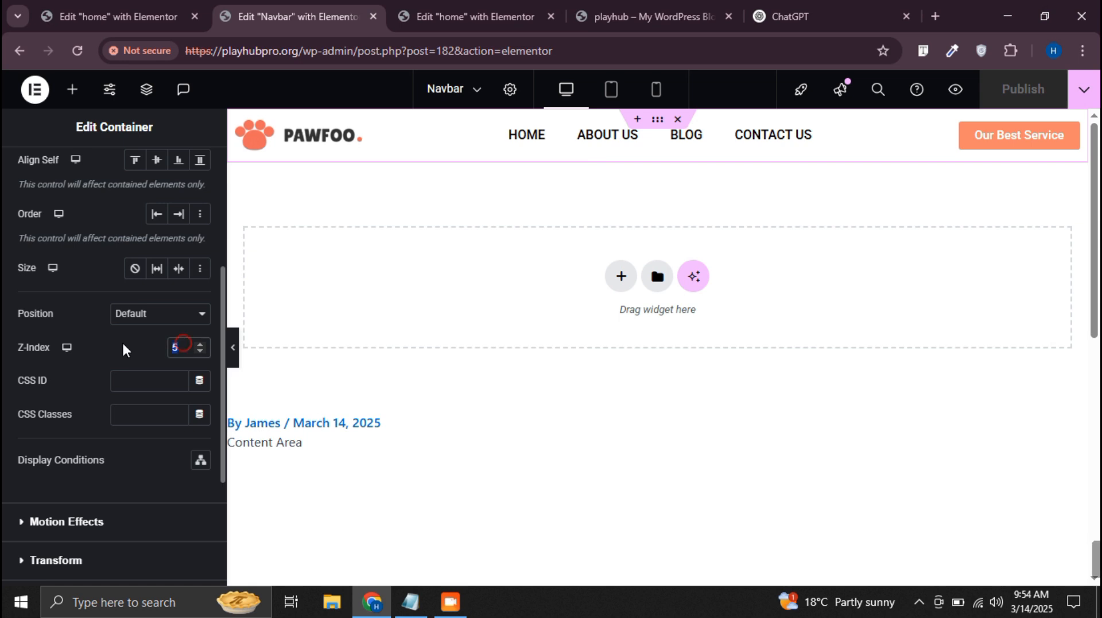
key(BackSpace)
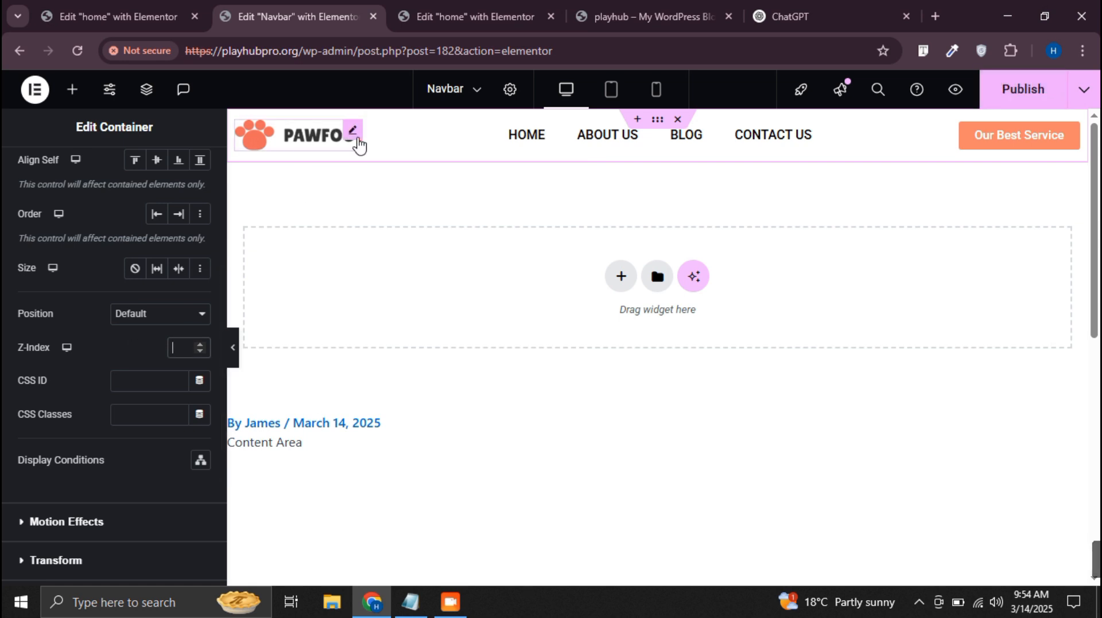
Set the Z-index of the header's site logo to 5 and publish the Navbar template
click(356, 141)
click(185, 170)
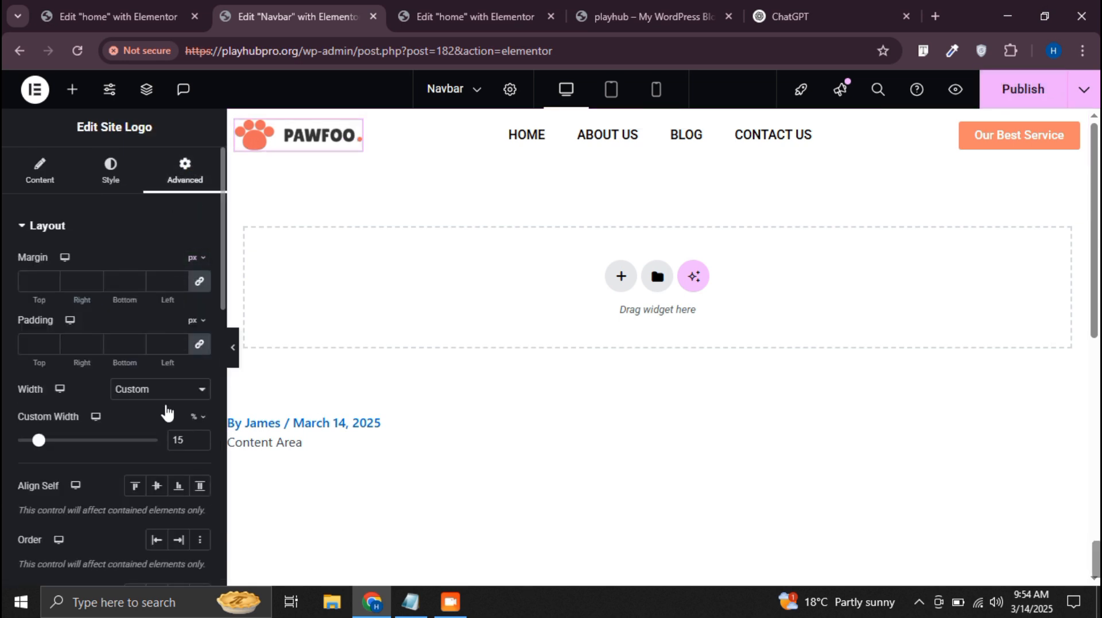
scroll(167, 413, down, 2)
scroll(182, 438, down, 3)
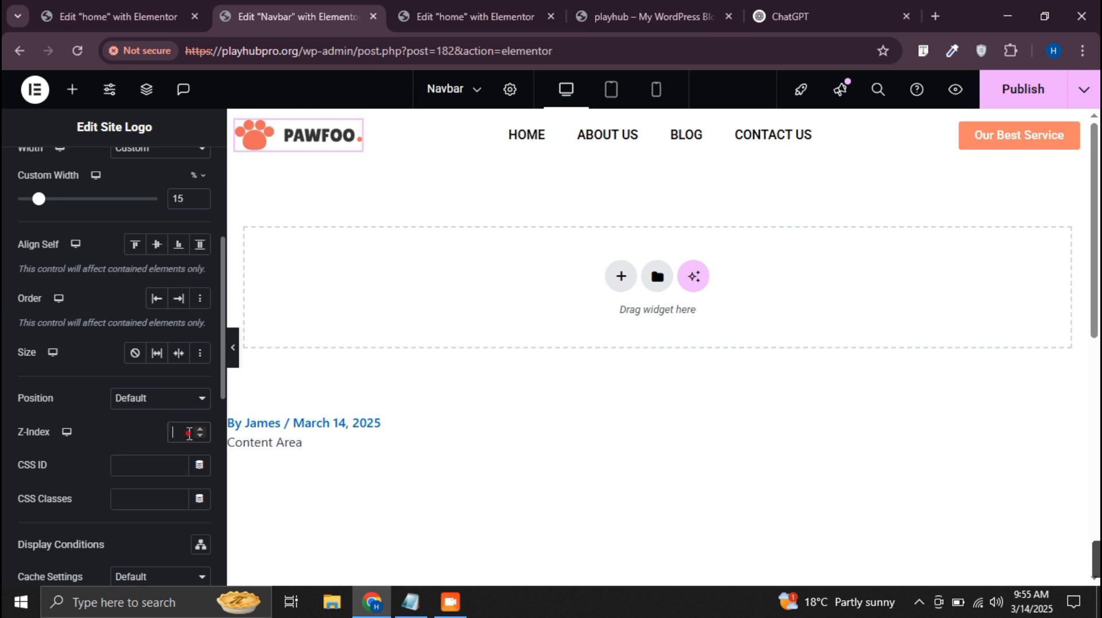
click(1023, 89)
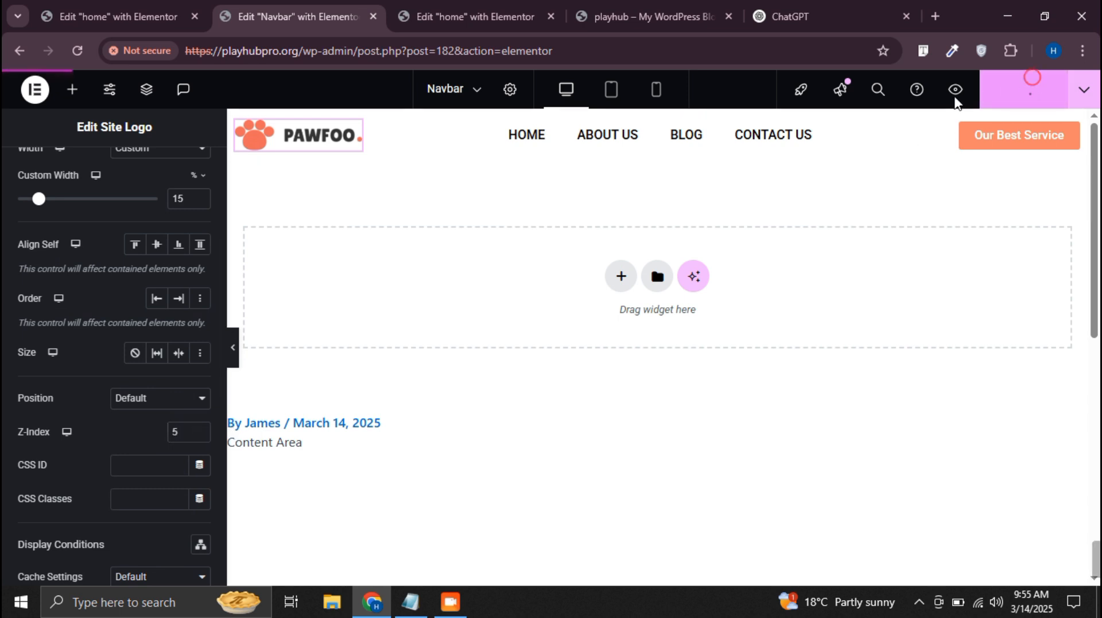
Reload the live home page and purge all of the site's LiteSpeed caches
click(485, 8)
click(646, 3)
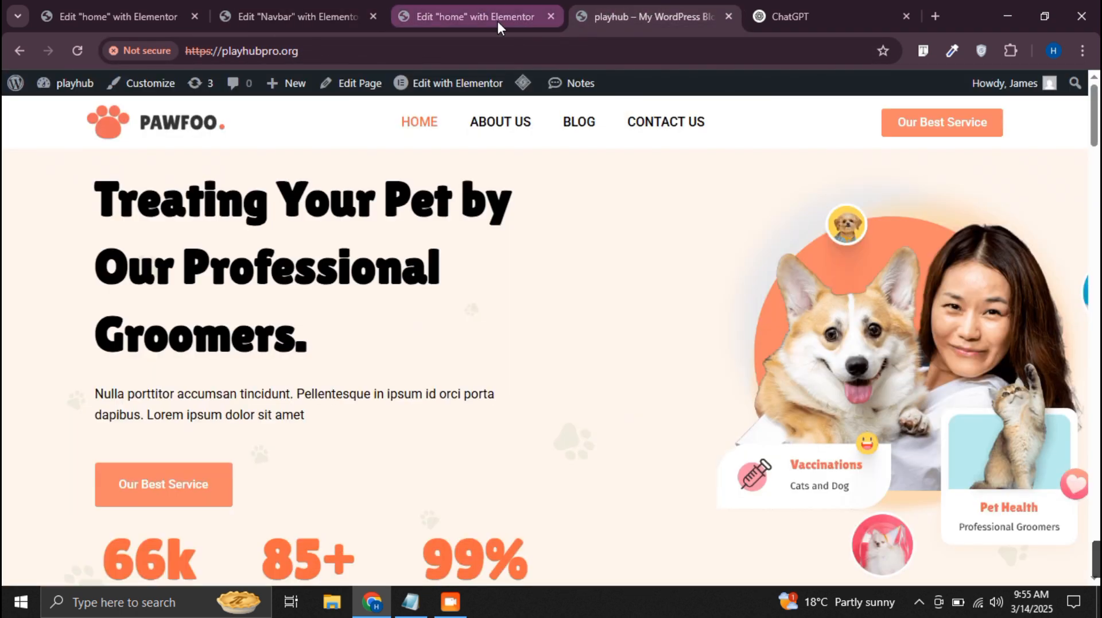
click(77, 51)
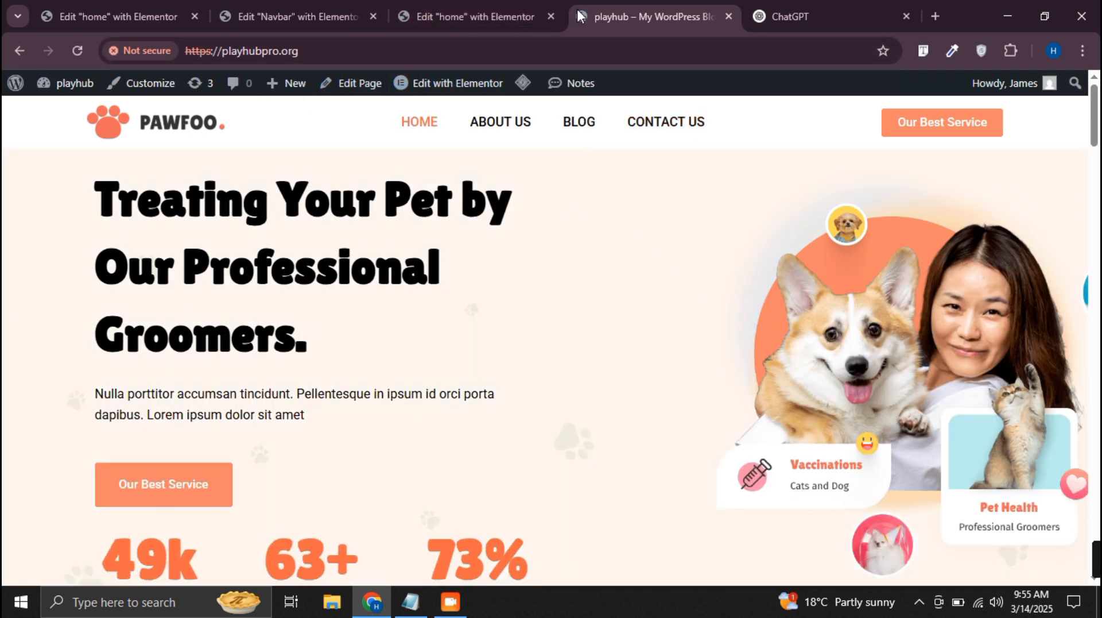
mouse_move(534, 91)
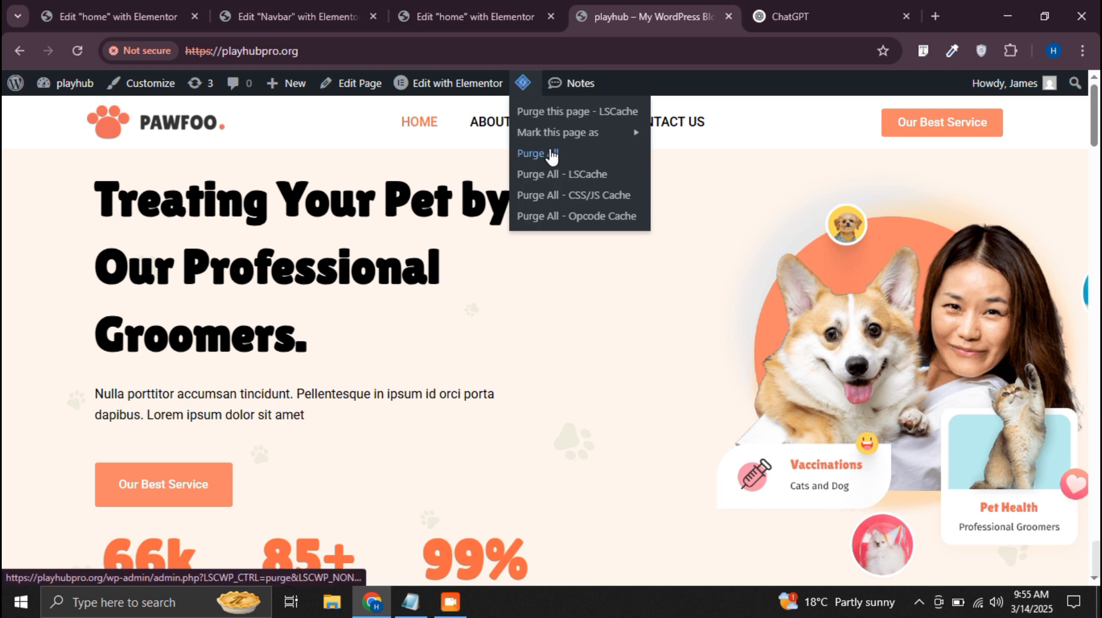
click(543, 151)
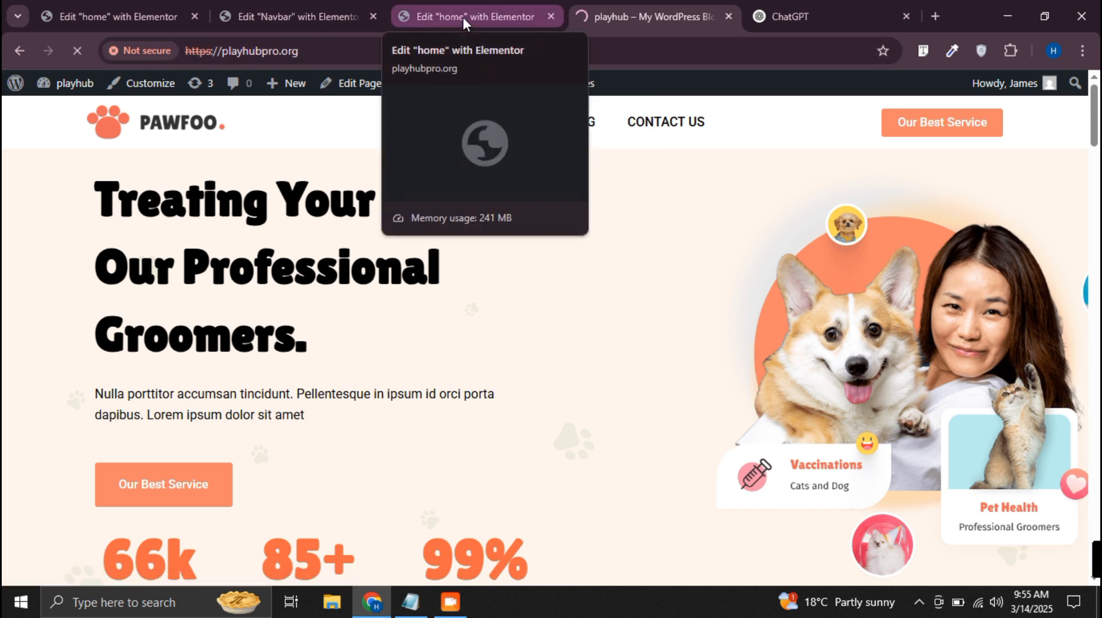
click(367, 90)
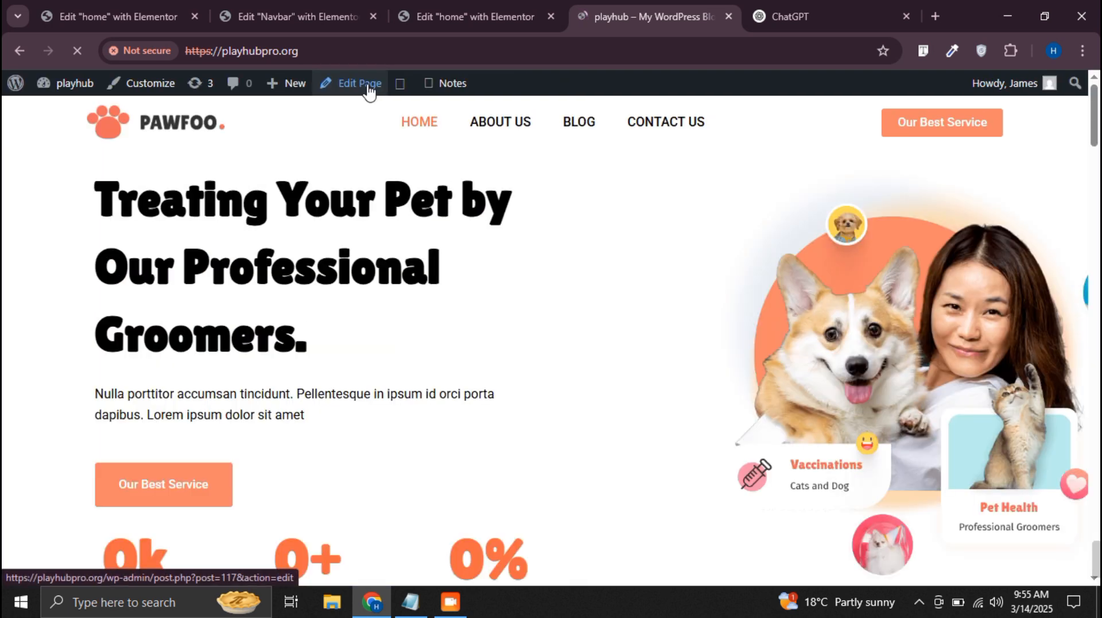
click(273, 3)
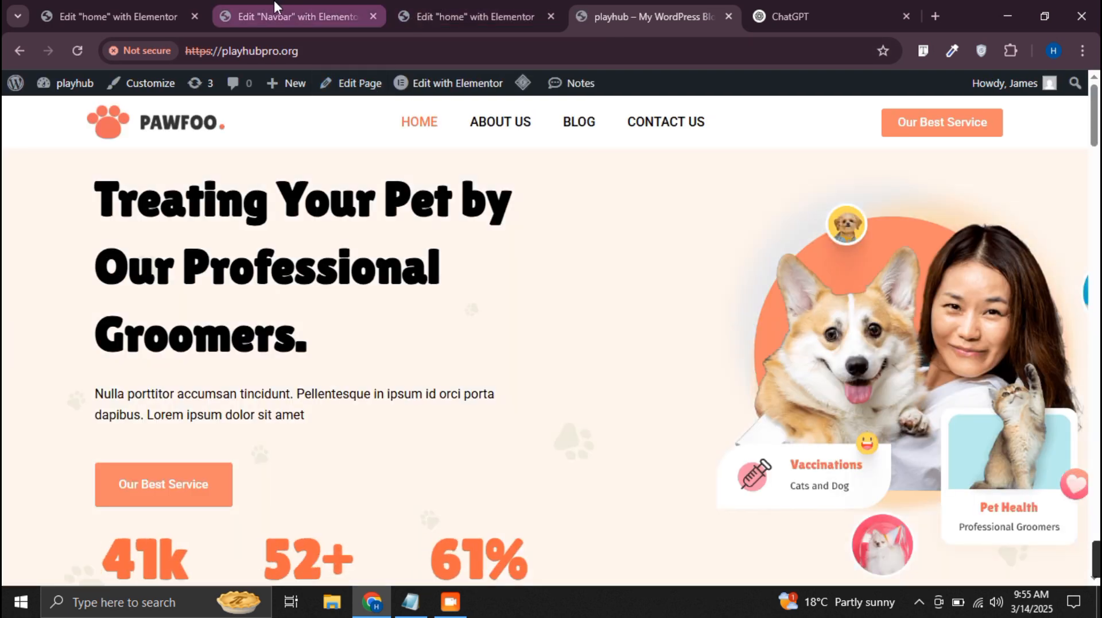
Try a Z-index of -1 on the home page's hero container, clear it again and publish the page
click(488, 8)
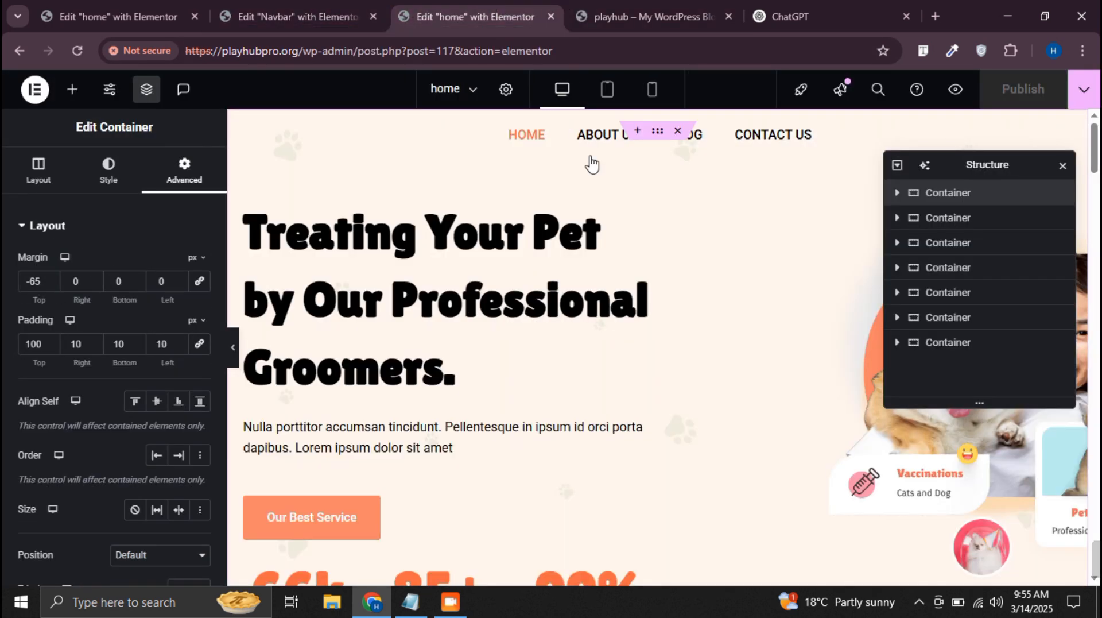
scroll(175, 338, down, 4)
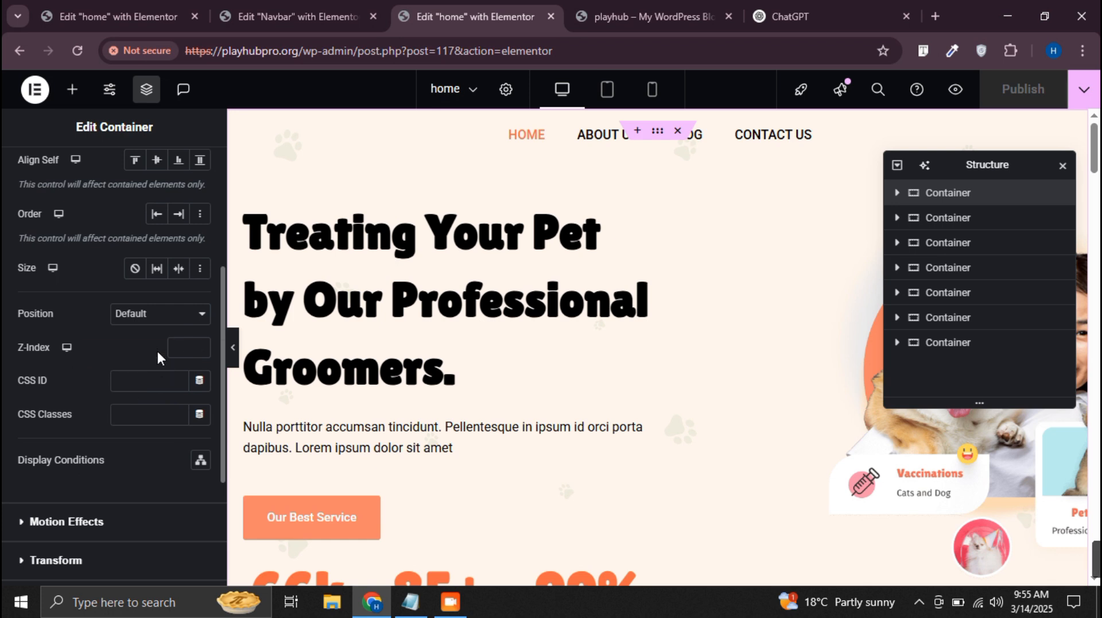
click(185, 348)
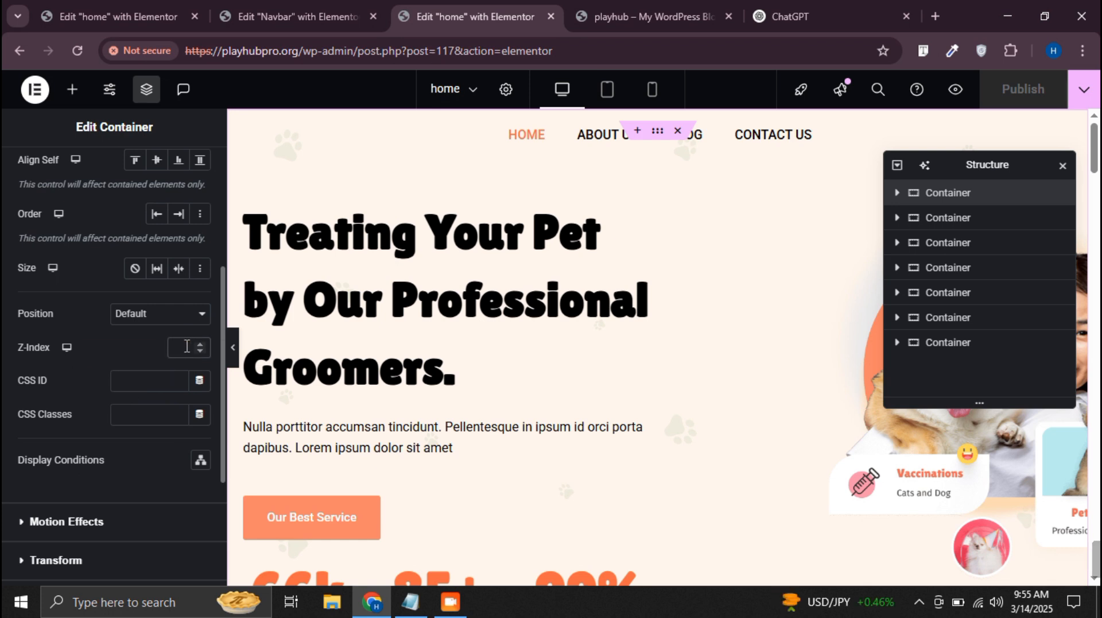
text(-1)
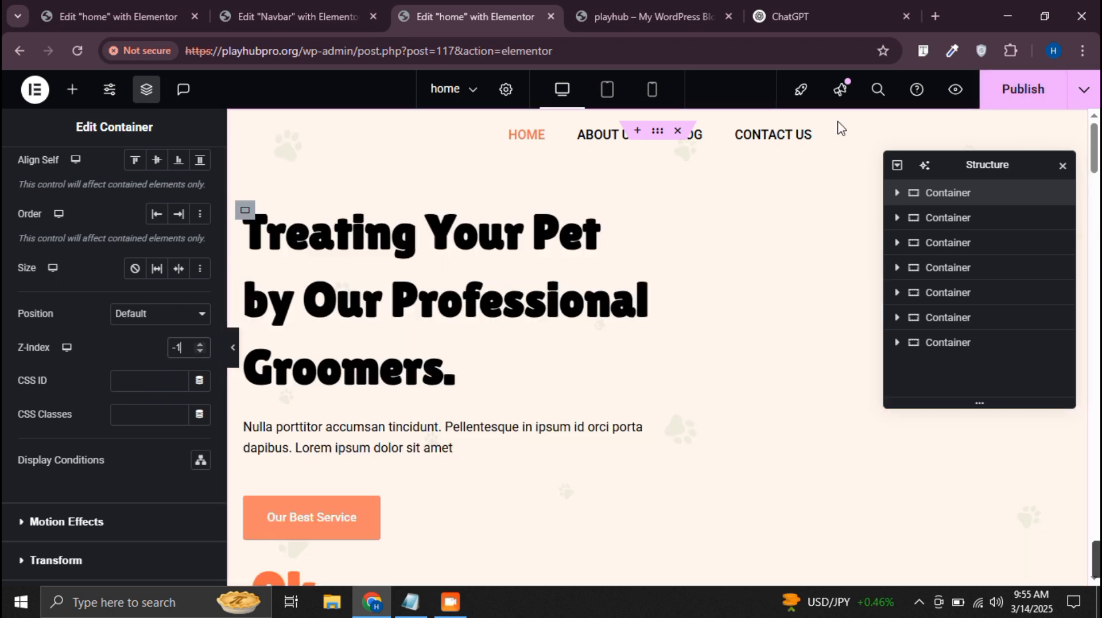
click(1034, 93)
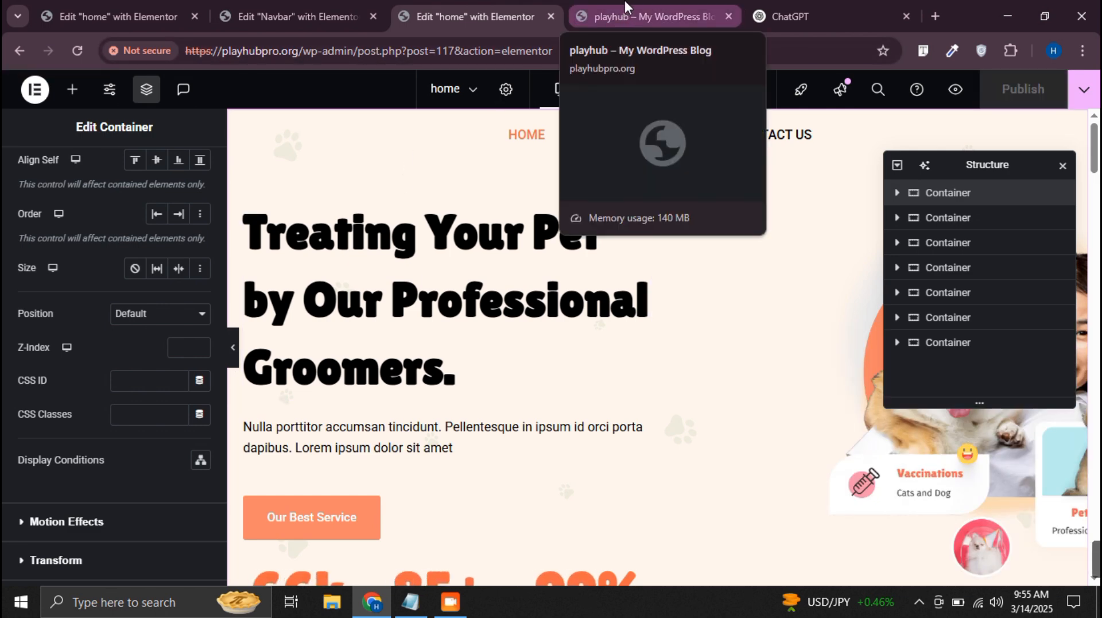
Reload the live home page and check how the header overlaps the hero section
click(622, 17)
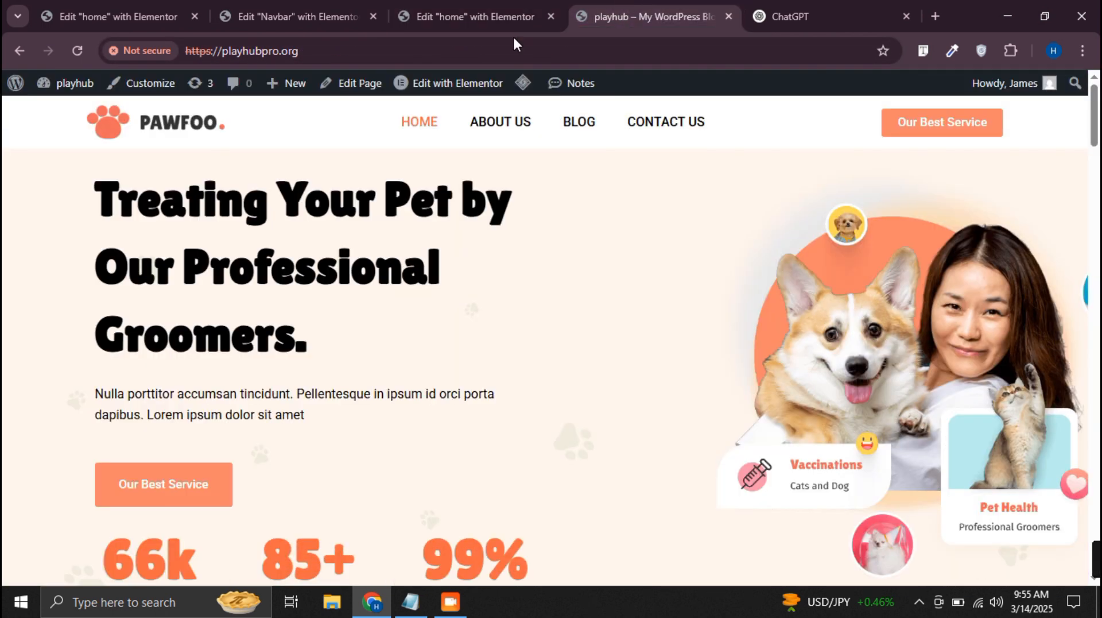
click(77, 50)
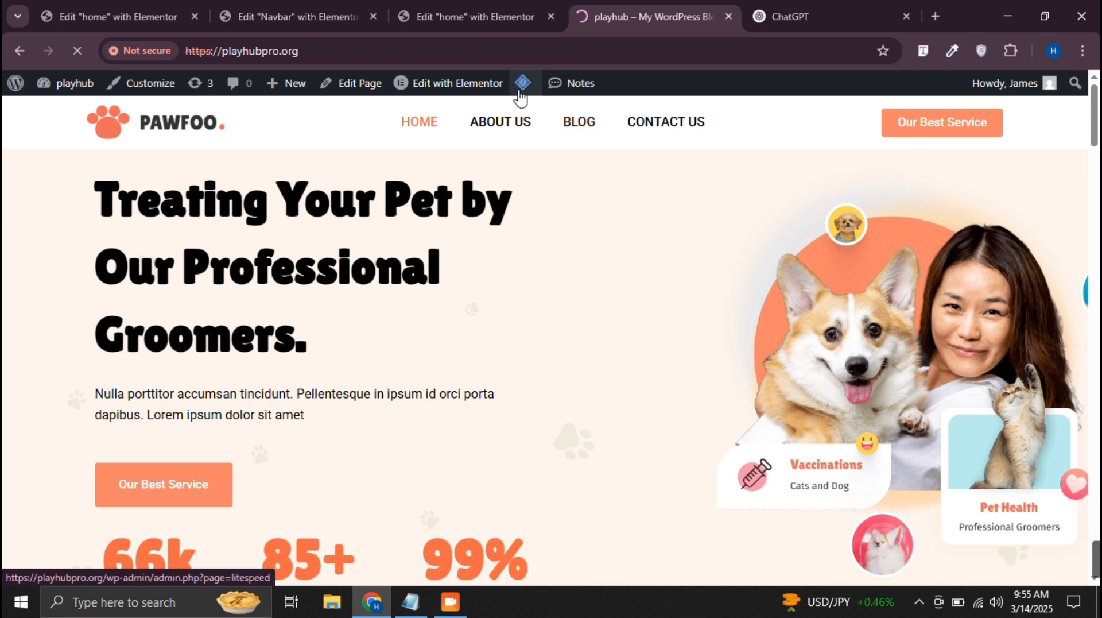
mouse_move(520, 92)
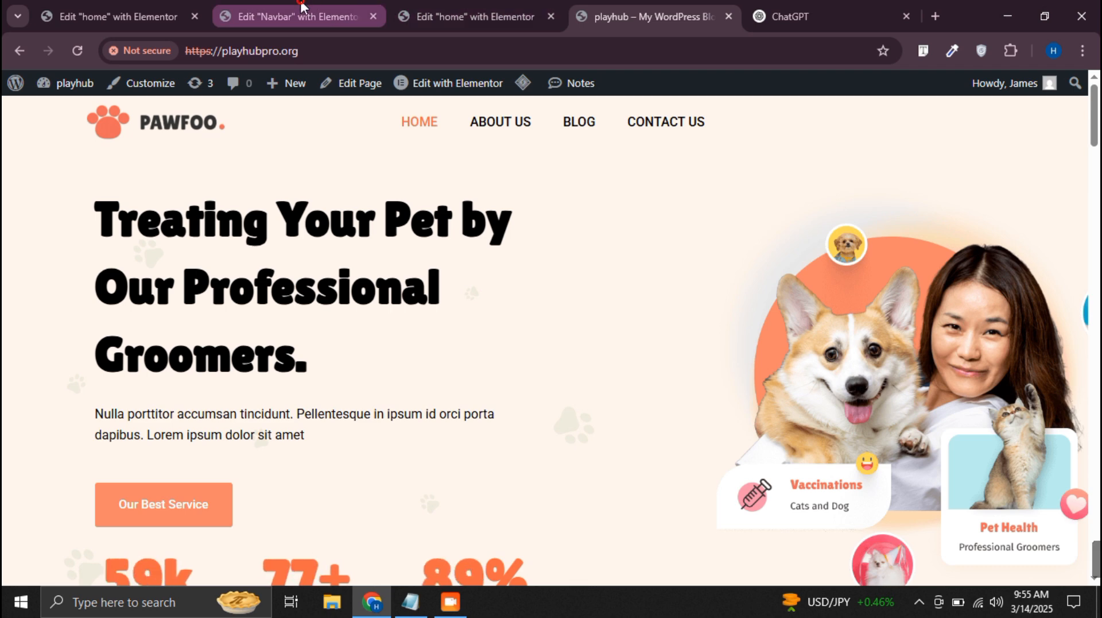
Set the Z-index of the Navbar's "Our Best Service" button to 4 and publish the template
click(290, 16)
click(1079, 134)
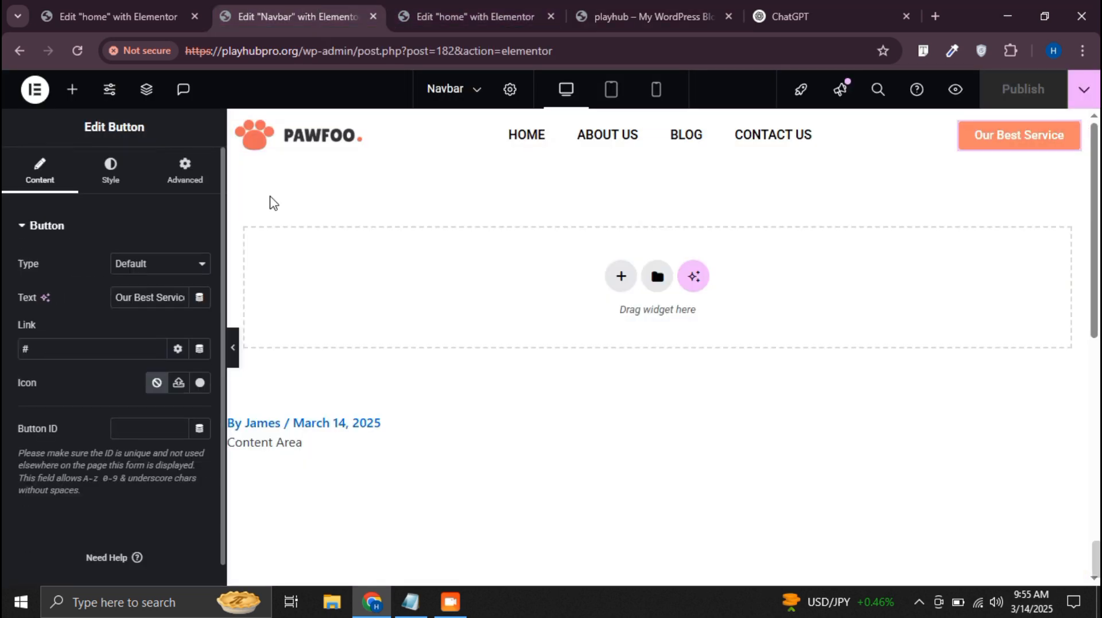
click(184, 175)
scroll(163, 320, down, 4)
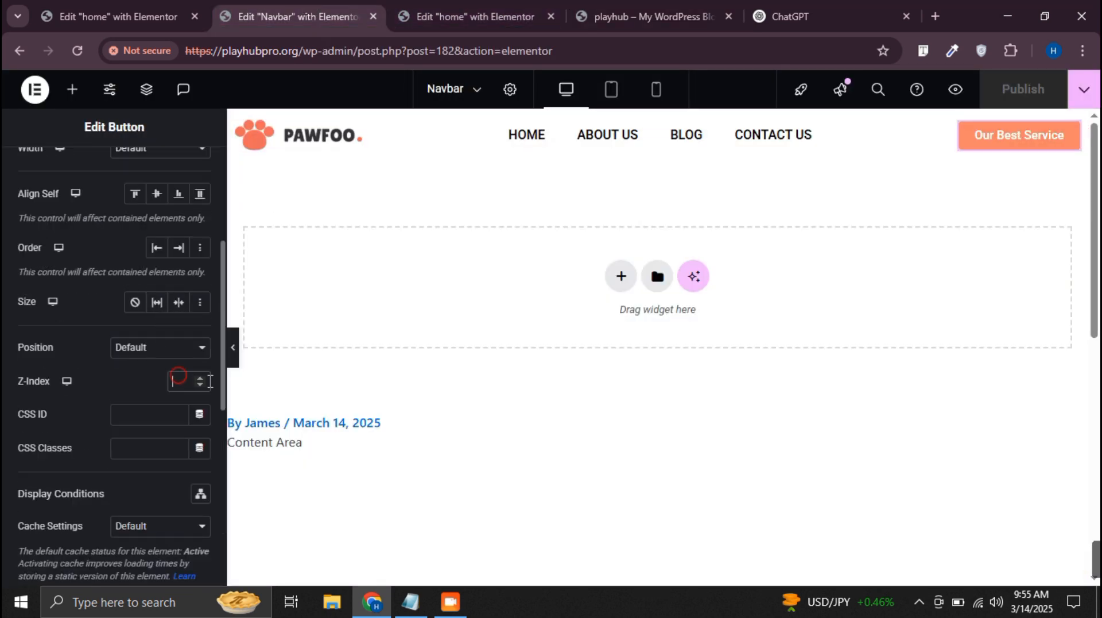
text(4)
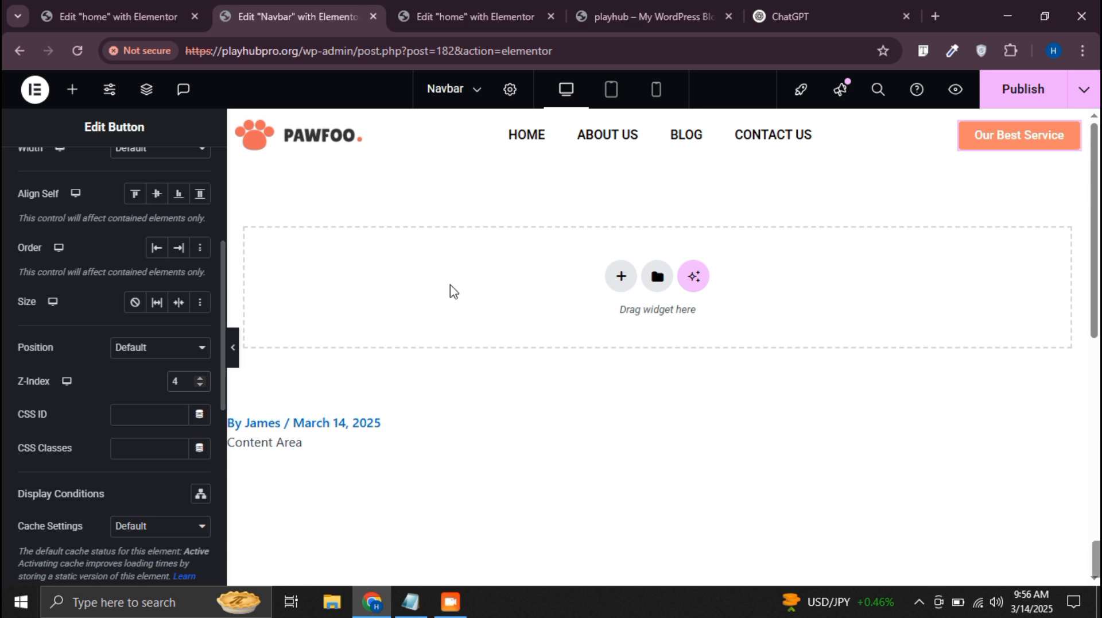
click(1027, 89)
Purge all caches from the live home page and check the page from header to footer
click(714, 16)
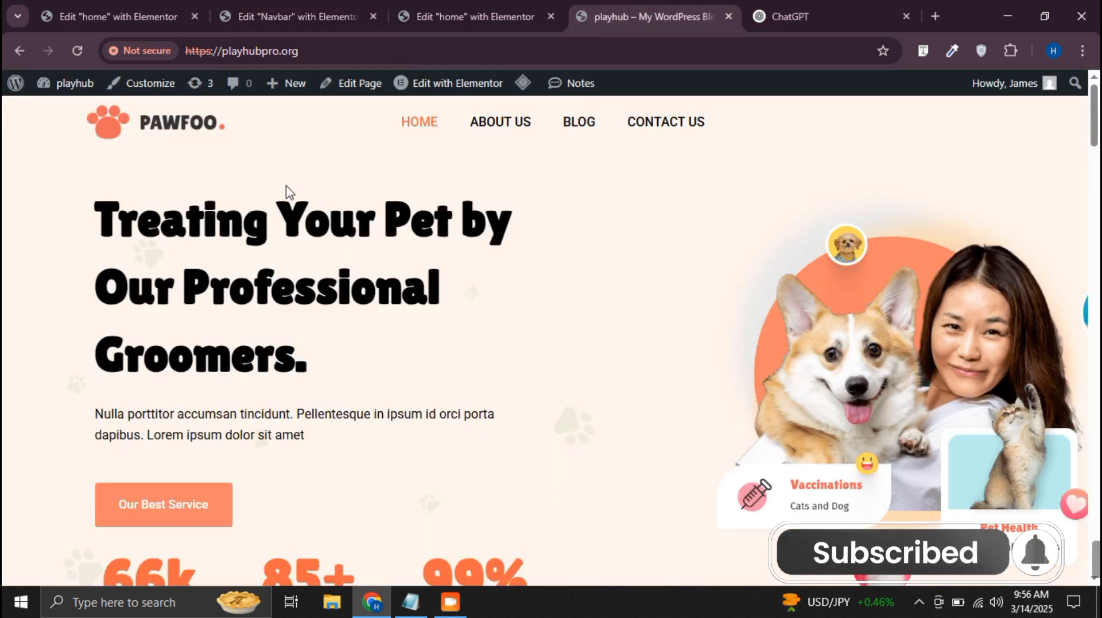
click(545, 152)
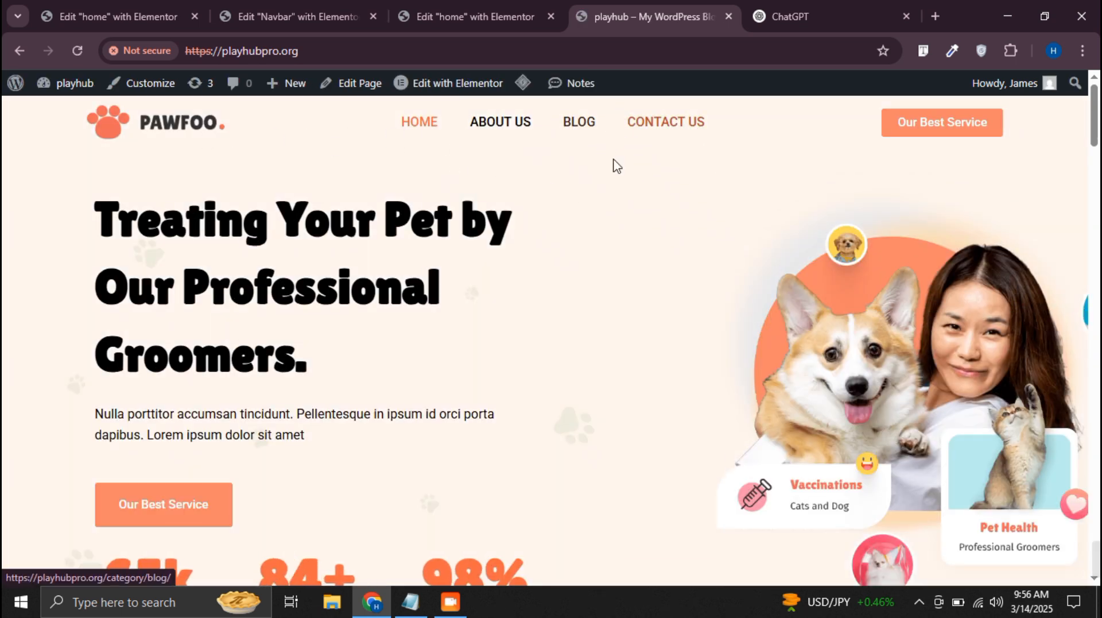
scroll(641, 227, down, 5)
scroll(641, 227, down, 20)
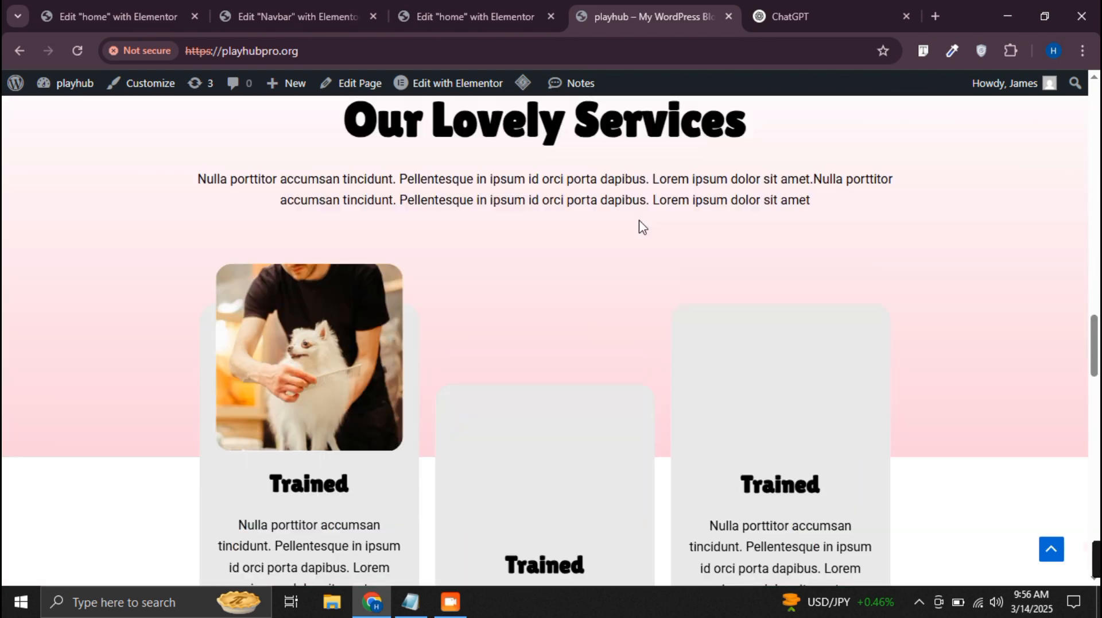
scroll(642, 227, down, 15)
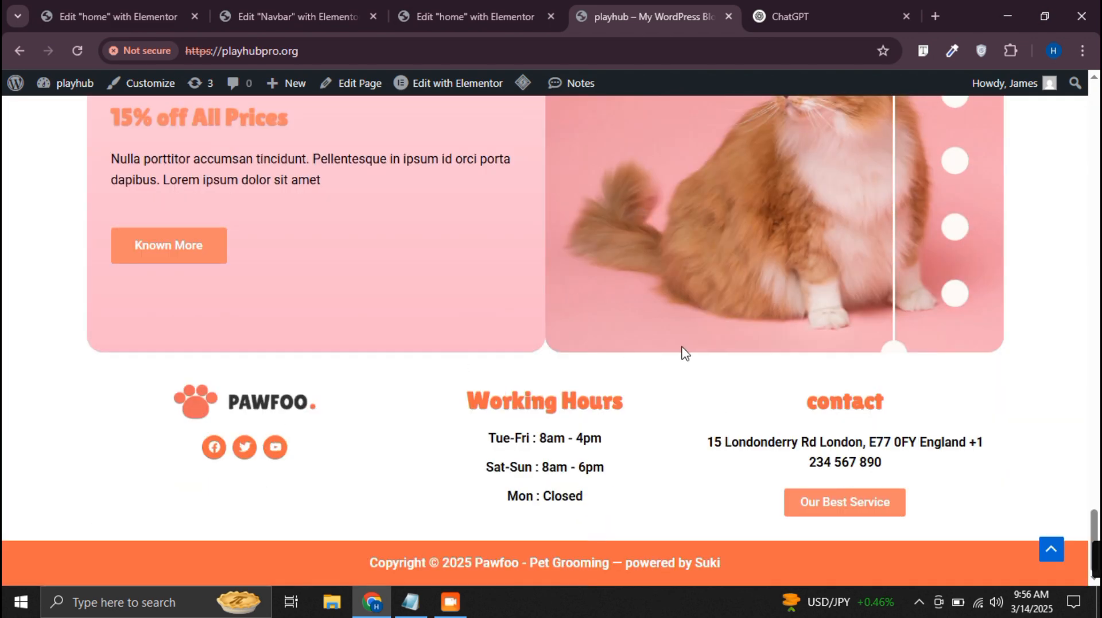
In the home page editor, unlink the Pet Owner Reviews container's padding, set 10 px top, 10 px right and 50 px bottom, and publish
click(436, 12)
scroll(677, 290, down, 10)
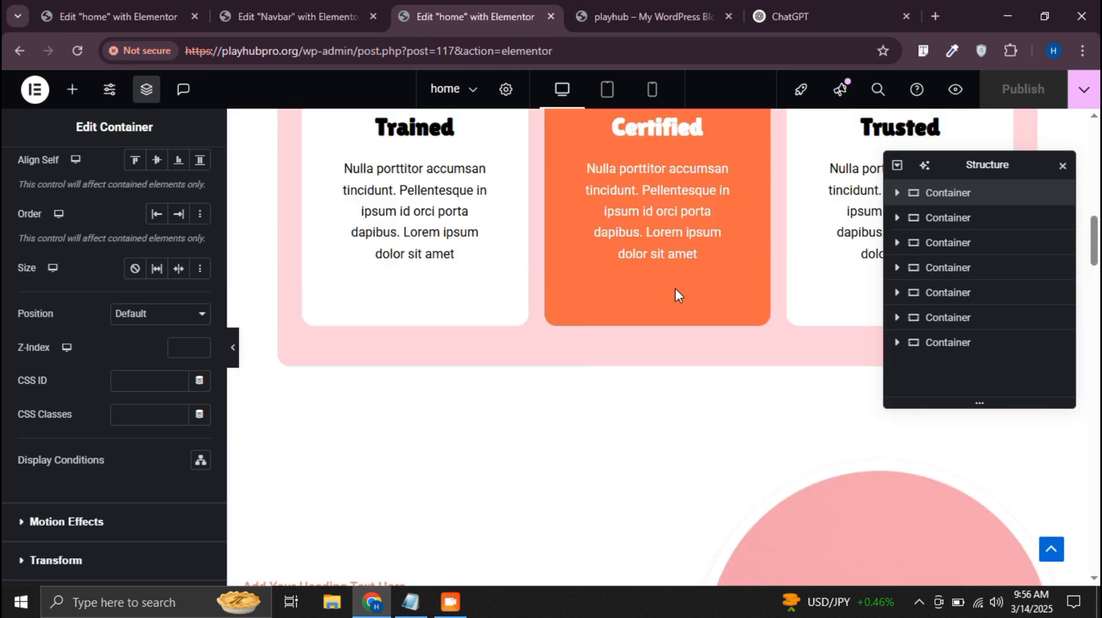
scroll(676, 290, up, 6)
scroll(677, 290, down, 15)
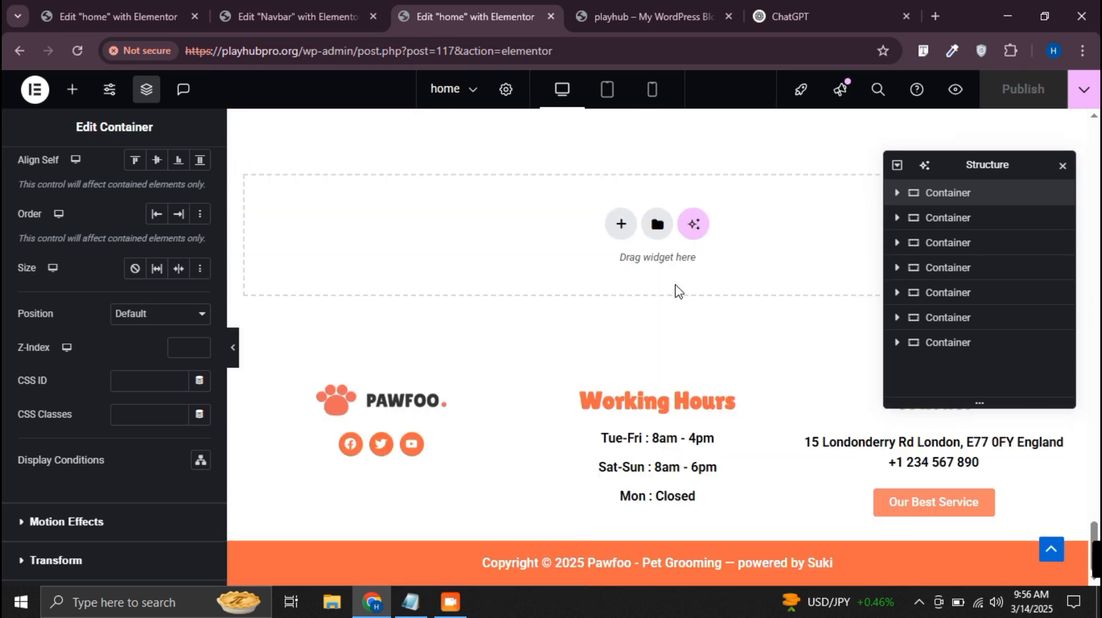
scroll(679, 287, up, 10)
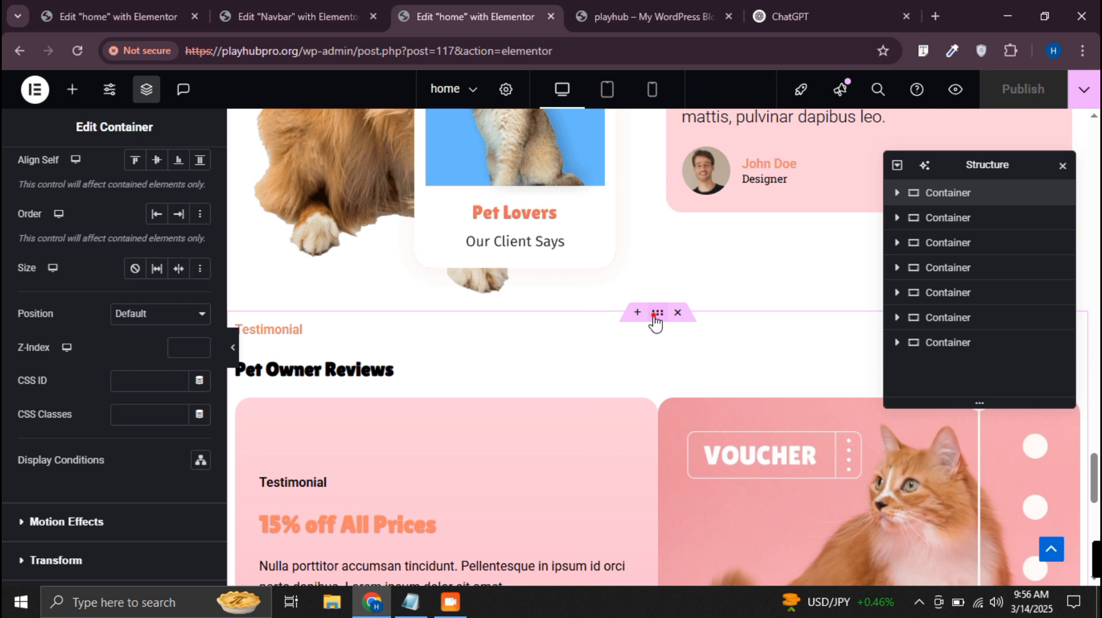
click(657, 315)
click(185, 171)
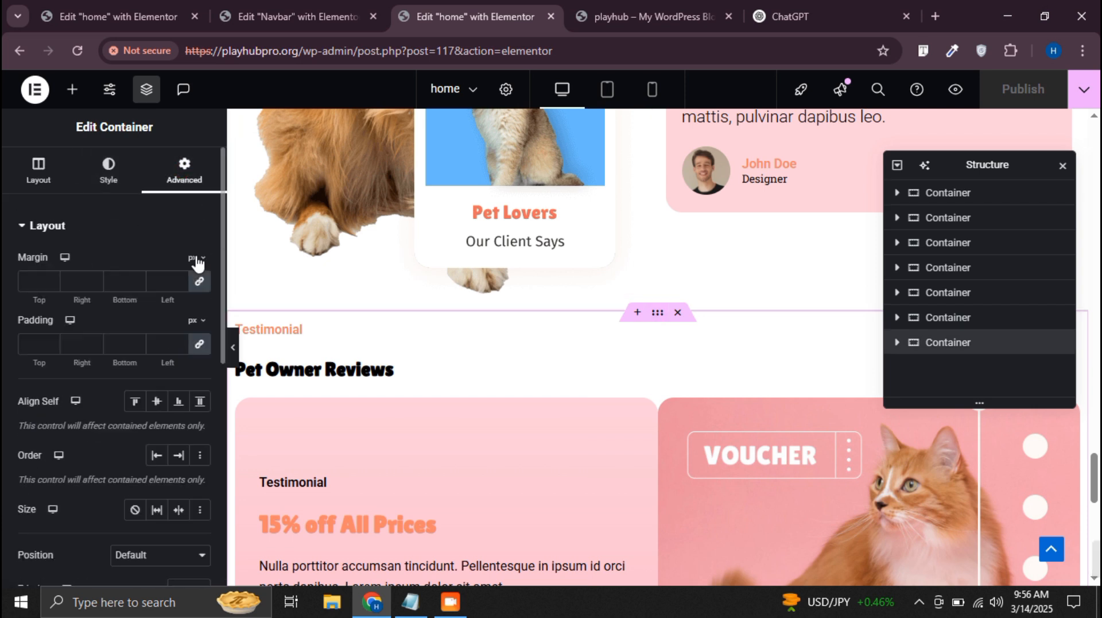
click(199, 343)
text(10)
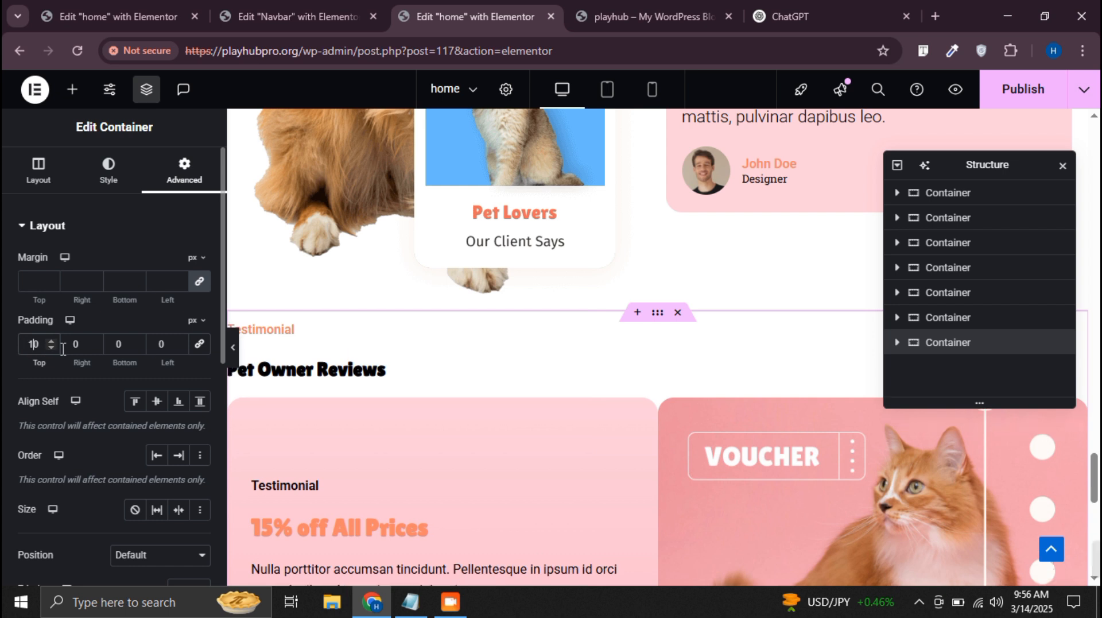
click(71, 343)
text(1)
click(111, 342)
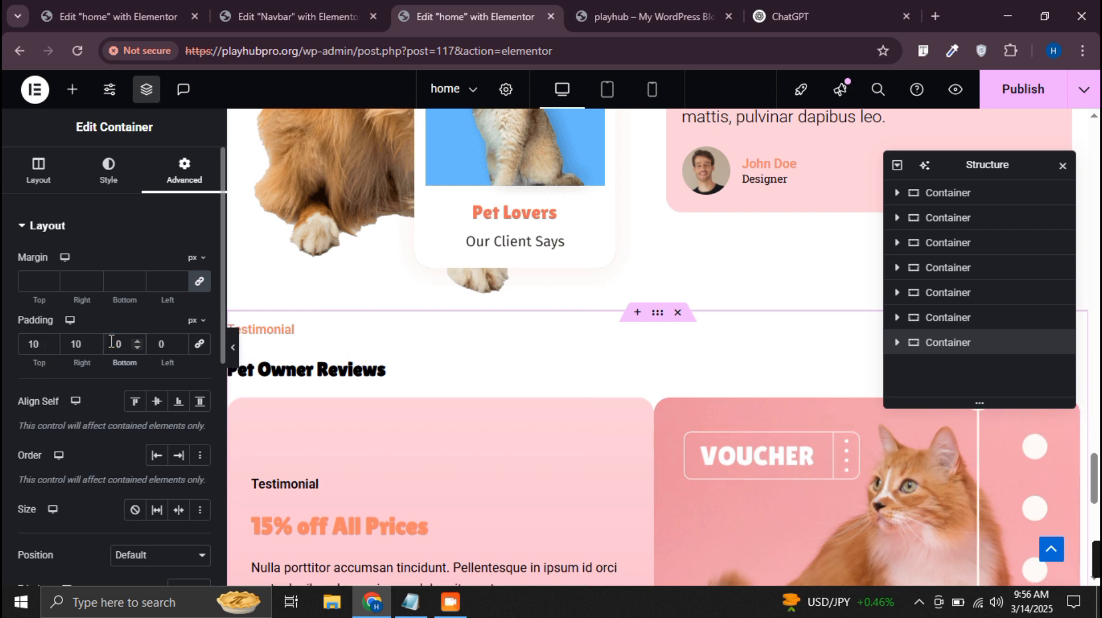
click(165, 344)
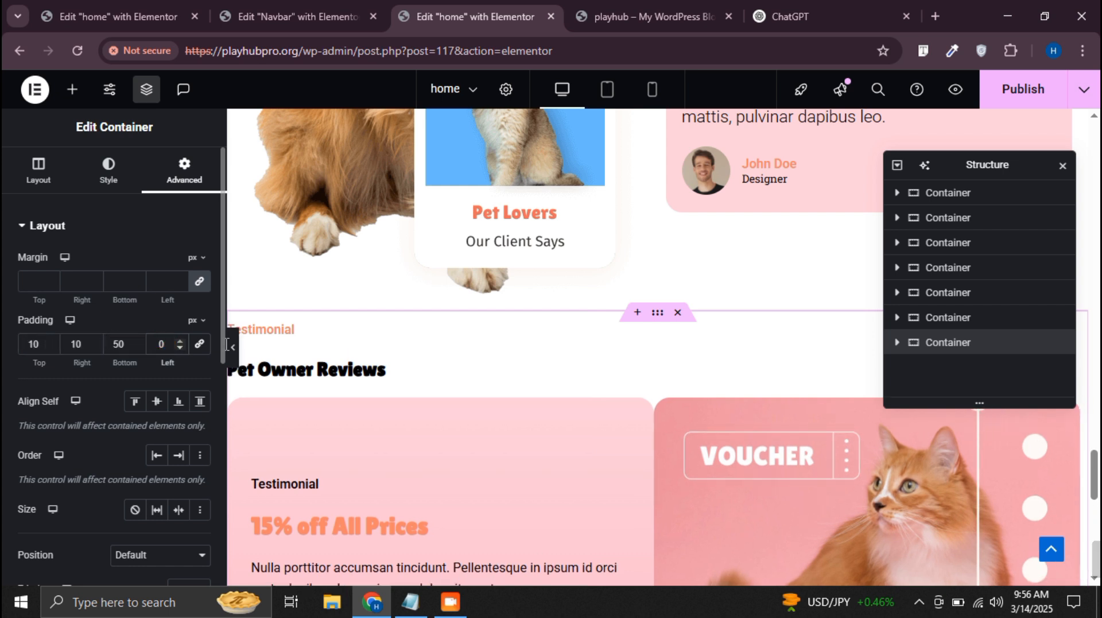
Purge all caches from the live home page and check the spacing above the footer and the header over the hero
click(620, 8)
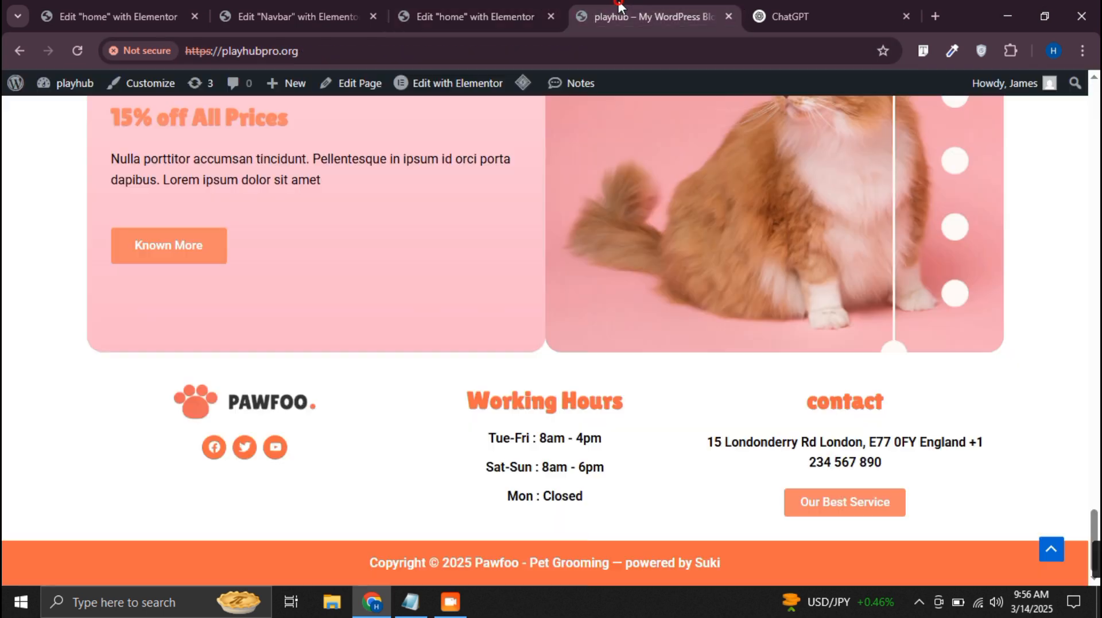
mouse_move(523, 87)
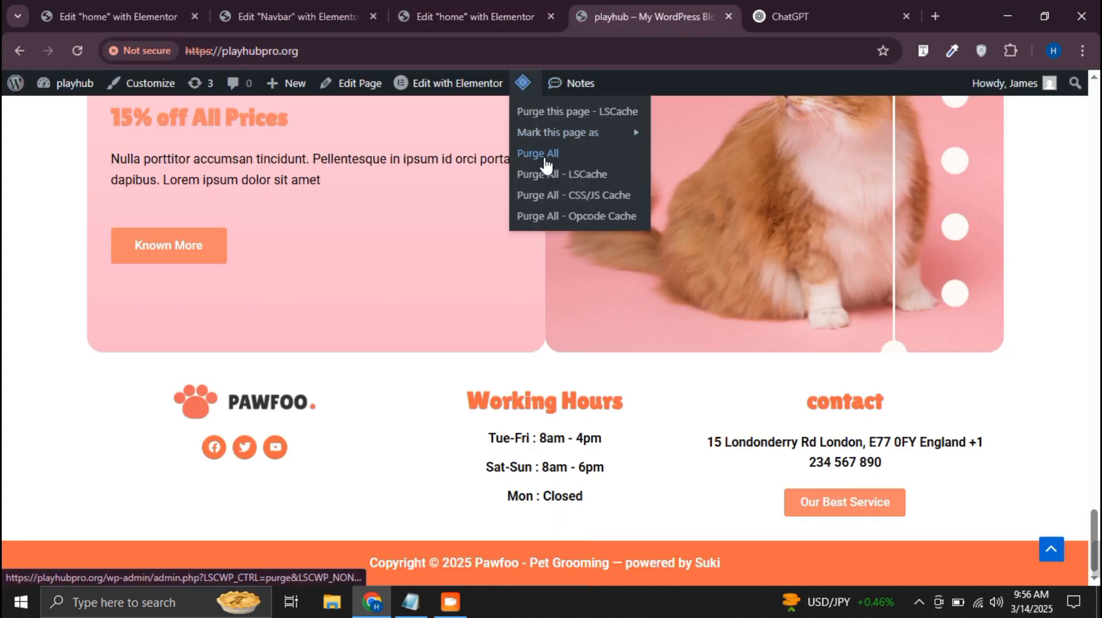
click(546, 165)
click(480, 5)
click(595, 4)
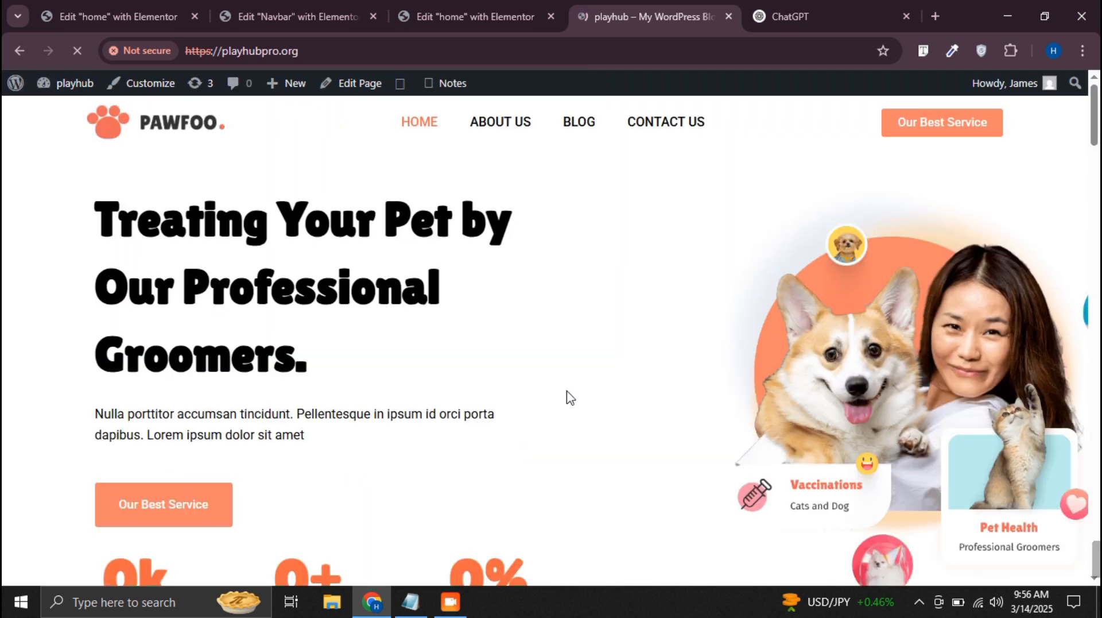
scroll(568, 390, down, 15)
scroll(587, 385, down, 10)
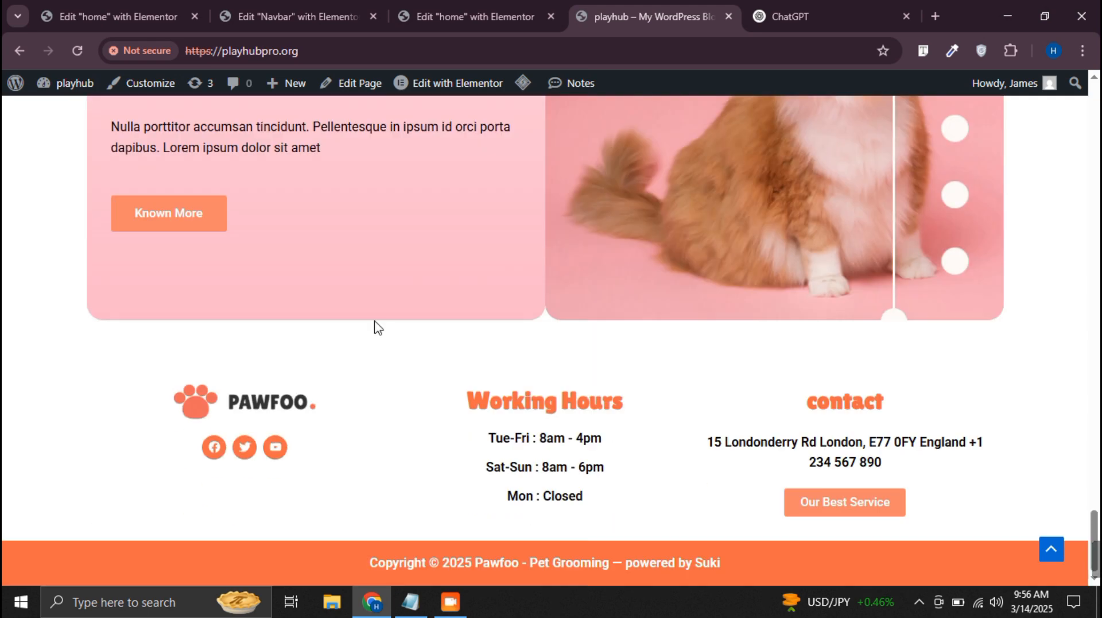
scroll(376, 325, up, 20)
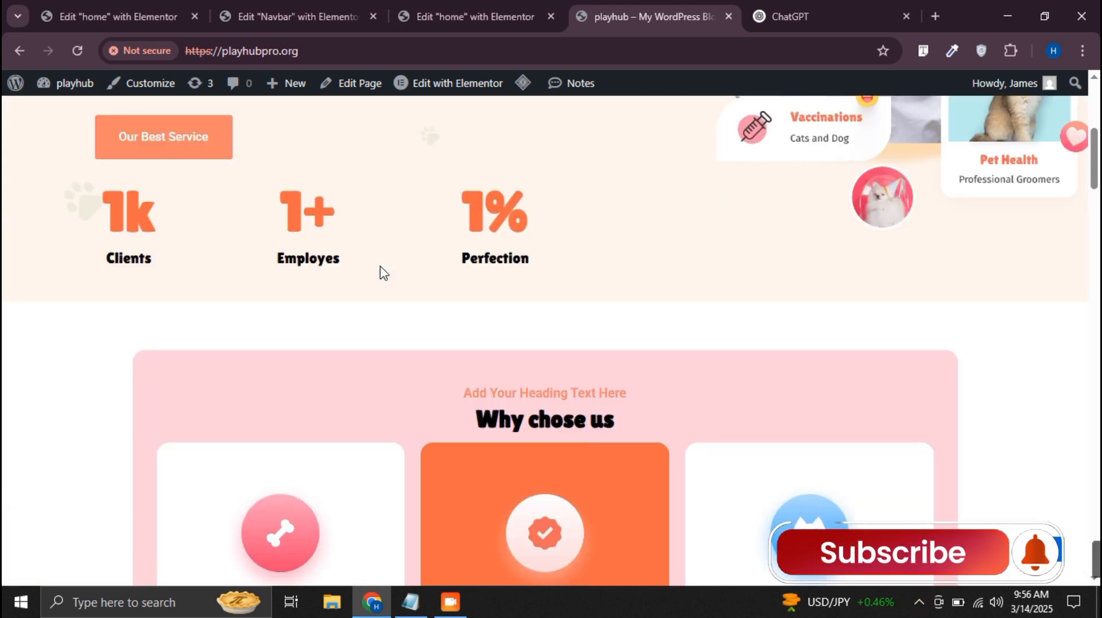
scroll(384, 273, up, 5)
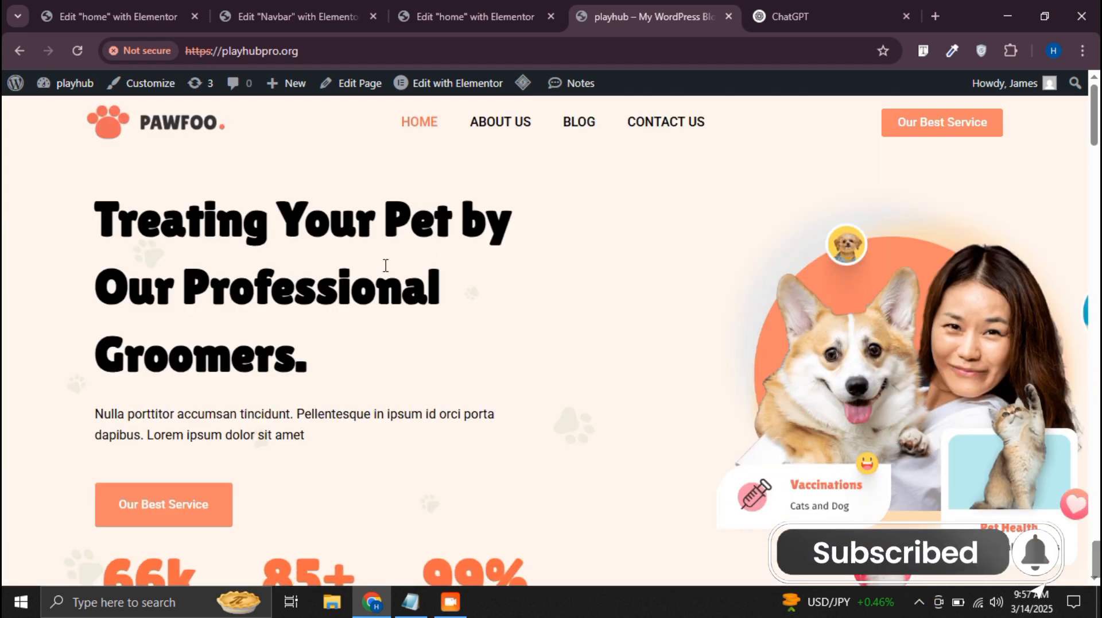